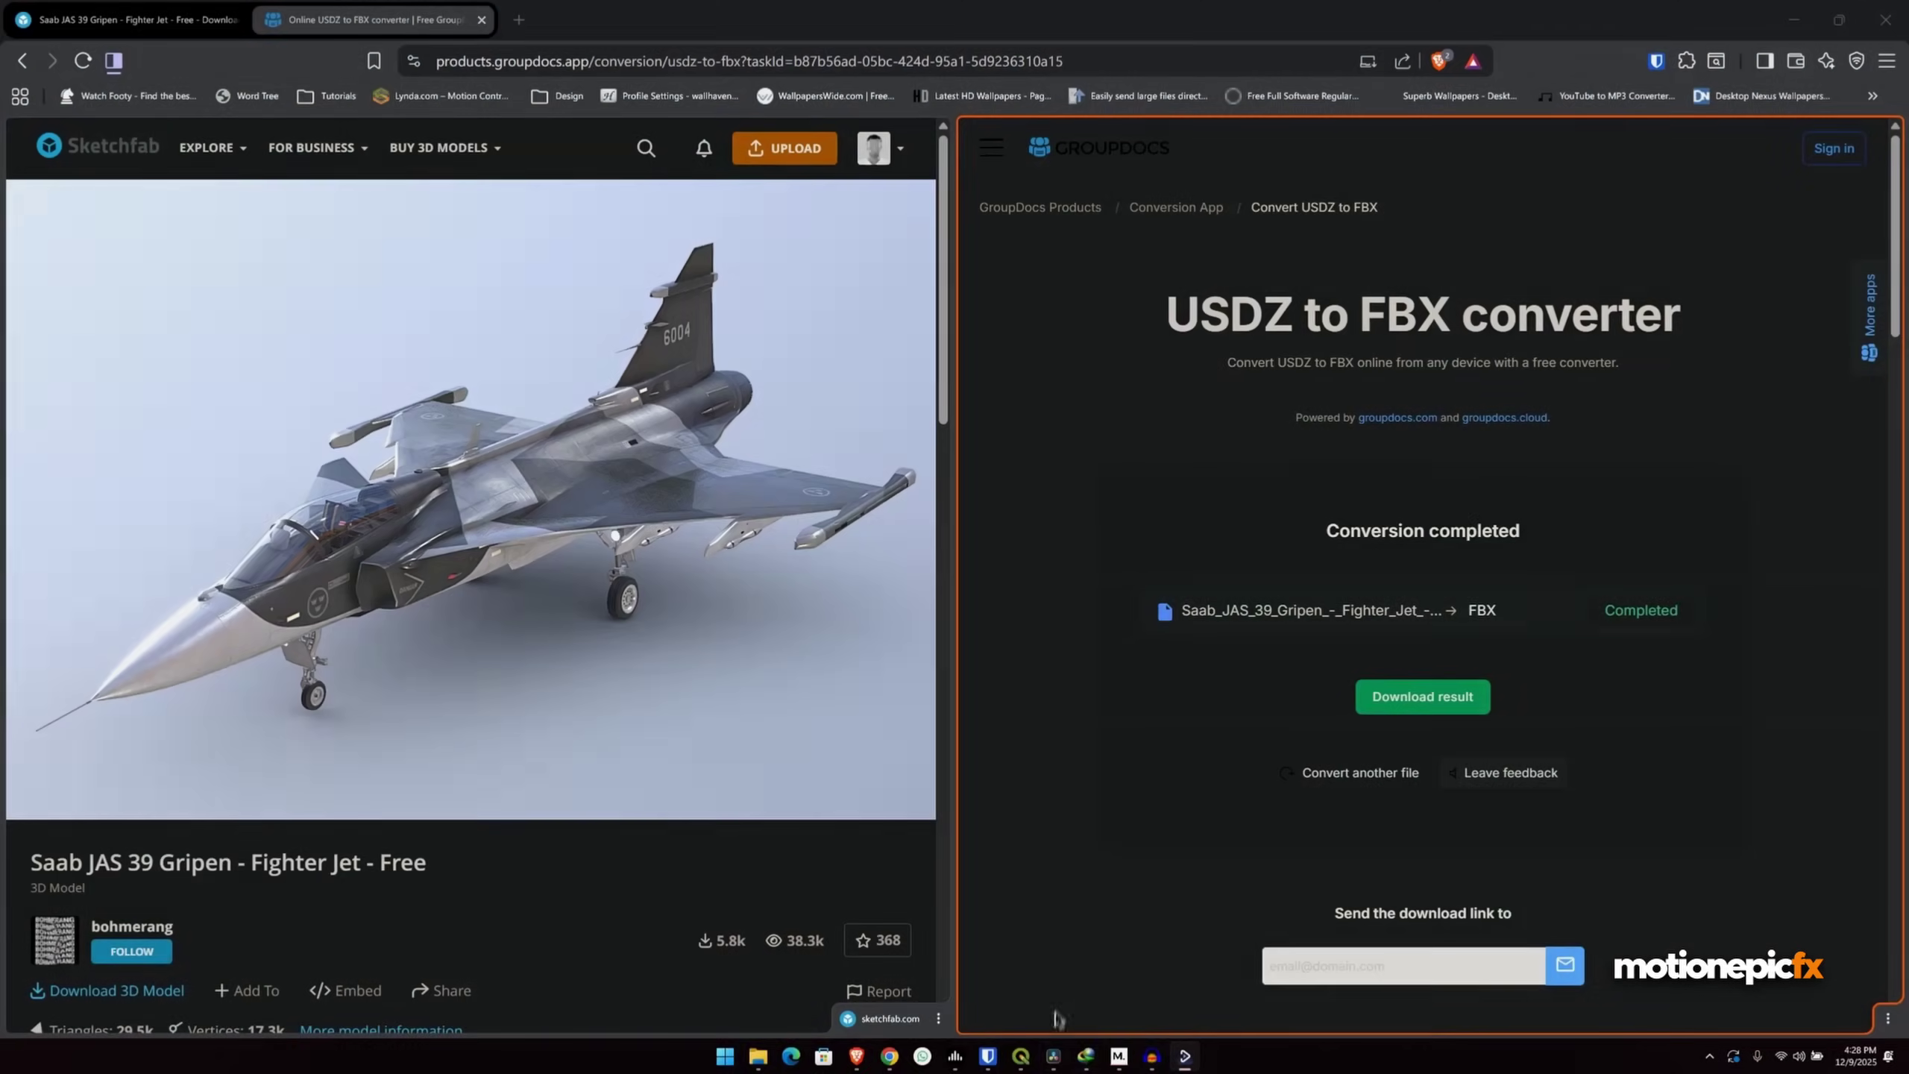
# - Switch to DaVinci Resolve and open the timeline's Fusion composition for node editing with the spline editor hidden
pyautogui.click(1055, 1055)
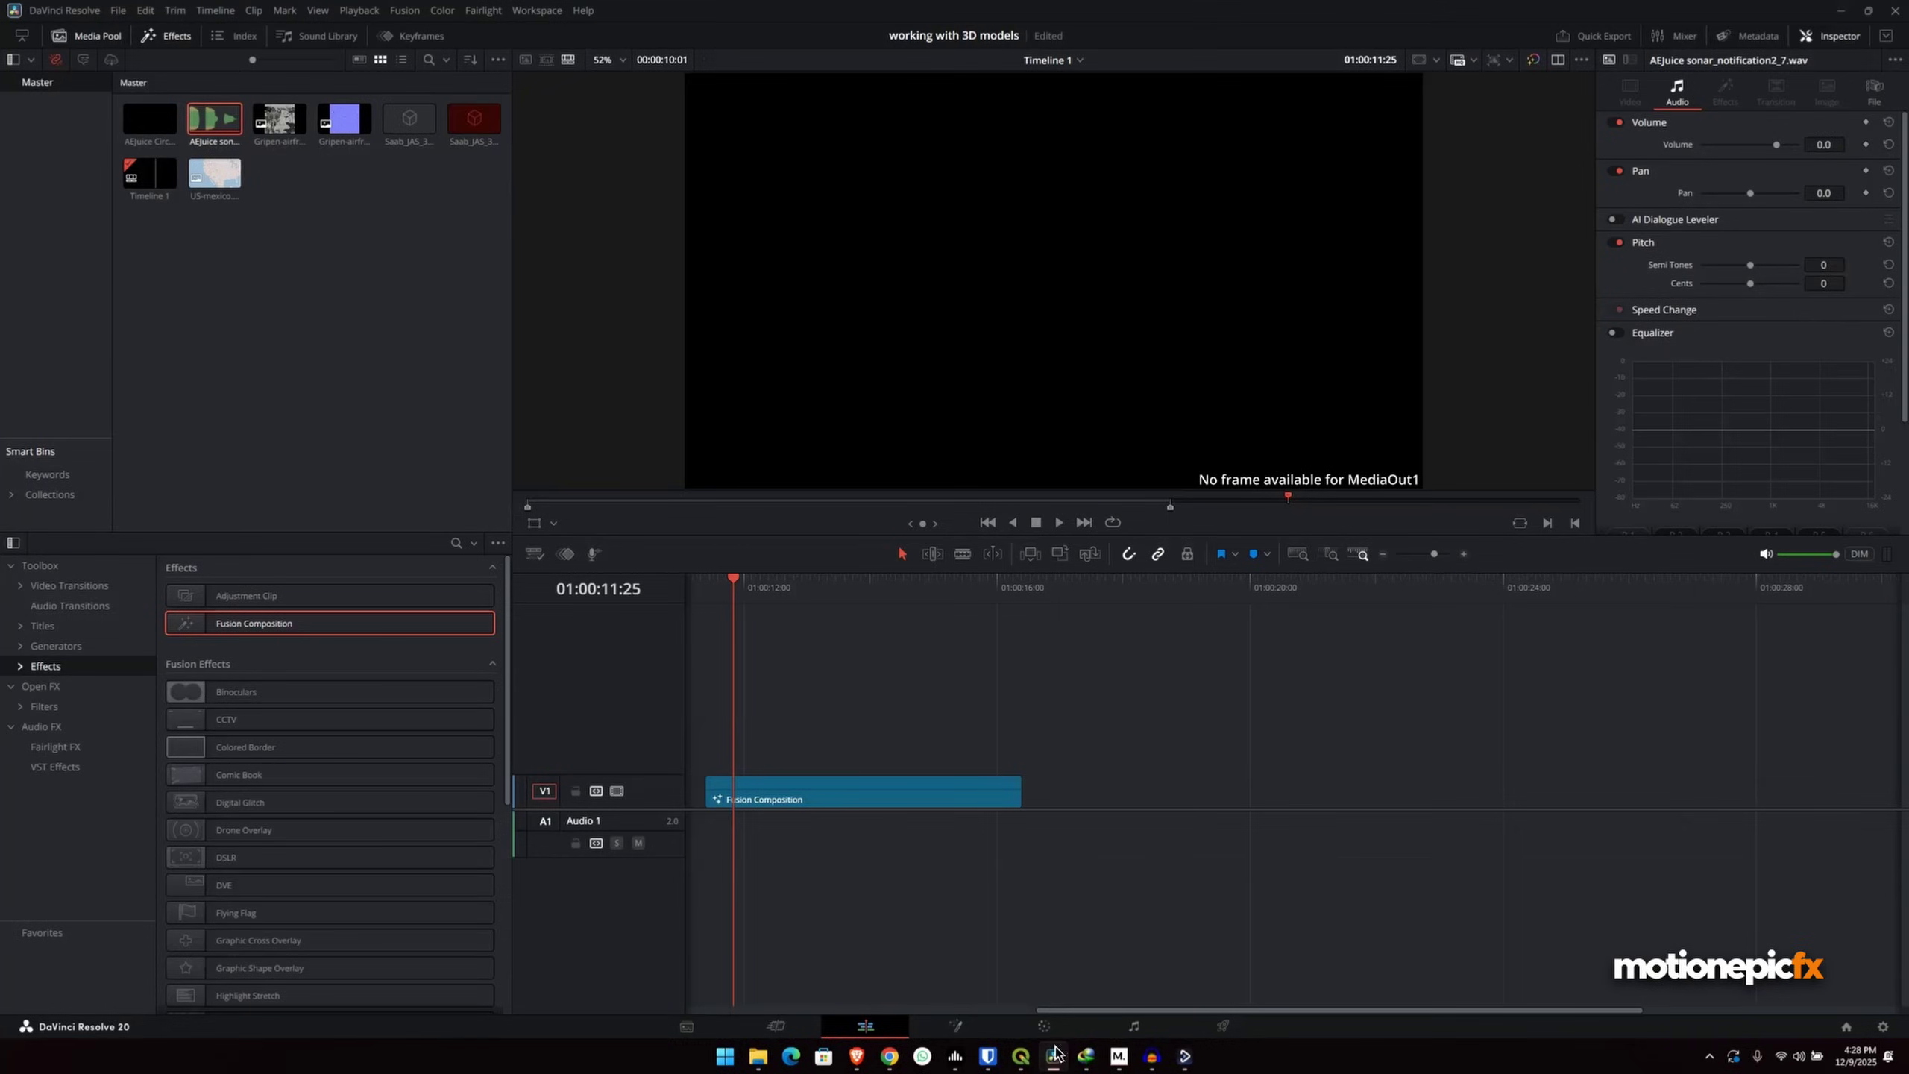
pyautogui.click(974, 1025)
pyautogui.press('space')
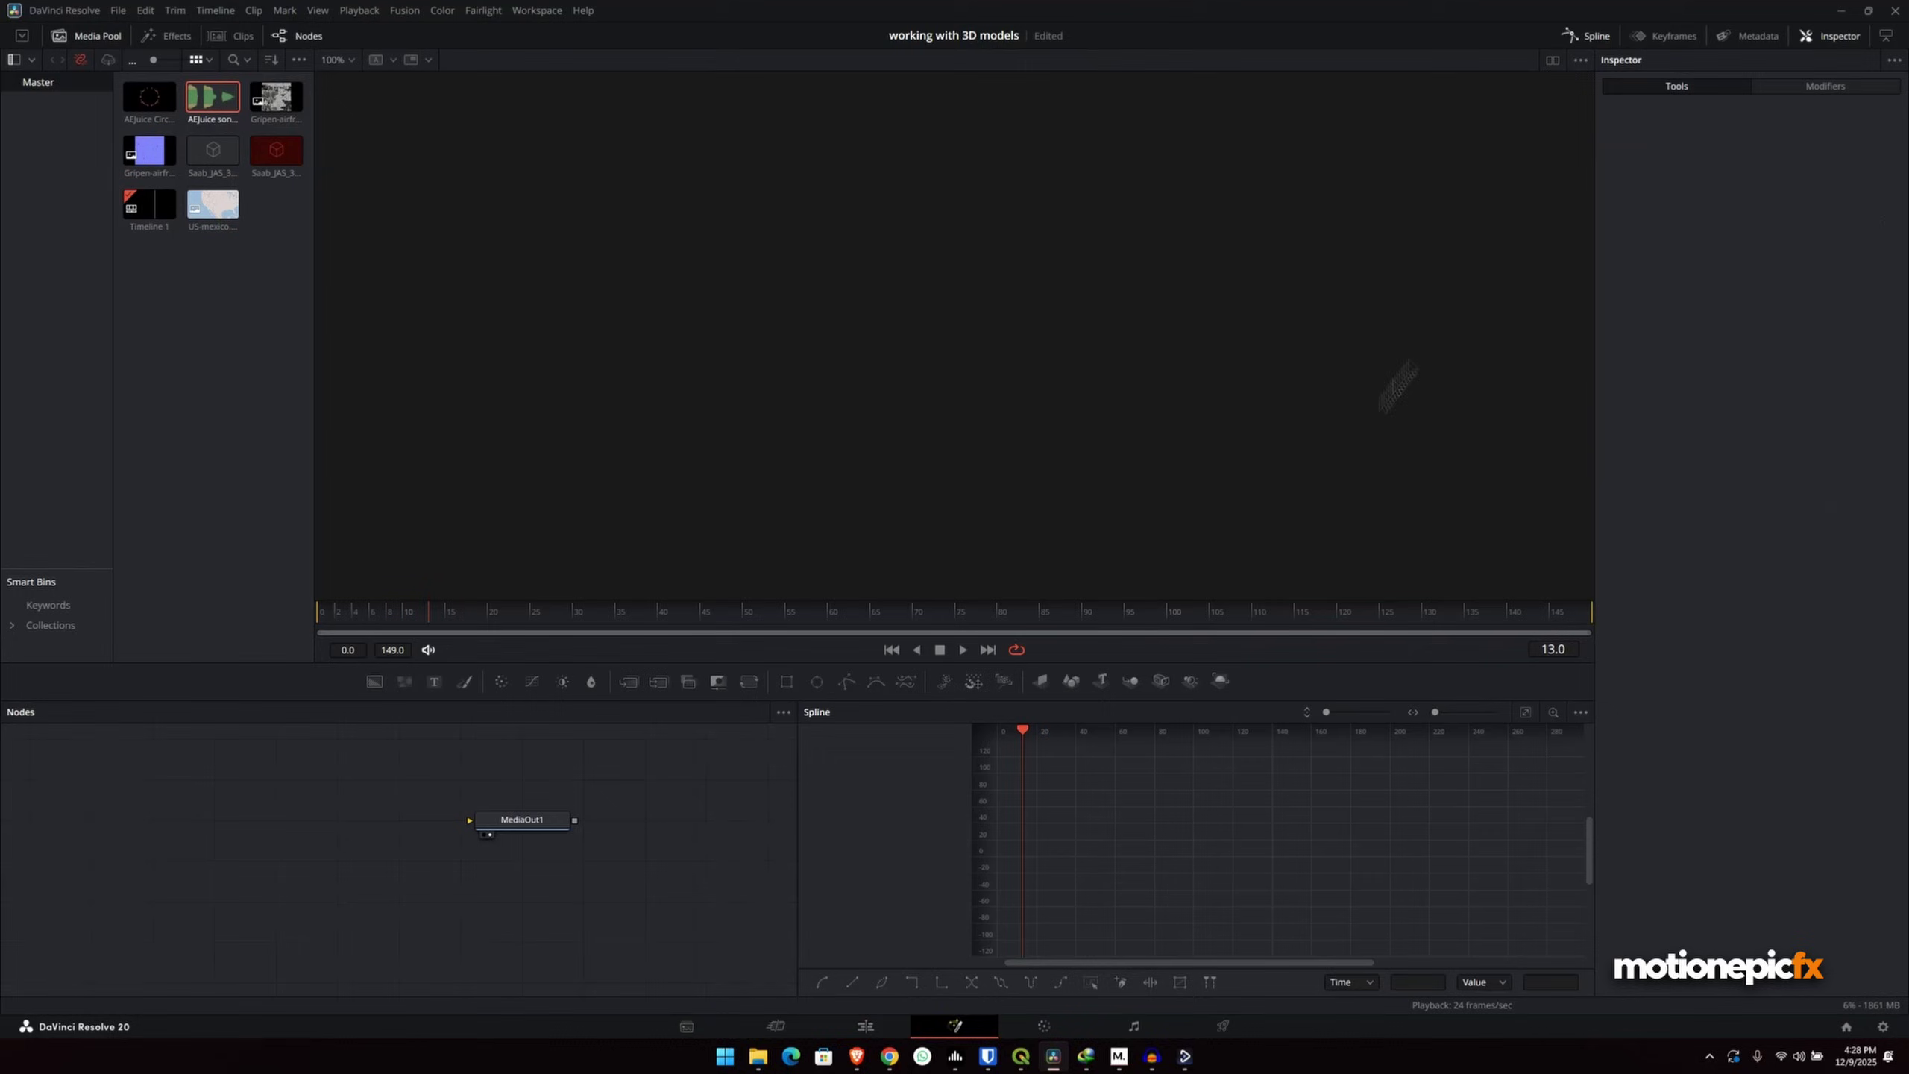
pyautogui.click(1588, 37)
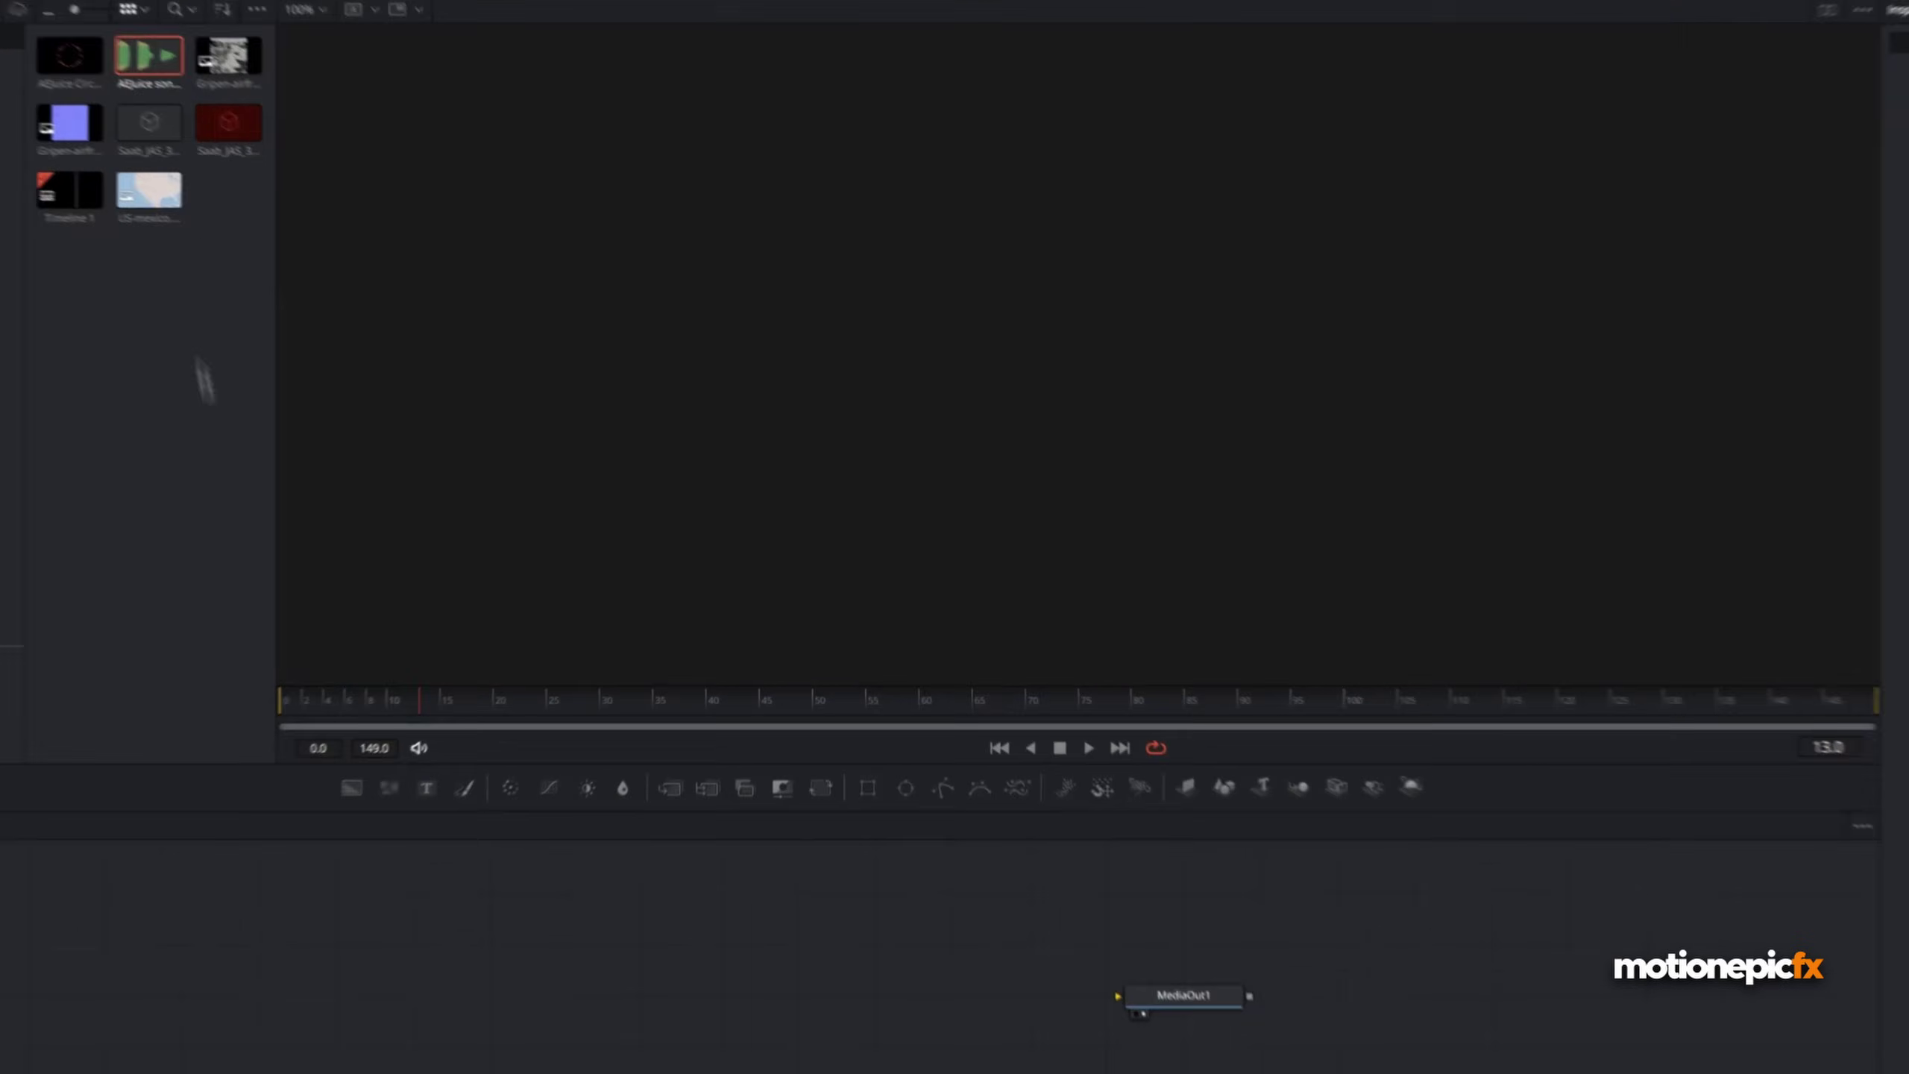
# - Add the US-mexico.png map to the node graph, display it in the viewer and space its node away from MediaOut1
pyautogui.moveTo(212, 203); pyautogui.dragTo(652, 847)
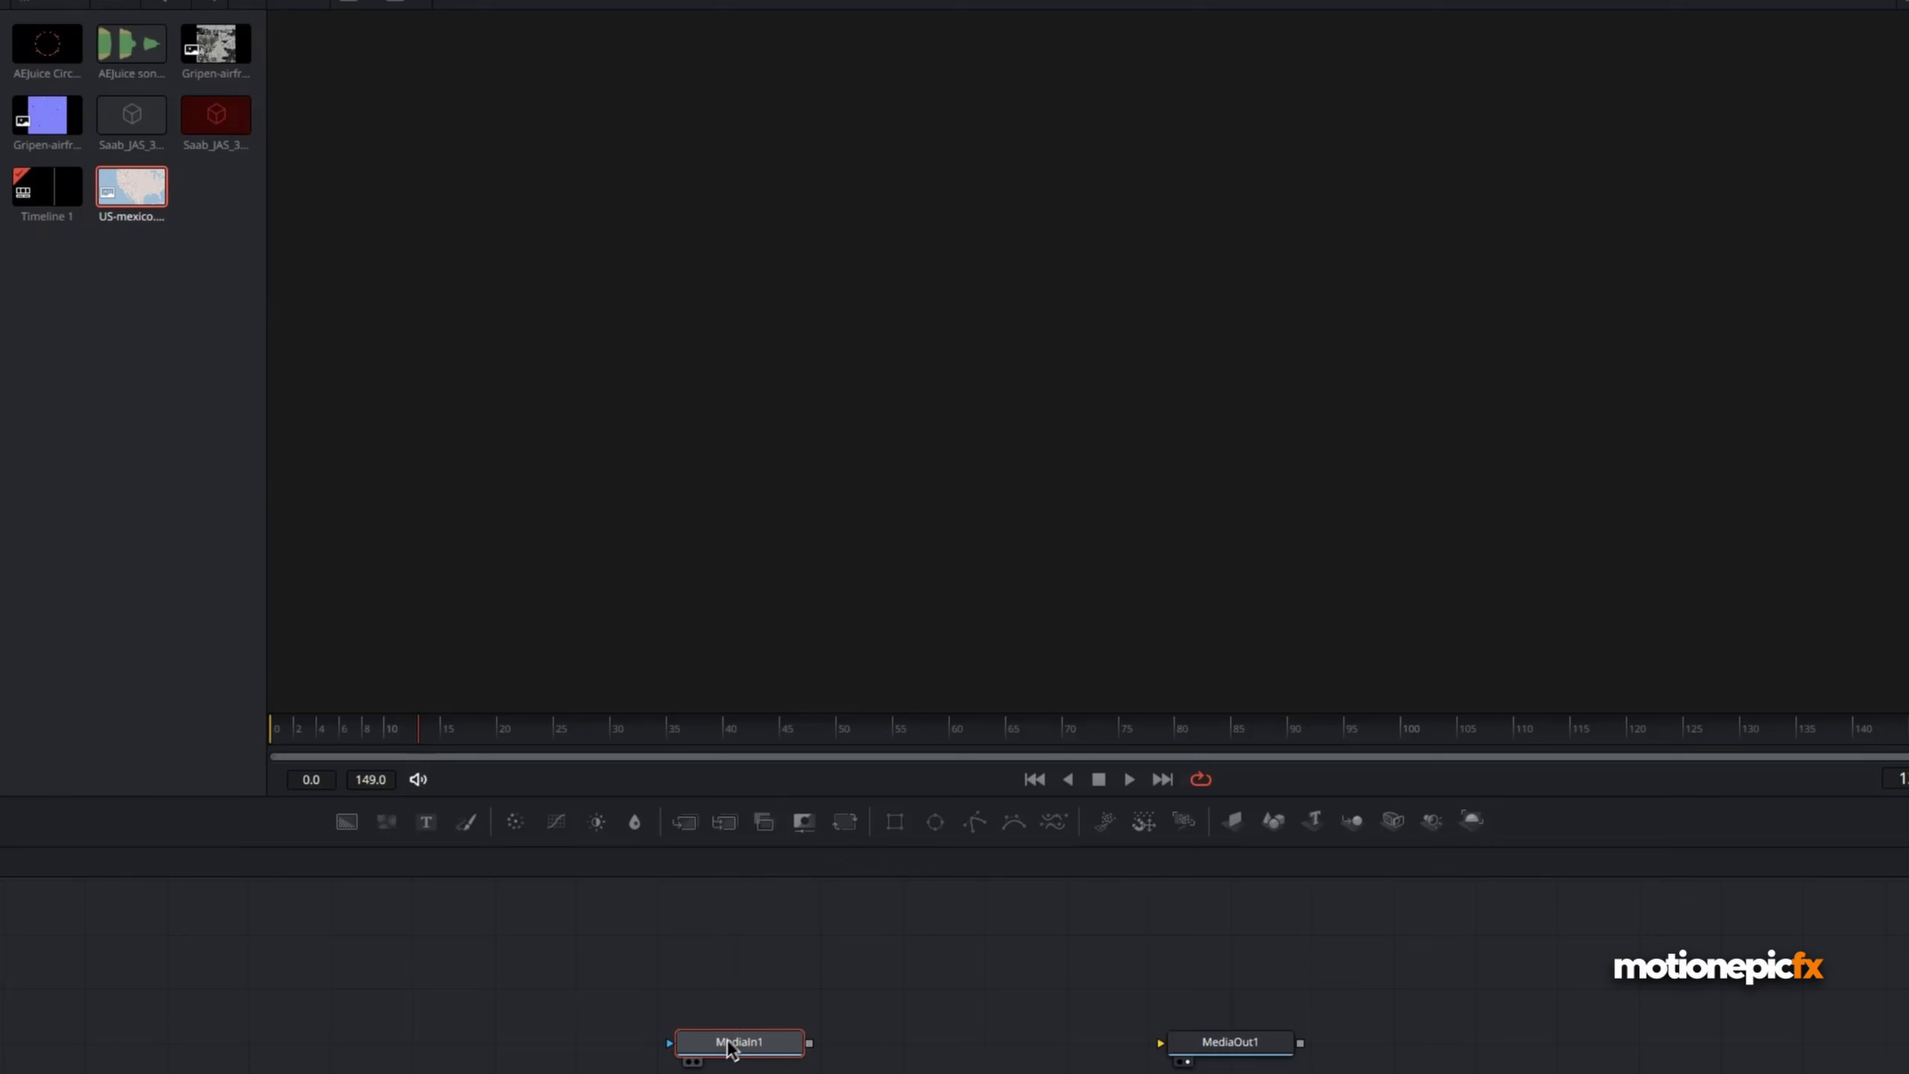
pyautogui.moveTo(730, 1050); pyautogui.dragTo(1104, 481)
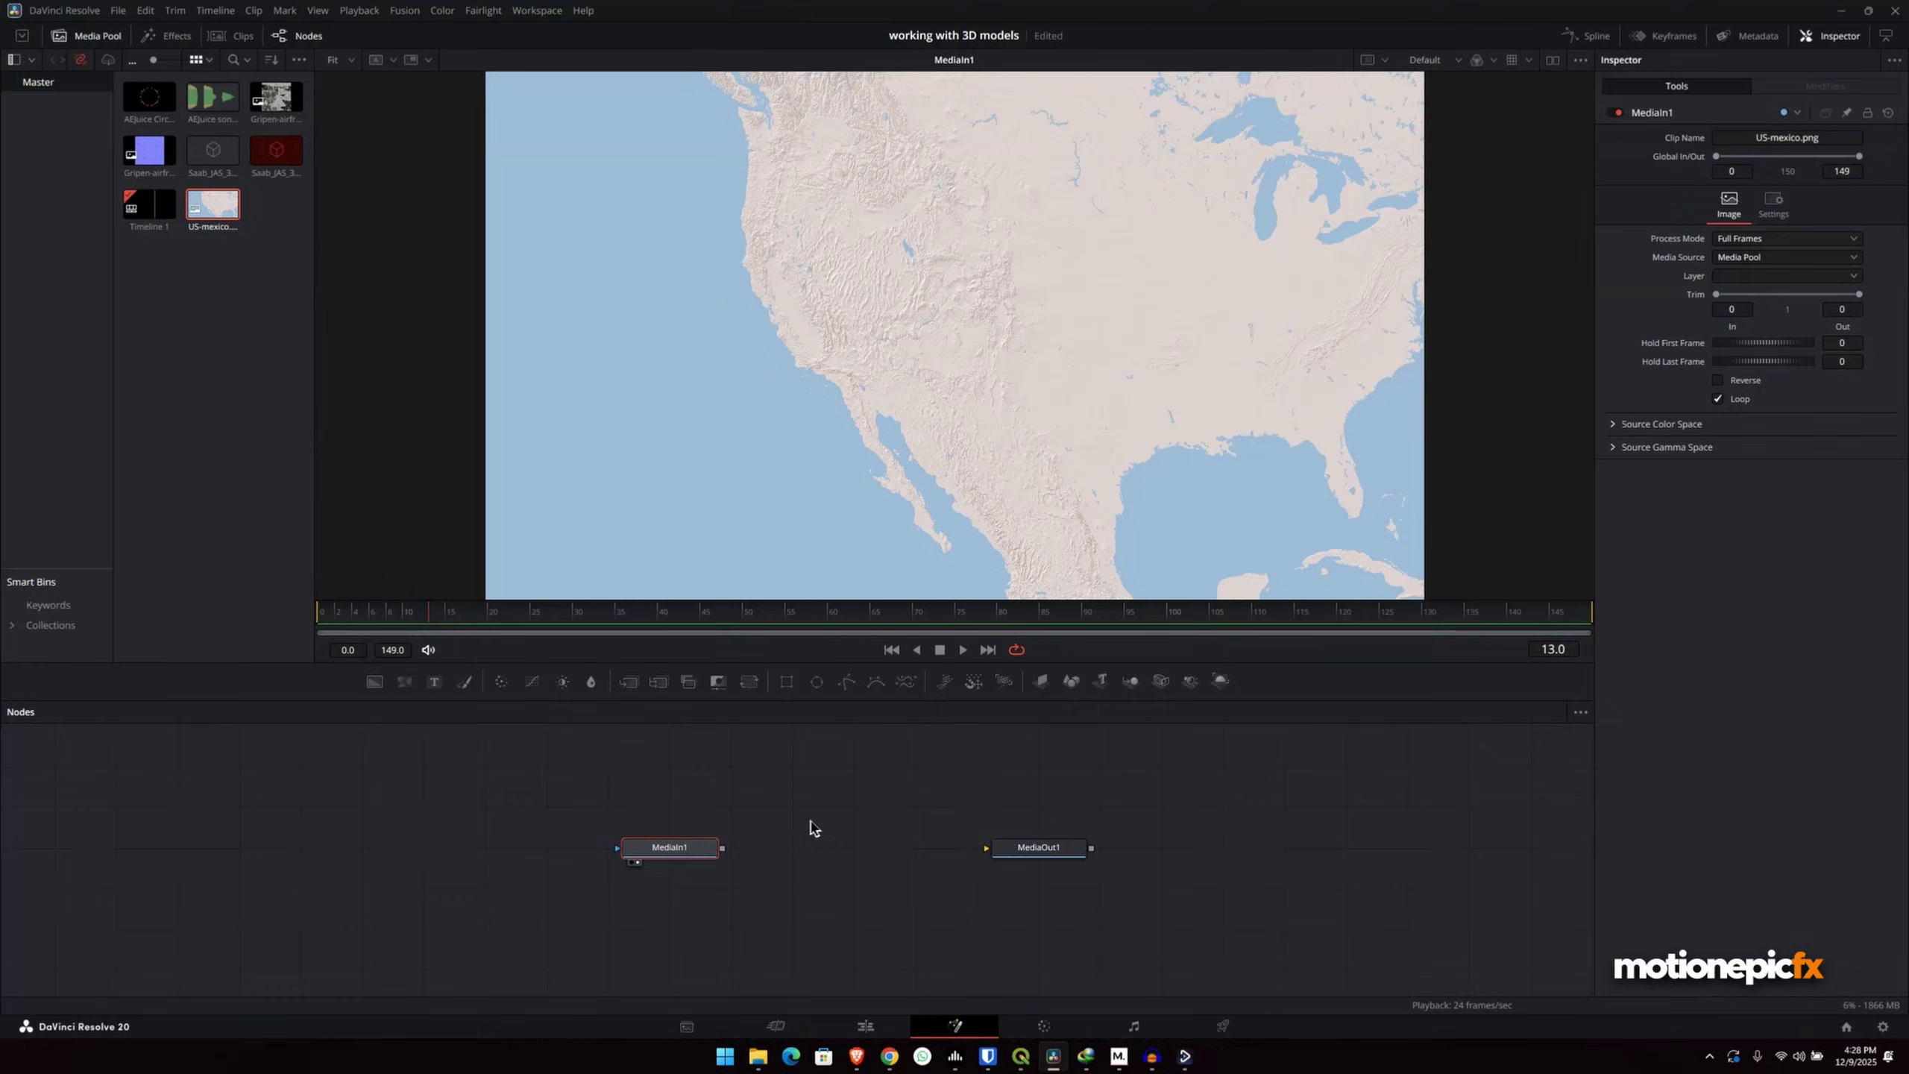
pyautogui.moveTo(814, 827); pyautogui.dragTo(707, 841)
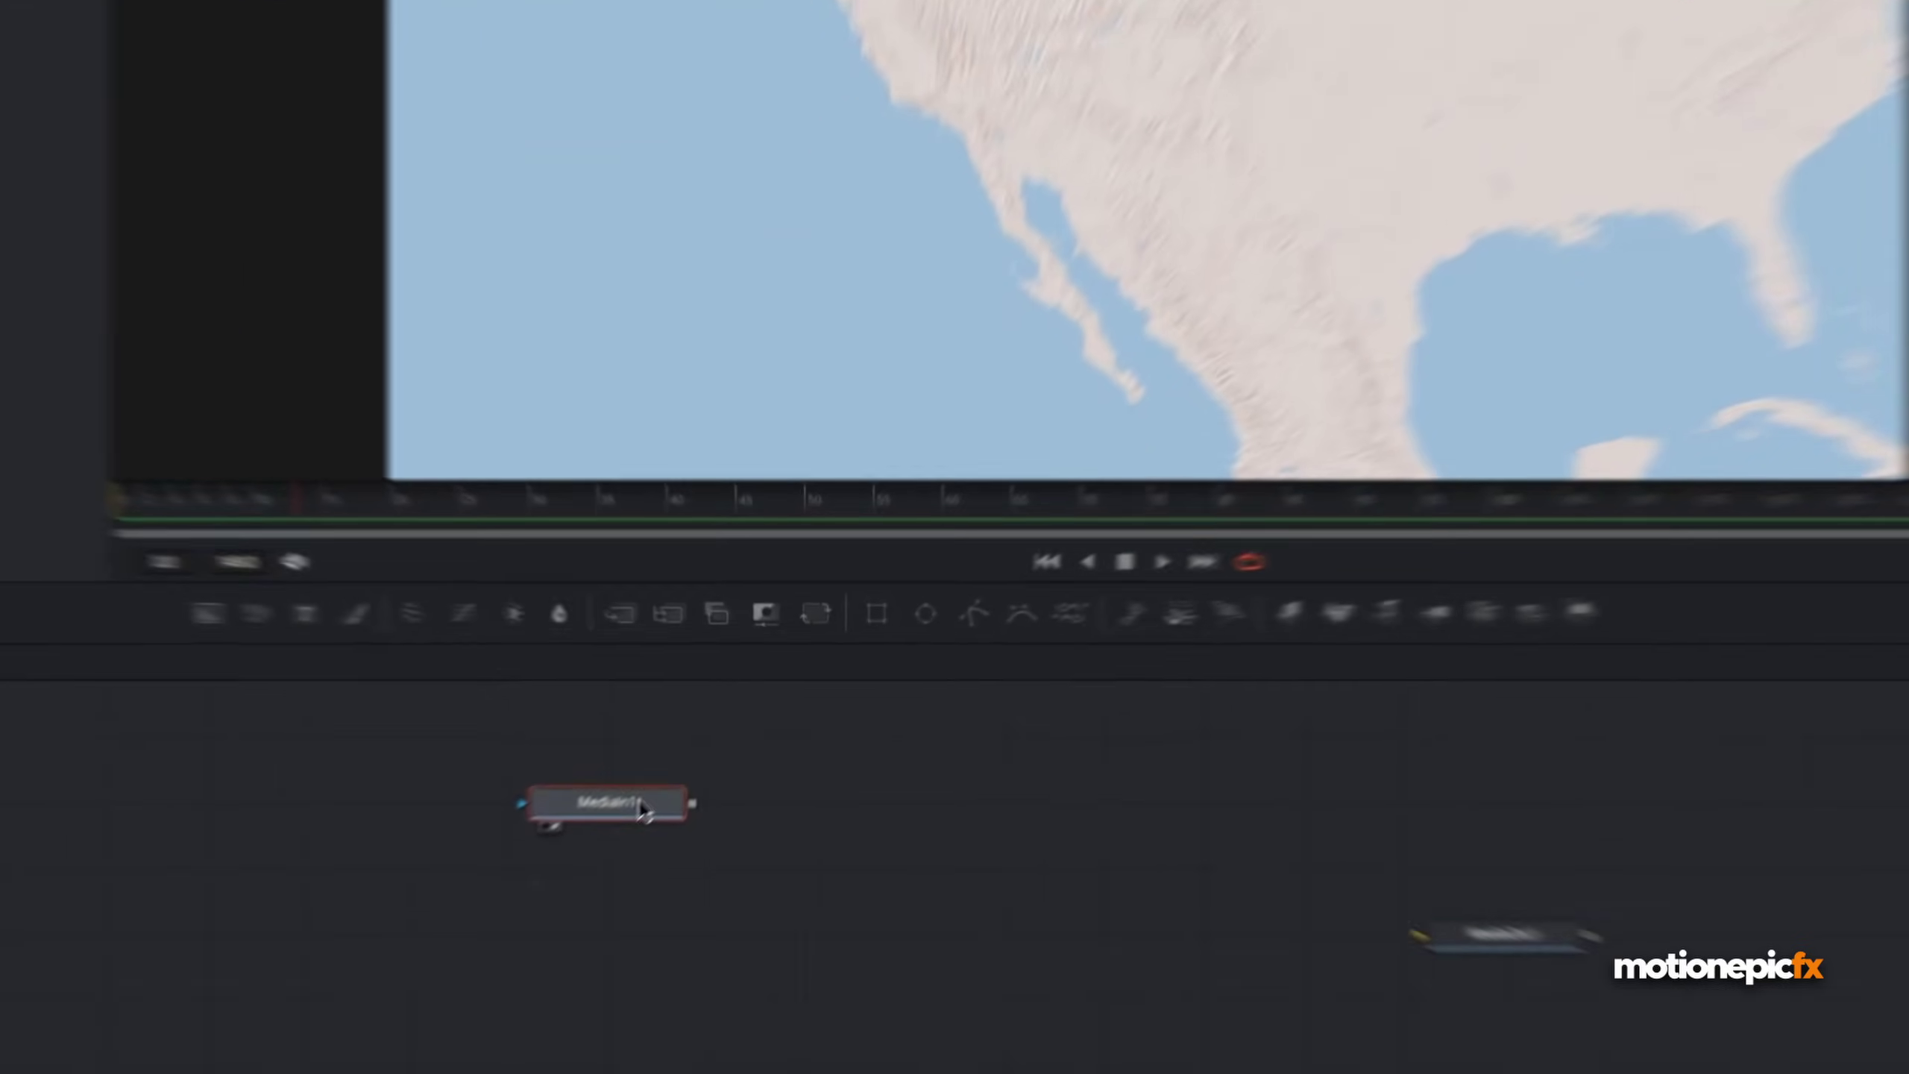
# - Attach an Image Plane 3D node to the map's MediaIn1 and display it in the 3D viewer
pyautogui.hotkey('shift', 'space')
pyautogui.write('iamge')
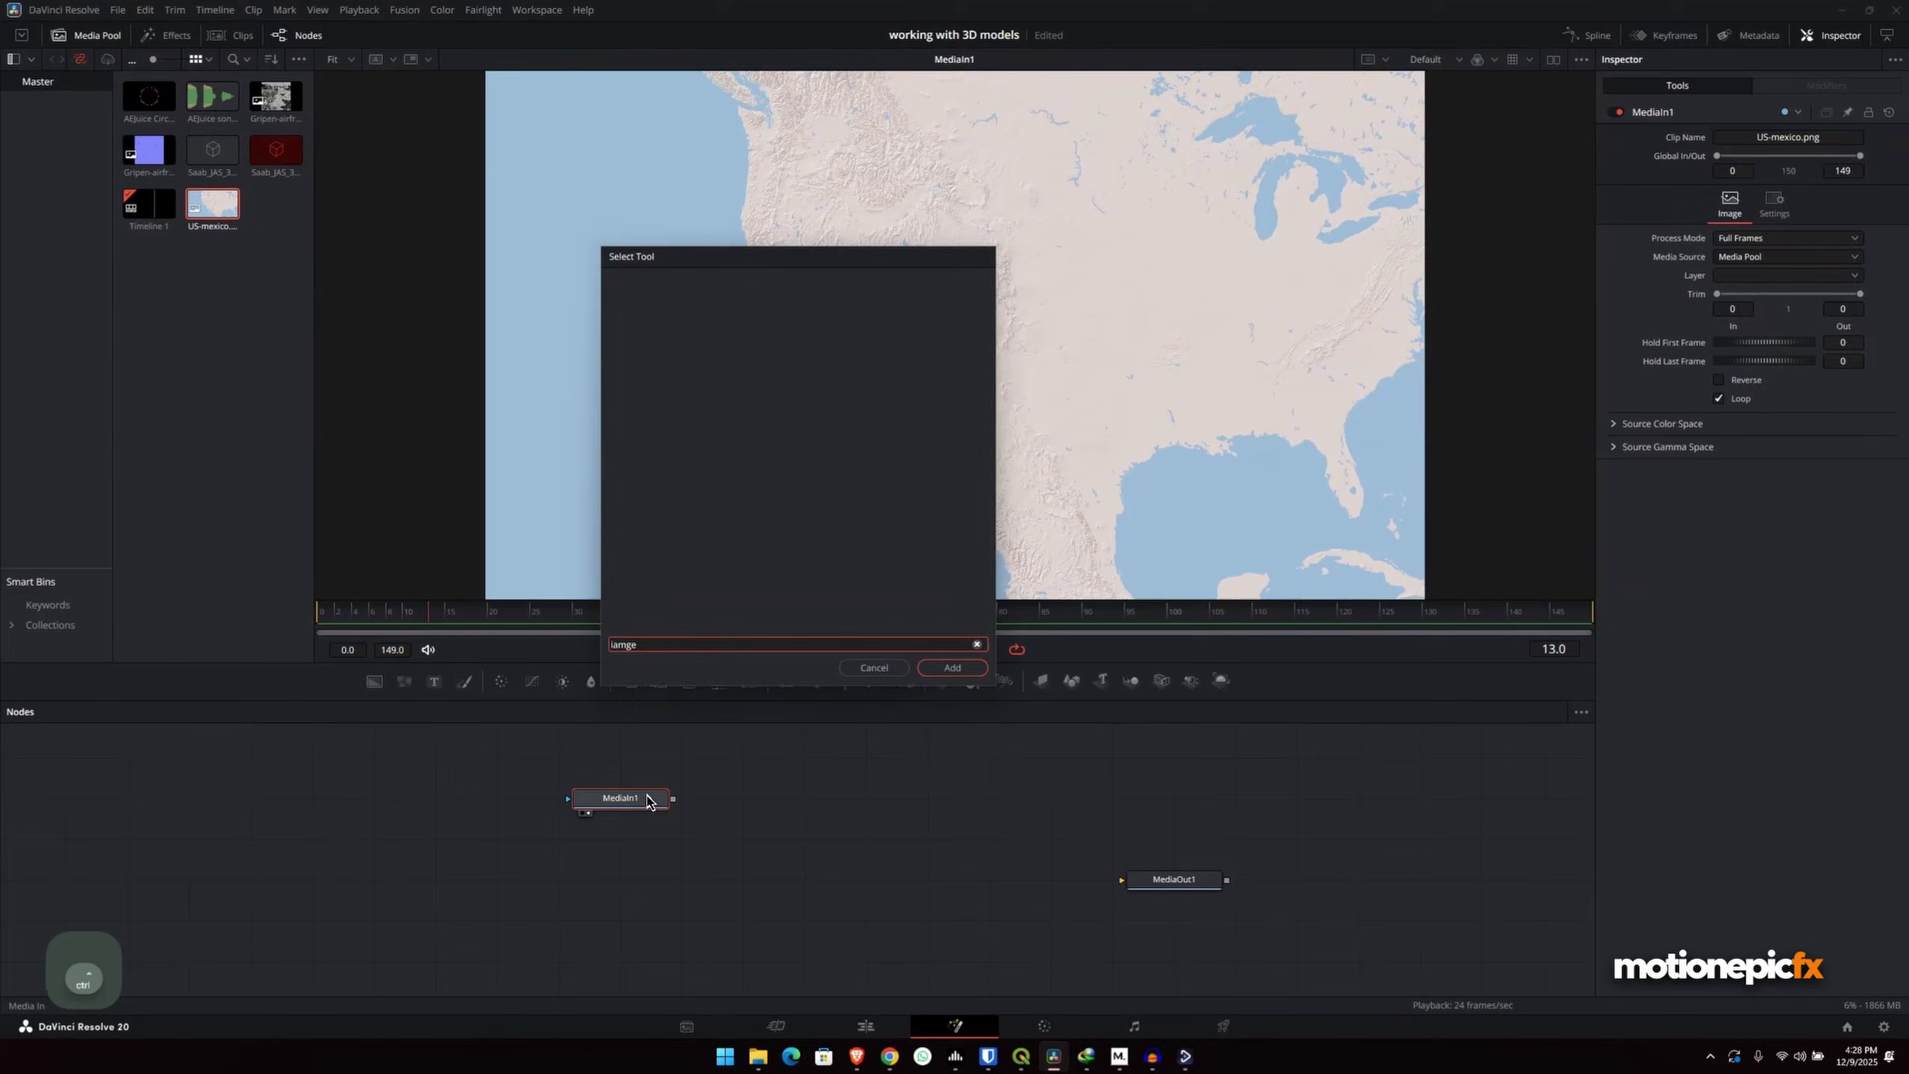
pyautogui.press('Return')
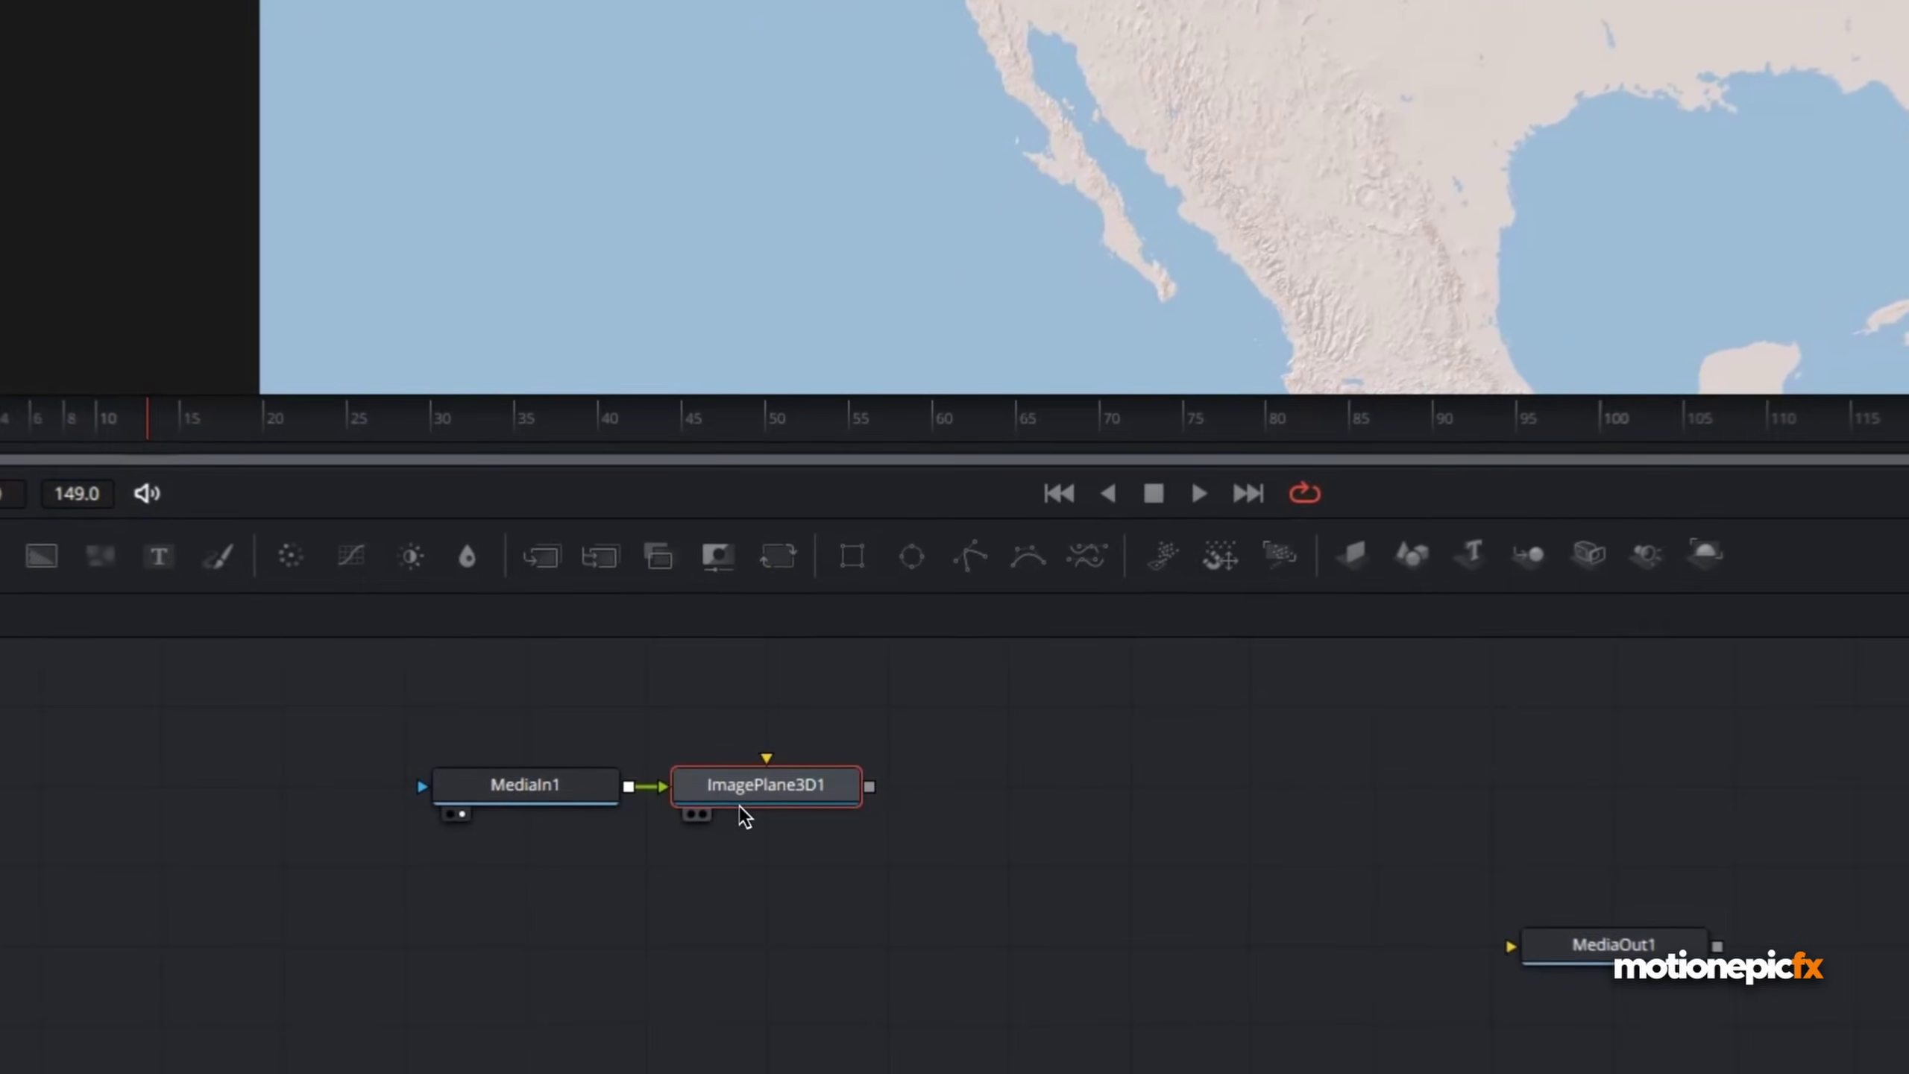
pyautogui.moveTo(729, 802); pyautogui.dragTo(1057, 485)
pyautogui.moveTo(954, 398); pyautogui.dragTo(903, 349)
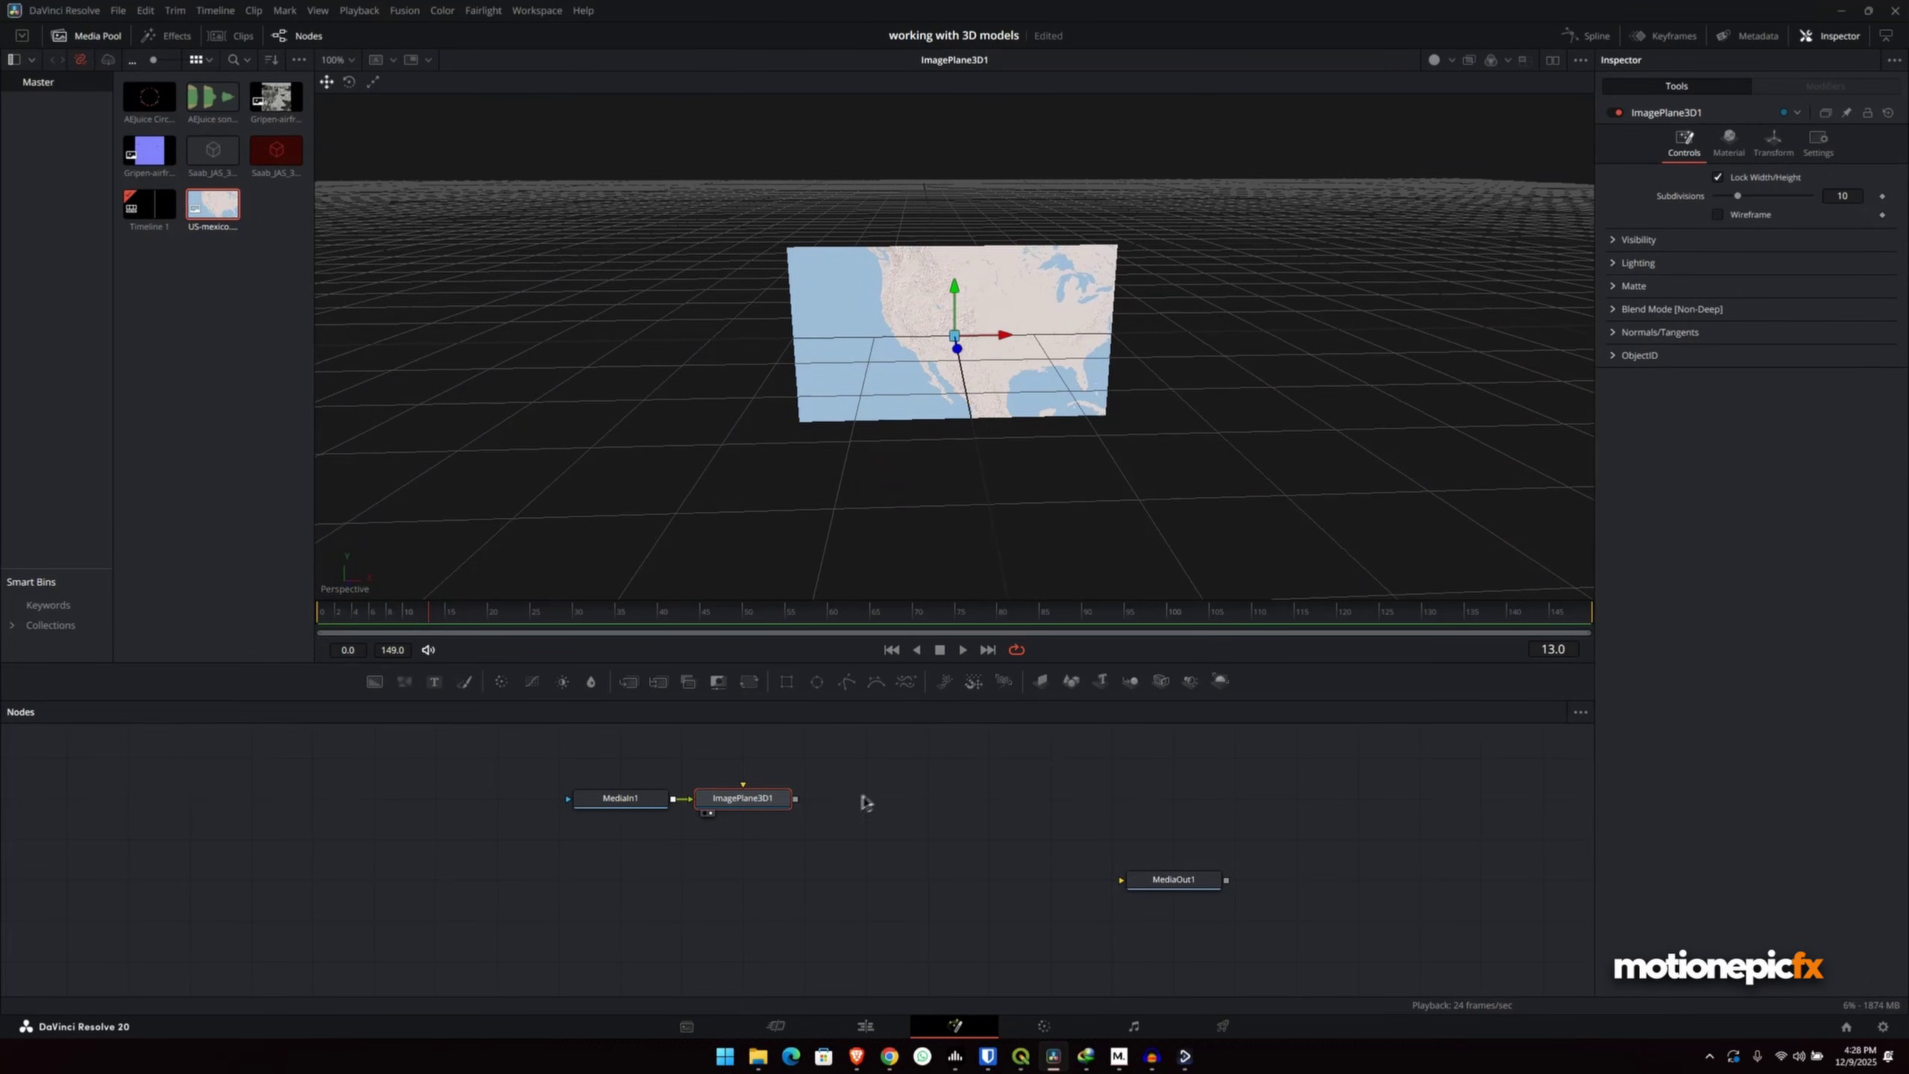
# - View the source relief map of the United States and Mexico in QGIS and return to DaVinci Resolve
pyautogui.click(727, 852)
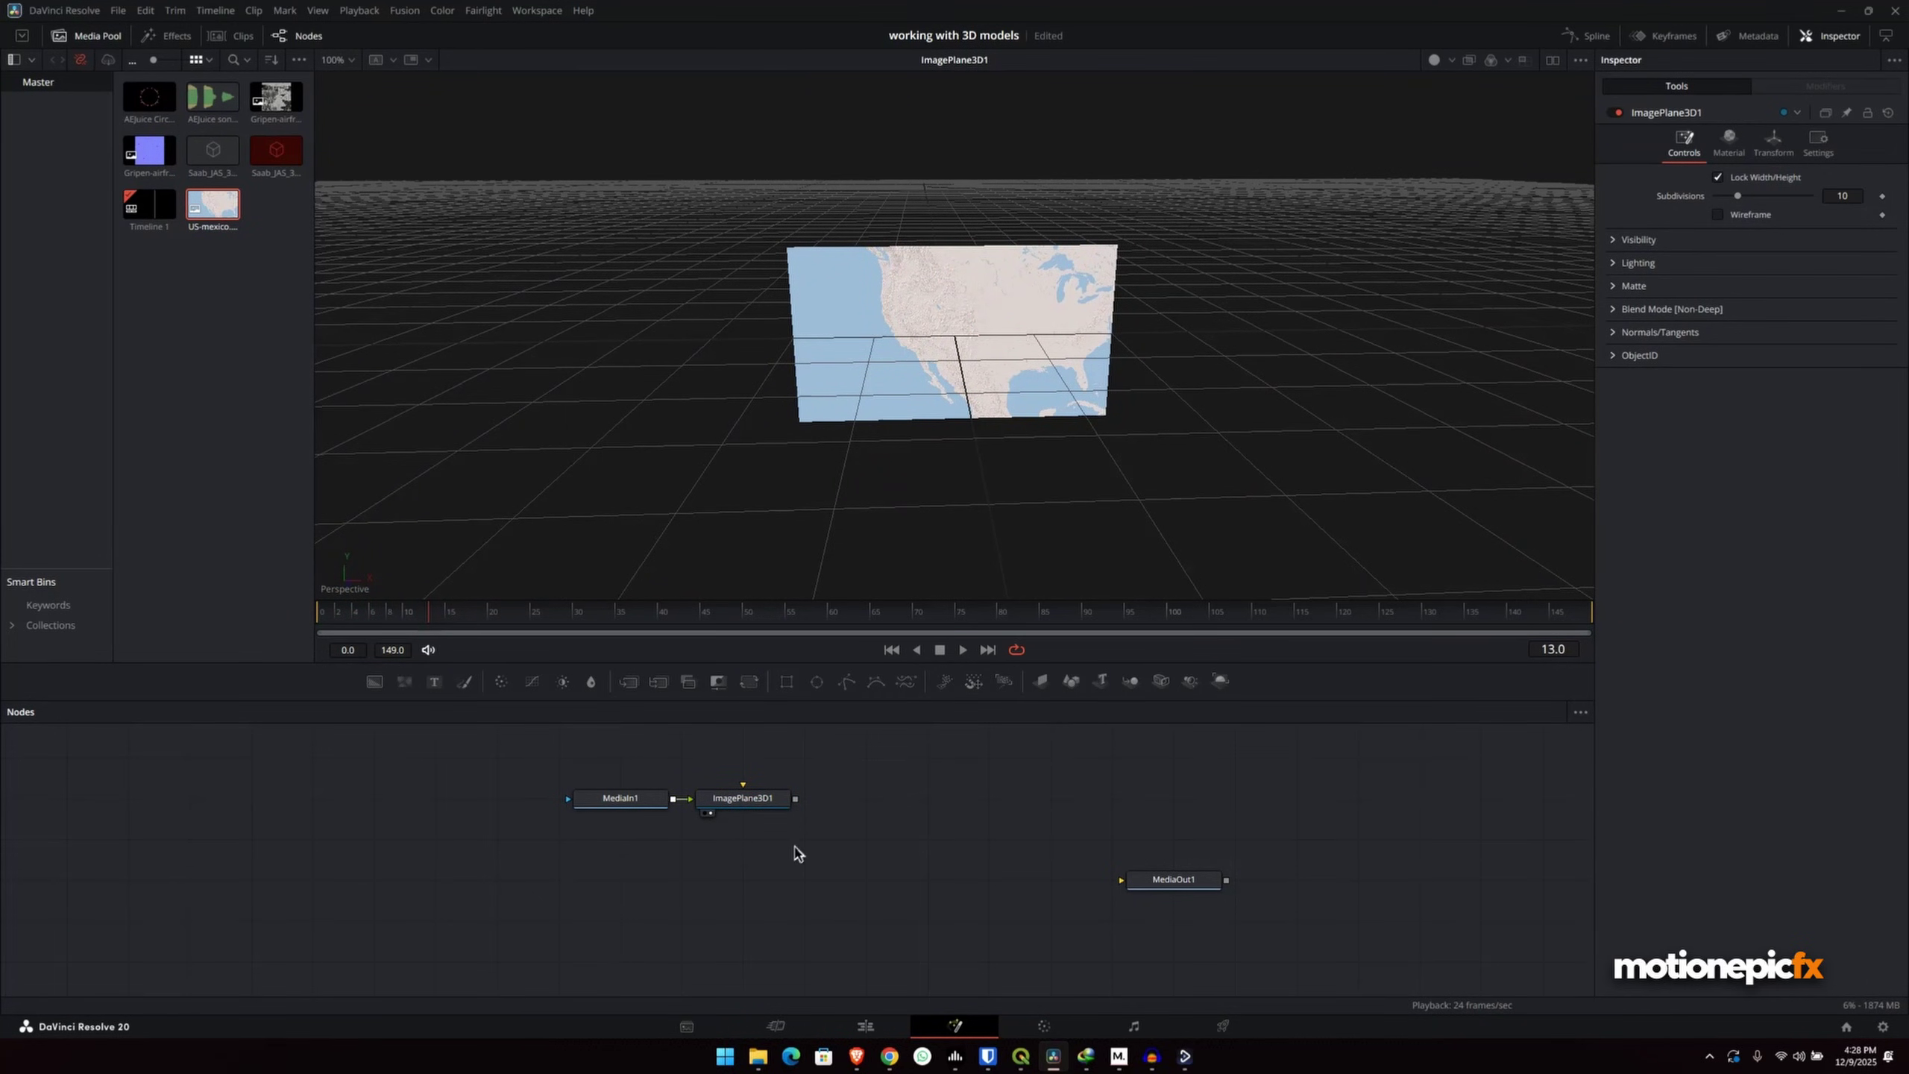
pyautogui.hotkey('alt', 'Tab')
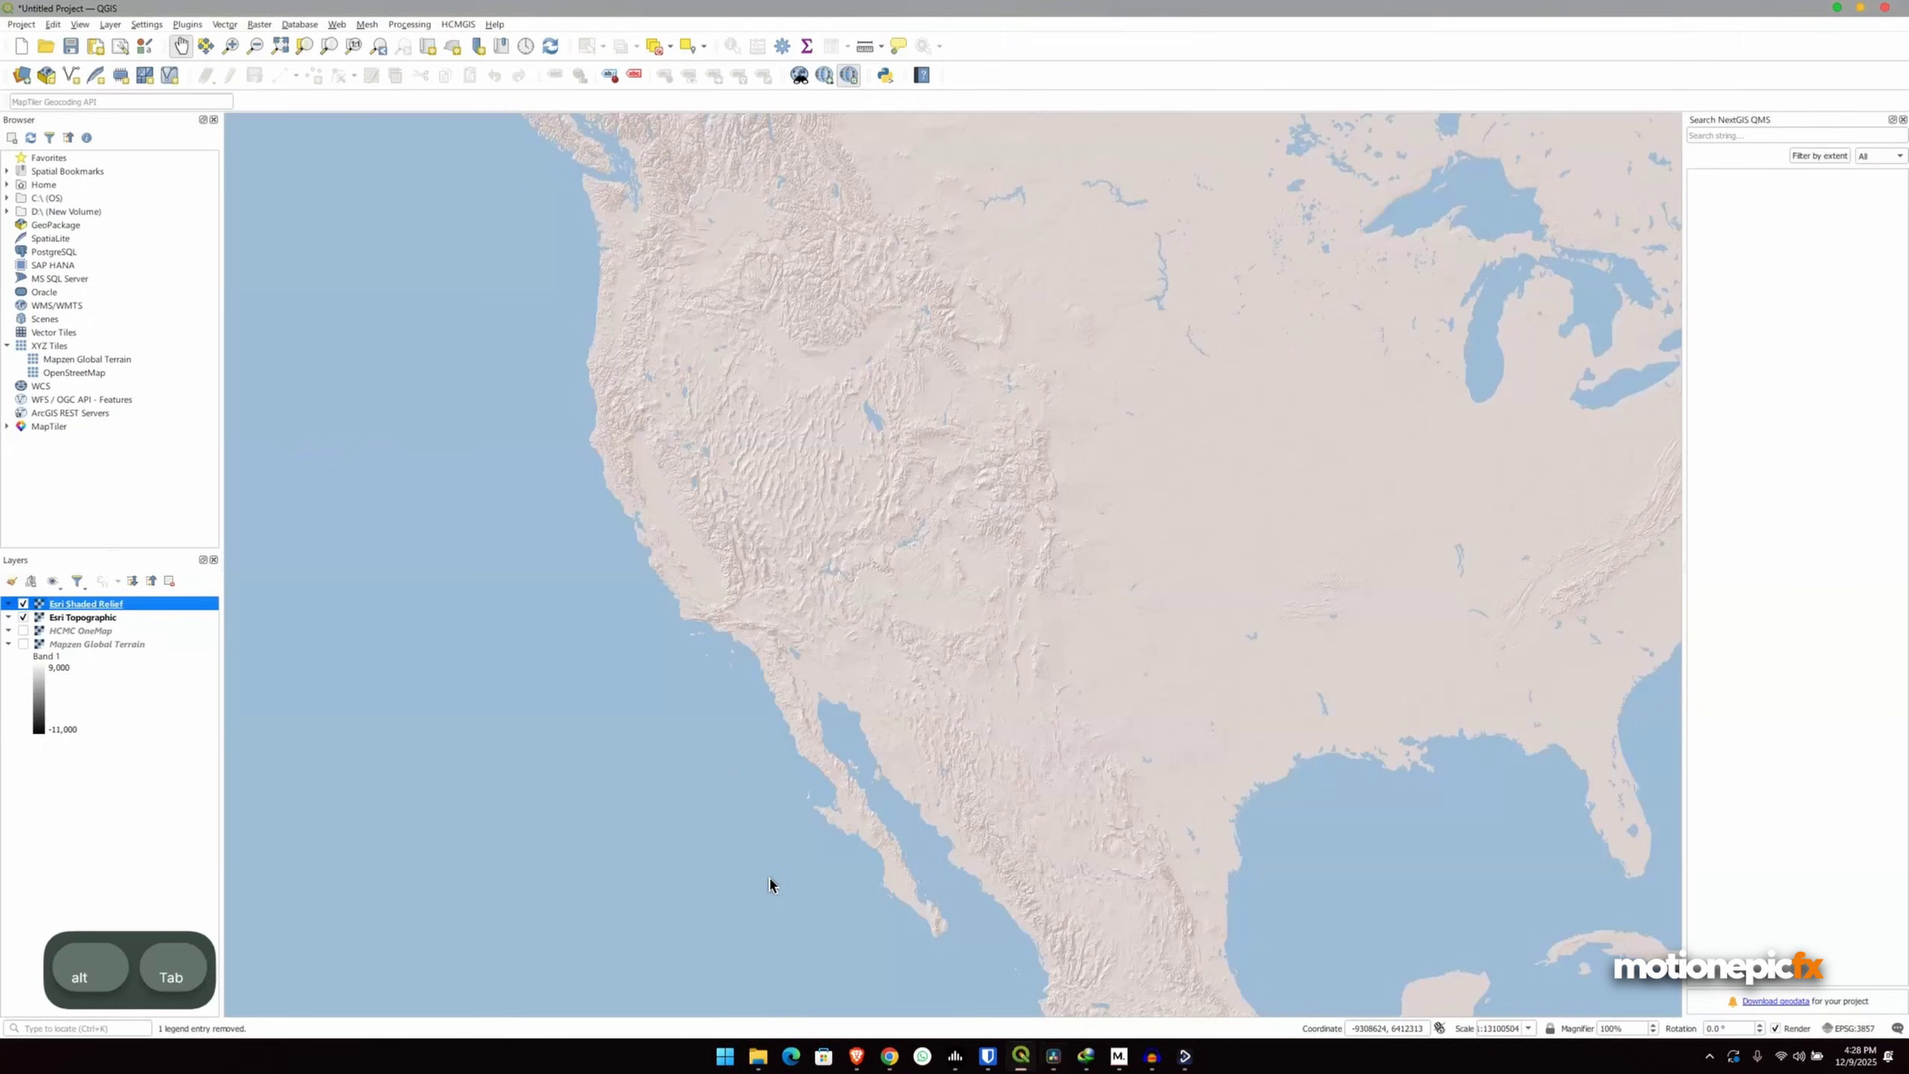
pyautogui.hotkey('alt', 'Tab')
# - Switch to the Brave browser and review the download formats offered for the Saab JAS 39 Gripen model on Sketchfab
pyautogui.hotkey('alt', 'Tab')
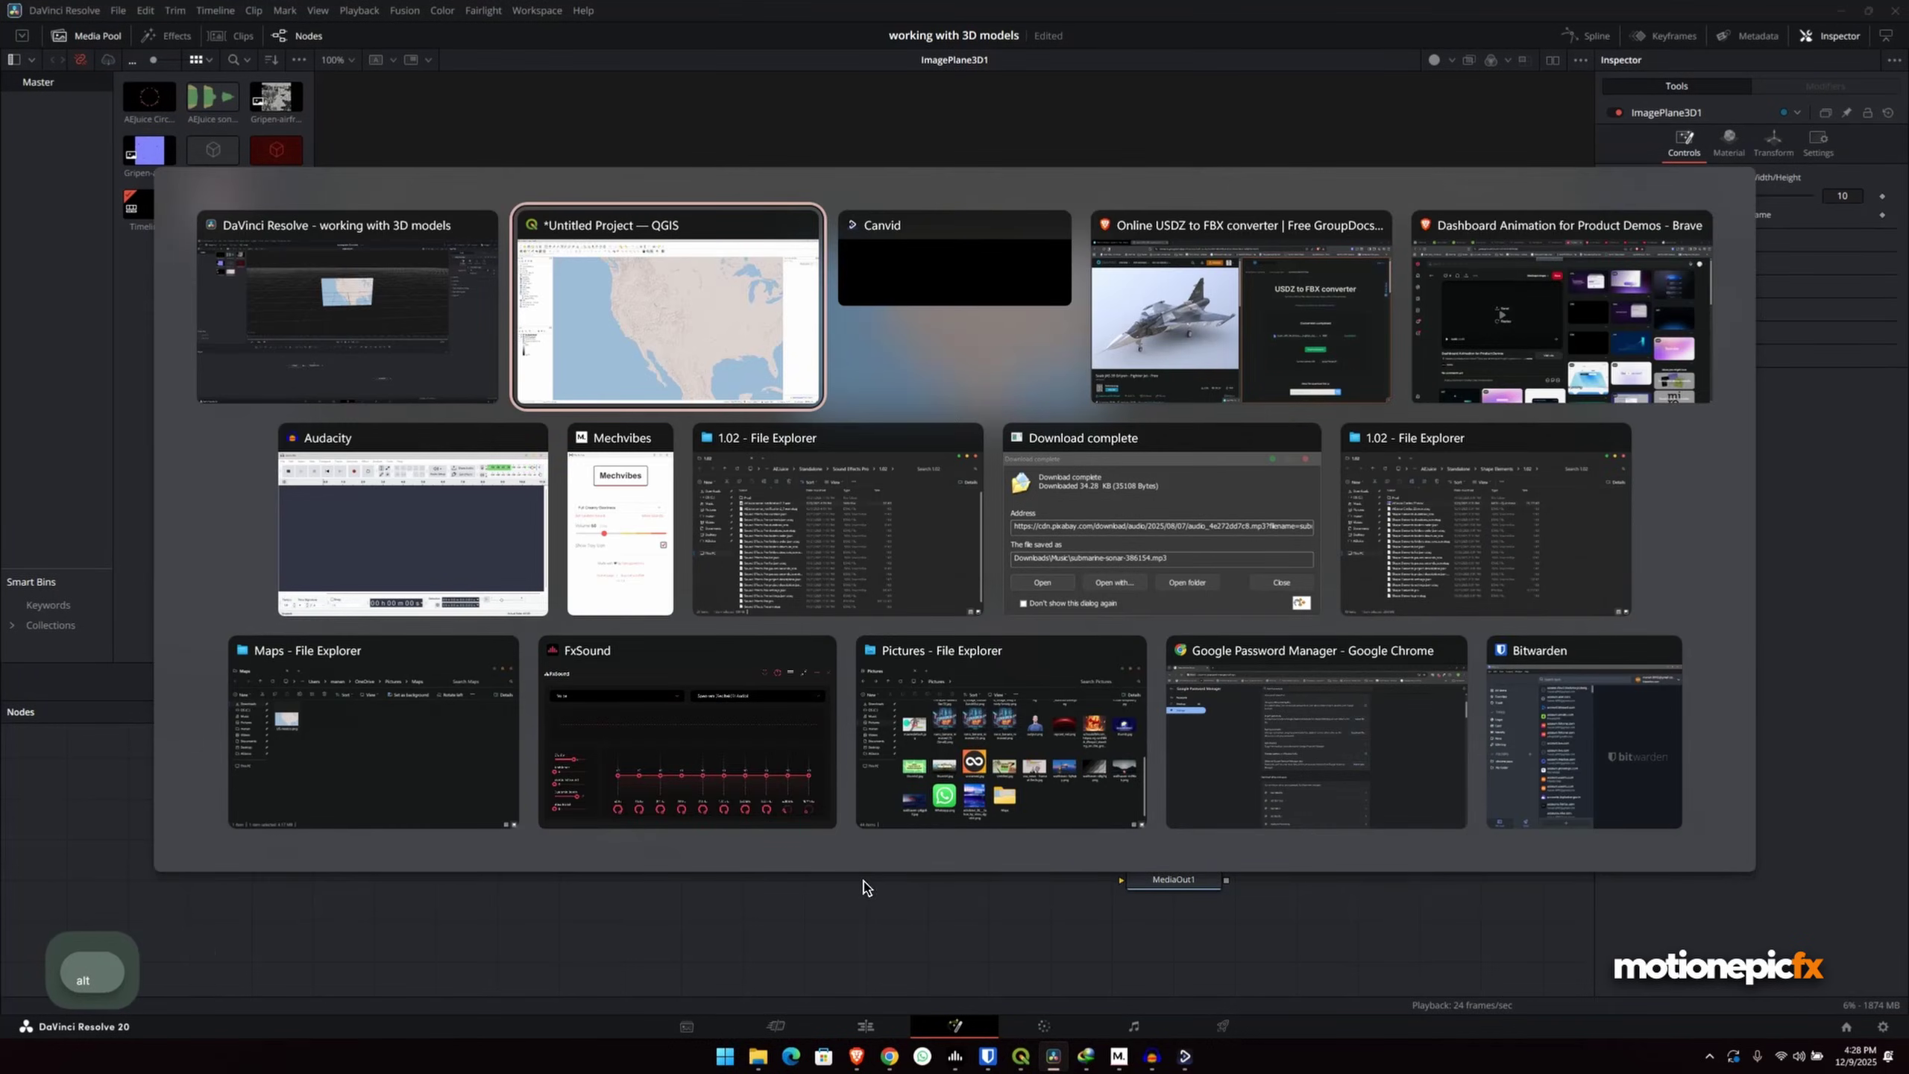
pyautogui.hotkey('alt', 'Tab')
pyautogui.hotkey('alt', 'Tab')
pyautogui.moveTo(438, 147)
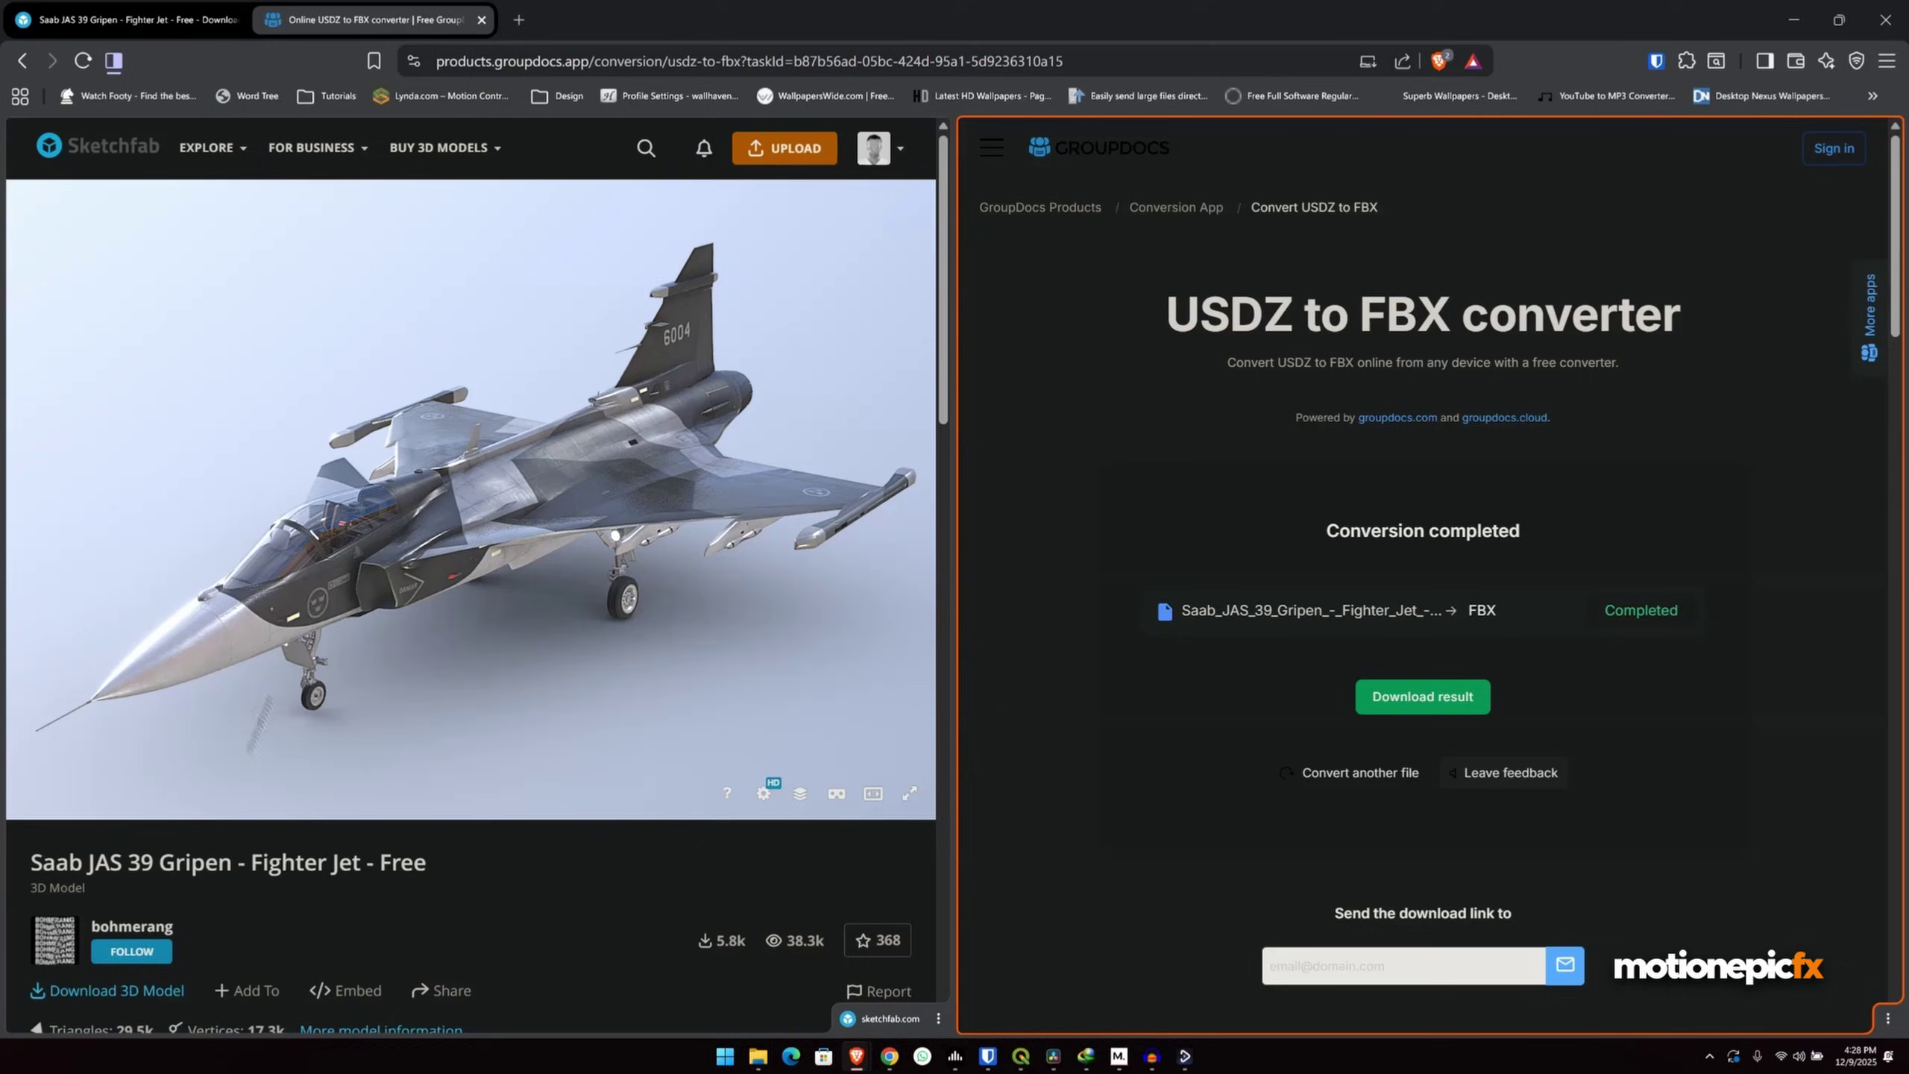
pyautogui.scroll(-1, 167, 976)
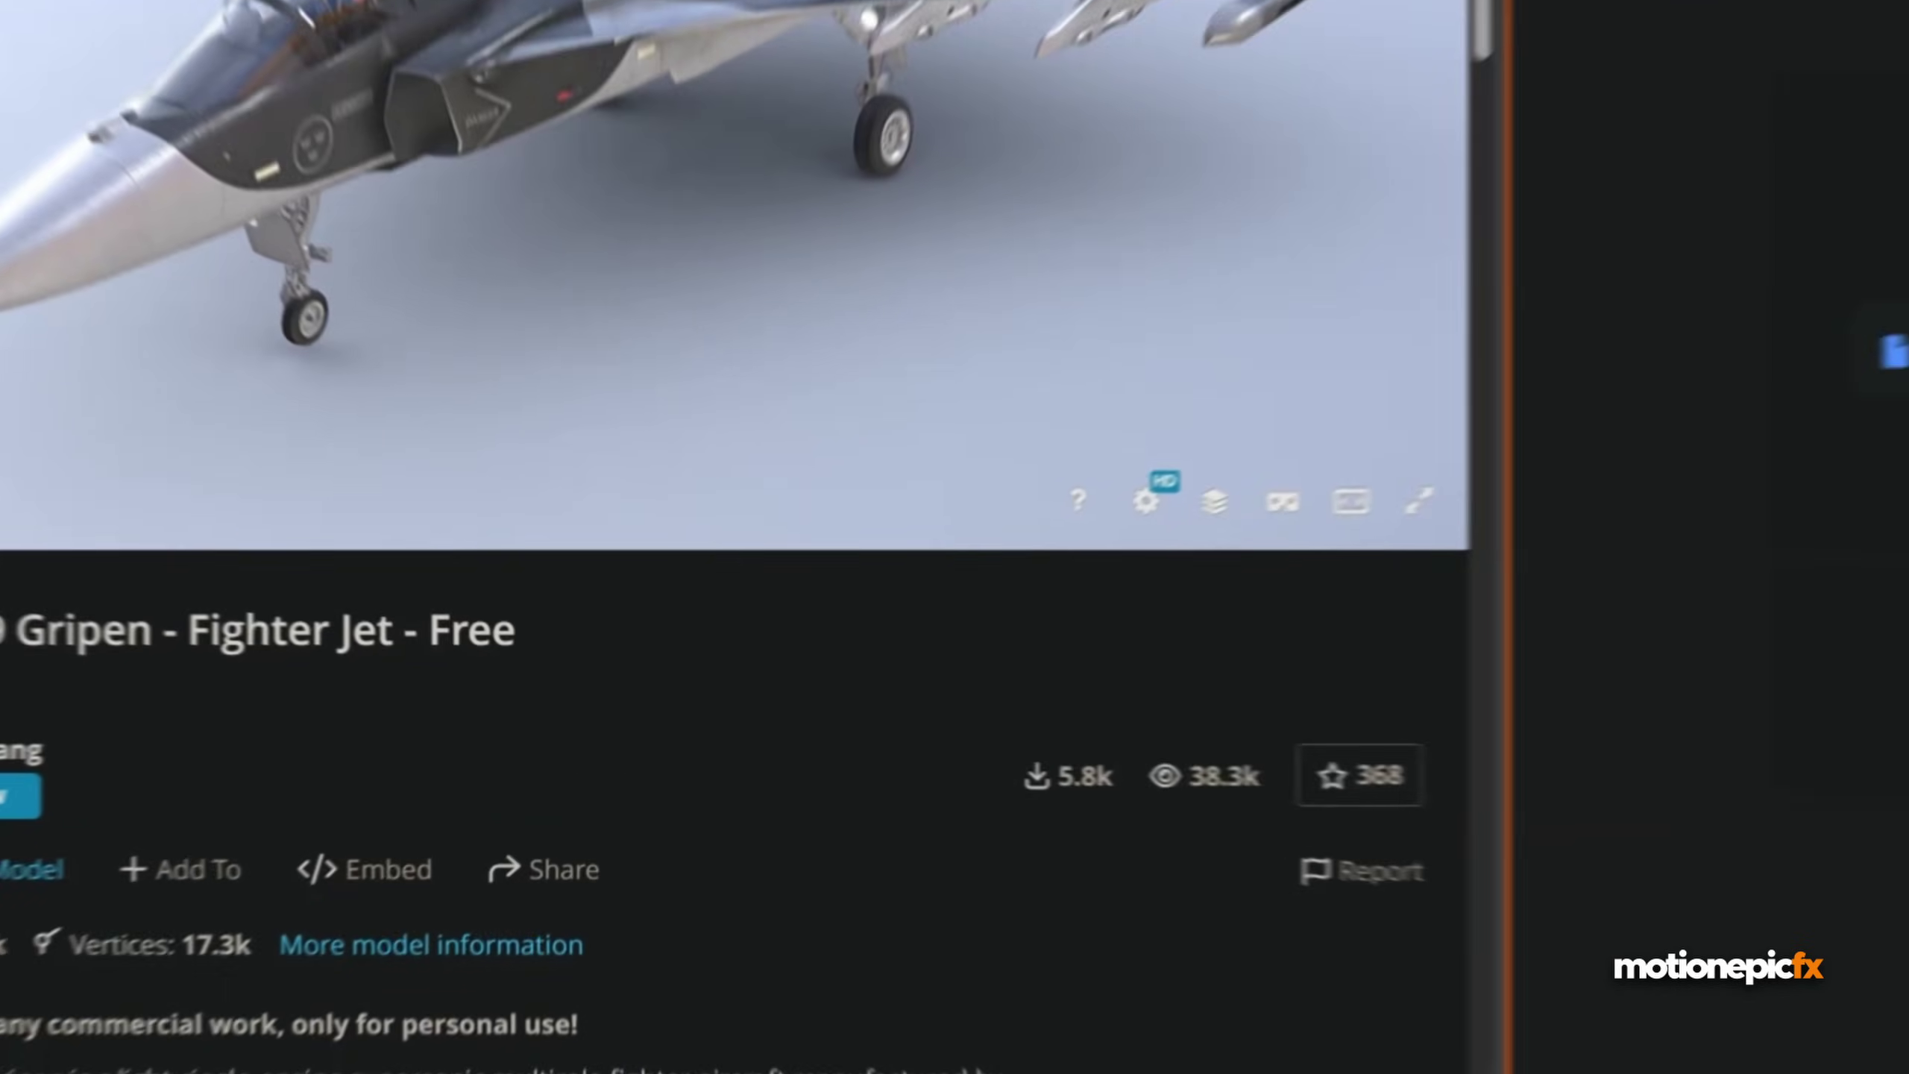
pyautogui.click(139, 889)
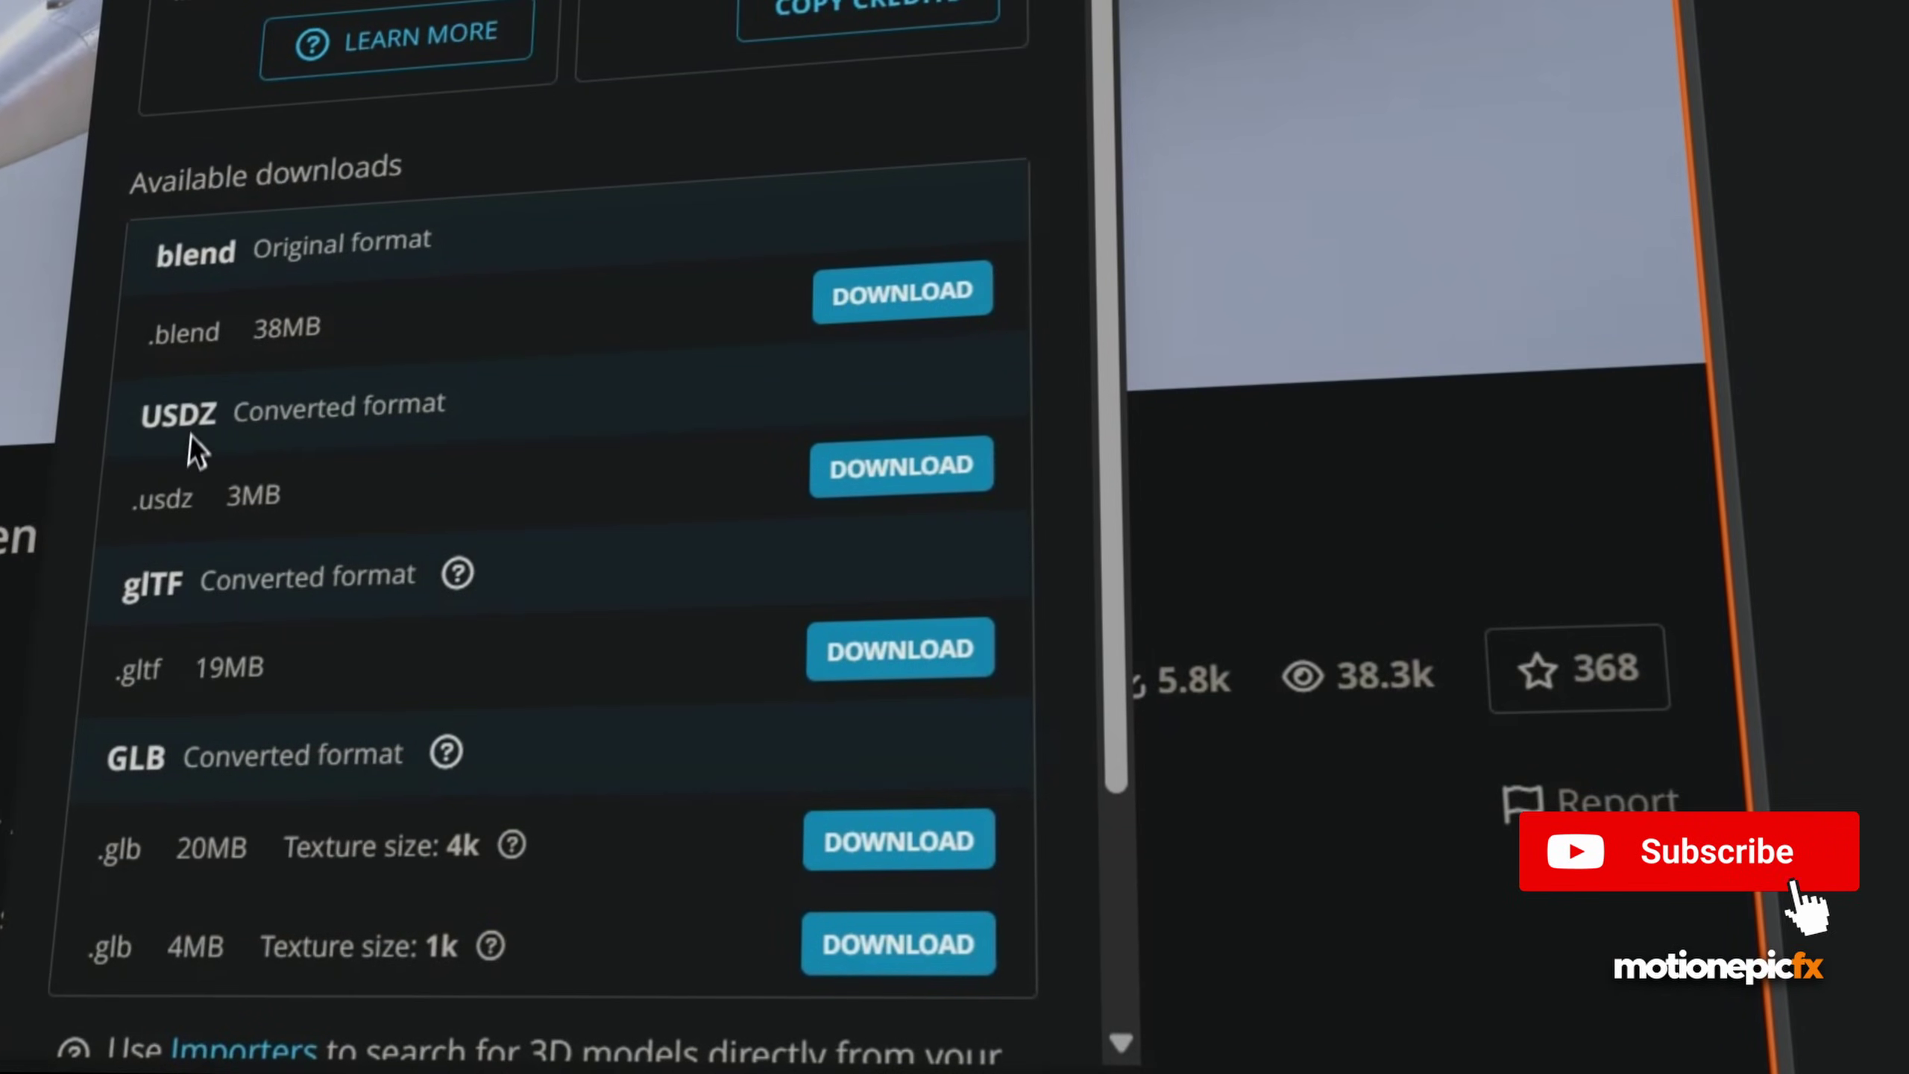
pyautogui.scroll(-1, 450, 617)
pyautogui.scroll(-2, 451, 617)
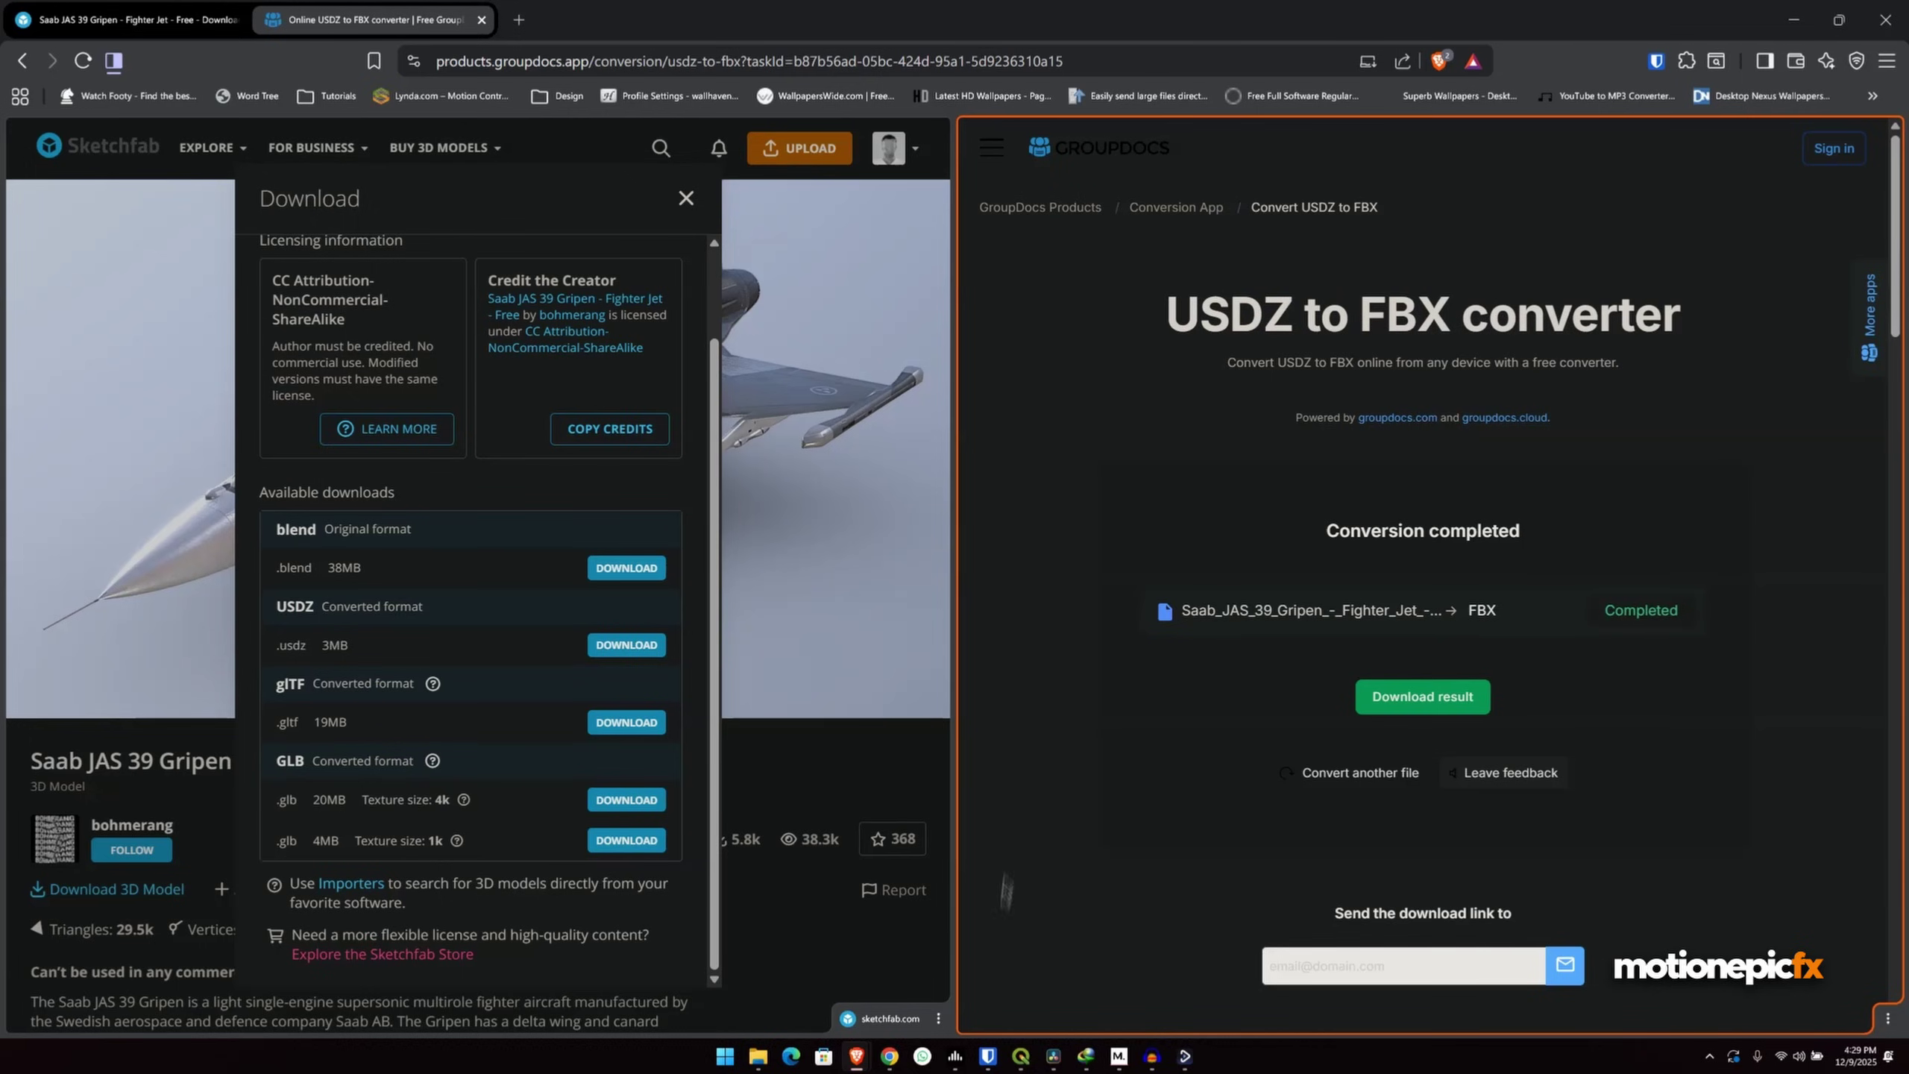
# - Return to DaVinci Resolve and import the Saab_JAS_39_Gripen FBX scene from the 3D Models downloads folder with its meshes and materials
pyautogui.click(1053, 1057)
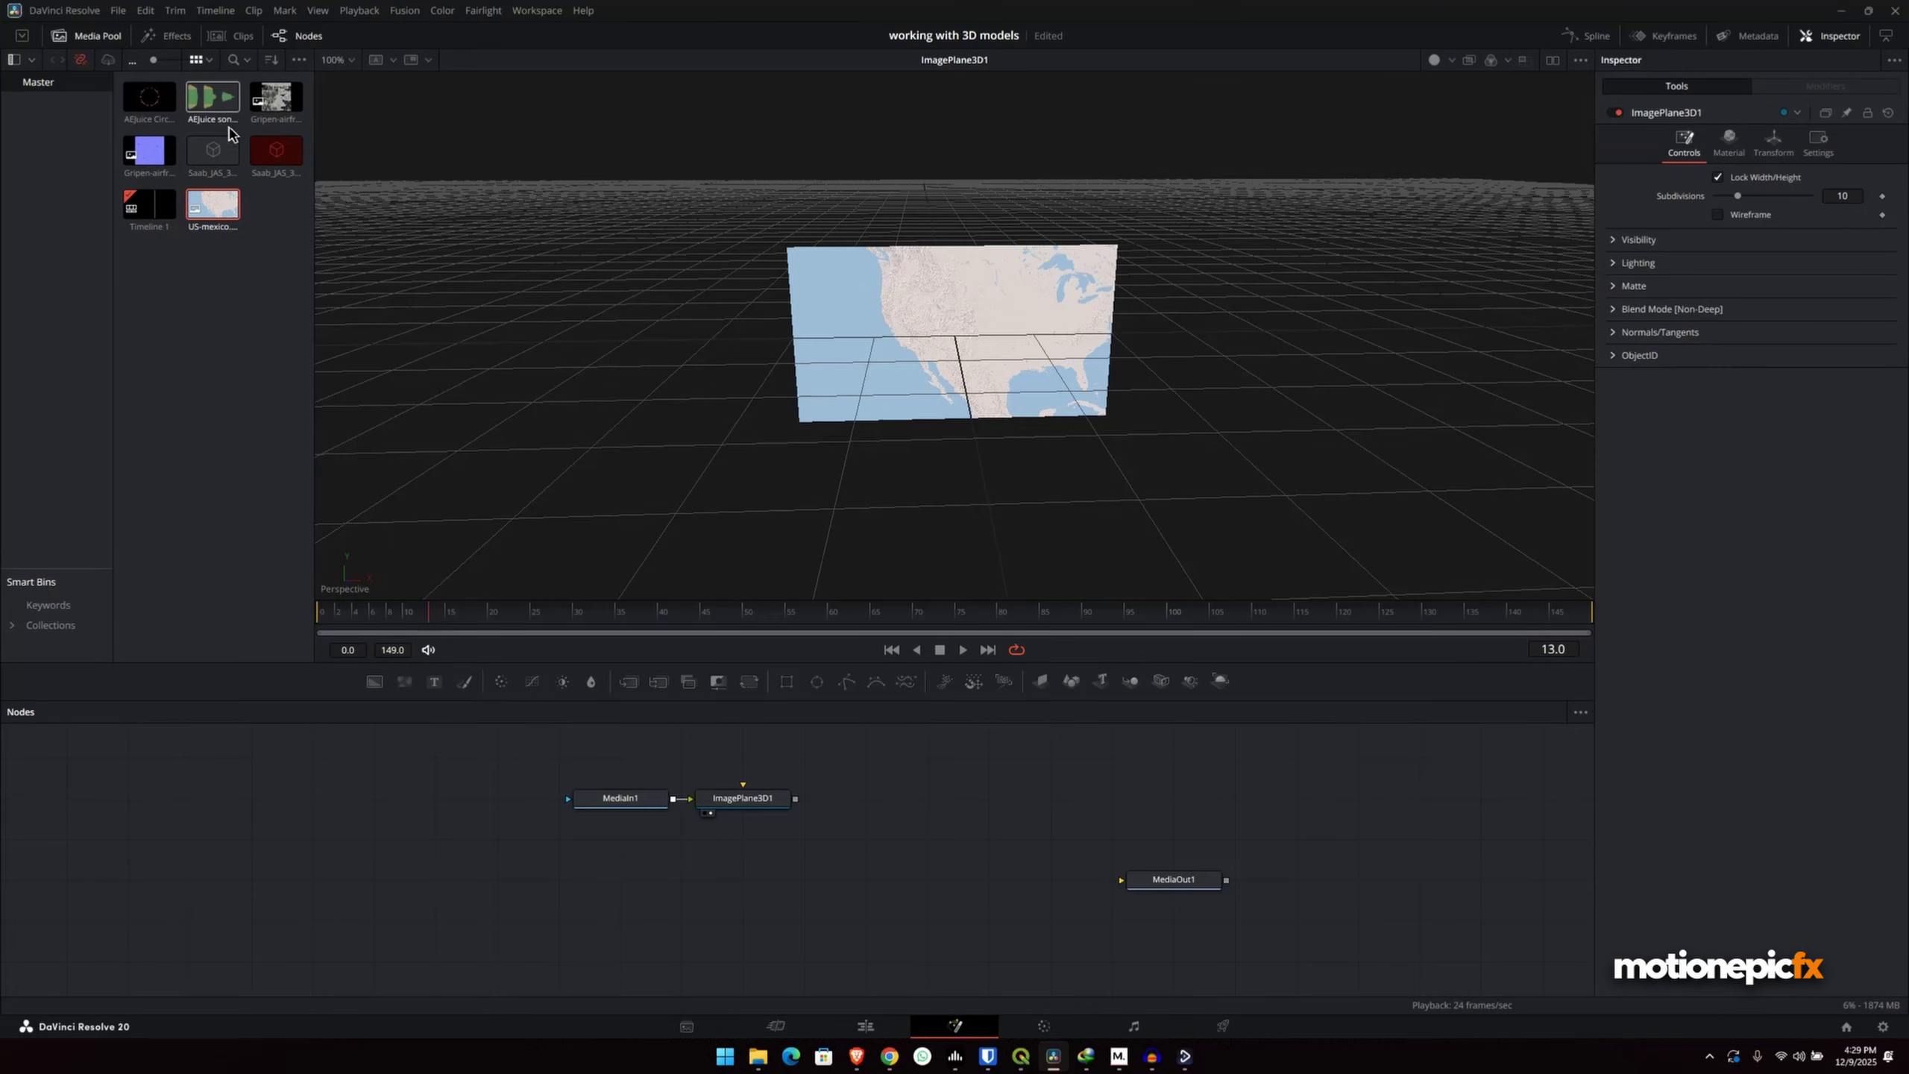
pyautogui.click(404, 10)
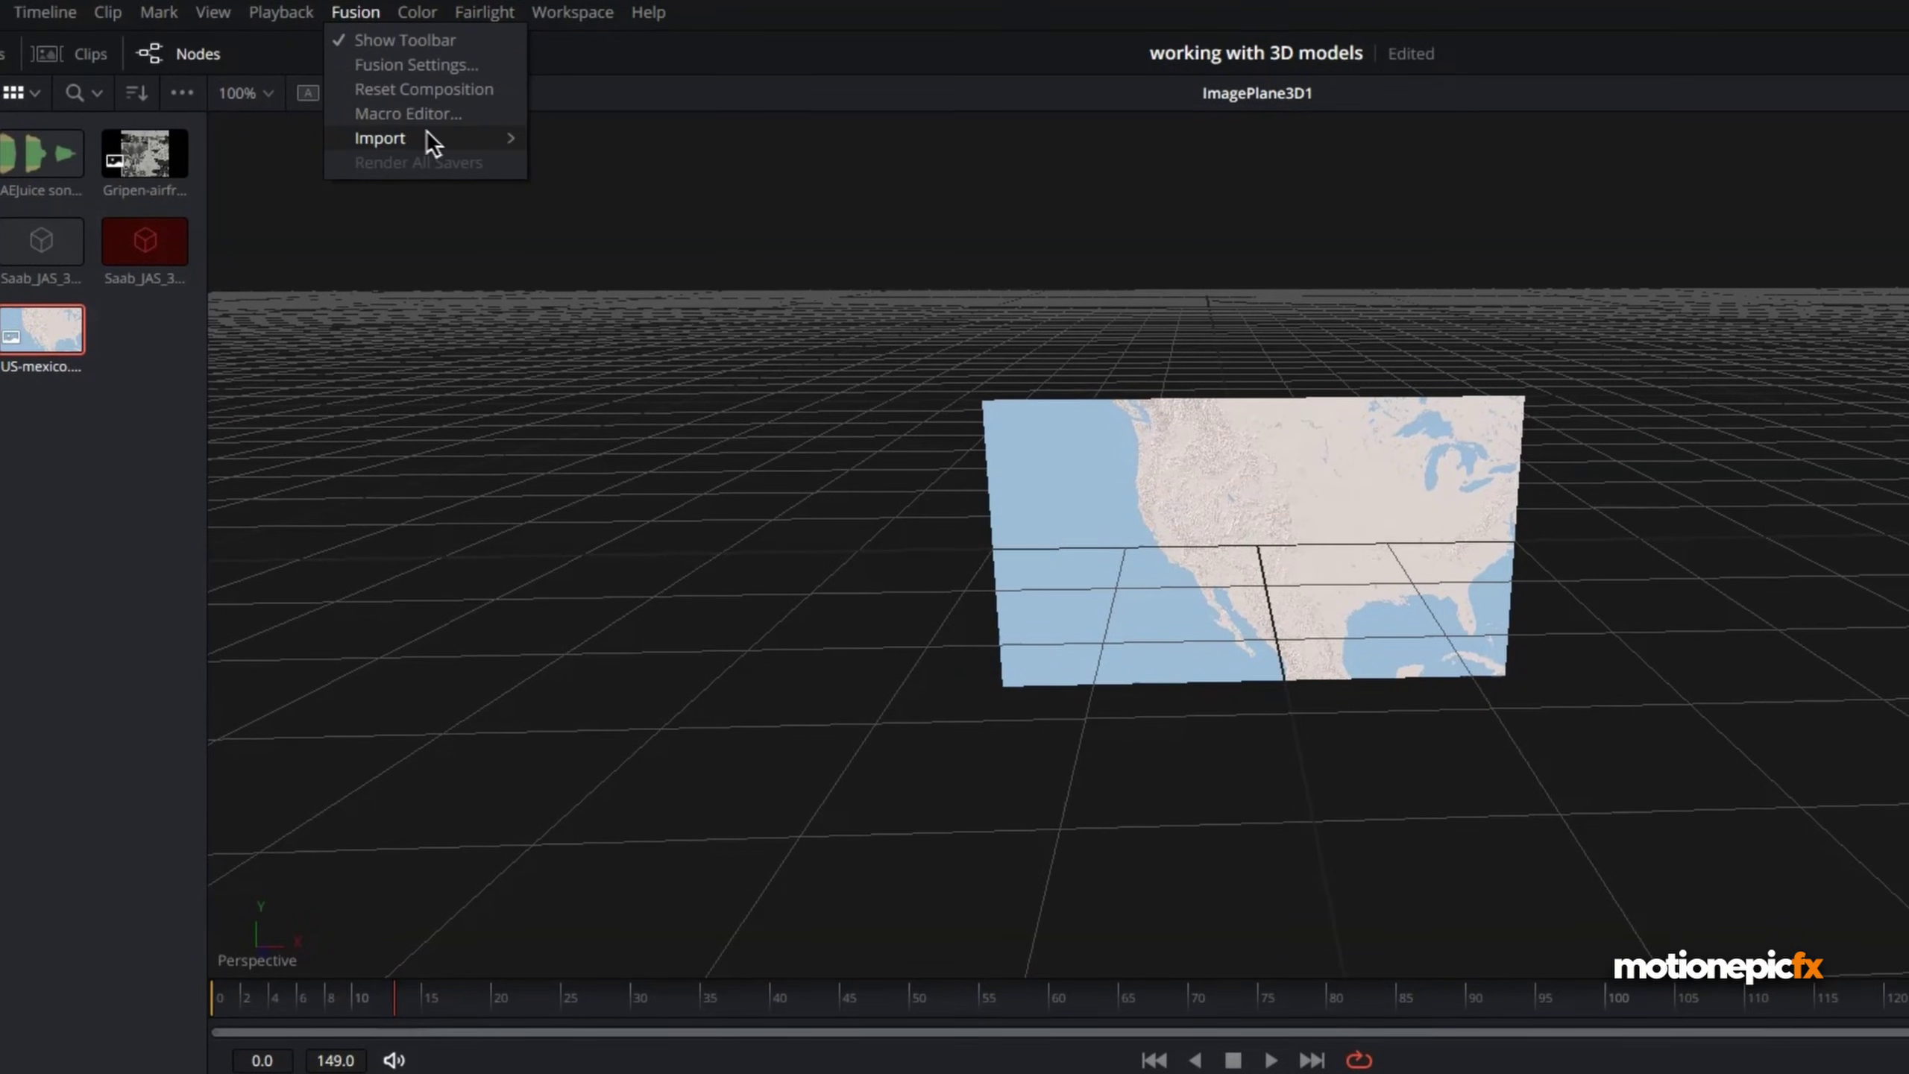
pyautogui.moveTo(451, 89)
pyautogui.click(599, 163)
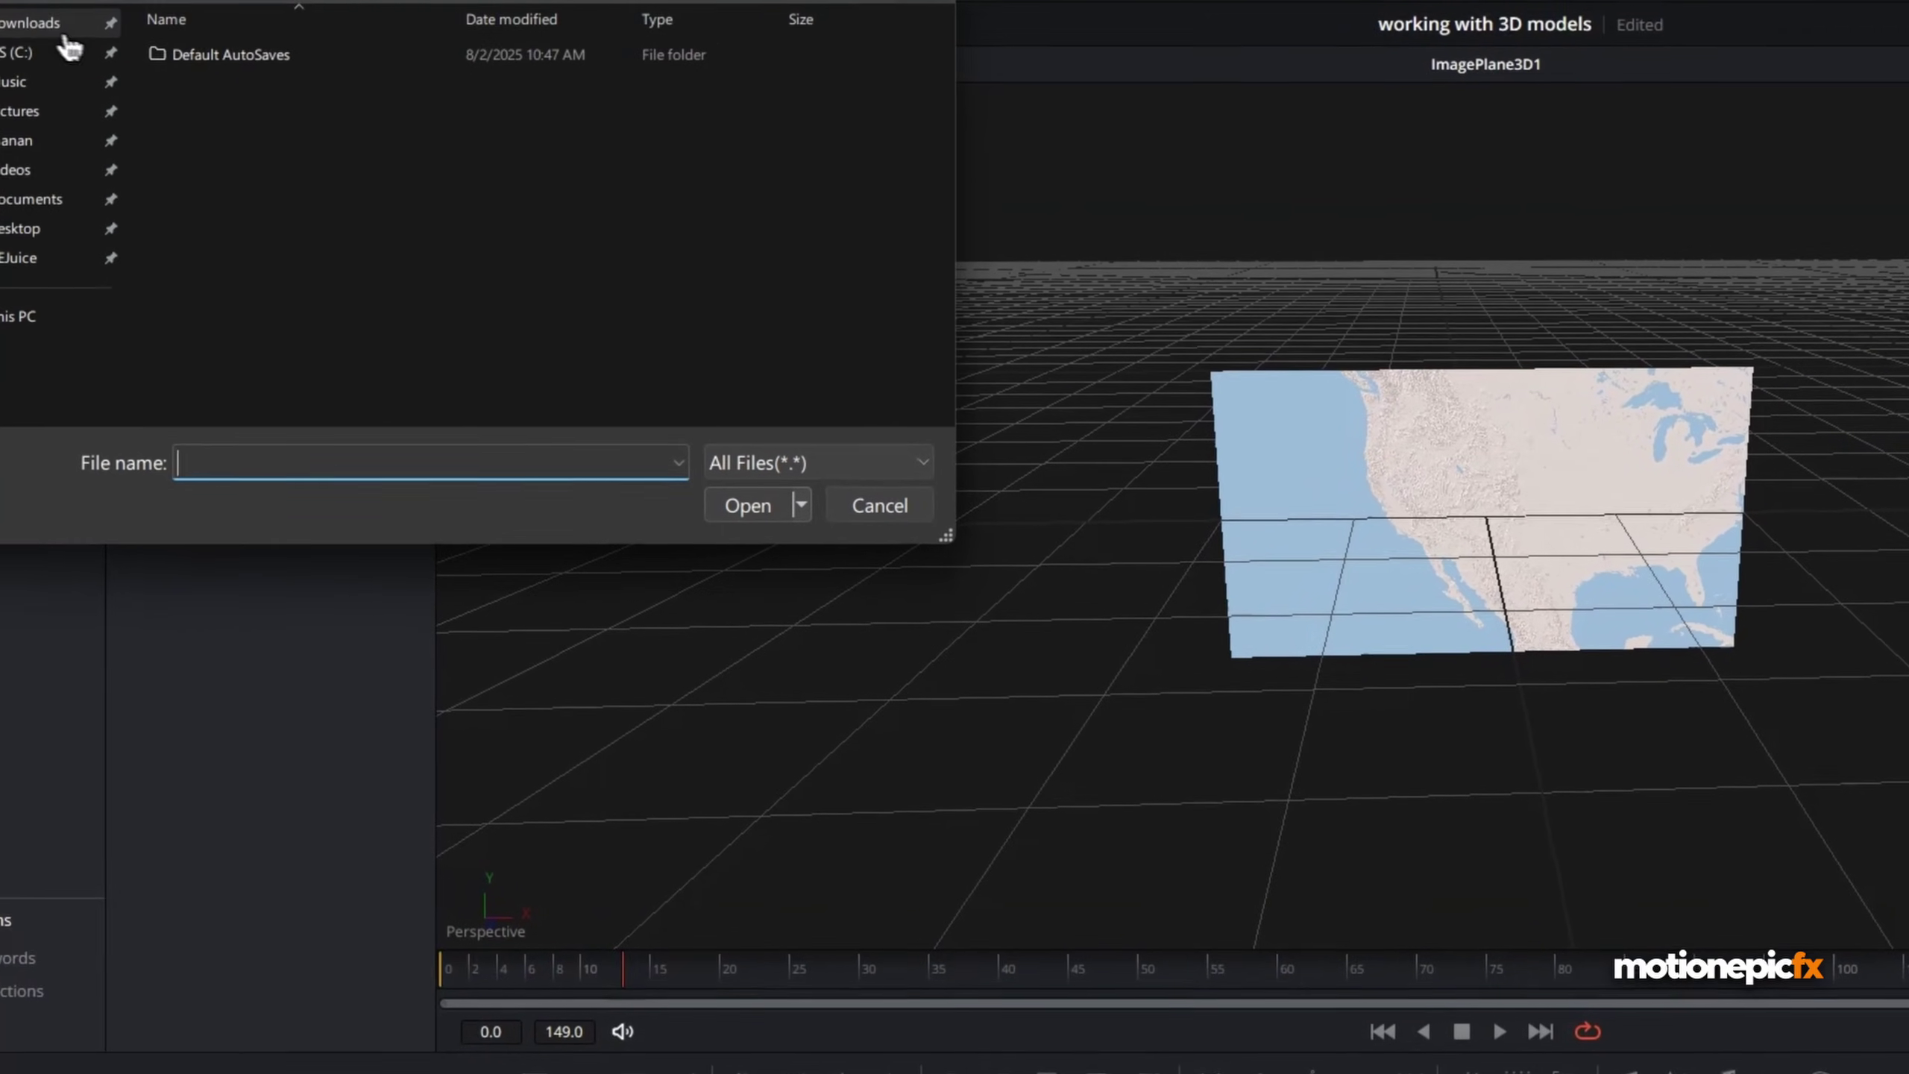
pyautogui.click(65, 30)
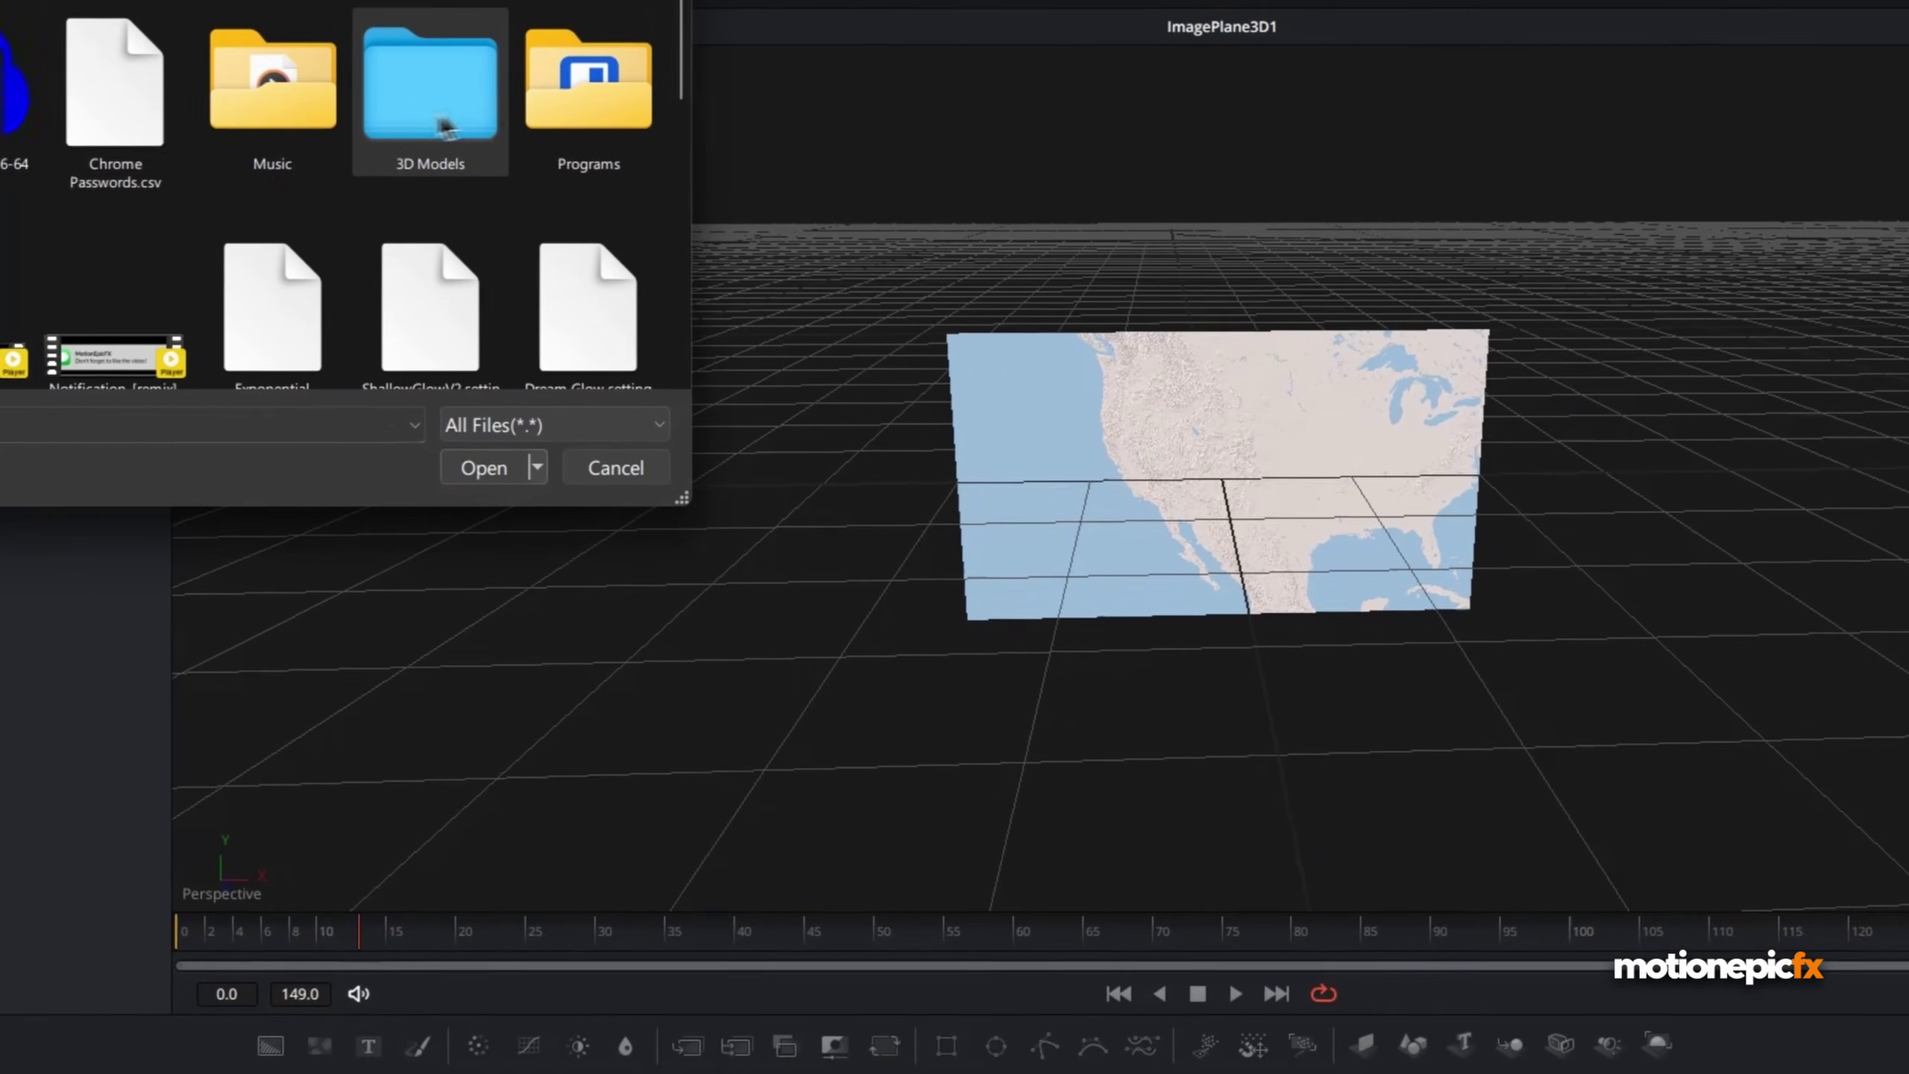
pyautogui.doubleClick(445, 126)
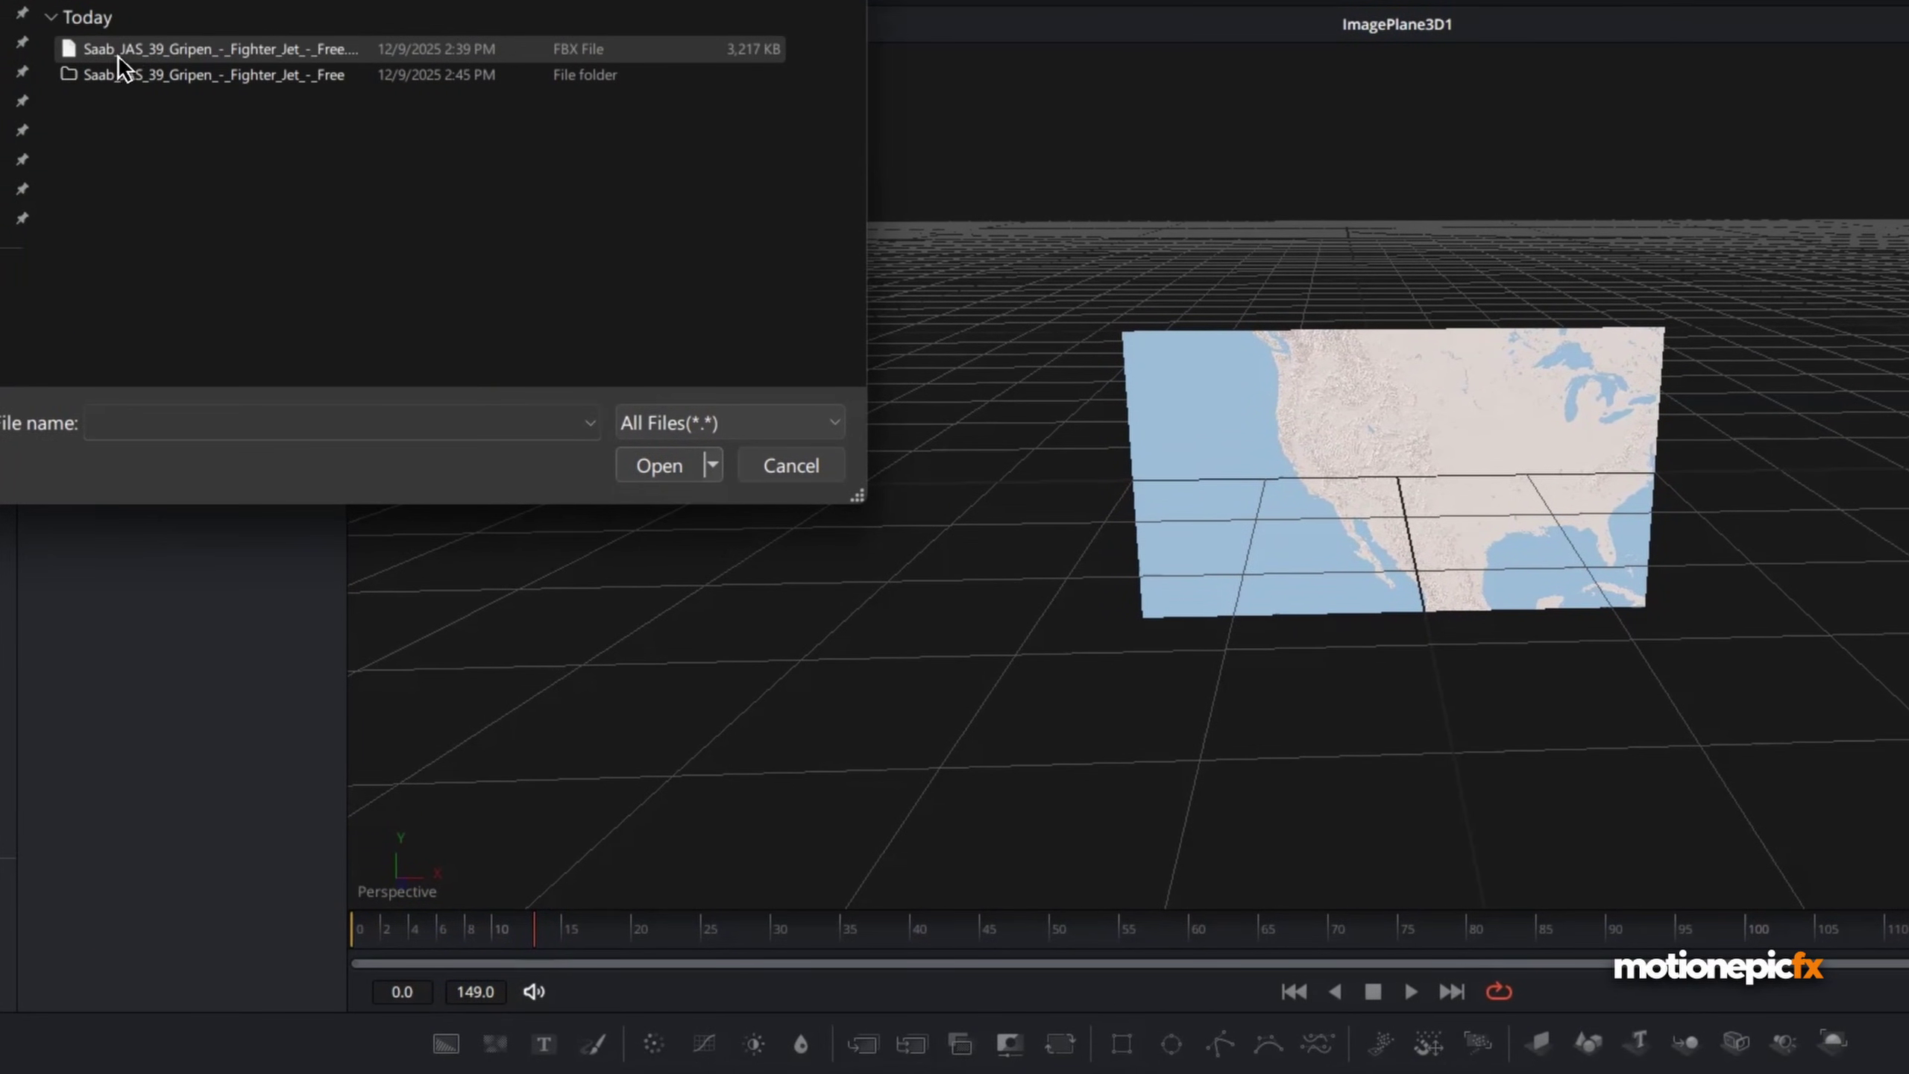
pyautogui.doubleClick(176, 49)
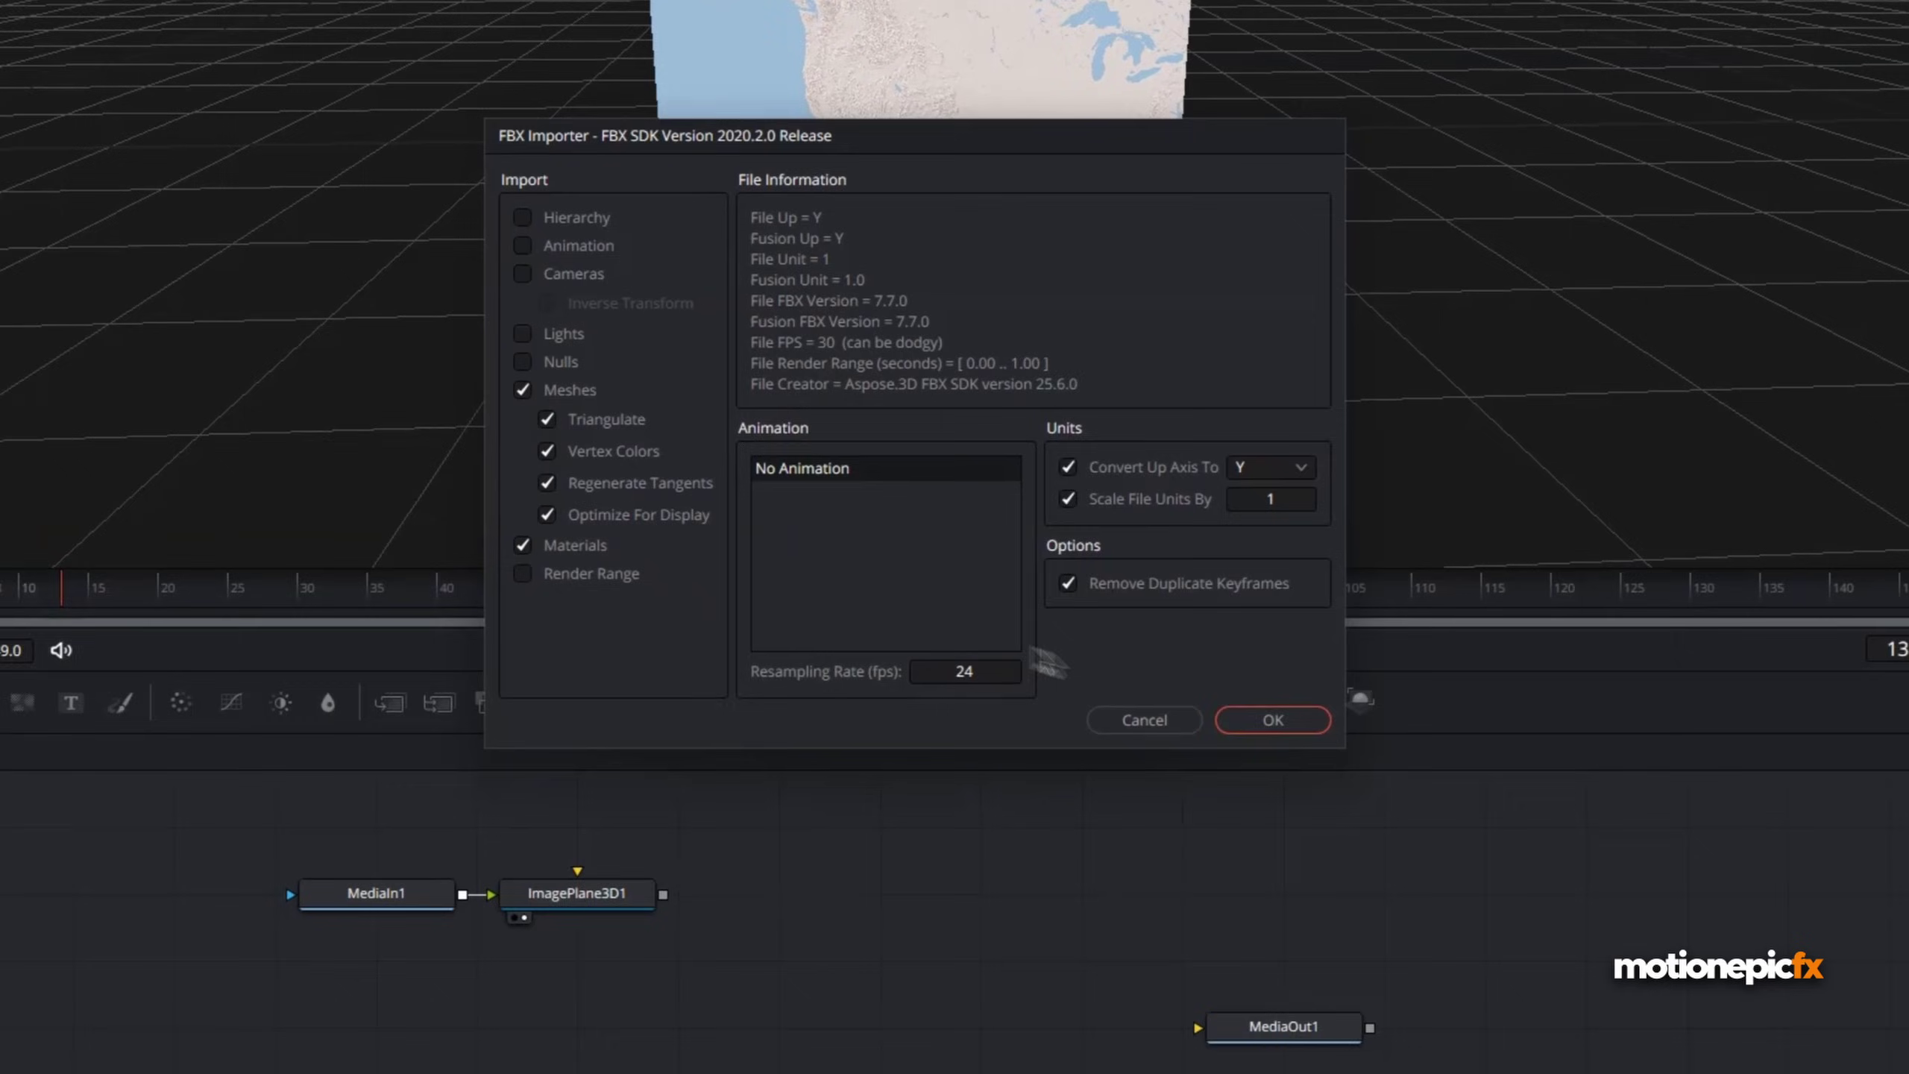
pyautogui.click(1125, 691)
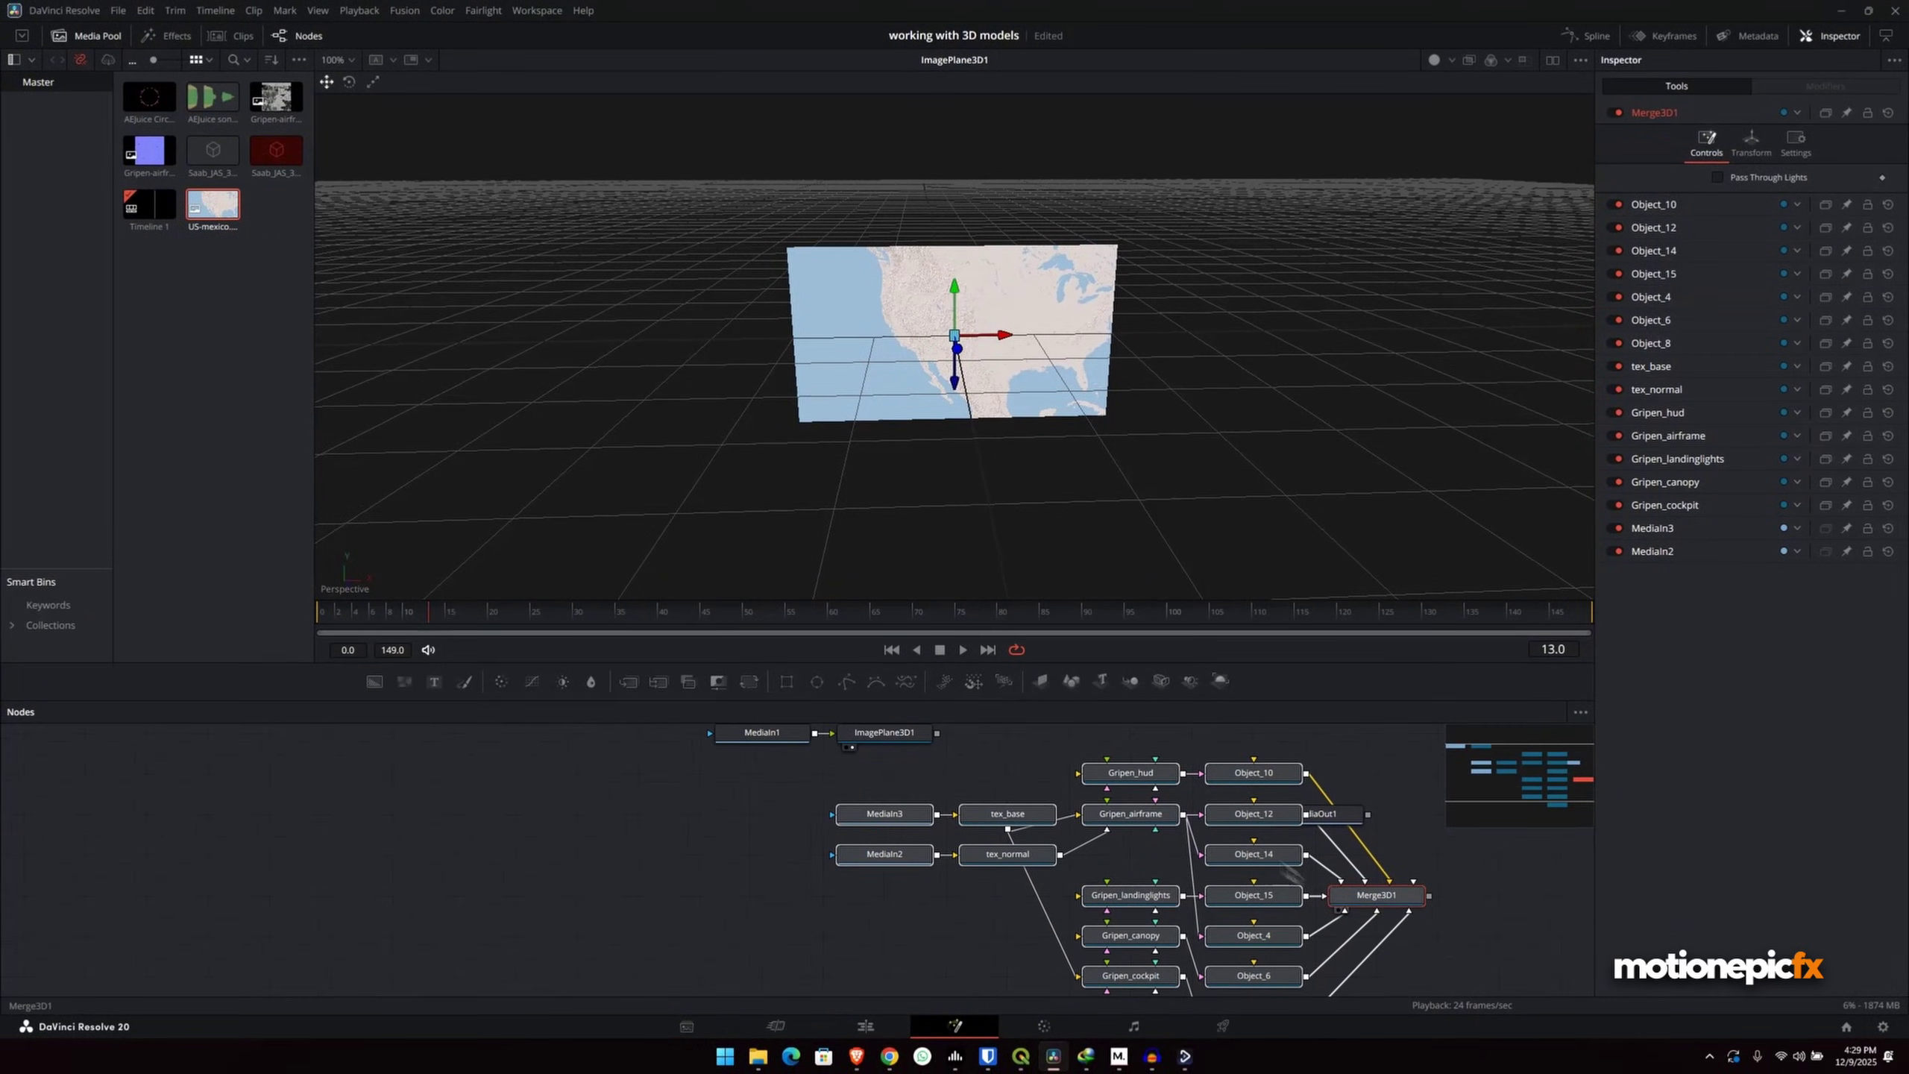
# - Display the jet's Merge3D1 node in the viewer, move the imported nodes clear of MediaOut1 and frame the whole aircraft
pyautogui.moveTo(1366, 901); pyautogui.dragTo(1040, 379)
pyautogui.click(813, 877)
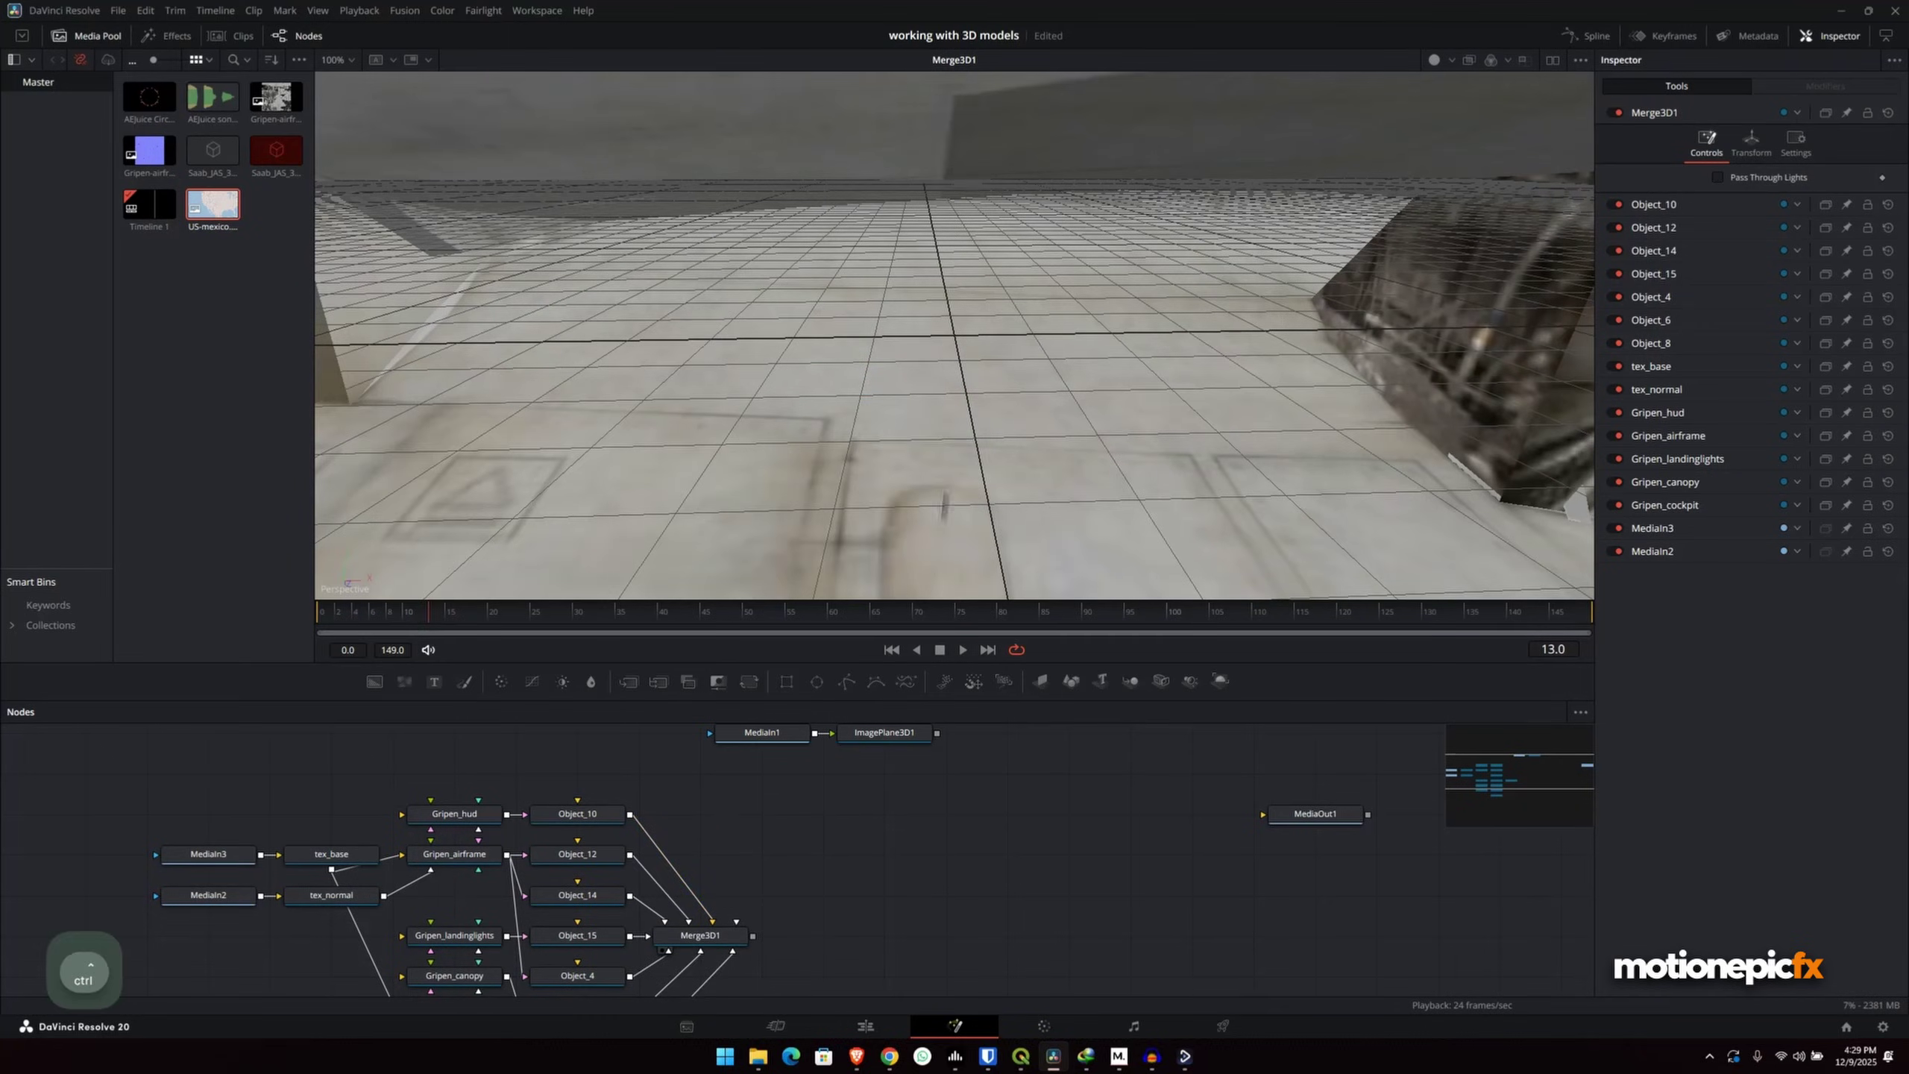
pyautogui.scroll(-8, 944, 406)
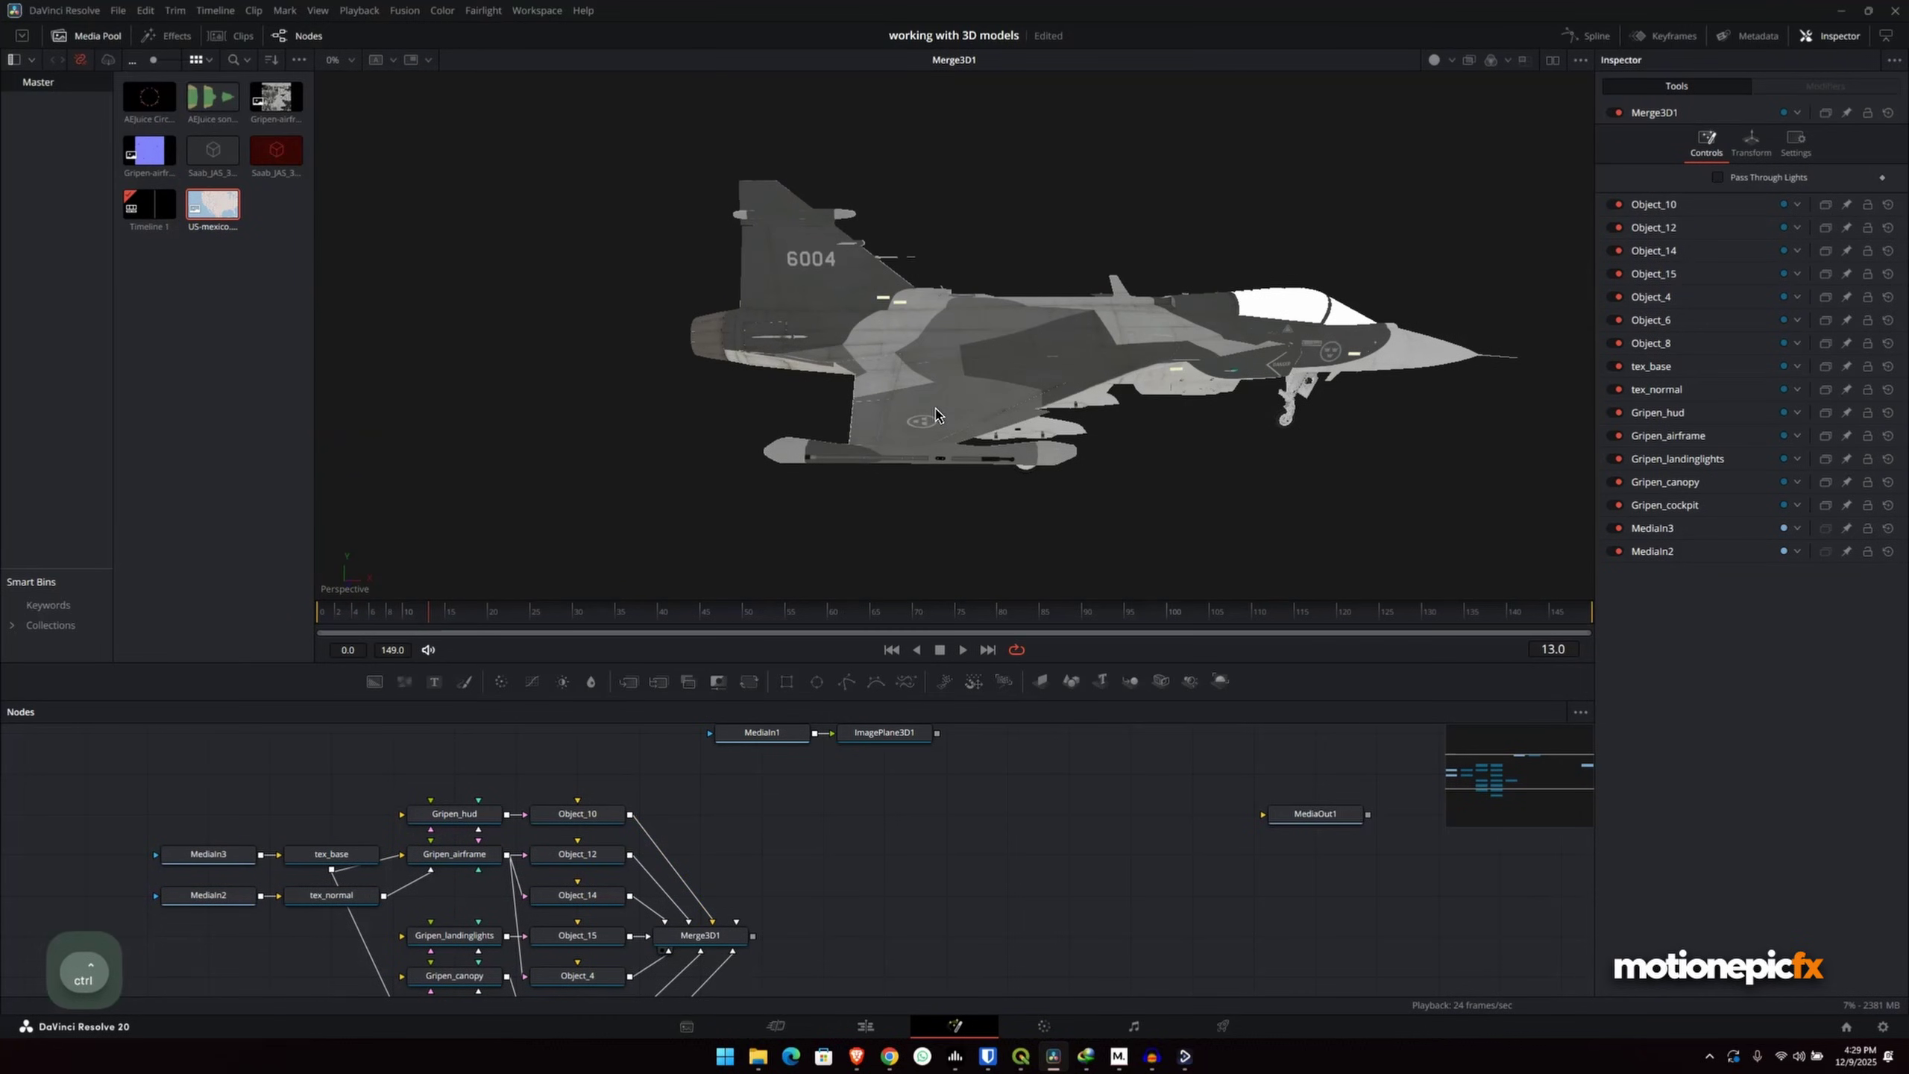
pyautogui.scroll(3, 937, 412)
pyautogui.scroll(-2, 939, 411)
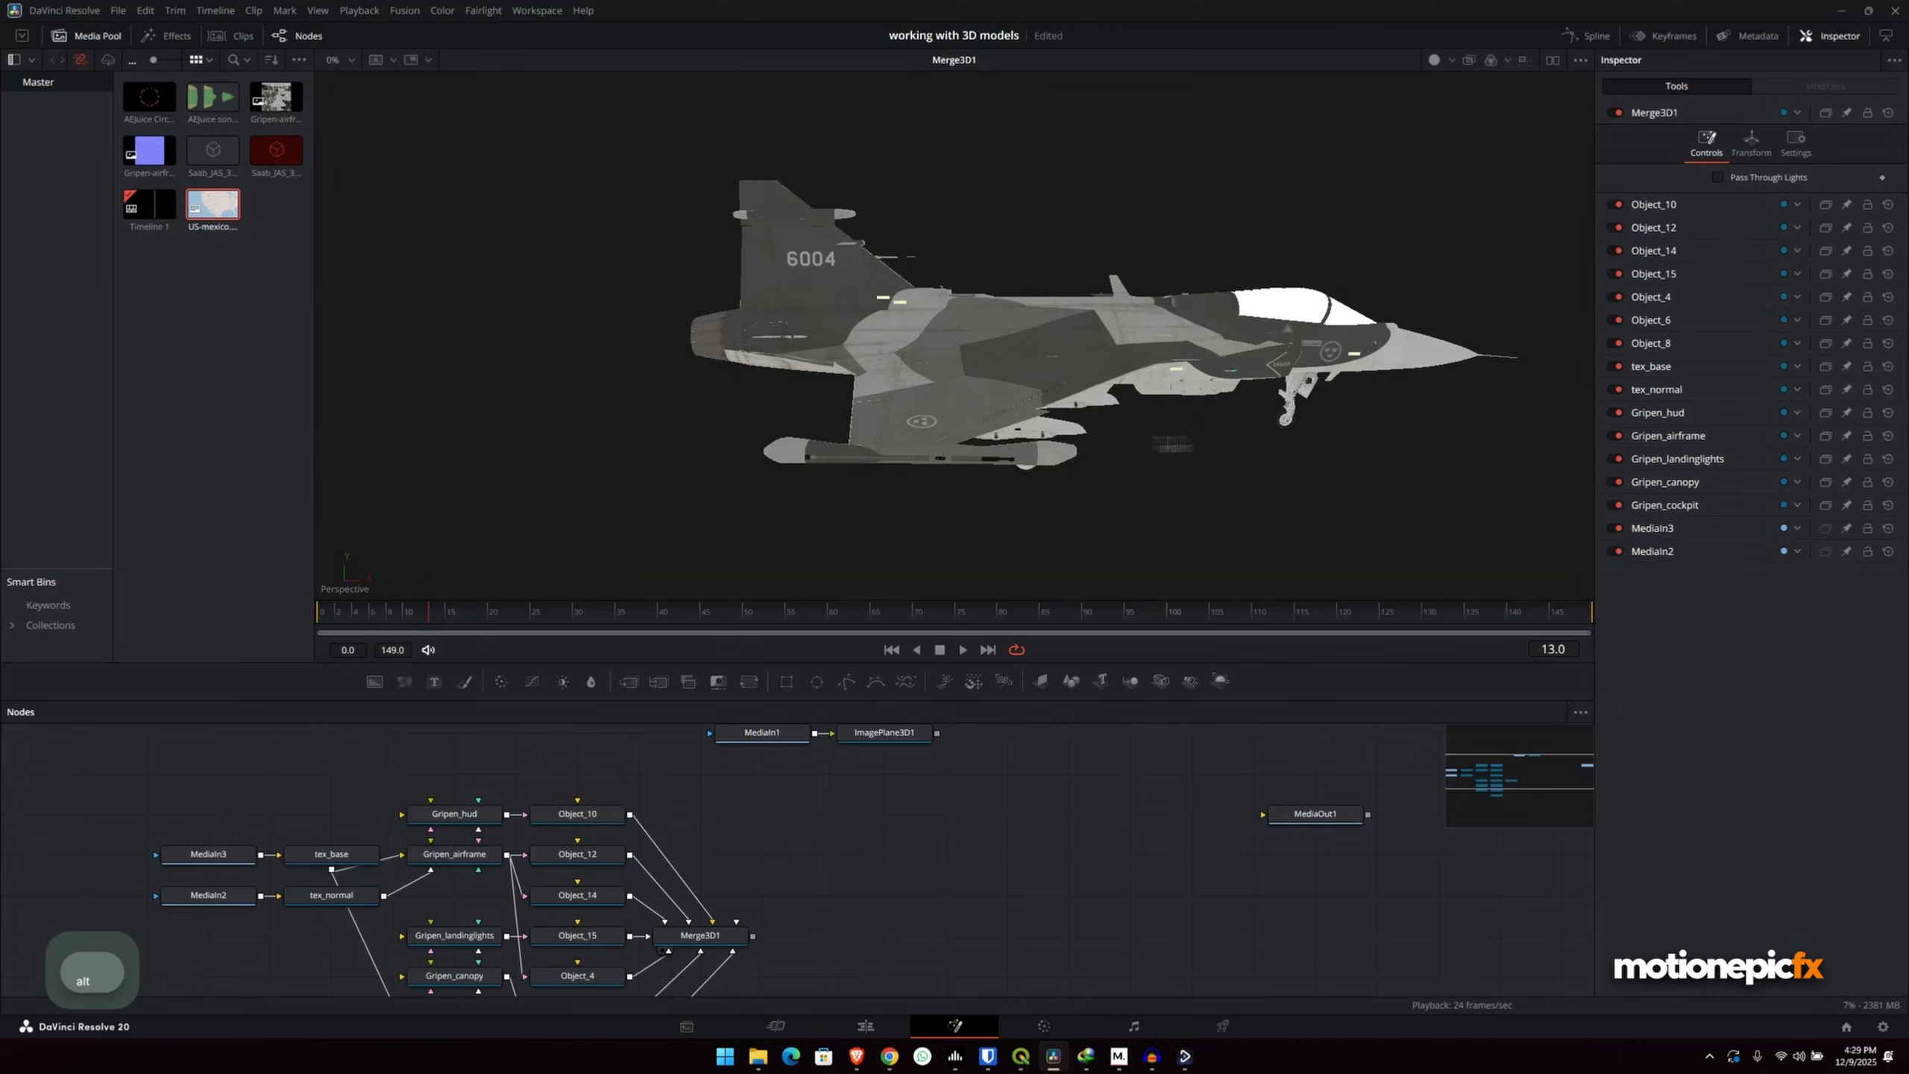
pyautogui.moveTo(942, 419); pyautogui.dragTo(812, 422)
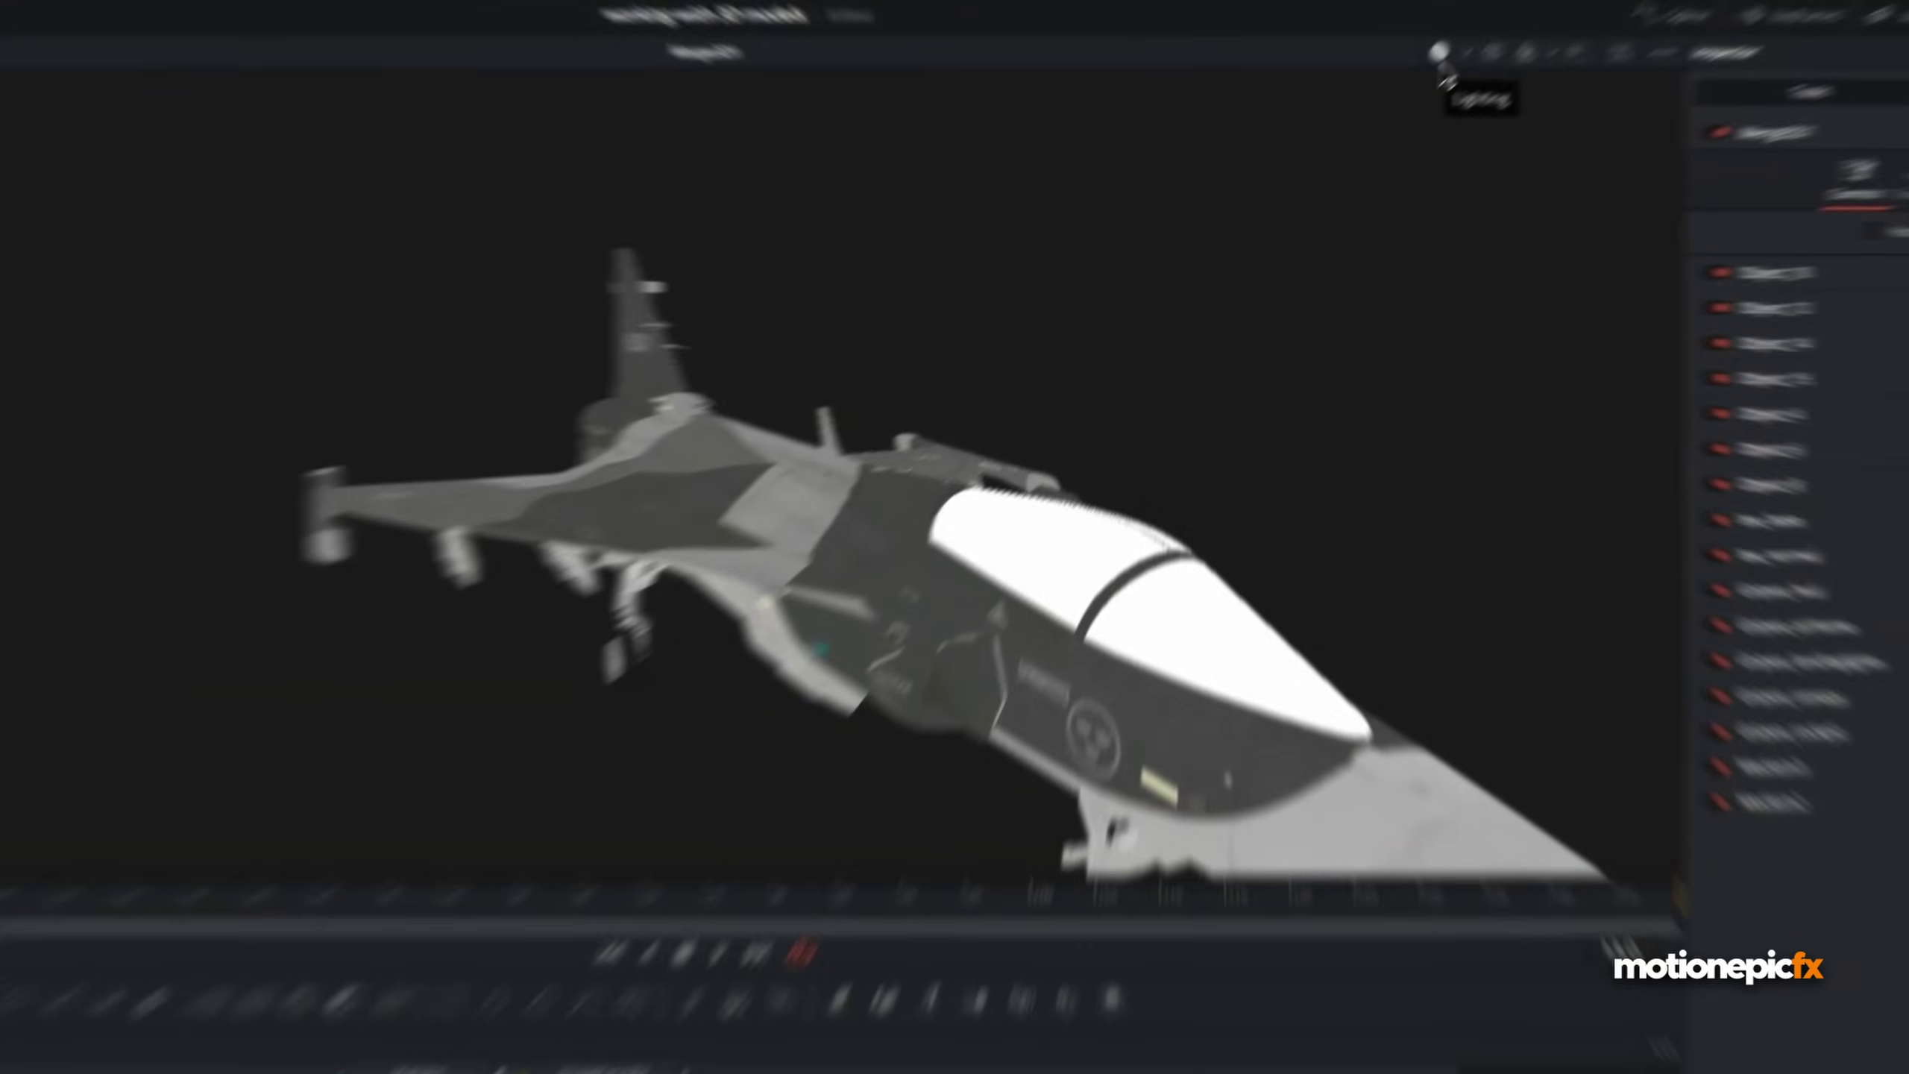
# - Turn on lighting in the 3D viewer and check the lit jet from the front
pyautogui.click(1435, 65)
pyautogui.moveTo(1067, 391)
pyautogui.mouseDown()
pyautogui.moveTo(813, 395)
pyautogui.moveTo(590, 444)
pyautogui.moveTo(639, 488)
pyautogui.moveTo(830, 504)
pyautogui.moveTo(963, 475)
pyautogui.moveTo(931, 430)
pyautogui.moveTo(882, 447)
pyautogui.mouseUp()
pyautogui.scroll(-2, 933, 500)
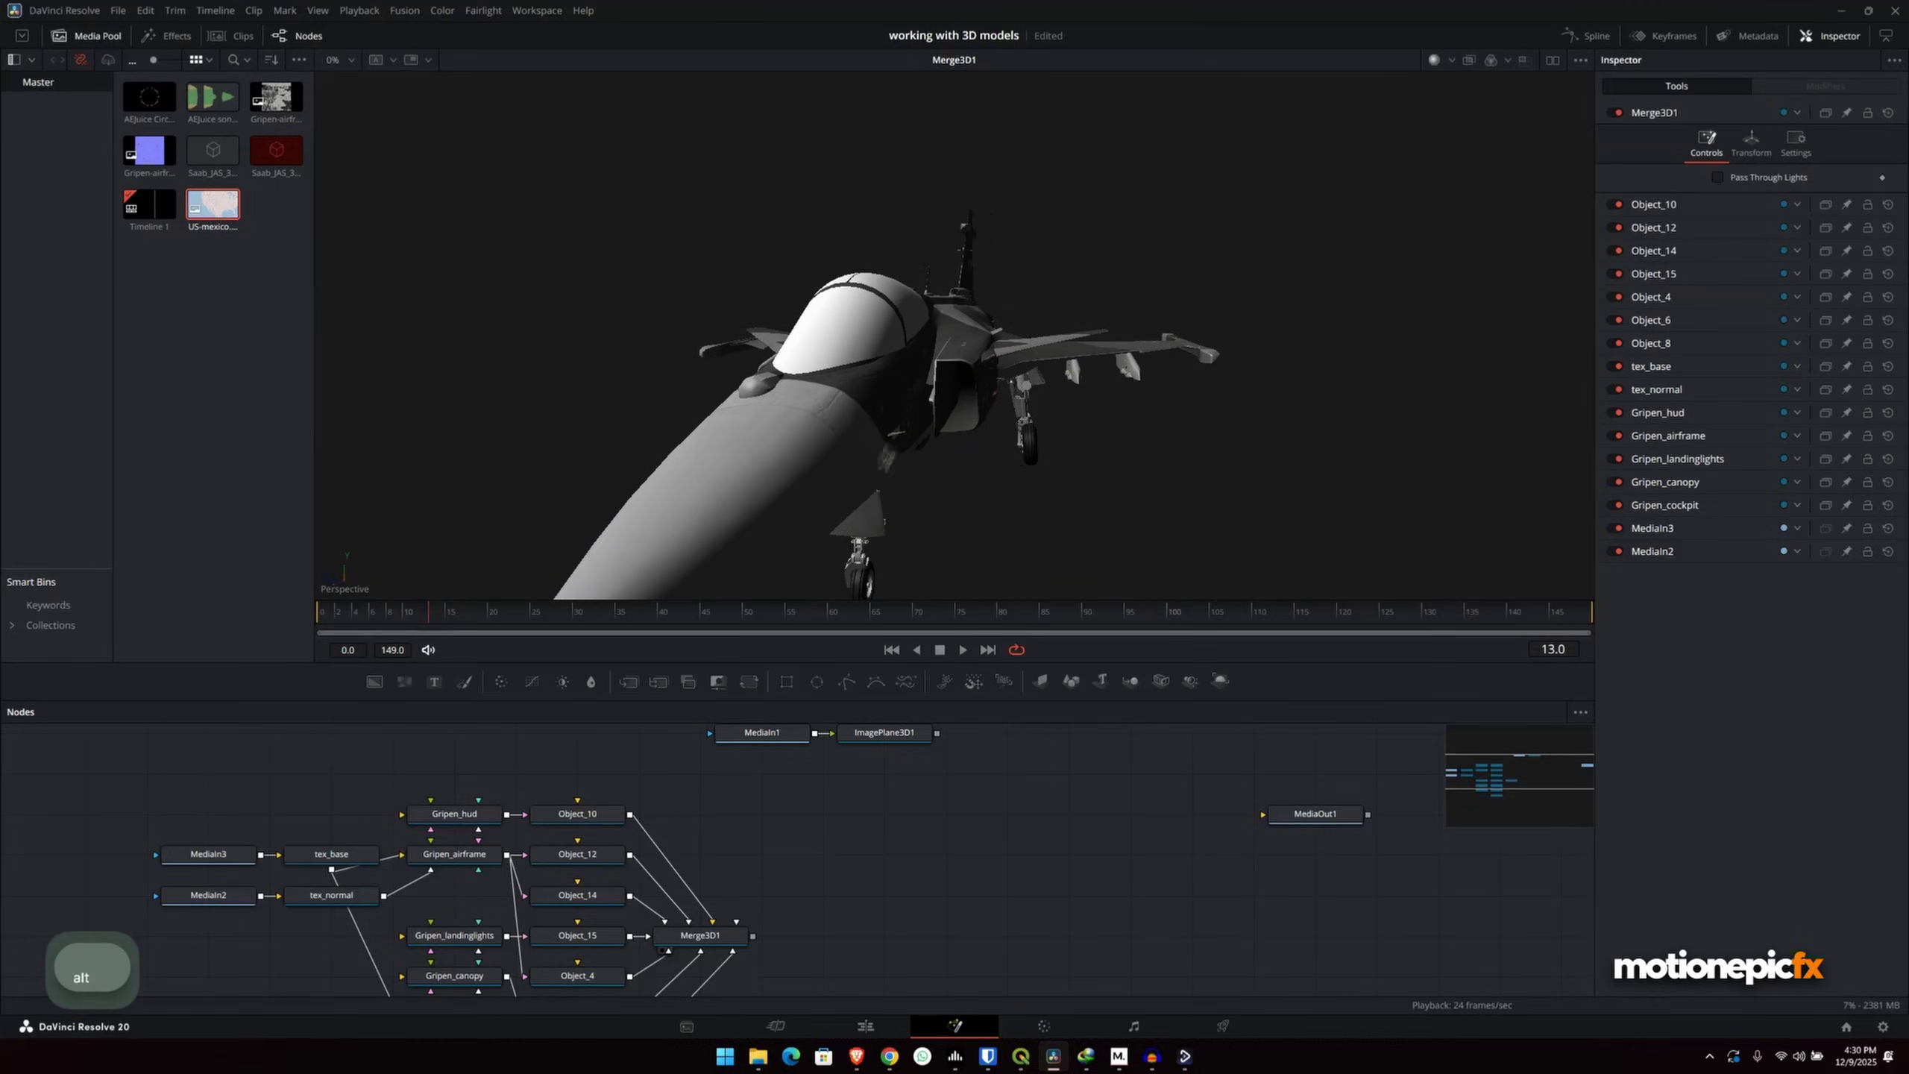
# - Disable the Object_6 mesh and enable it again to identify which part of the jet it represents
pyautogui.moveTo(465, 898); pyautogui.dragTo(502, 772)
pyautogui.click(542, 906)
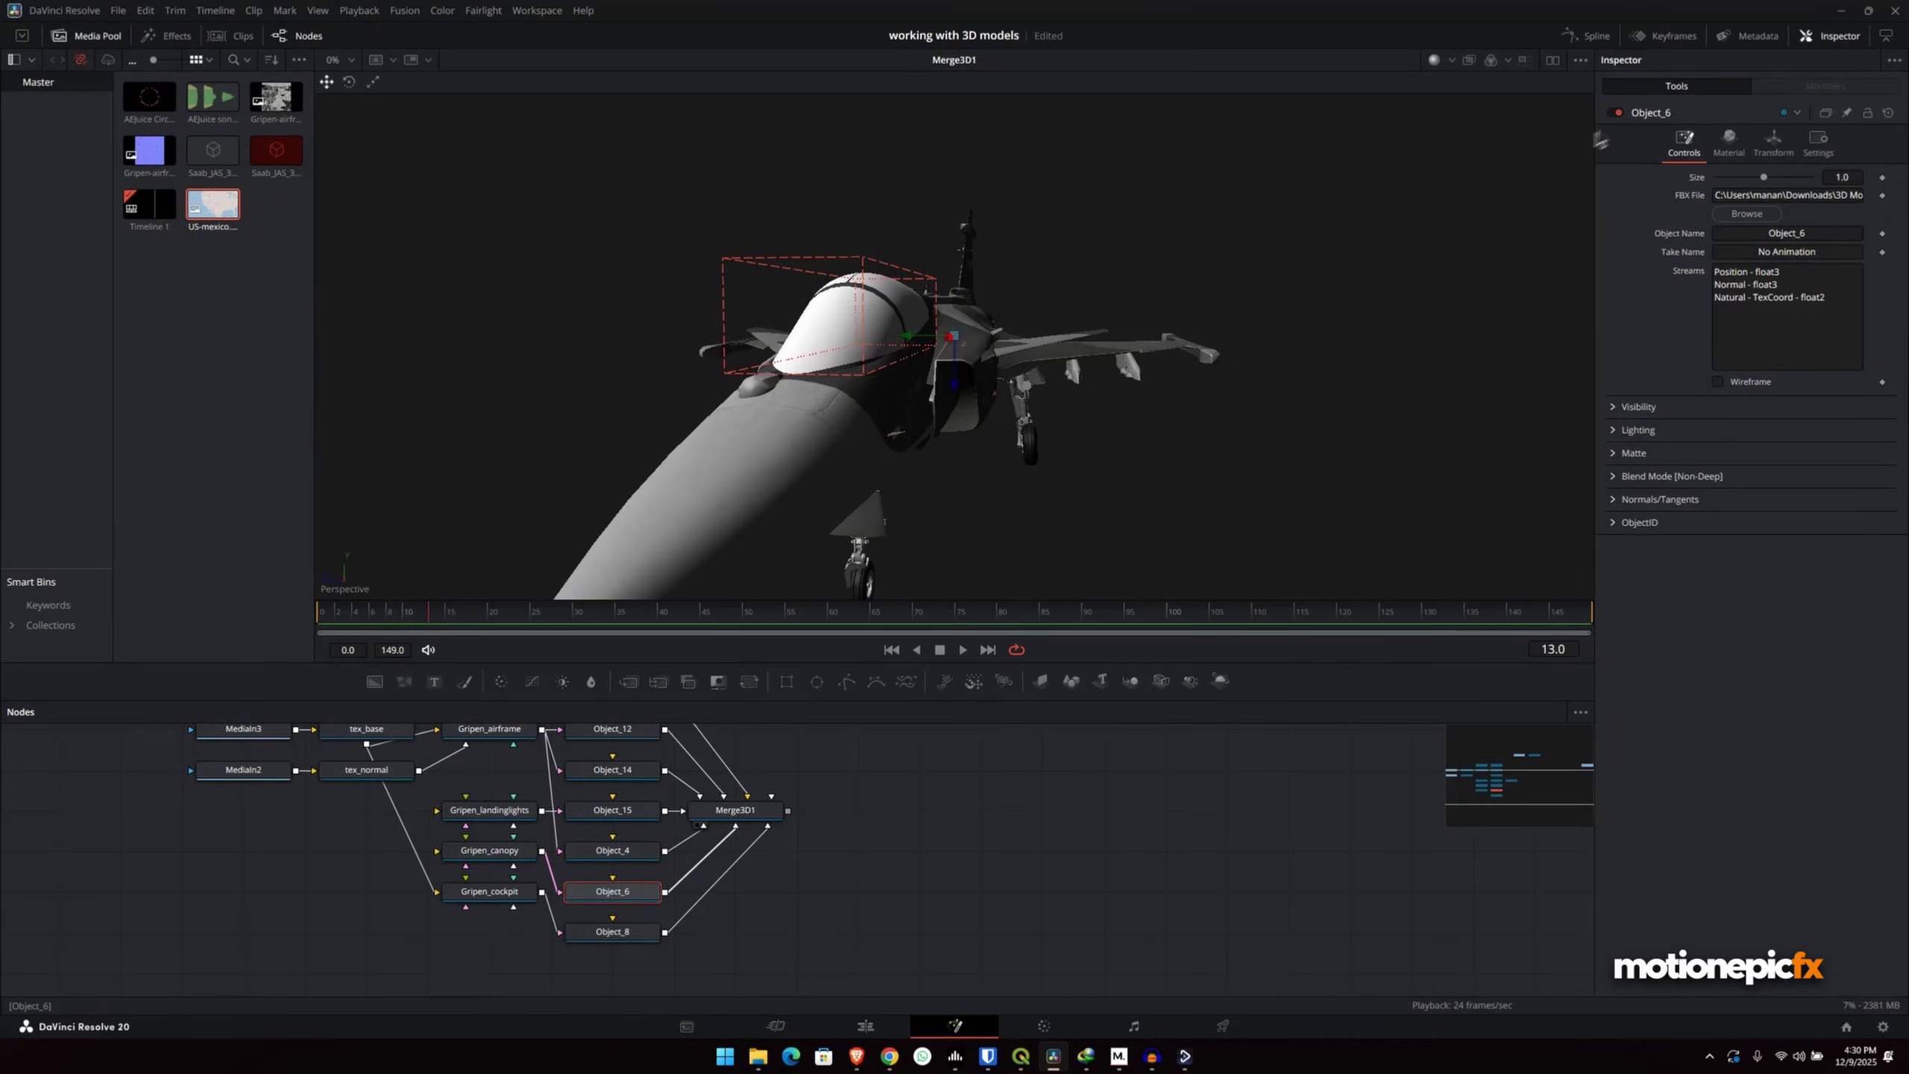
pyautogui.click(1618, 113)
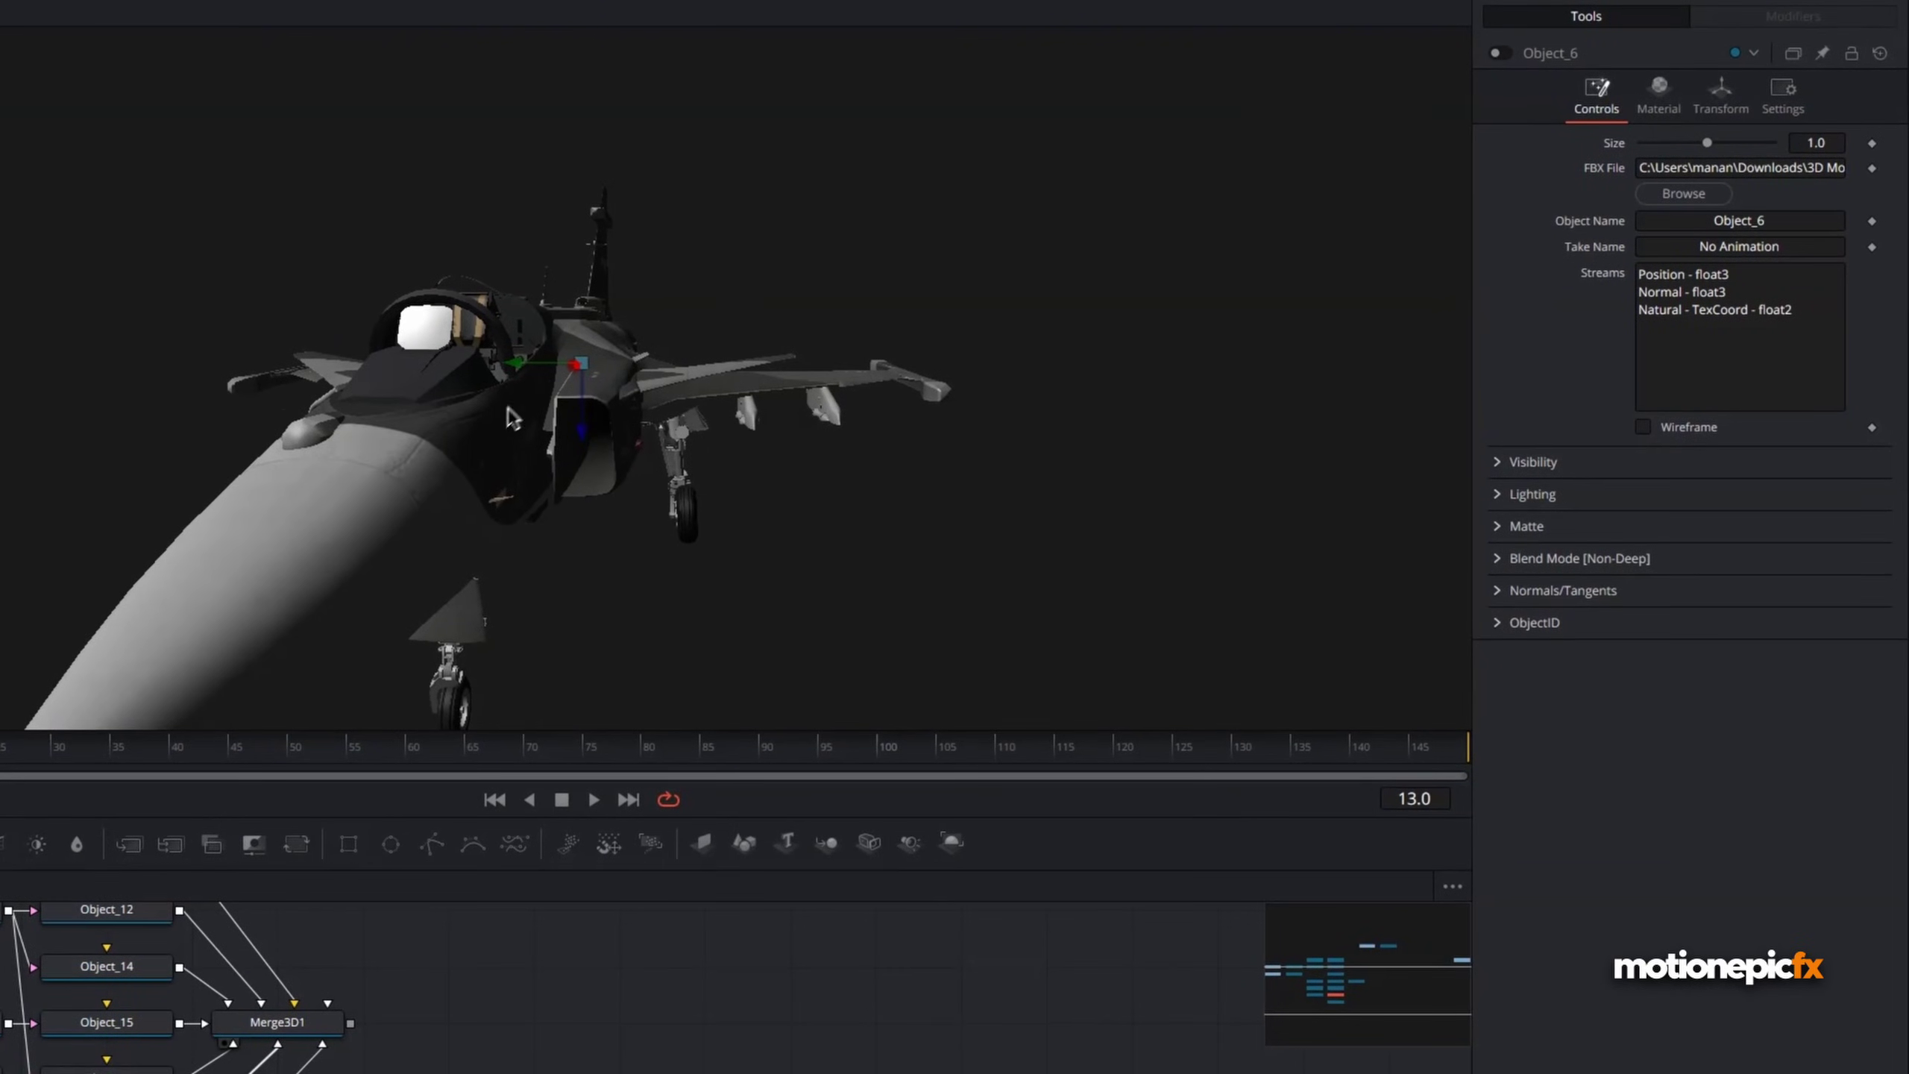
pyautogui.moveTo(511, 417); pyautogui.dragTo(475, 496)
pyautogui.click(1497, 54)
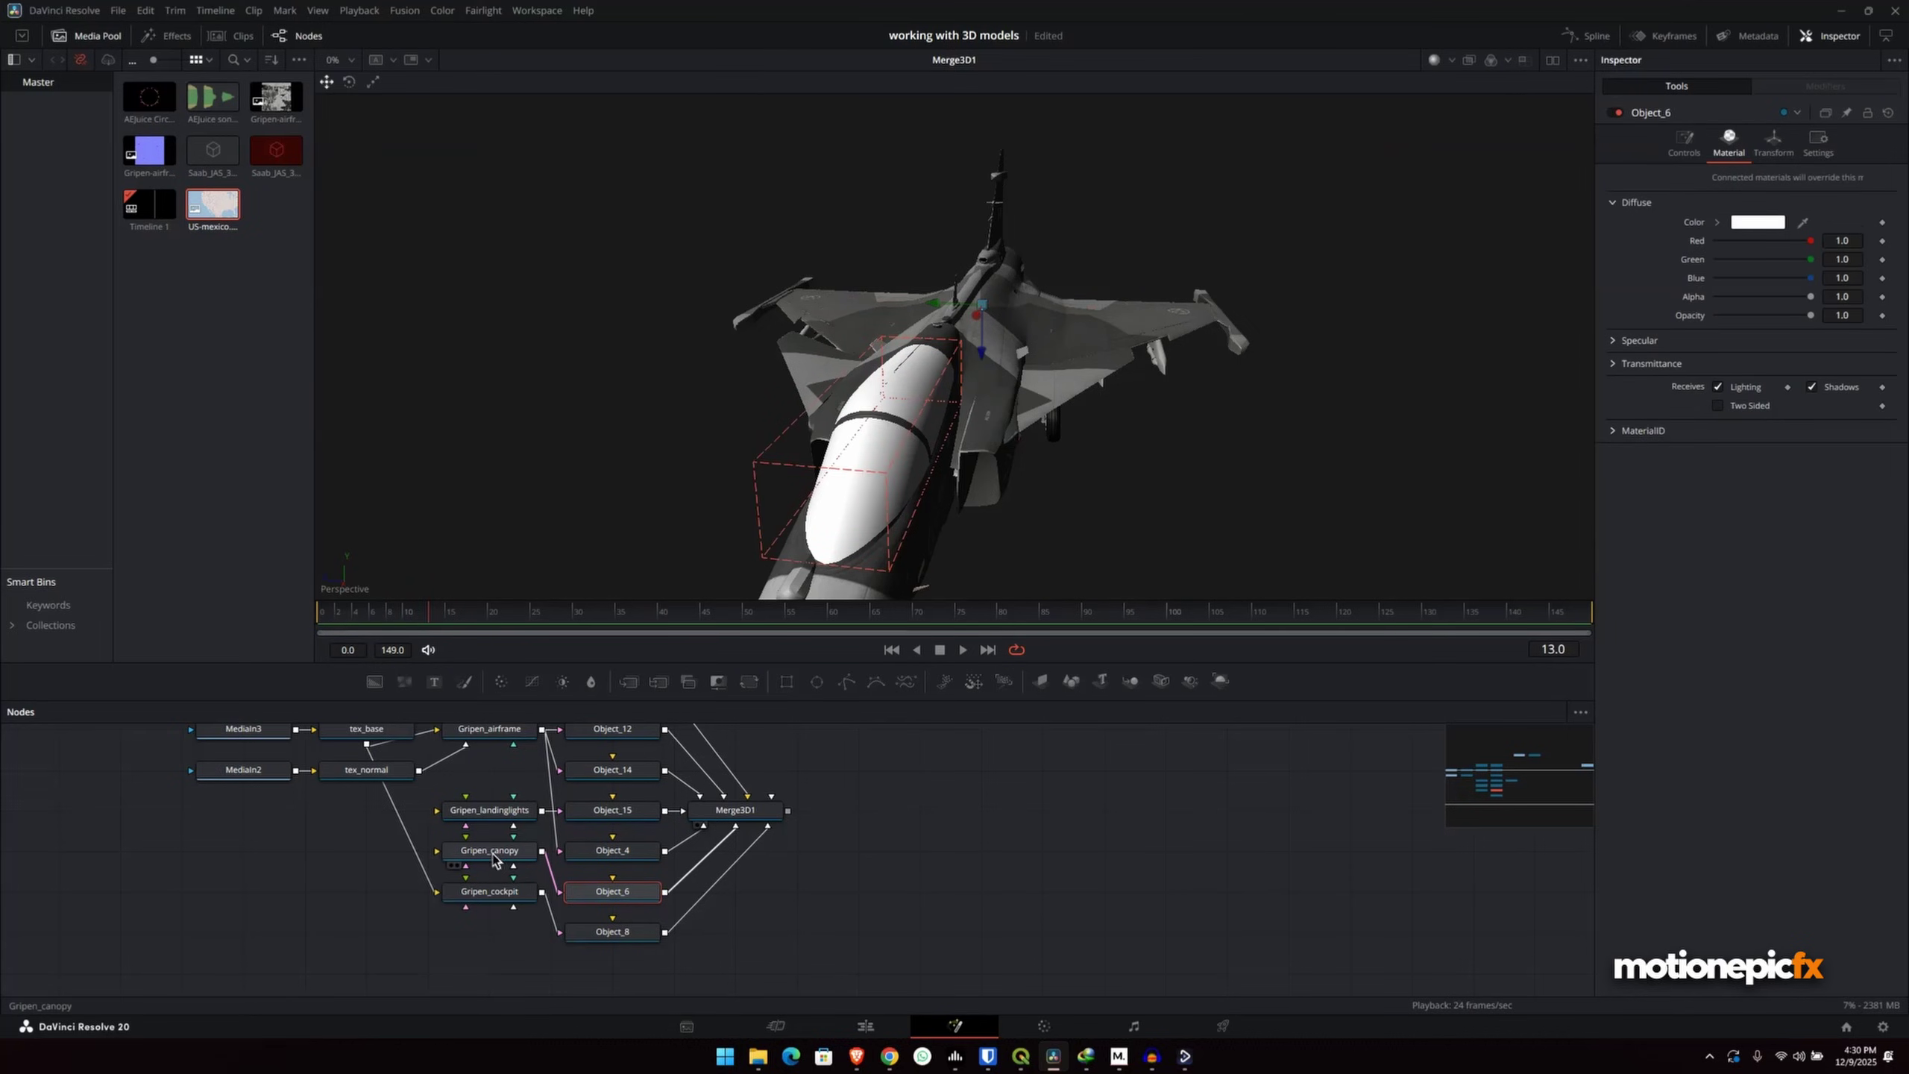
# - Line up the Gripen_cockpit and Gripen_canopy nodes with Object_8 and Object_6, and set the canopy material's diffuse opacity to 0.26
pyautogui.moveTo(496, 893); pyautogui.dragTo(489, 930)
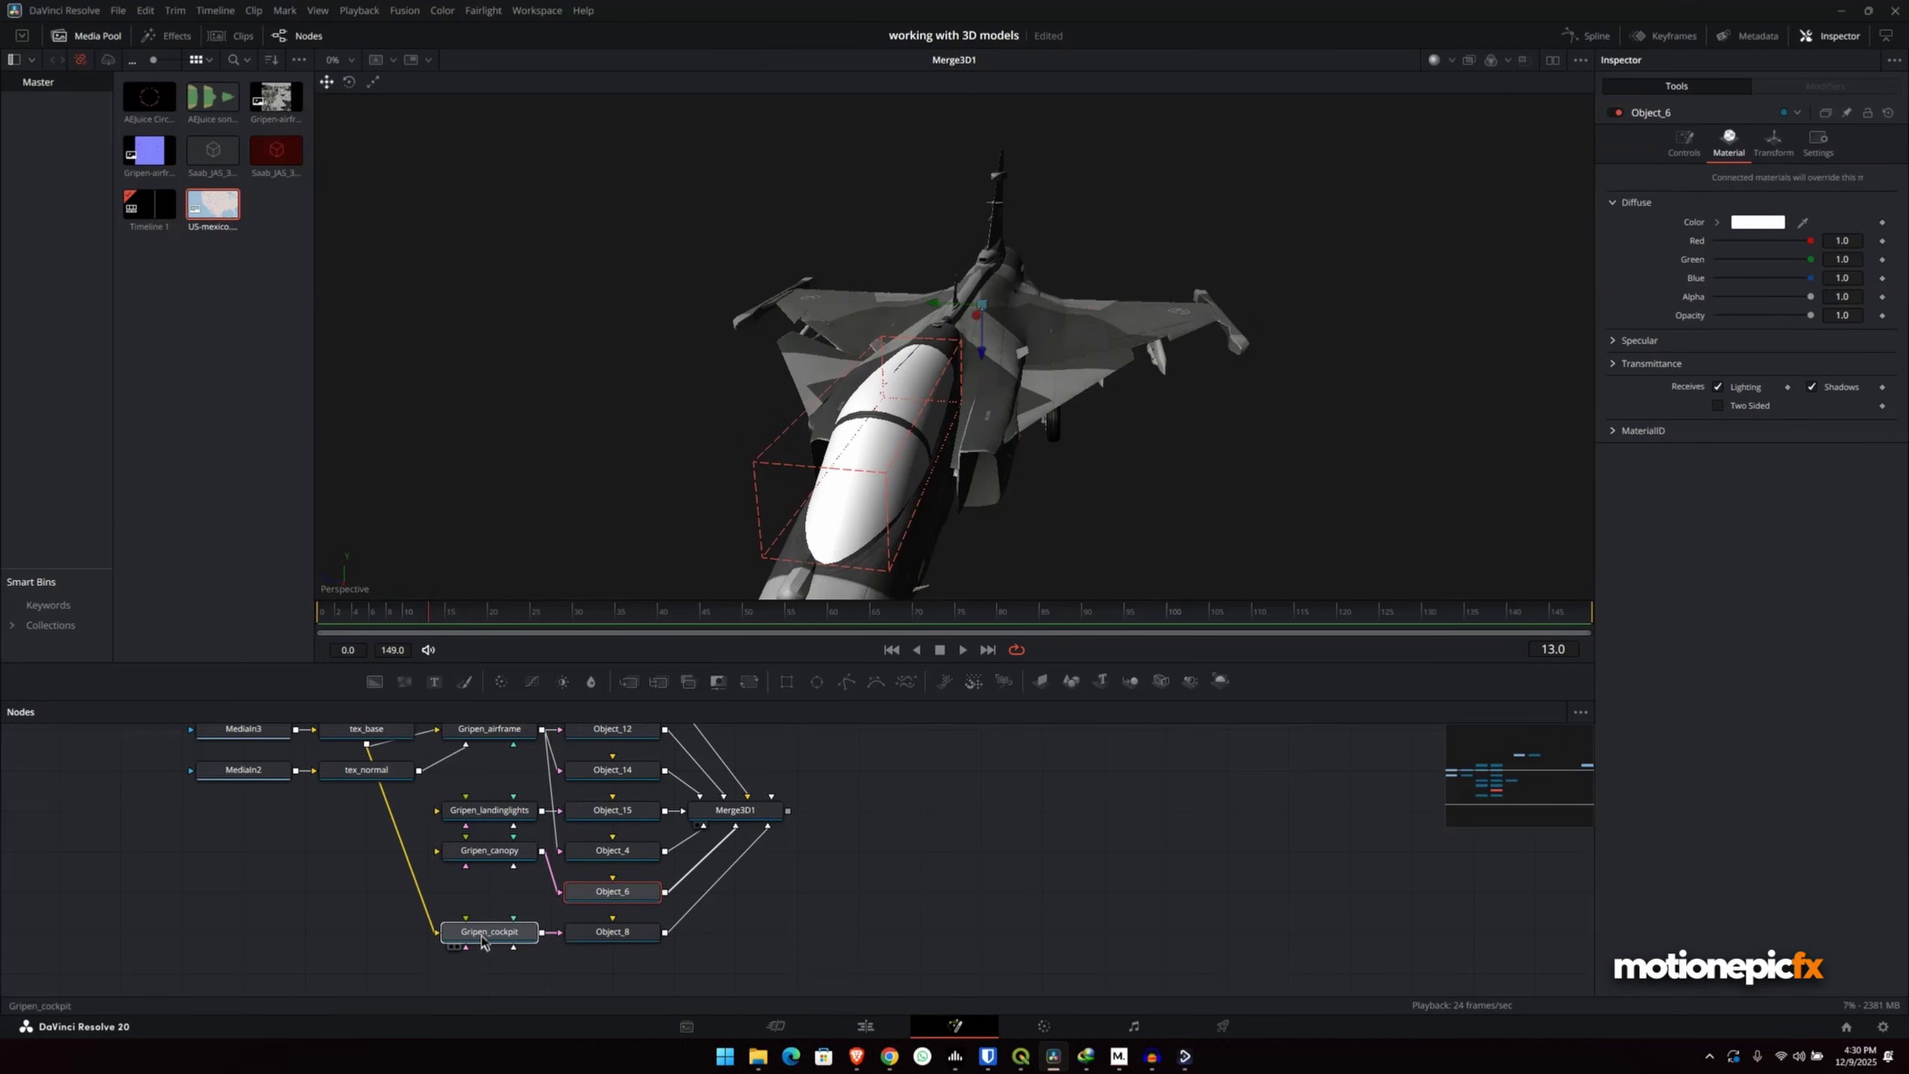
pyautogui.moveTo(493, 854); pyautogui.dragTo(492, 894)
pyautogui.click(492, 896)
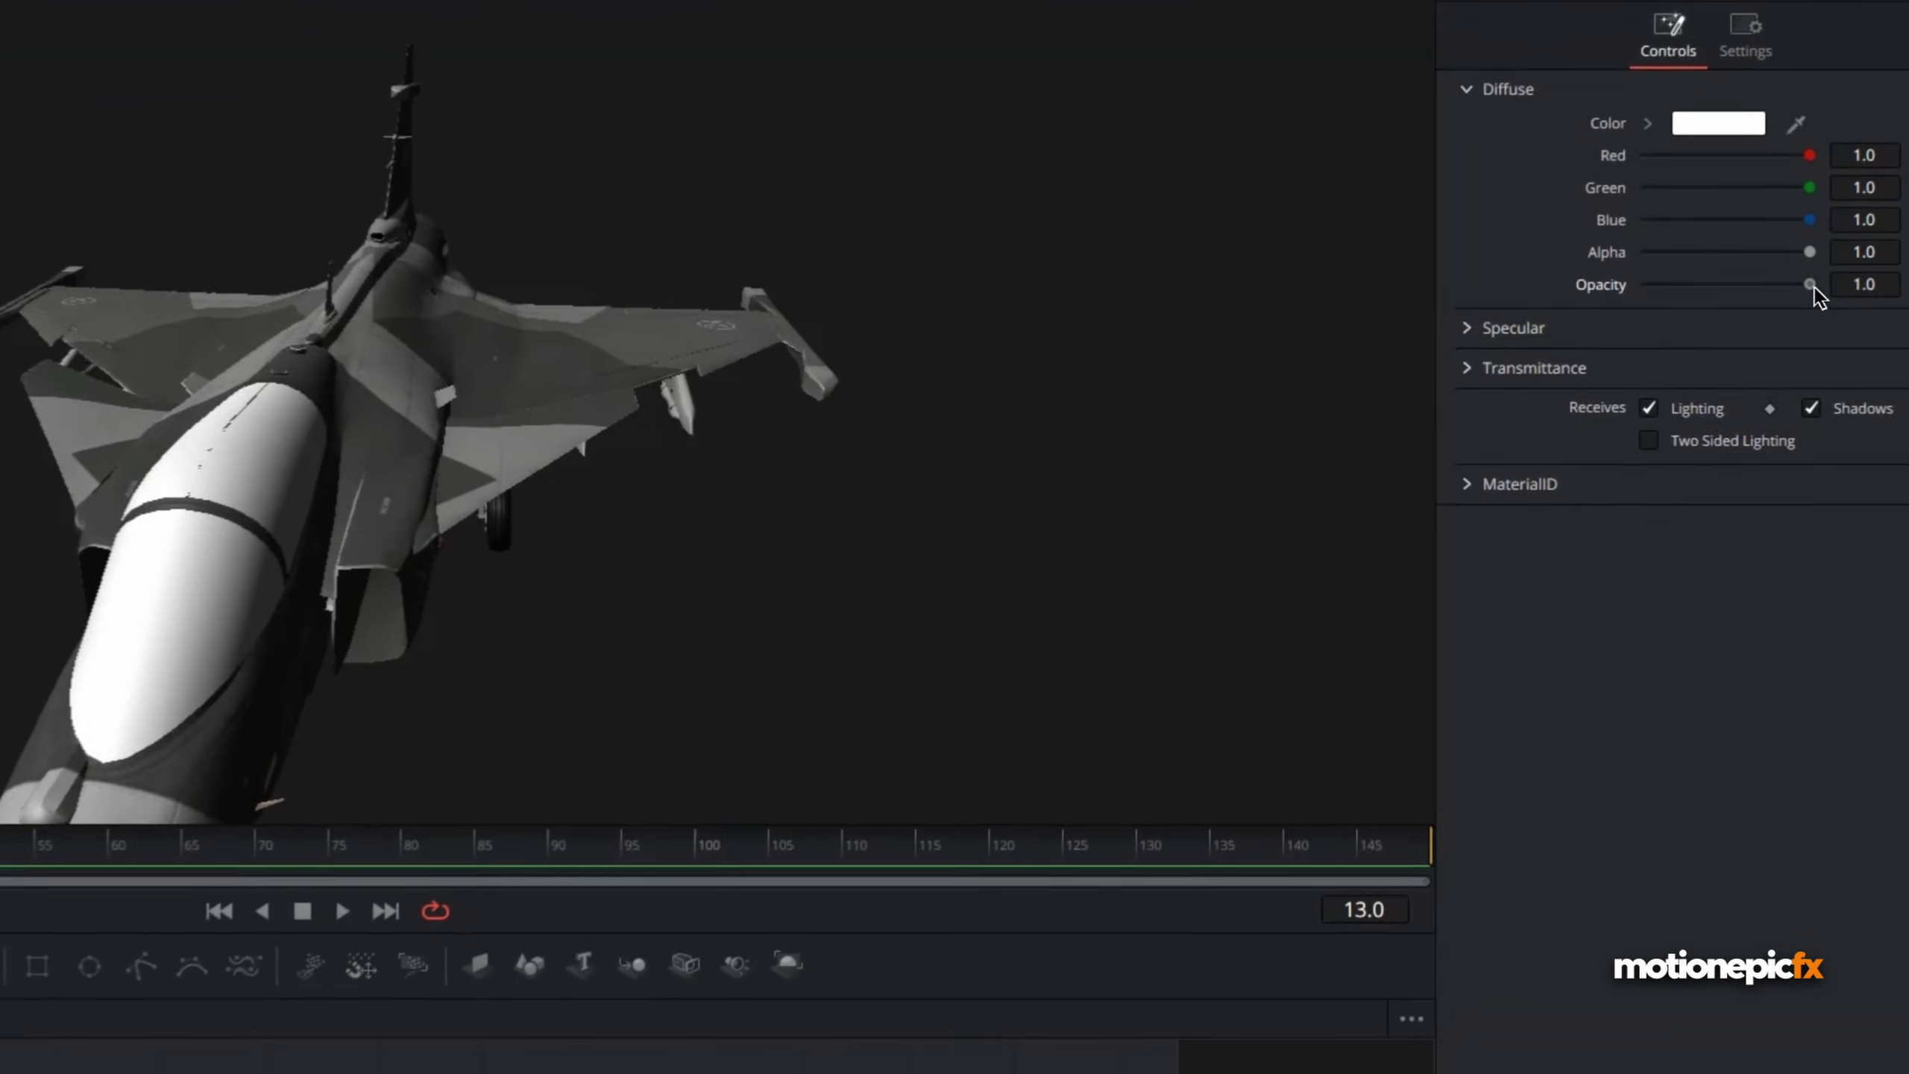
pyautogui.moveTo(1810, 287); pyautogui.dragTo(1740, 298)
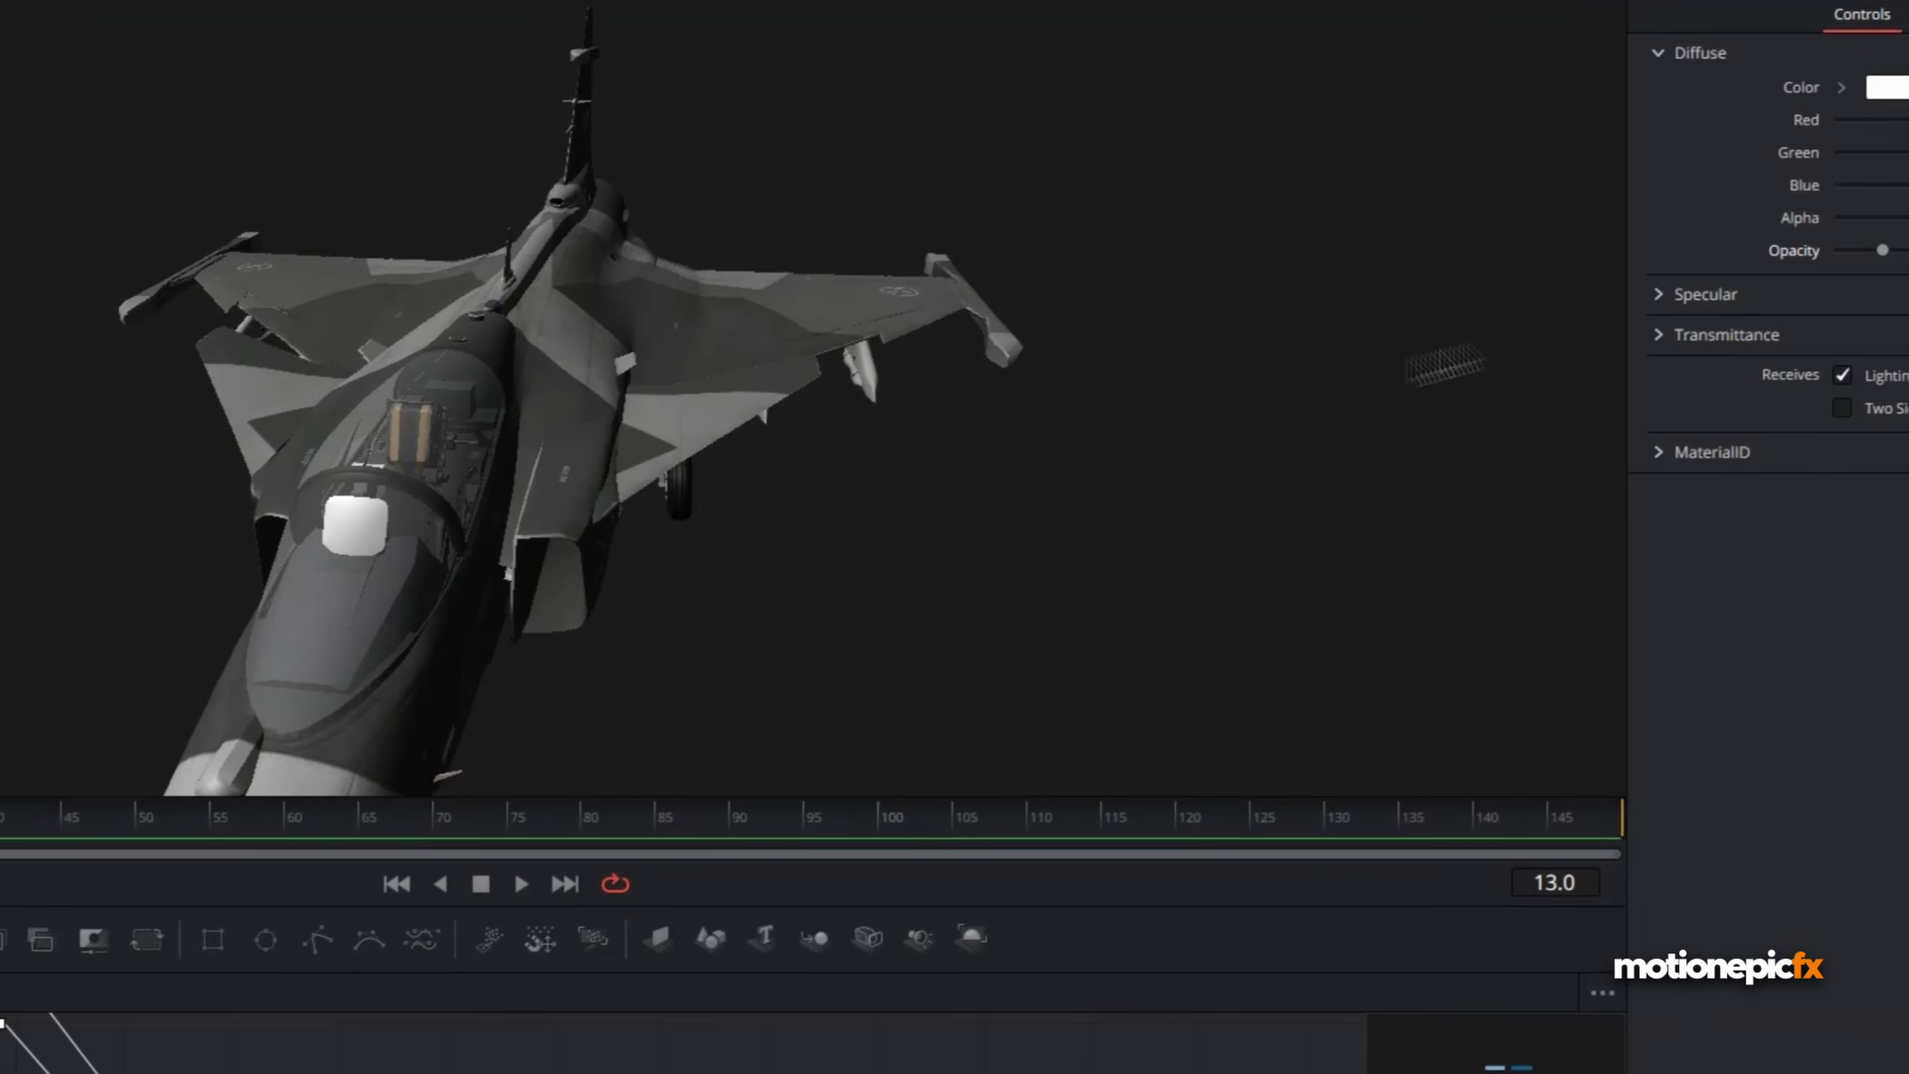
pyautogui.moveTo(97, 715); pyautogui.dragTo(164, 574)
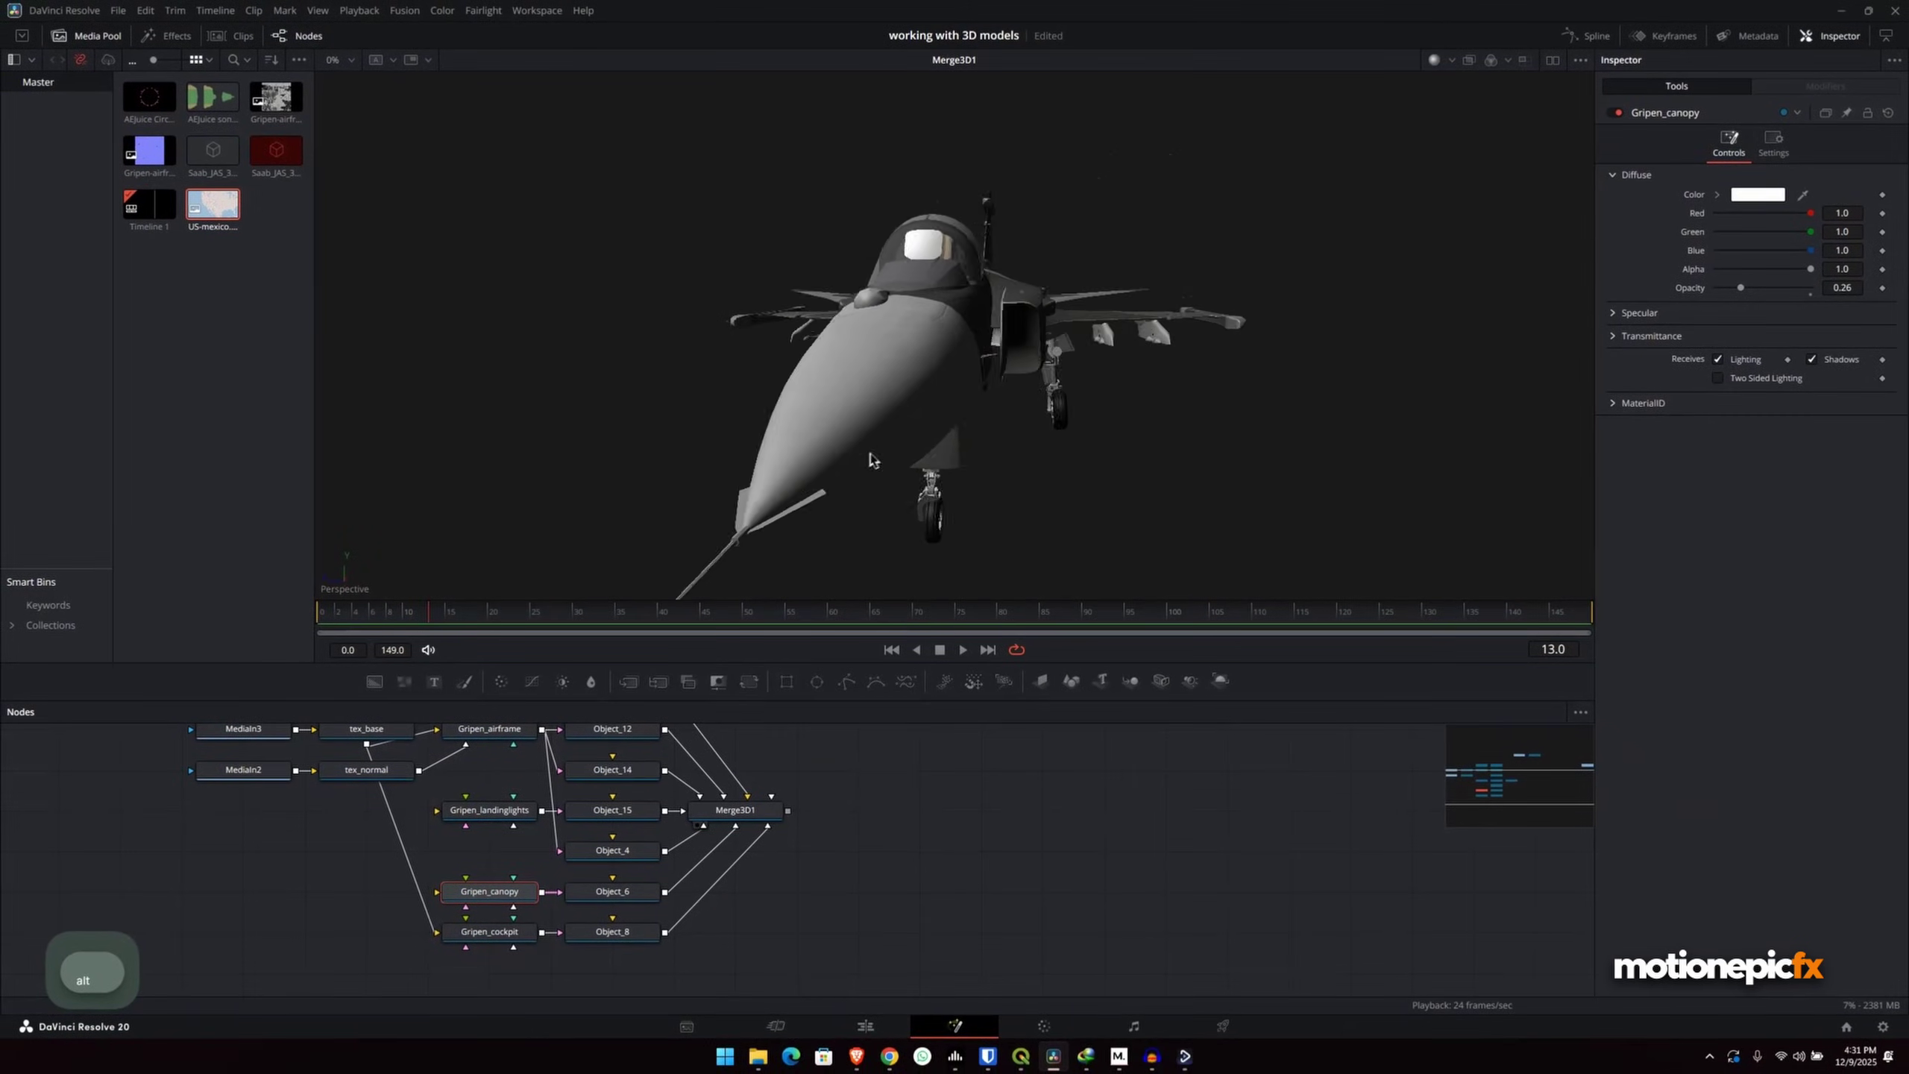
# - Add a Transform 3D node after the jet's Merge3D1 node
pyautogui.moveTo(872, 461); pyautogui.dragTo(809, 823)
pyautogui.moveTo(909, 791); pyautogui.dragTo(704, 934)
pyautogui.click(555, 956)
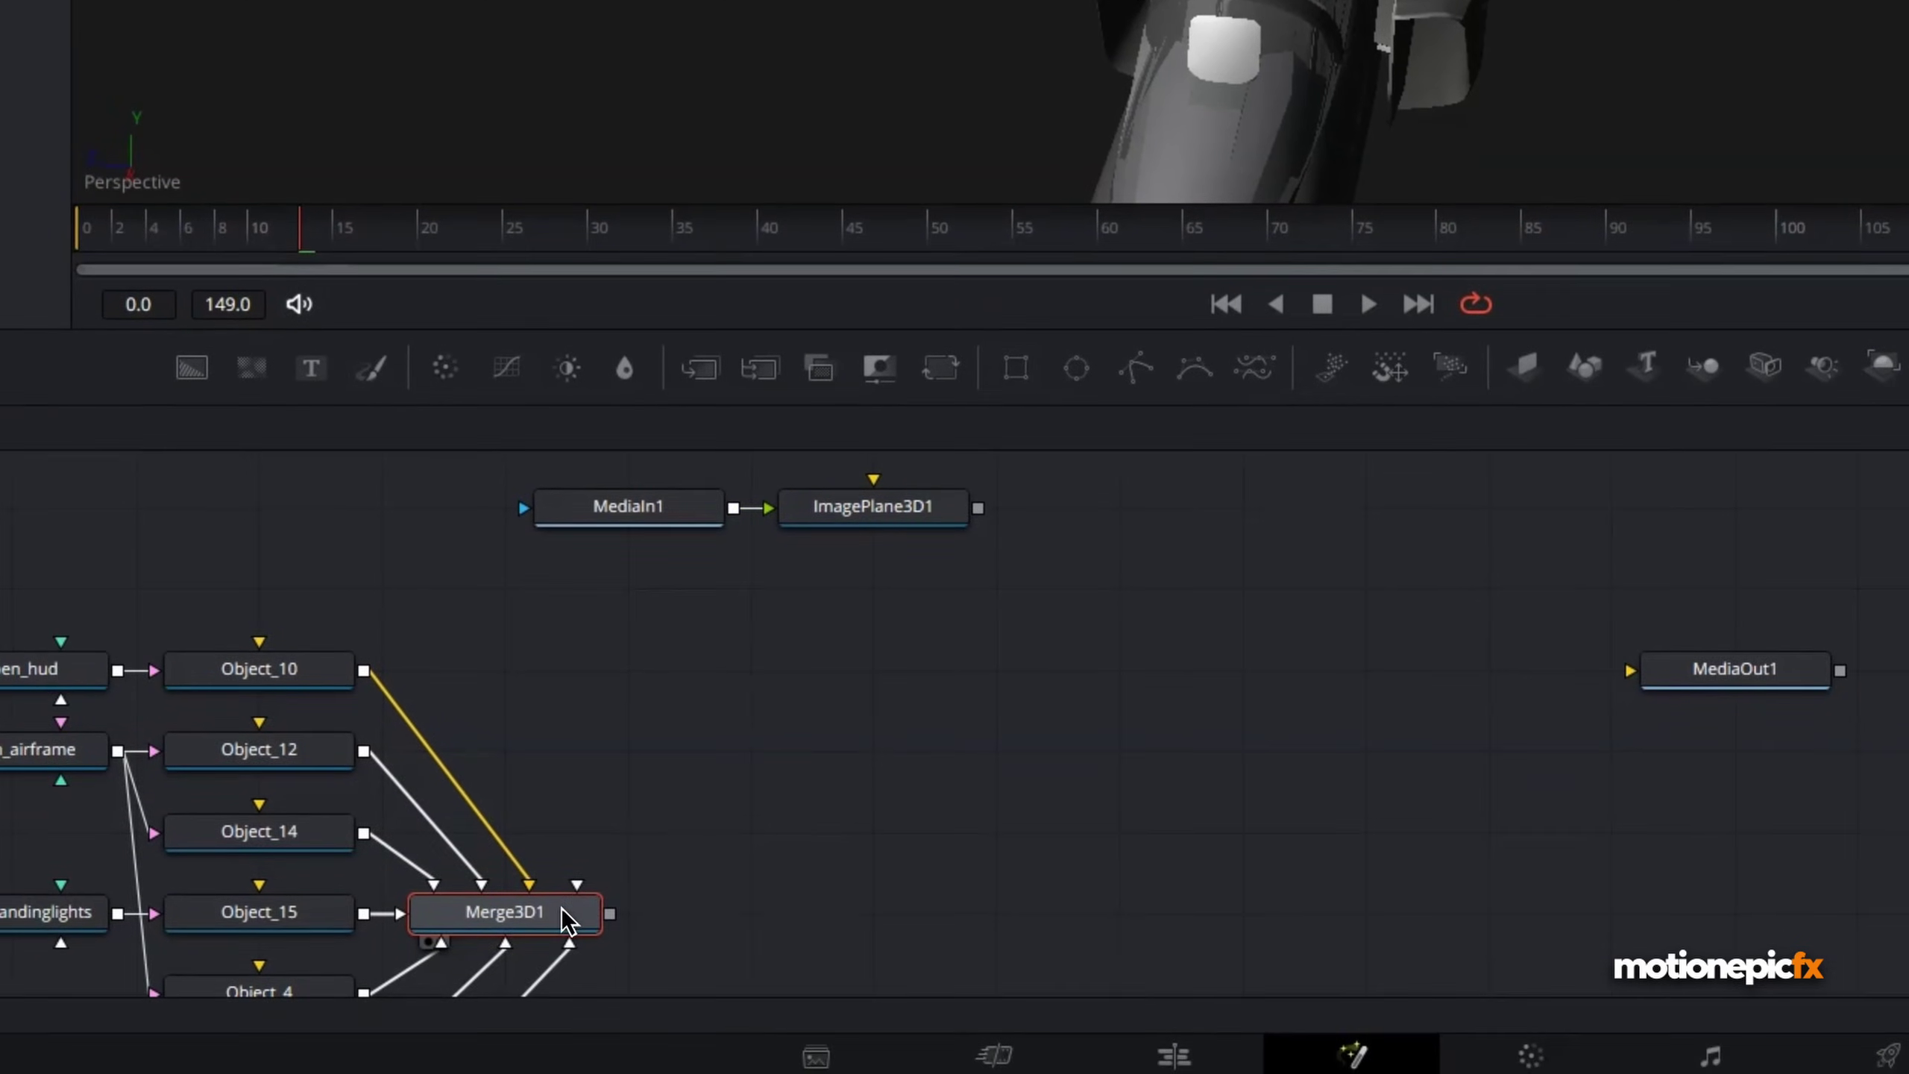
pyautogui.hotkey('shift', 'space')
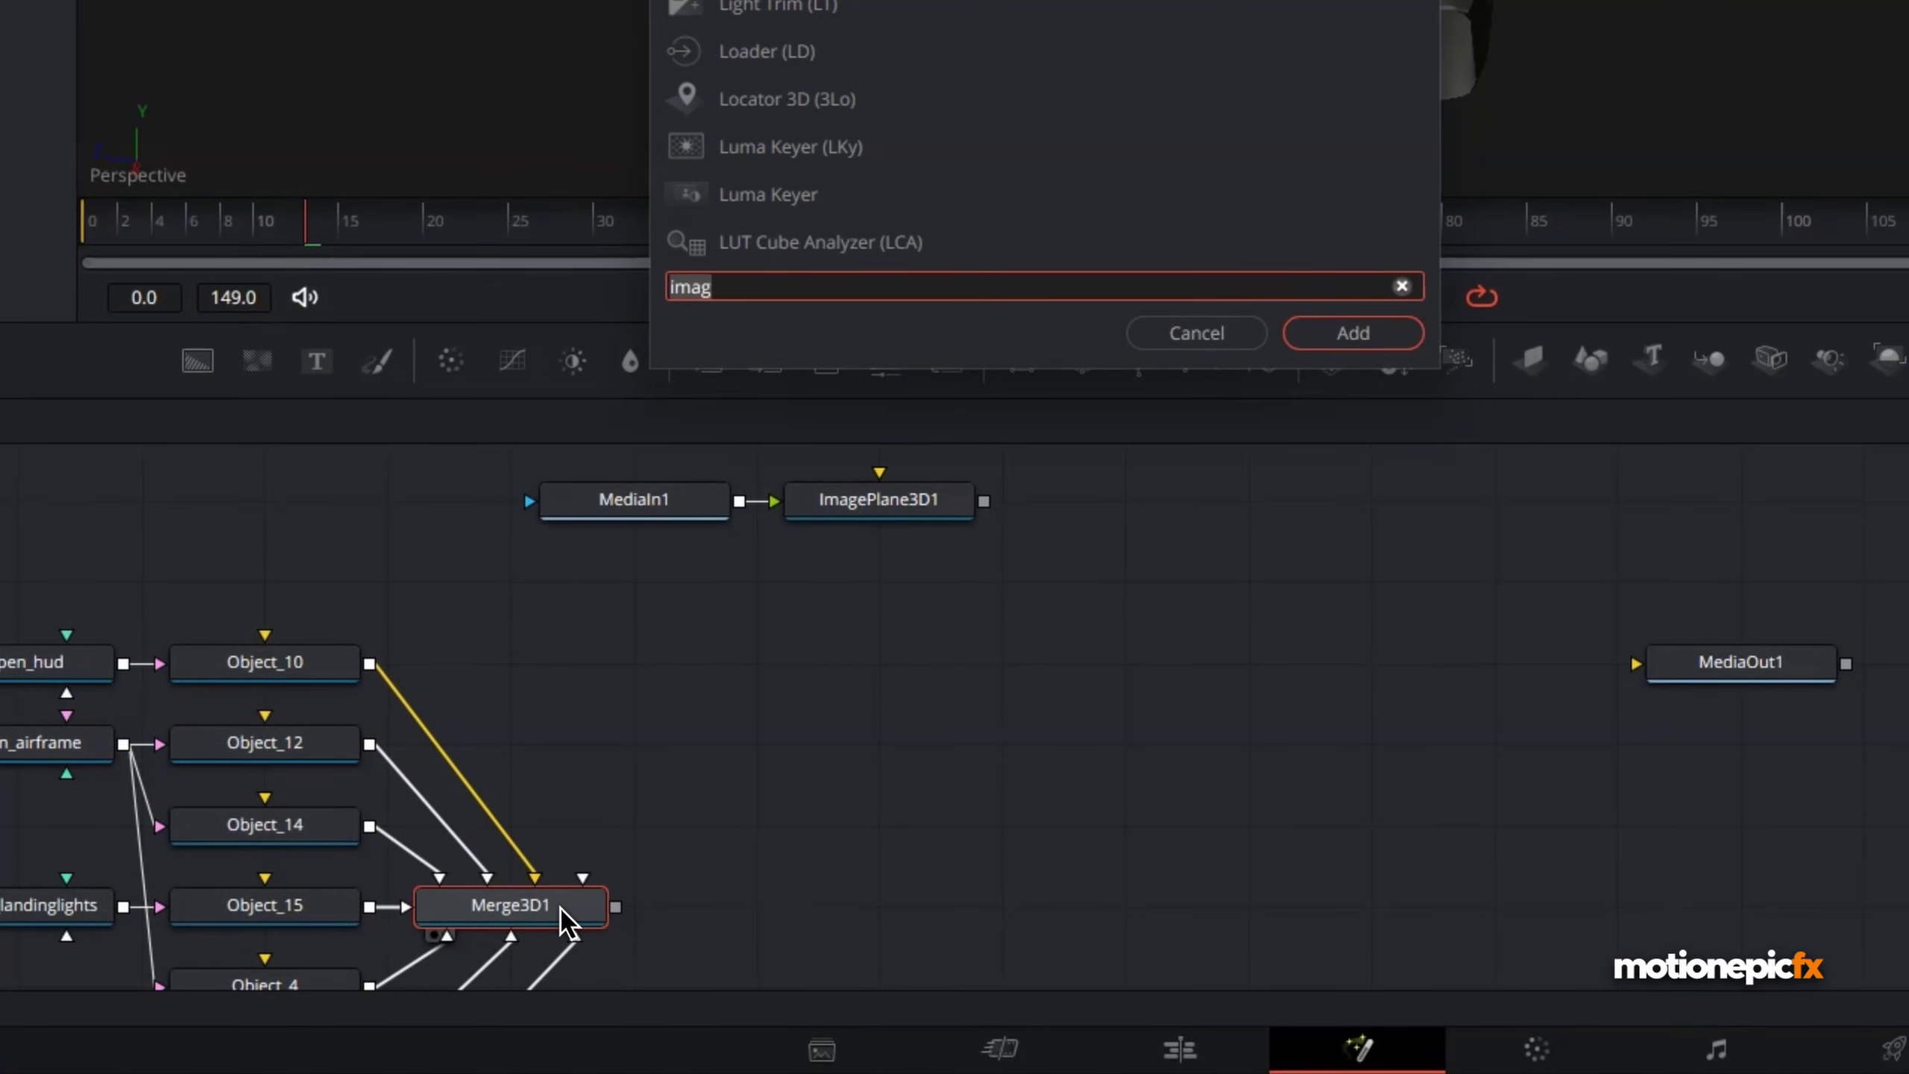
pyautogui.write('xf')
pyautogui.click(1376, 338)
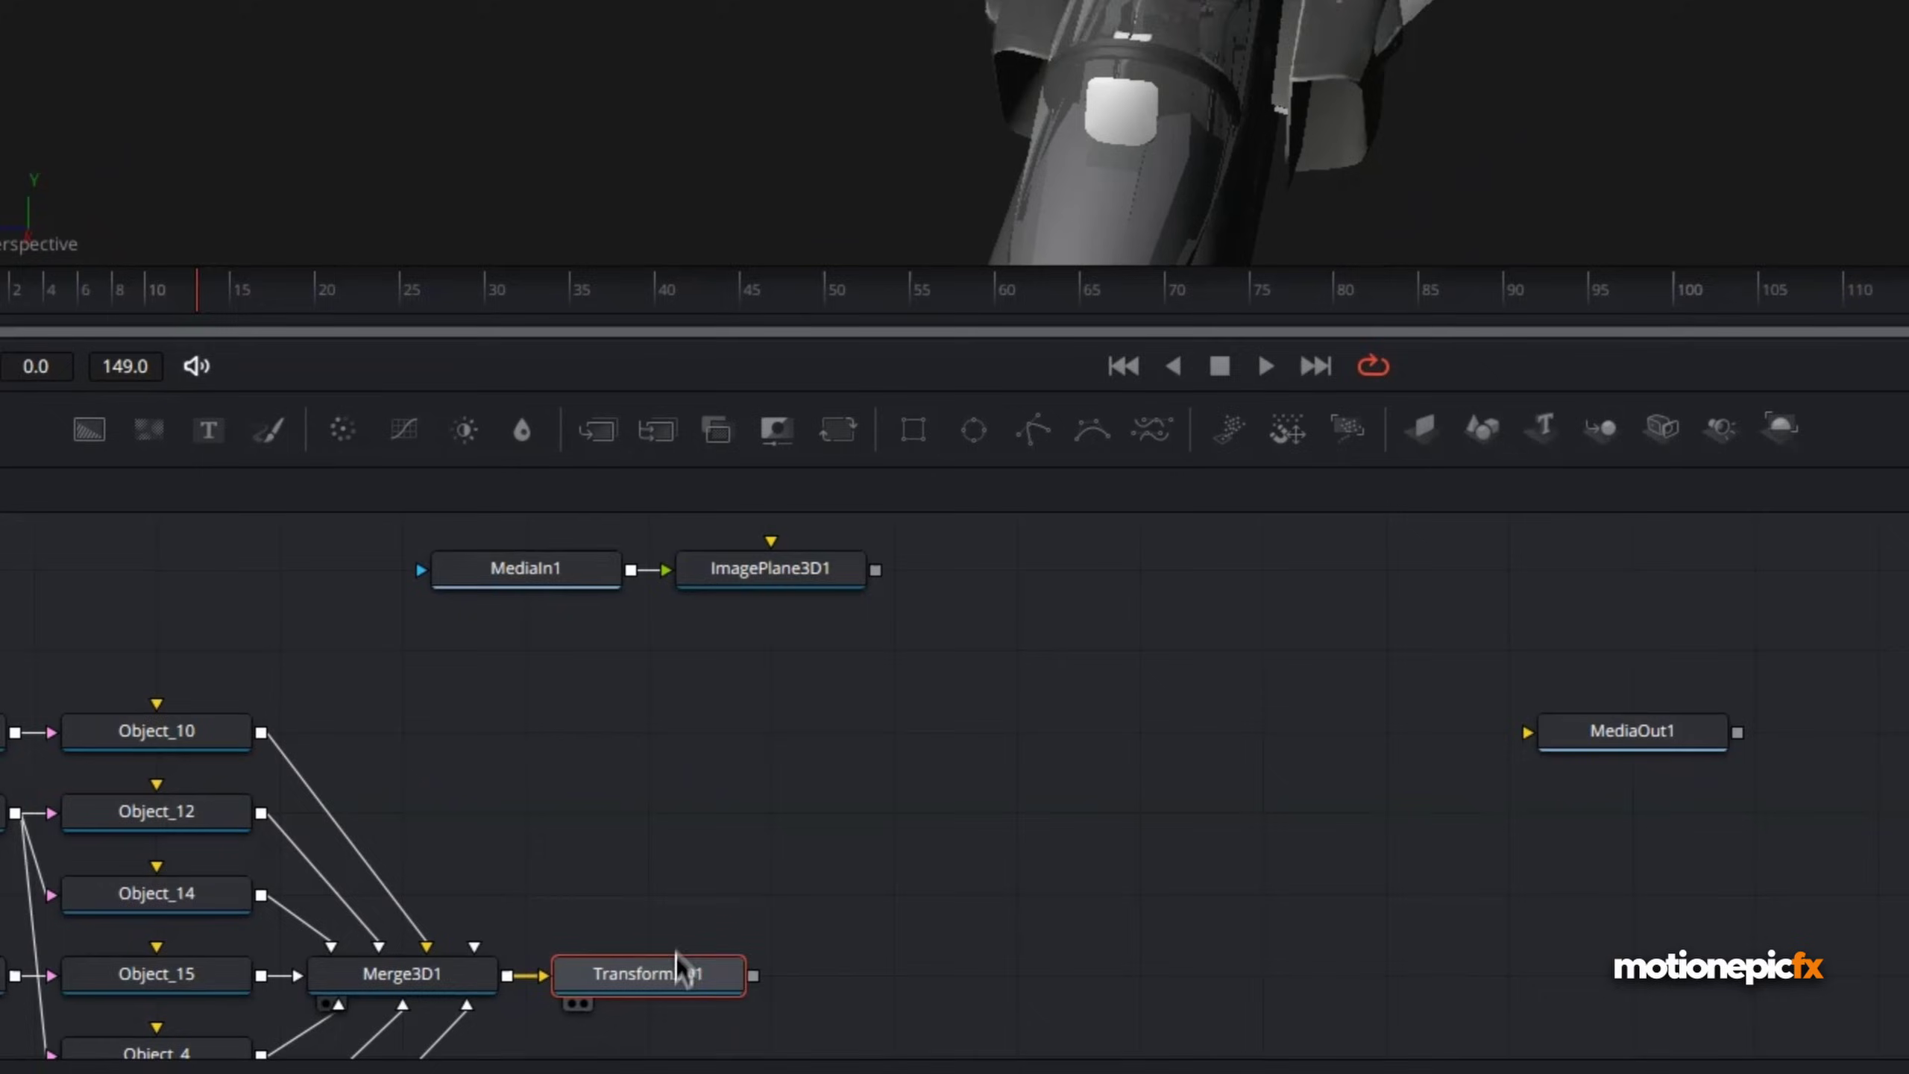
# - Connect Transform3D1's output with ImagePlane3D1's output so a new Merge 3D node combines the jet and the map plane
pyautogui.moveTo(753, 975); pyautogui.dragTo(884, 579)
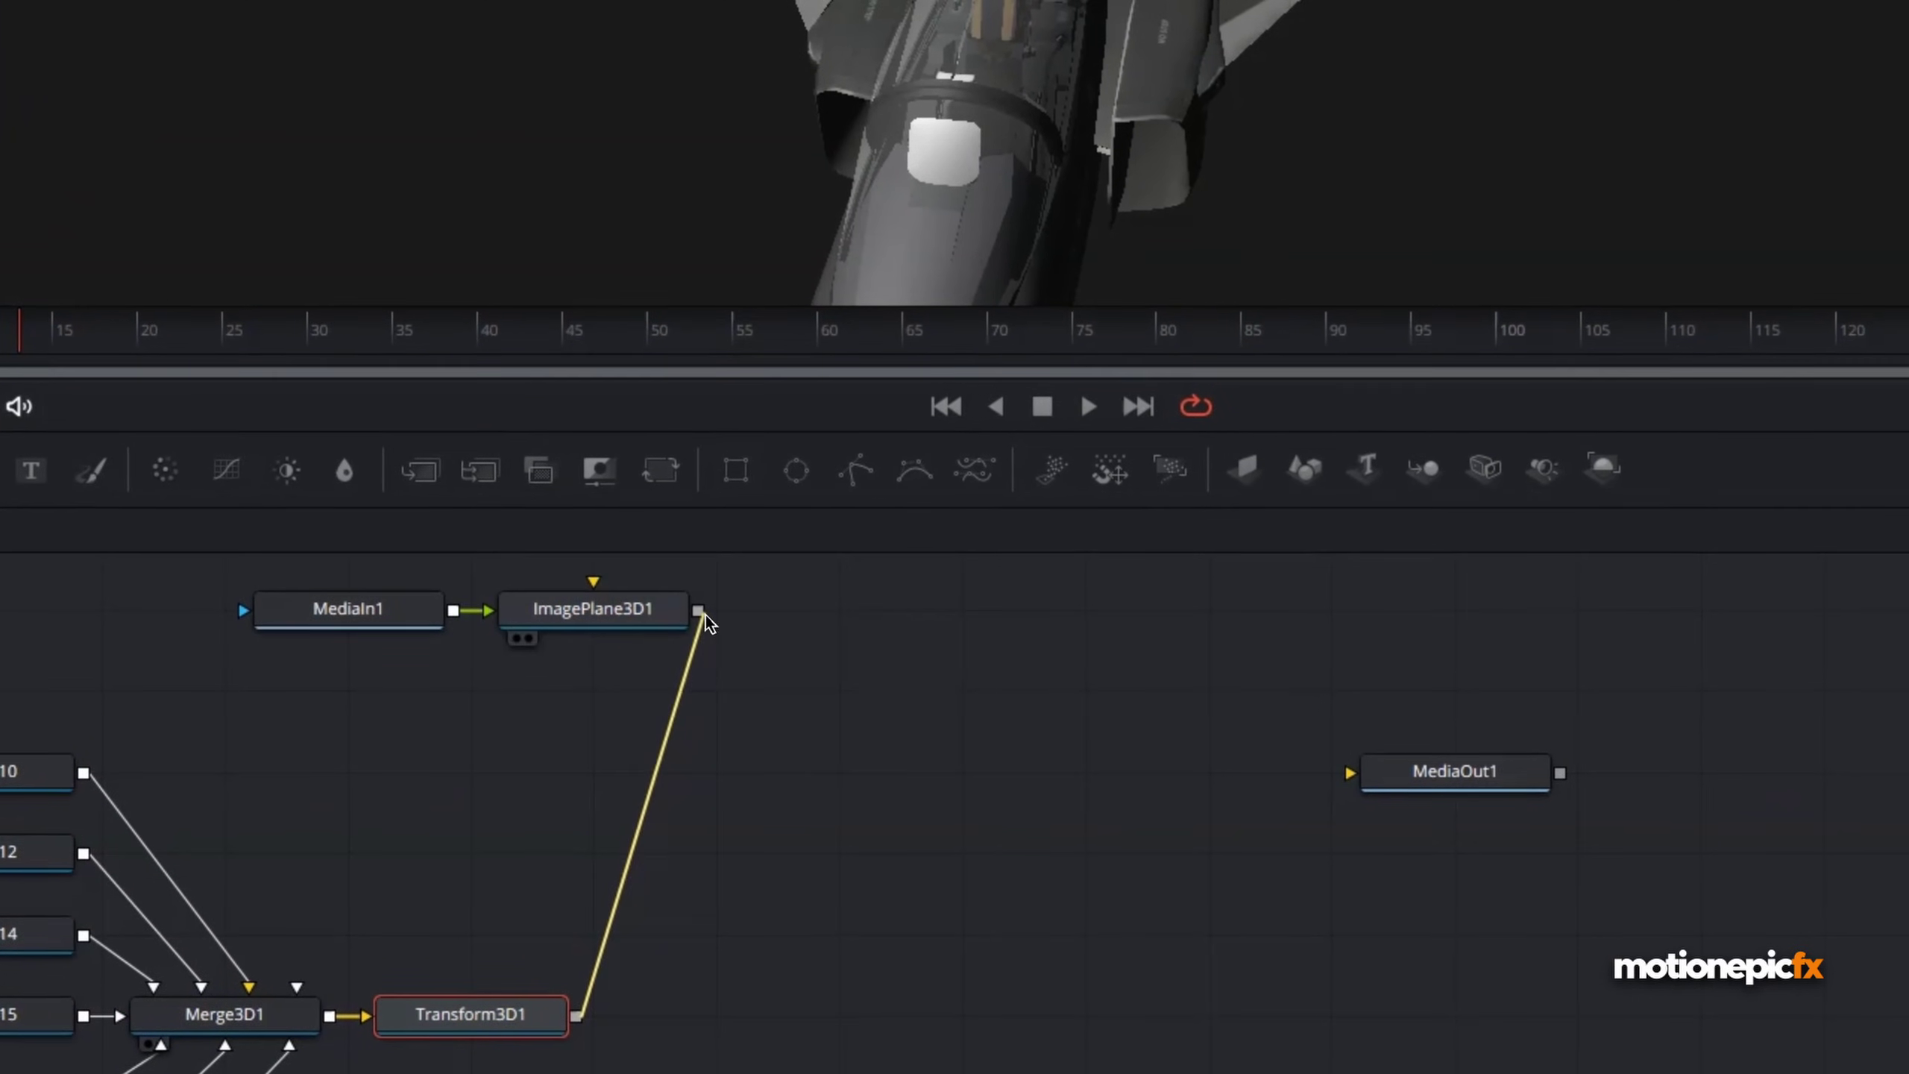
pyautogui.moveTo(706, 621); pyautogui.dragTo(696, 611)
pyautogui.moveTo(580, 623); pyautogui.dragTo(703, 627)
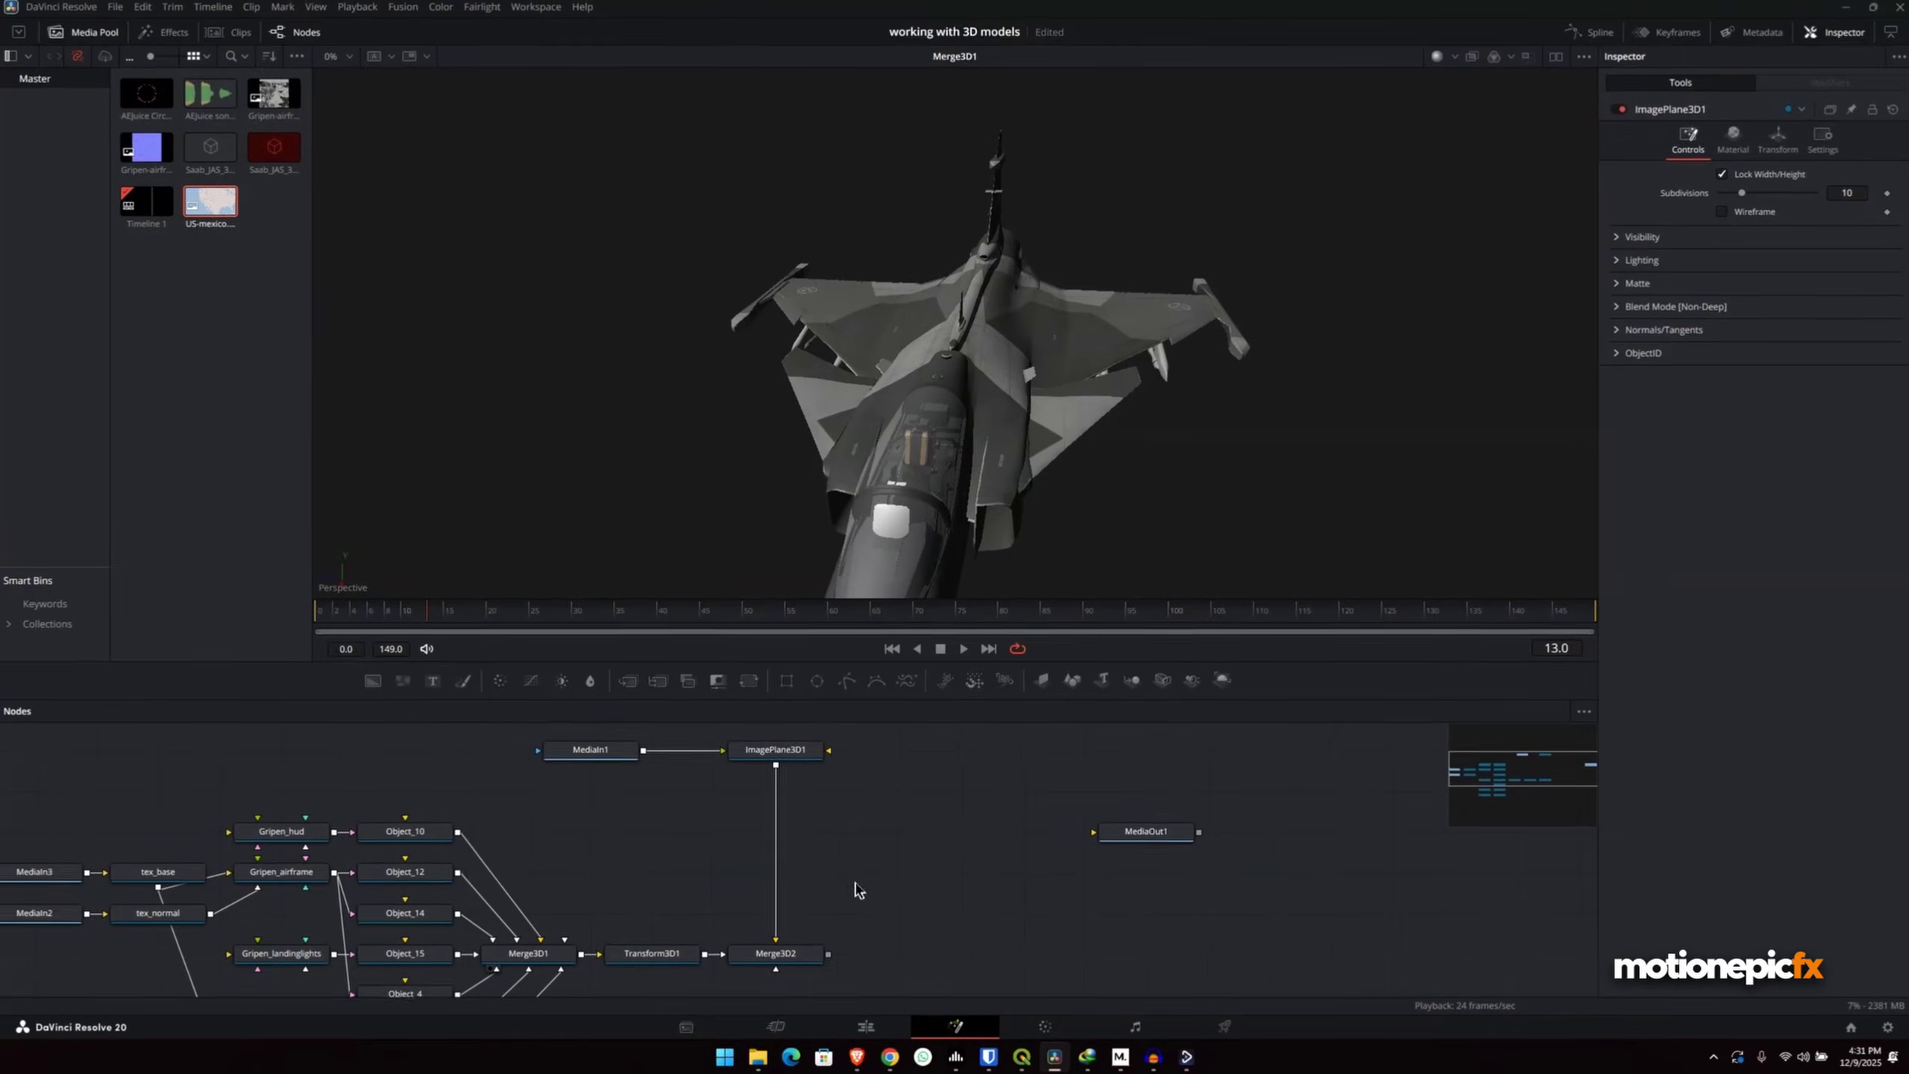
pyautogui.moveTo(879, 885); pyautogui.dragTo(856, 859)
pyautogui.moveTo(763, 924); pyautogui.dragTo(655, 854)
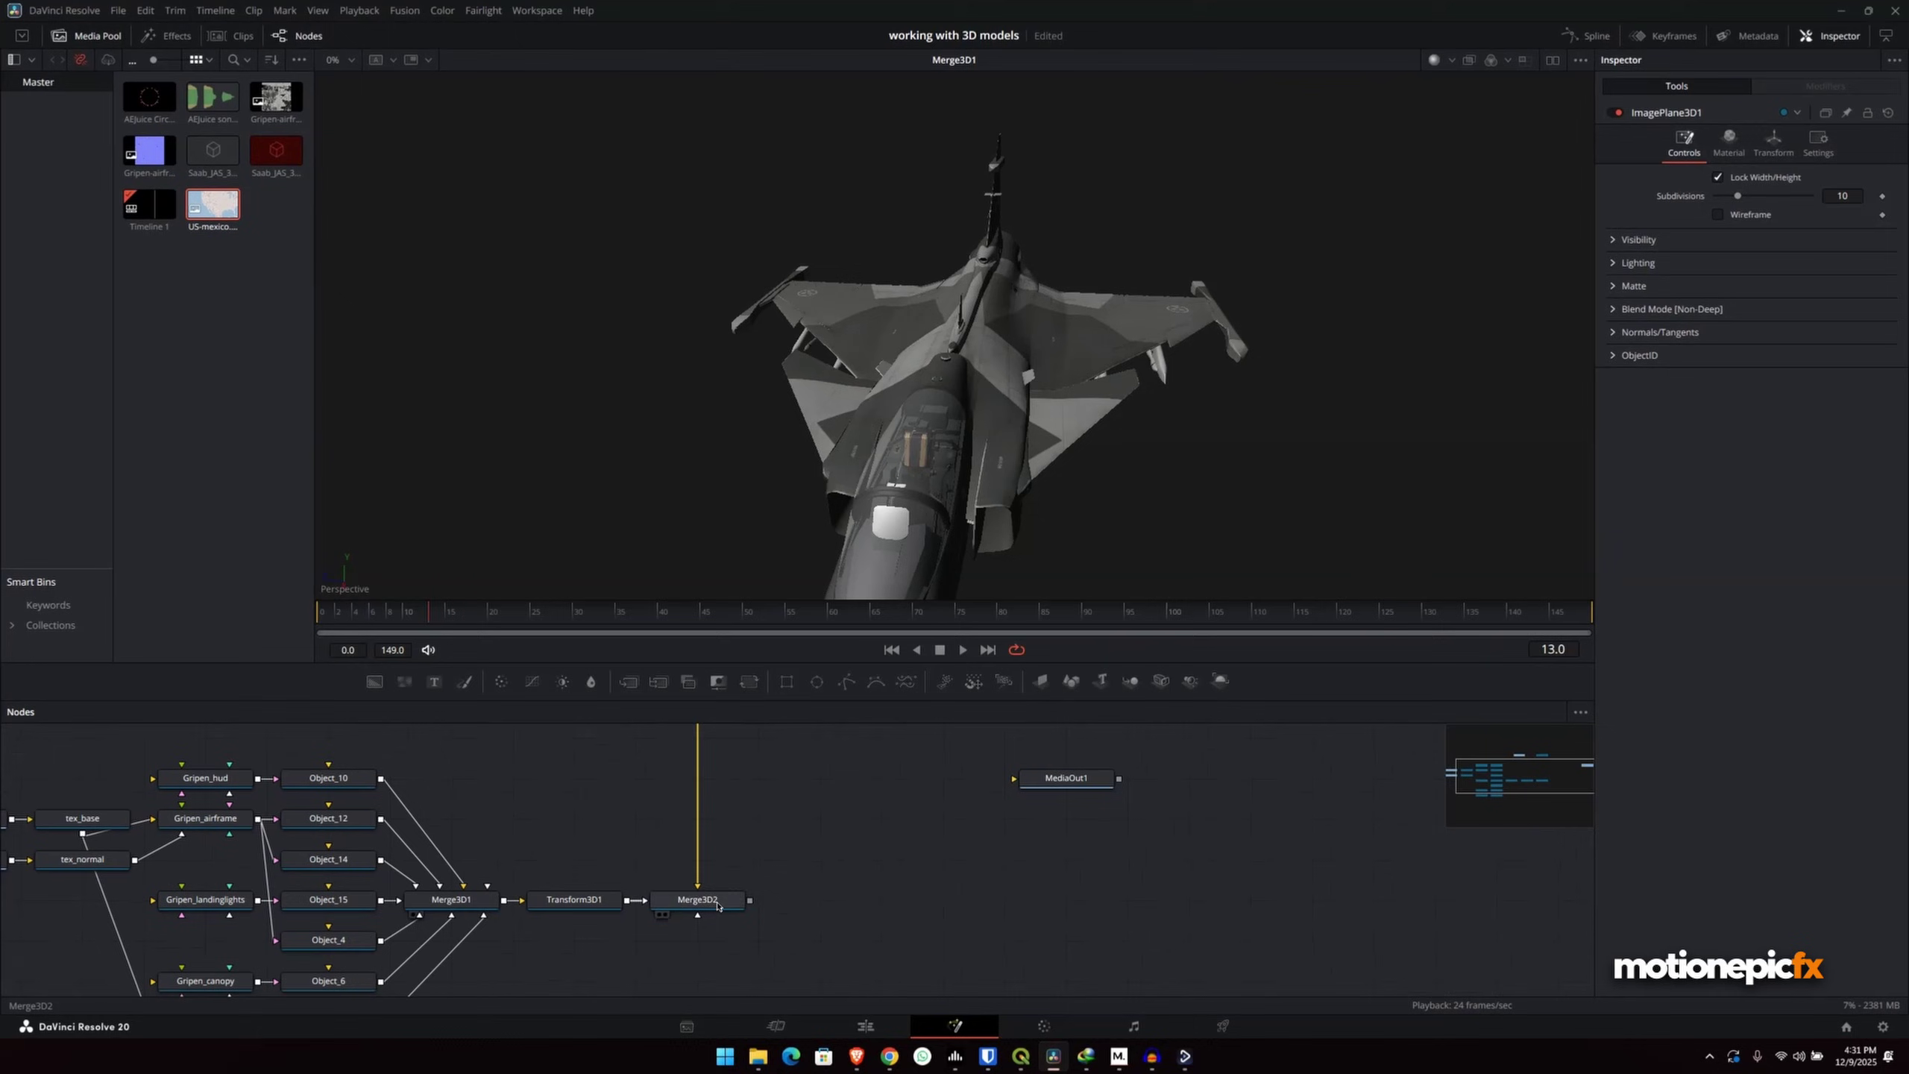
# - Display the combined Merge3D2 scene in the viewer and look at the jet from its front side
pyautogui.press('1')
pyautogui.scroll(-2, 953, 336)
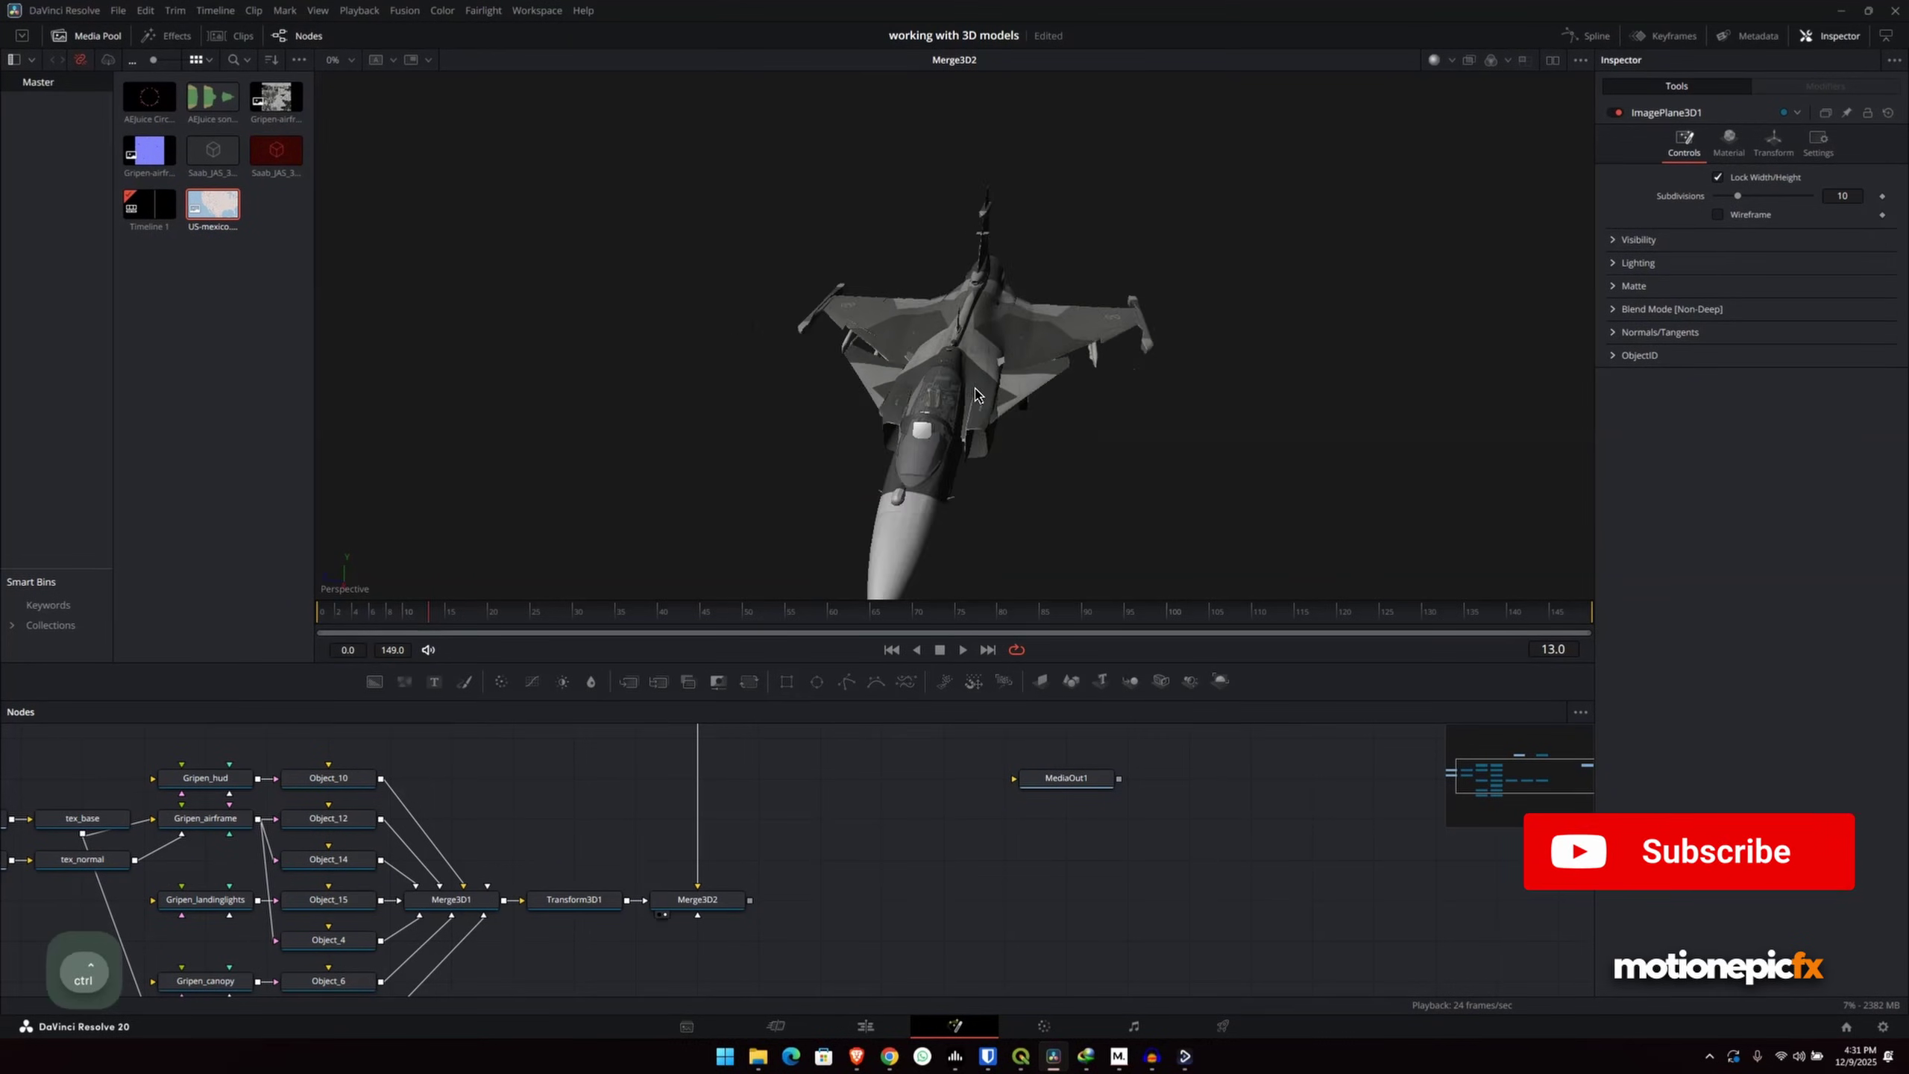
pyautogui.scroll(1, 953, 336)
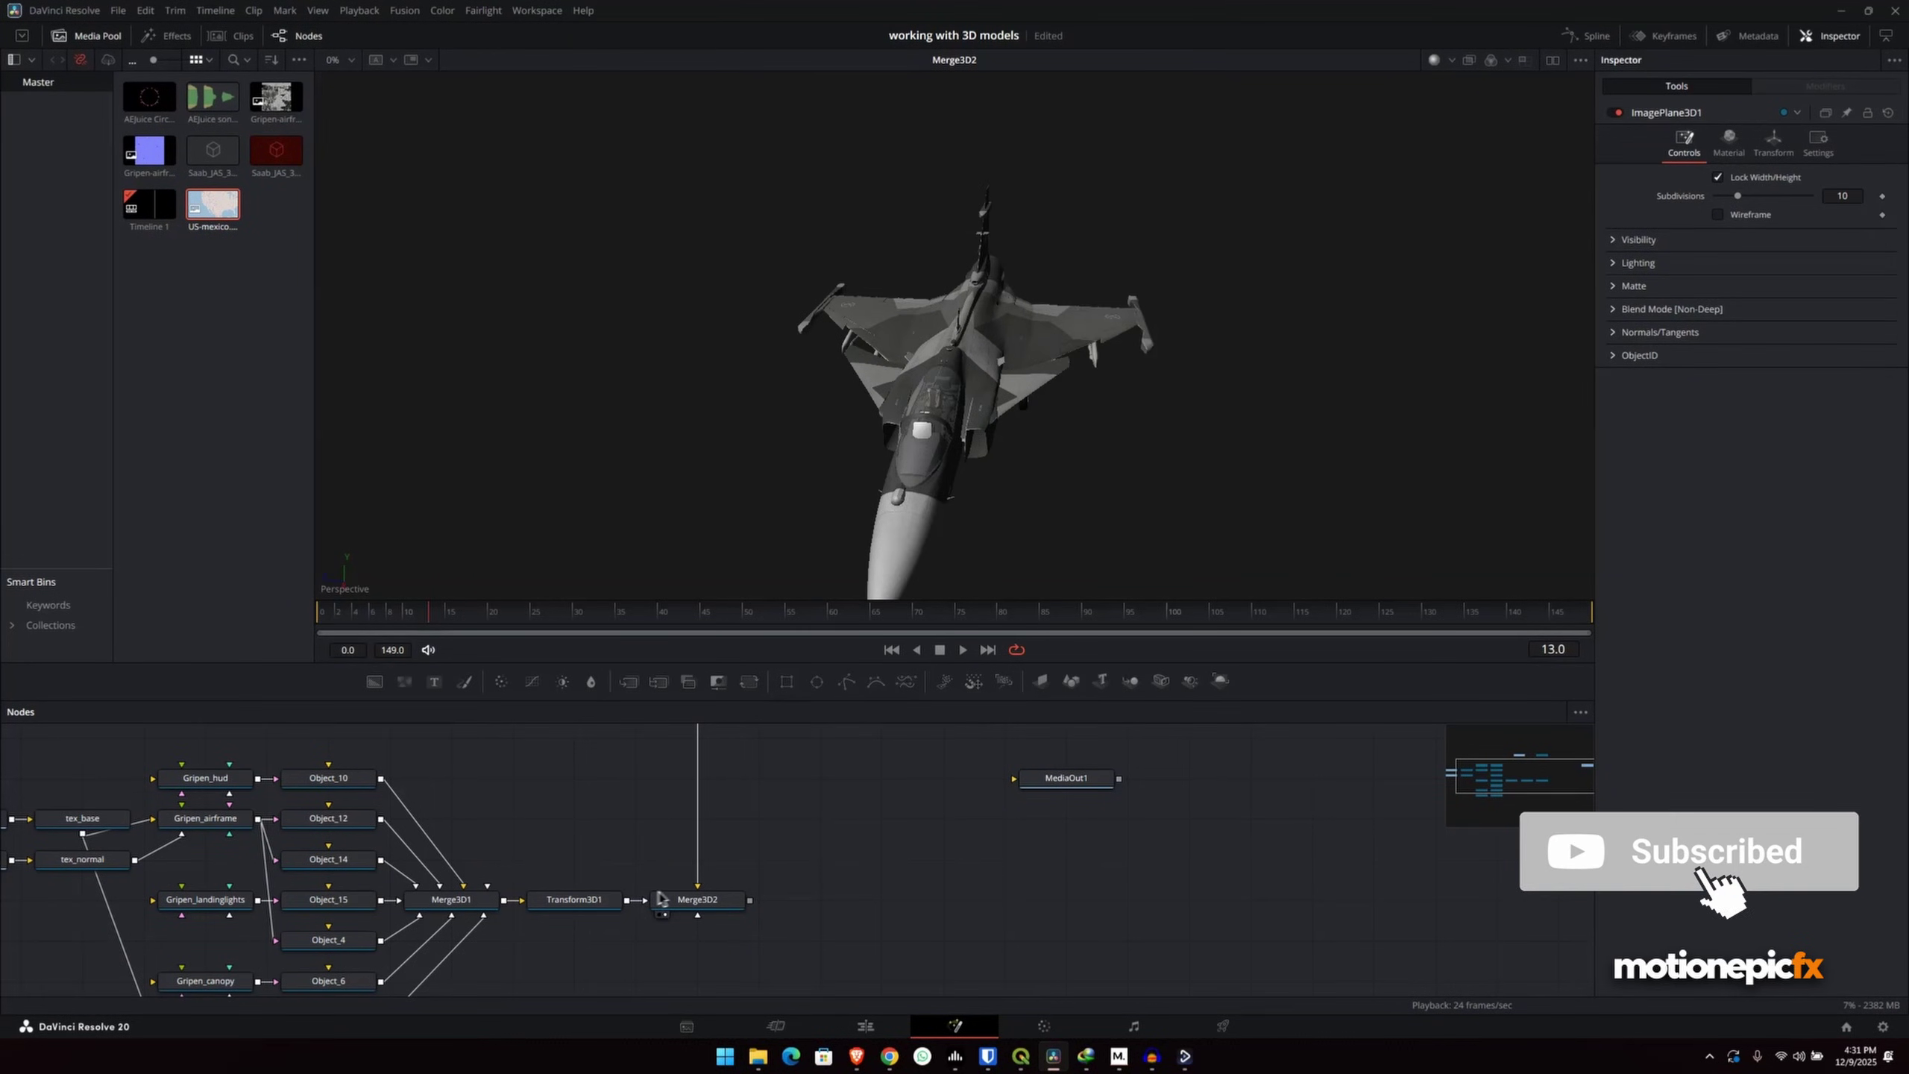
pyautogui.moveTo(948, 515); pyautogui.dragTo(816, 338)
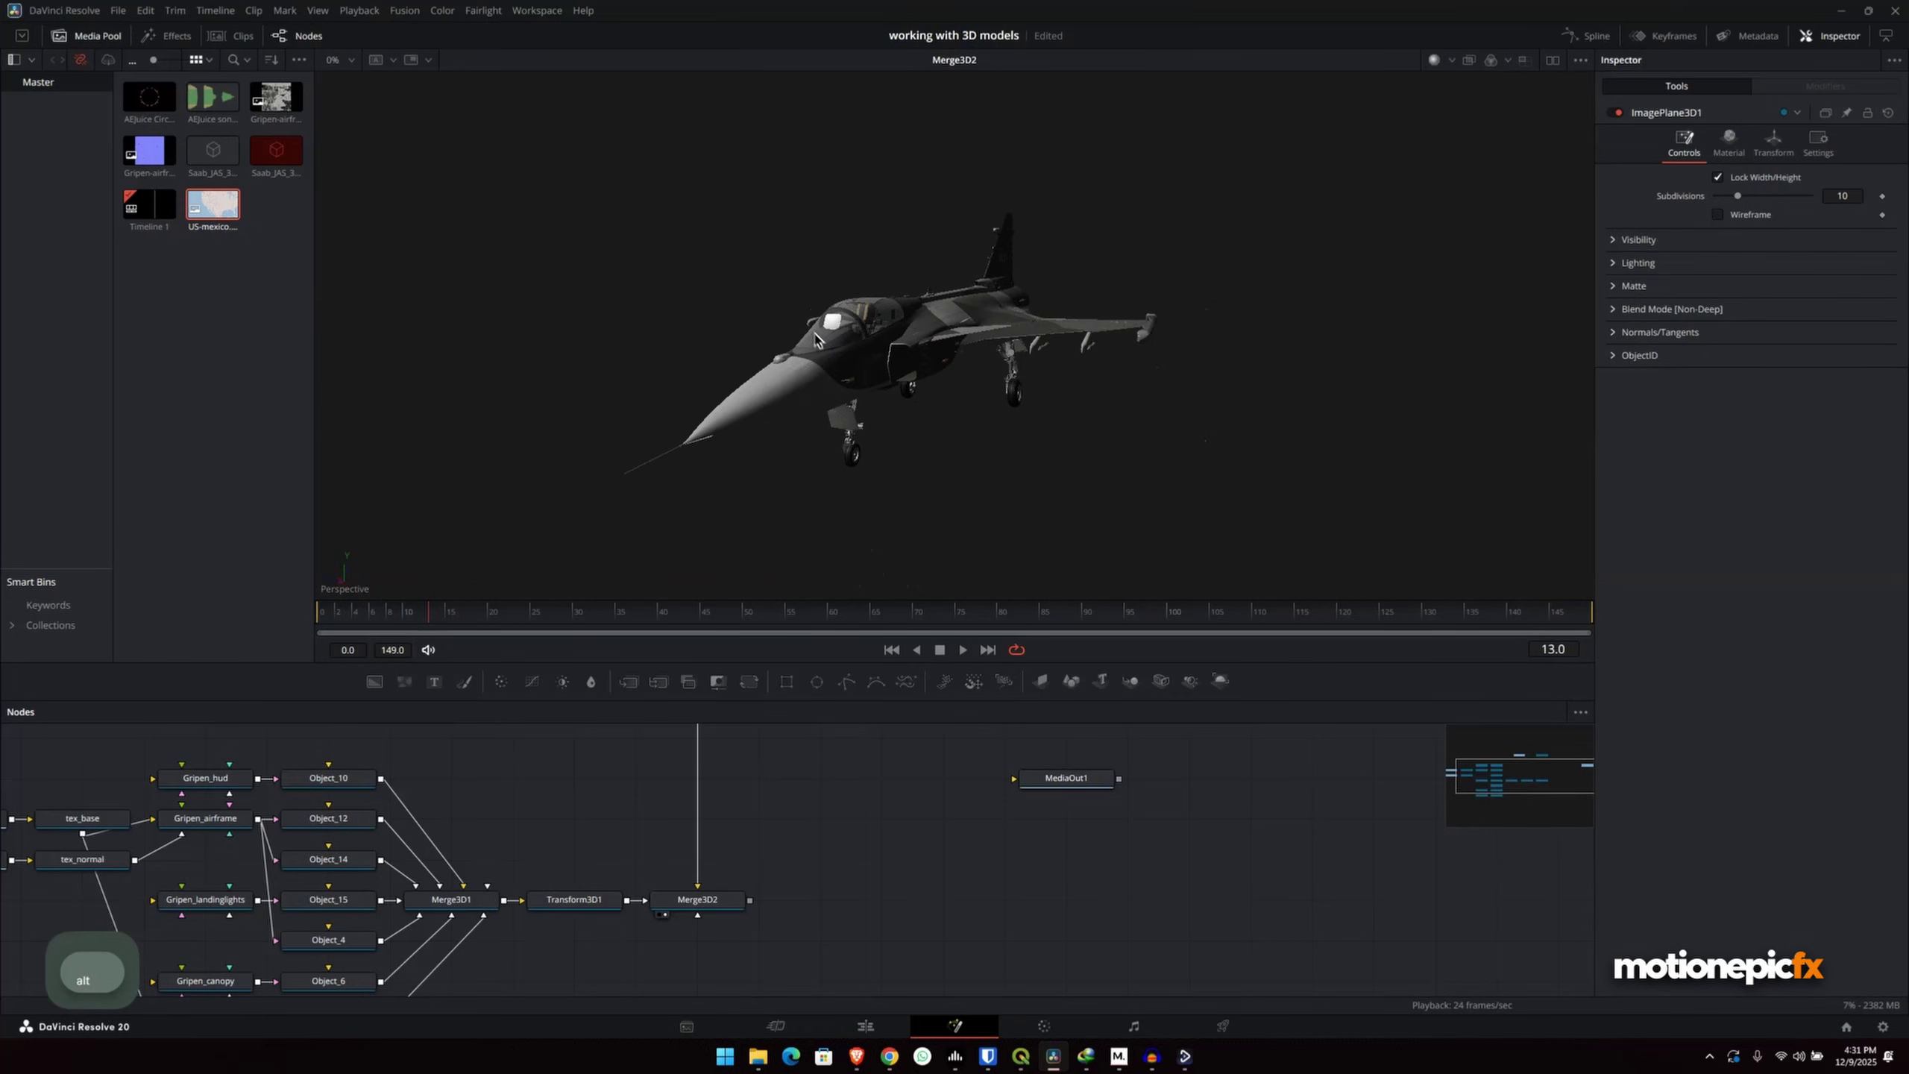
# - Shrink the jet to a scale of 0.001 in Transform3D1 and set the viewer to Fit
pyautogui.click(577, 904)
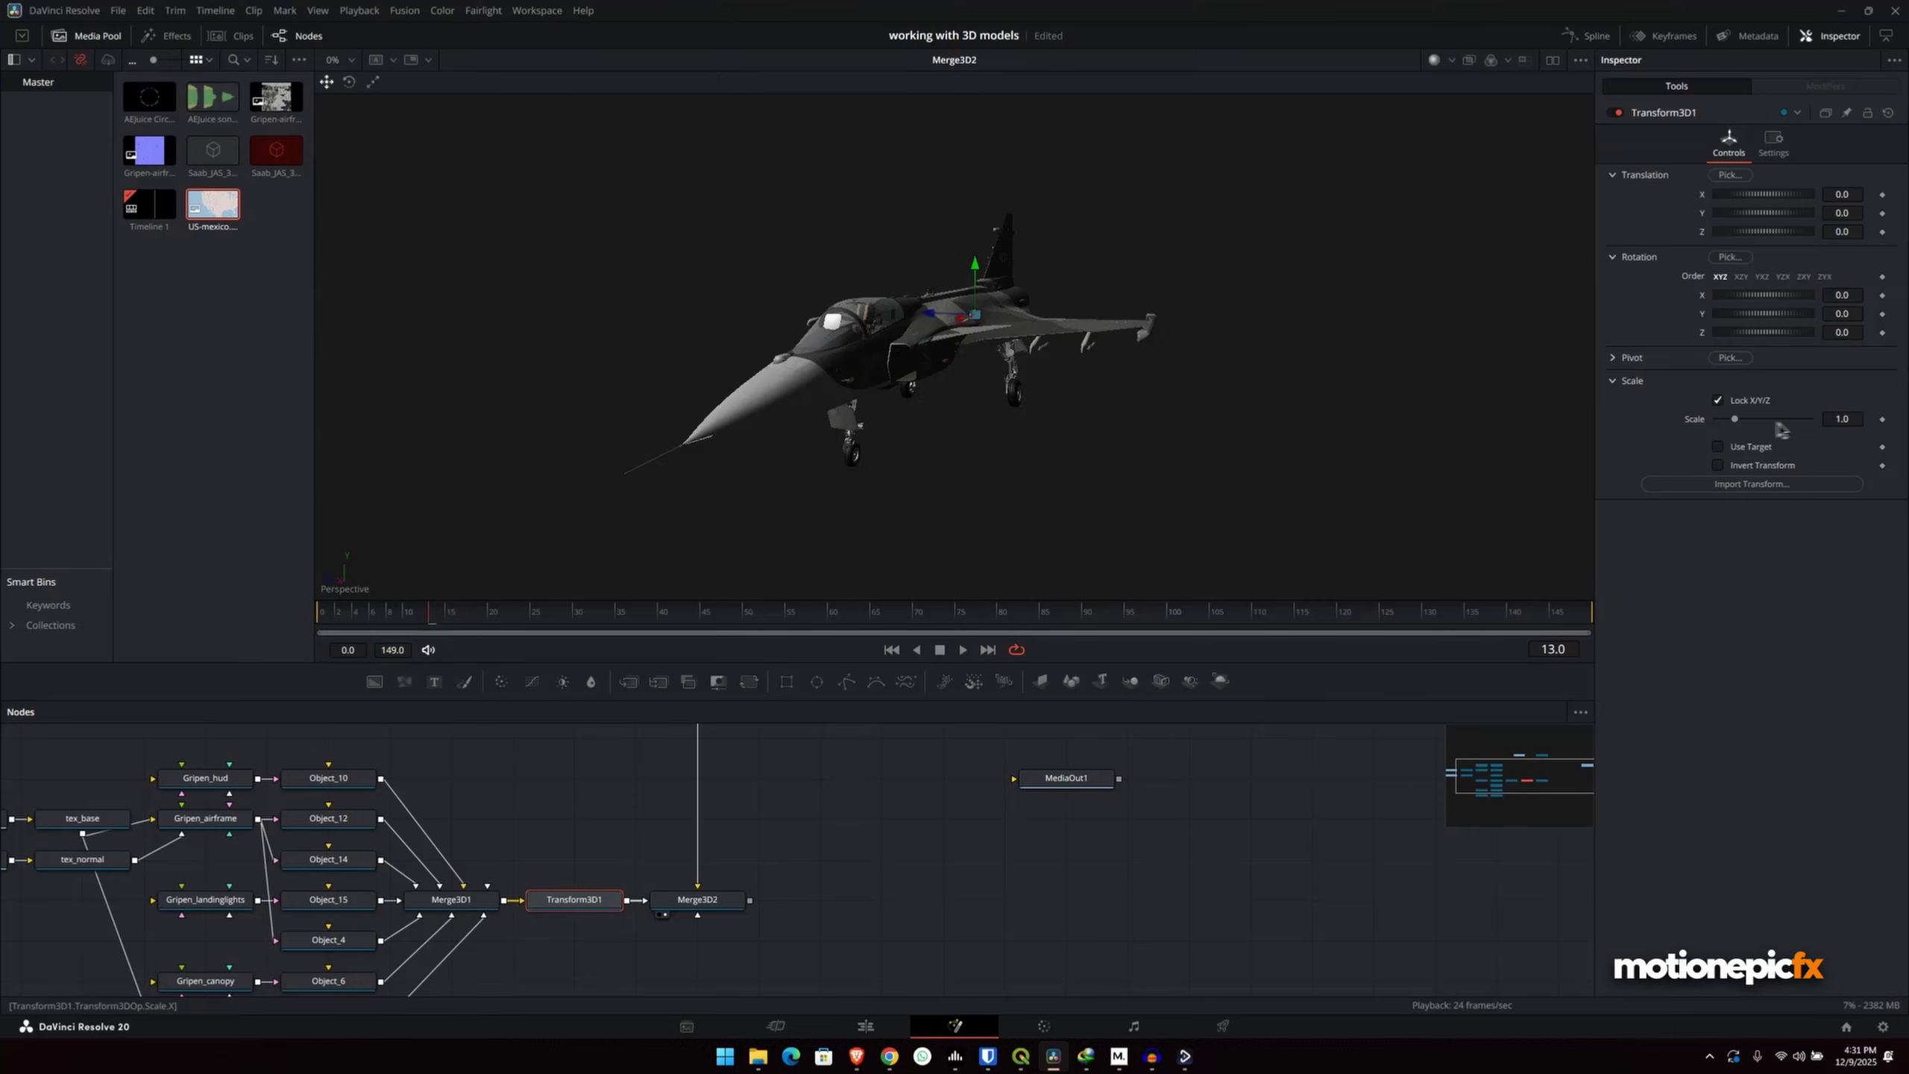
pyautogui.moveTo(1781, 429); pyautogui.dragTo(1705, 425)
pyautogui.scroll(3, 989, 311)
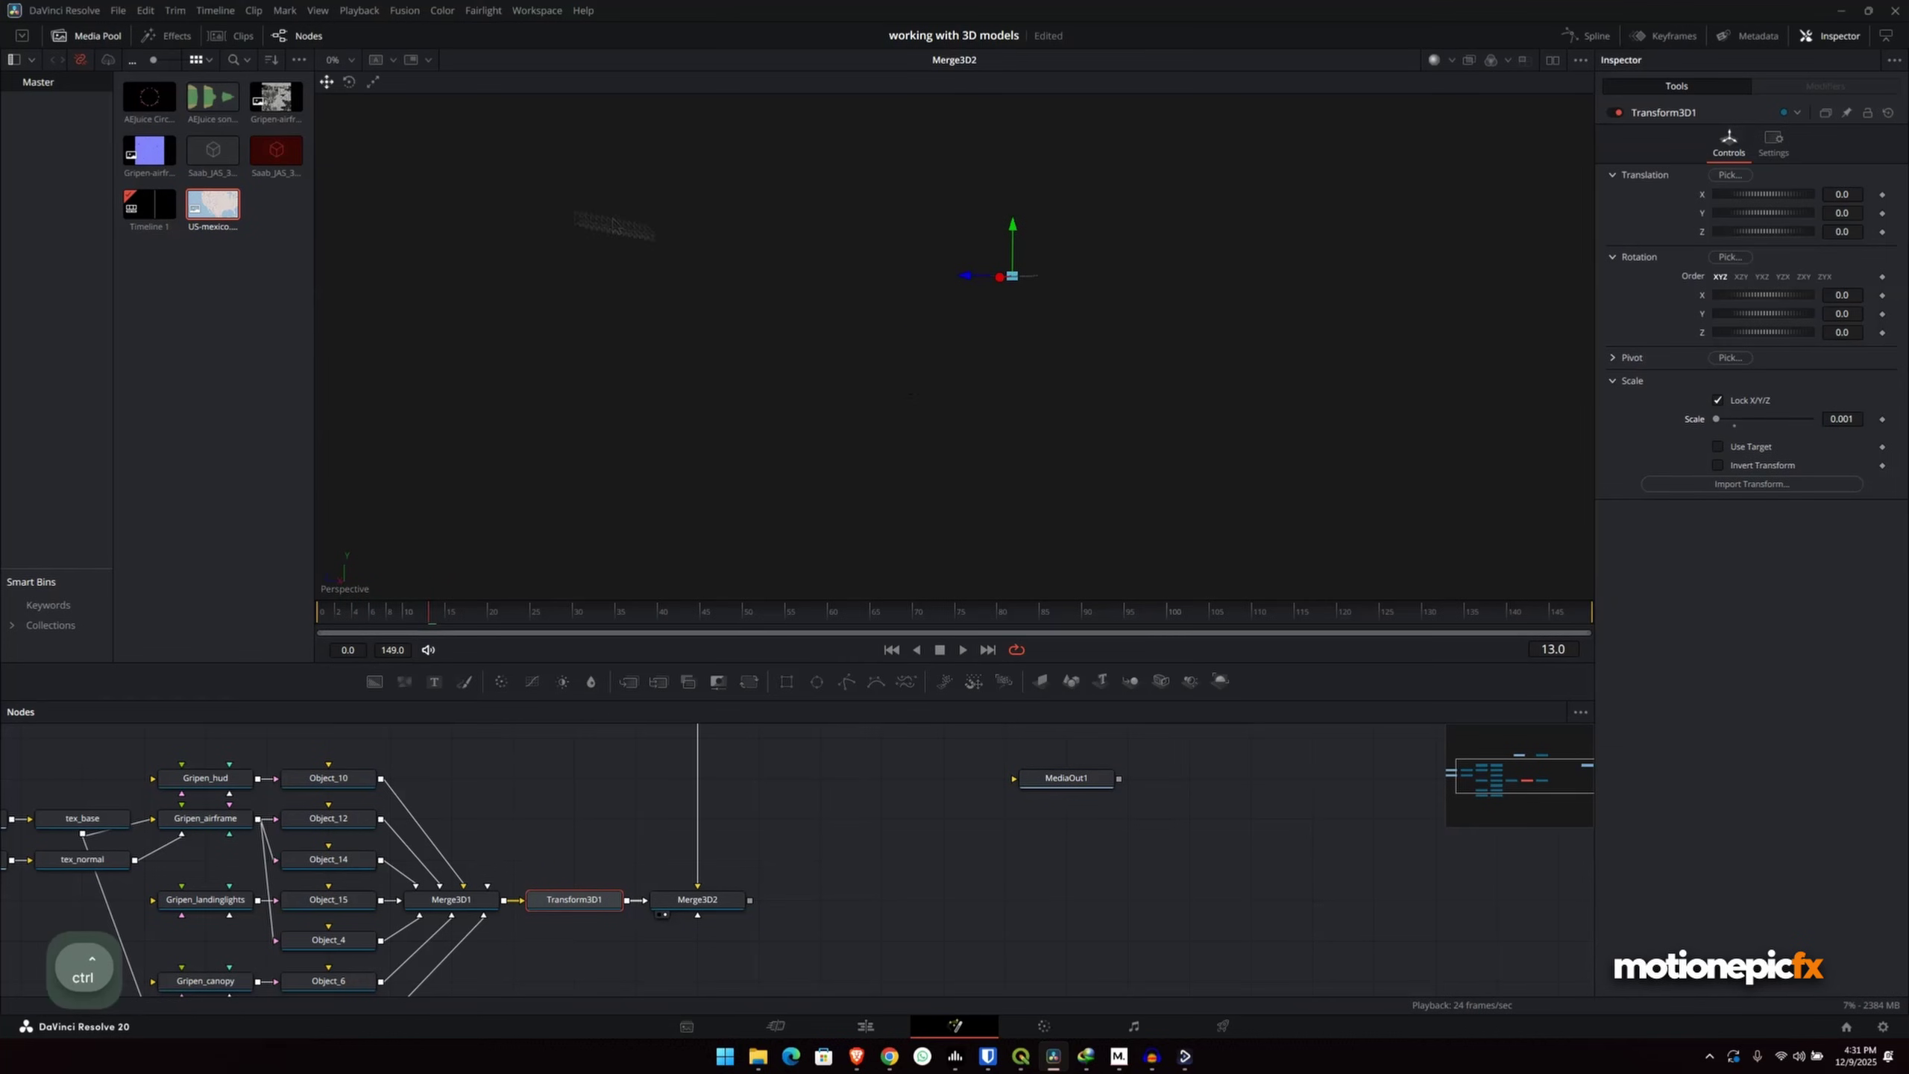
pyautogui.click(339, 60)
pyautogui.click(346, 78)
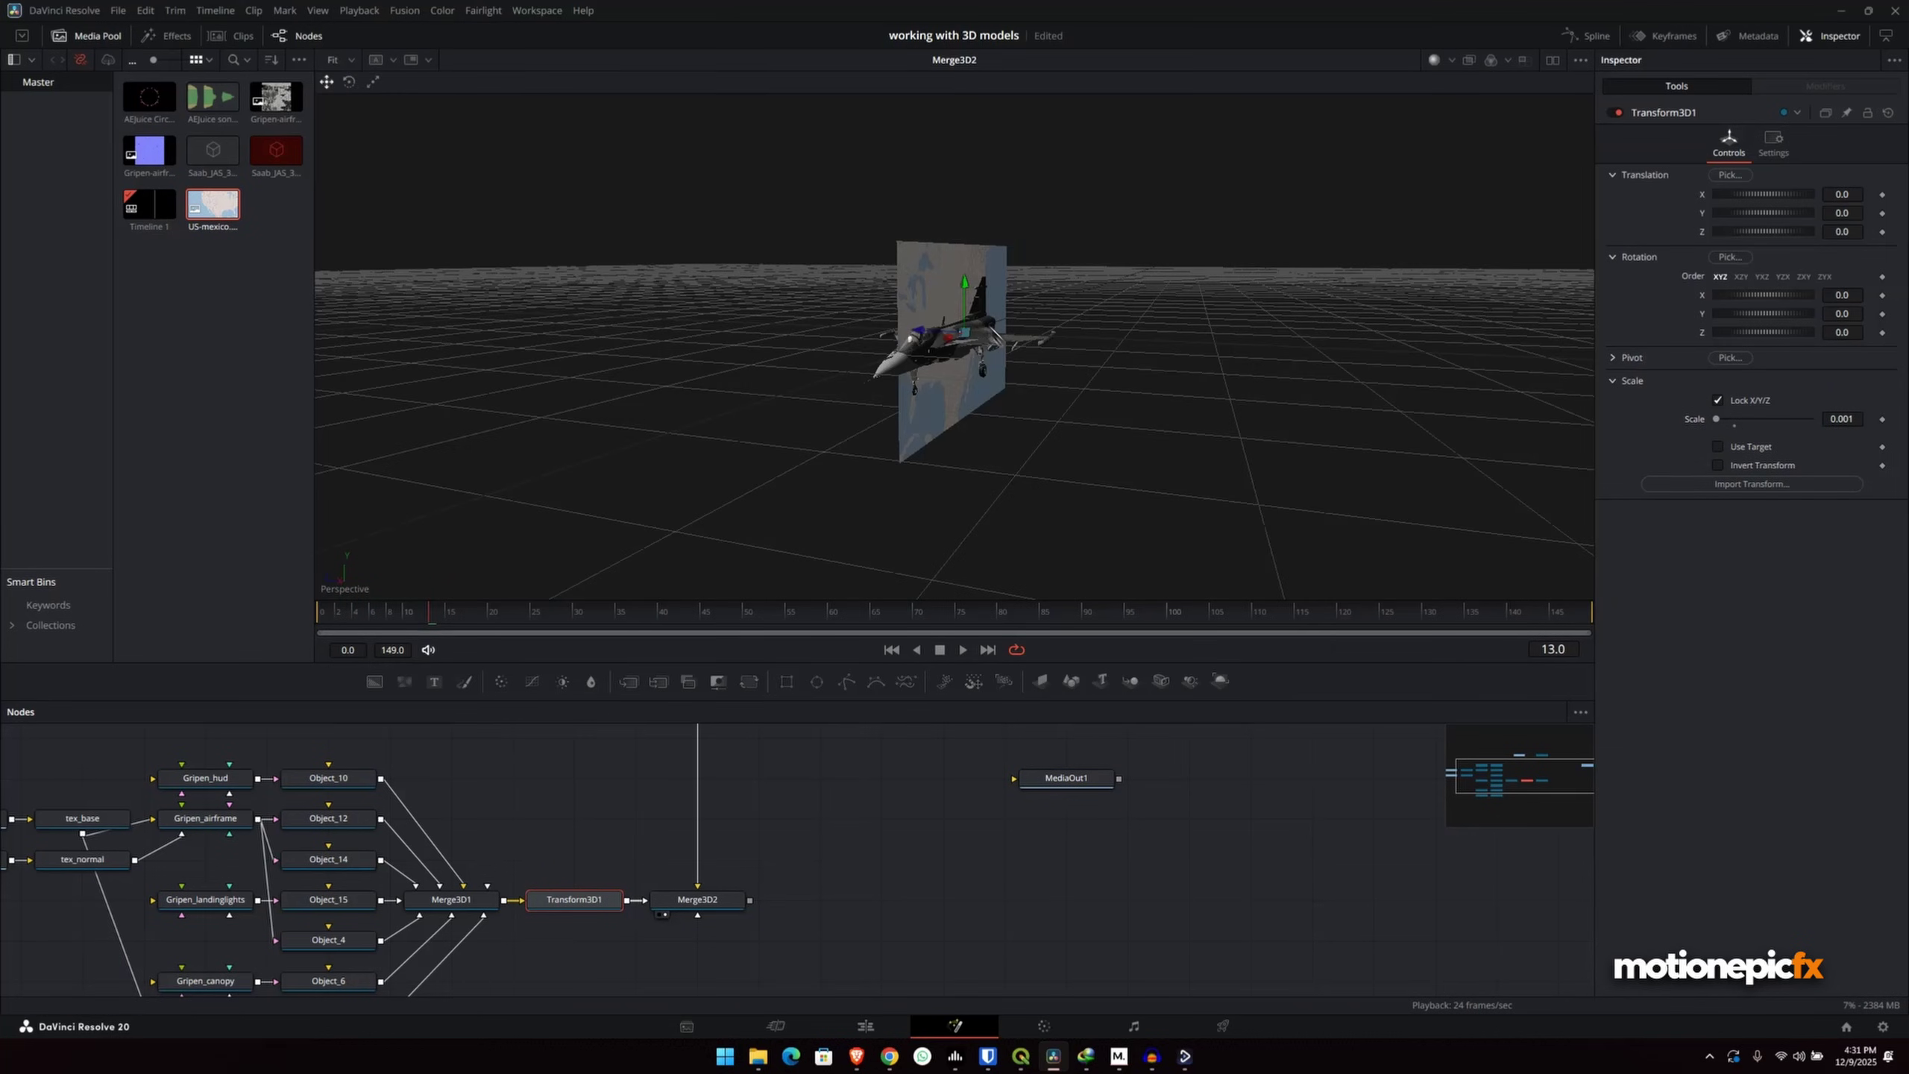
# - Set Transform3D1's scale to 0.0001 and check the jet's size against the map plane
pyautogui.moveTo(1048, 362)
pyautogui.keyDown('alt'); pyautogui.mouseDown()
pyautogui.moveTo(840, 371)
pyautogui.moveTo(1079, 384)
pyautogui.mouseUp(); pyautogui.keyUp('alt')
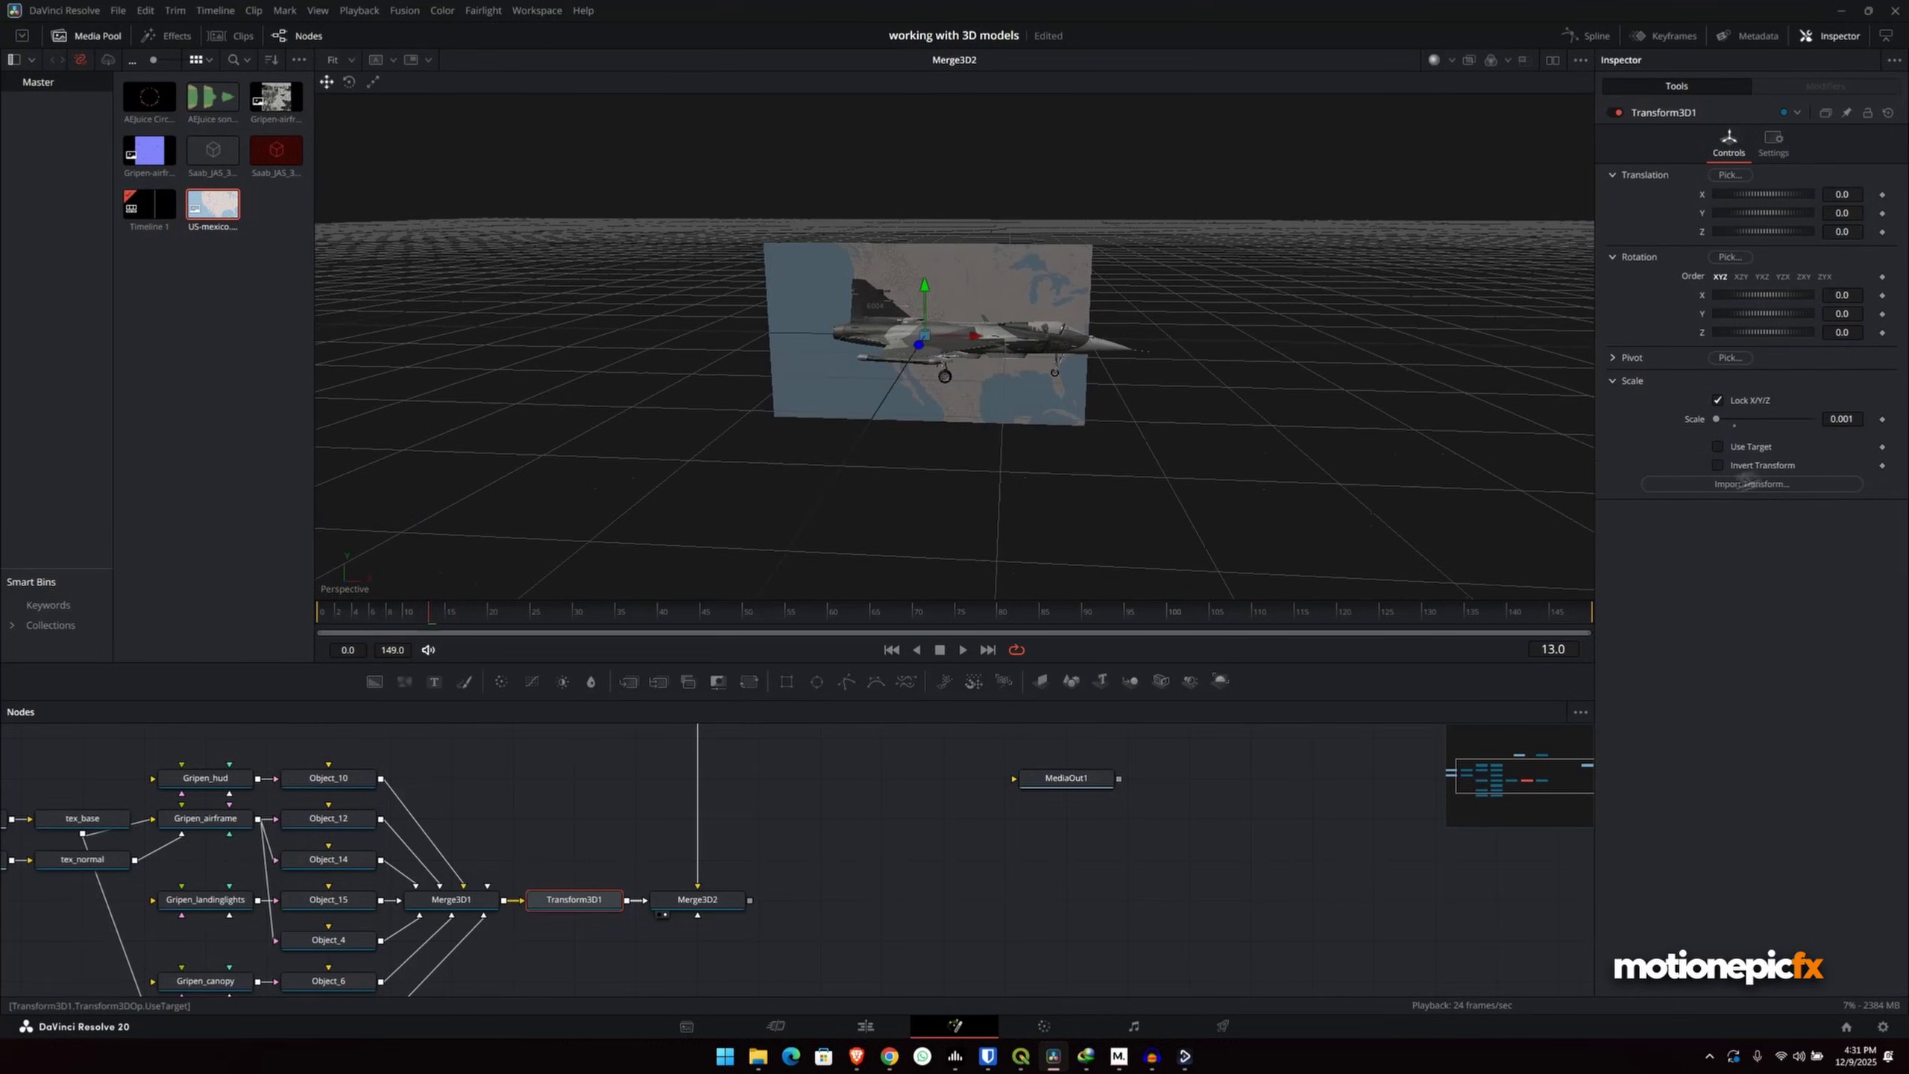
pyautogui.click(1849, 418)
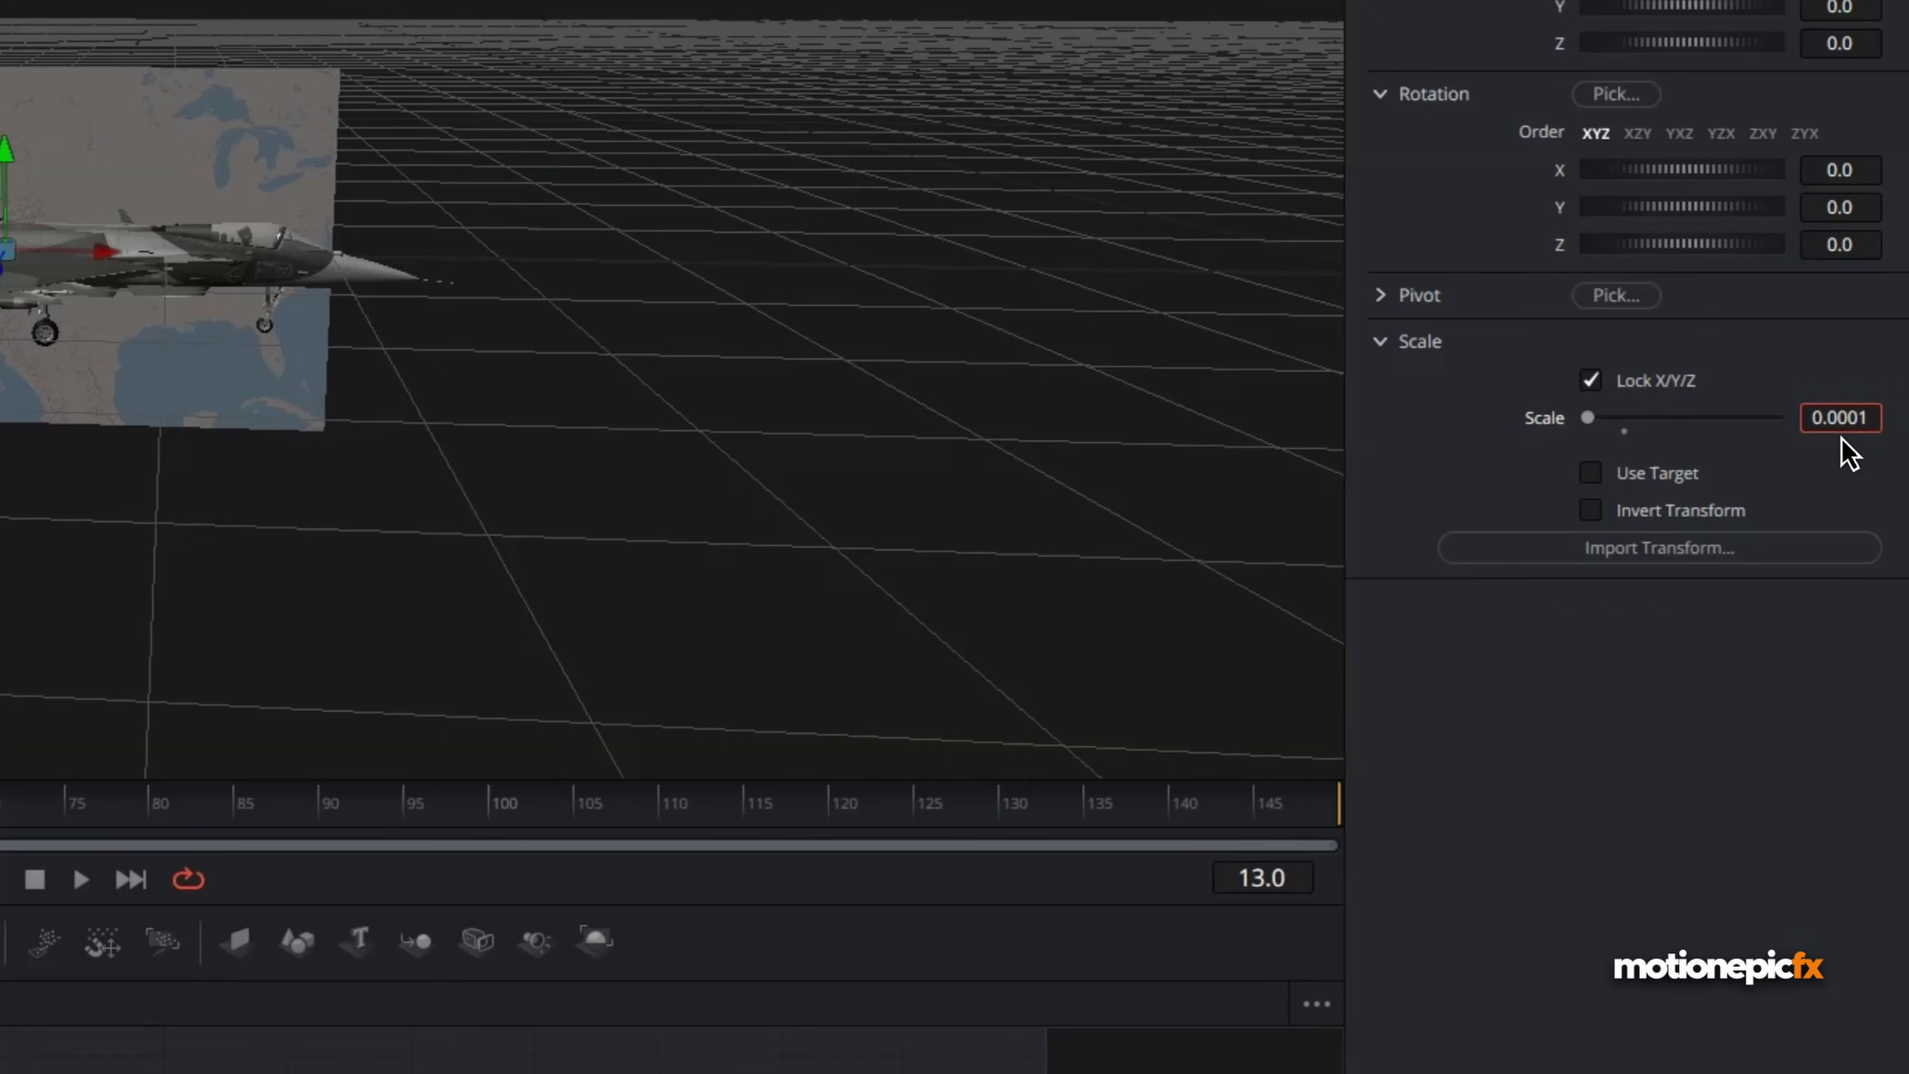
pyautogui.press('Return')
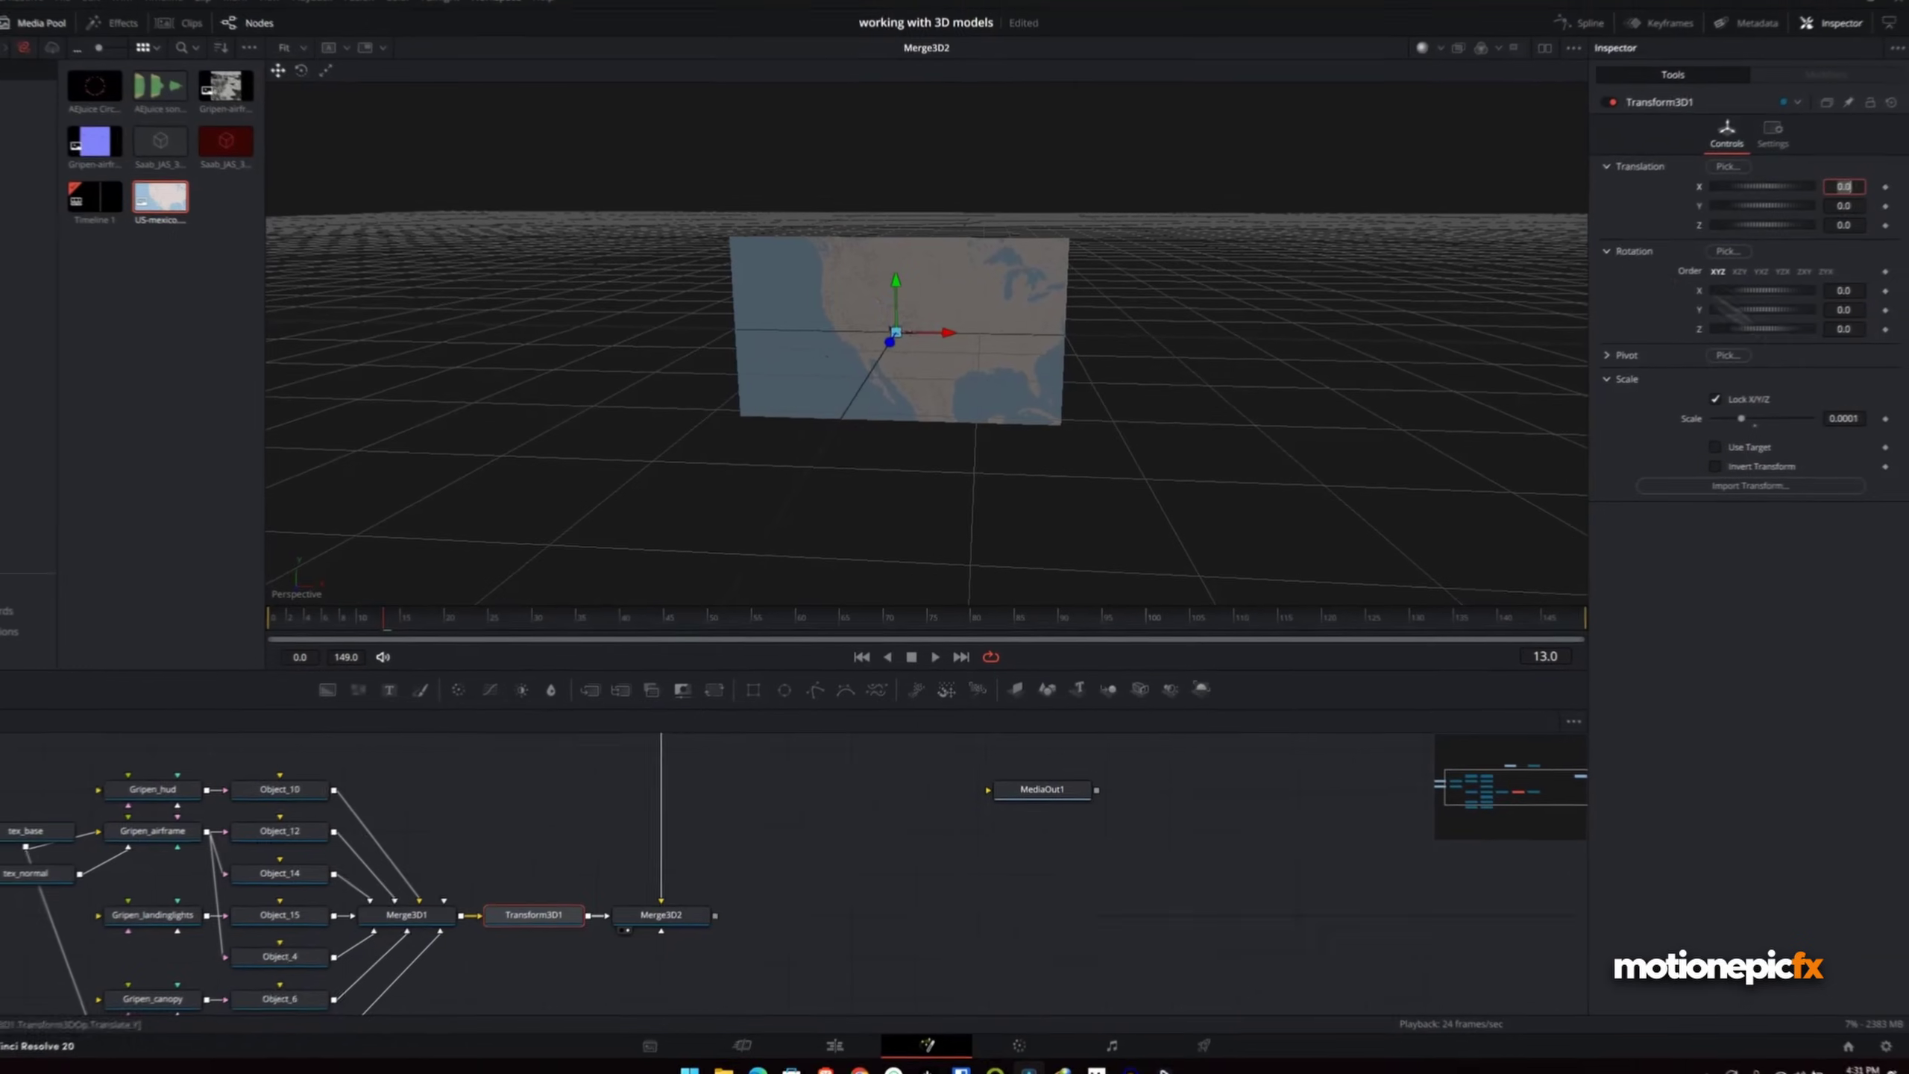
pyautogui.scroll(5, 911, 345)
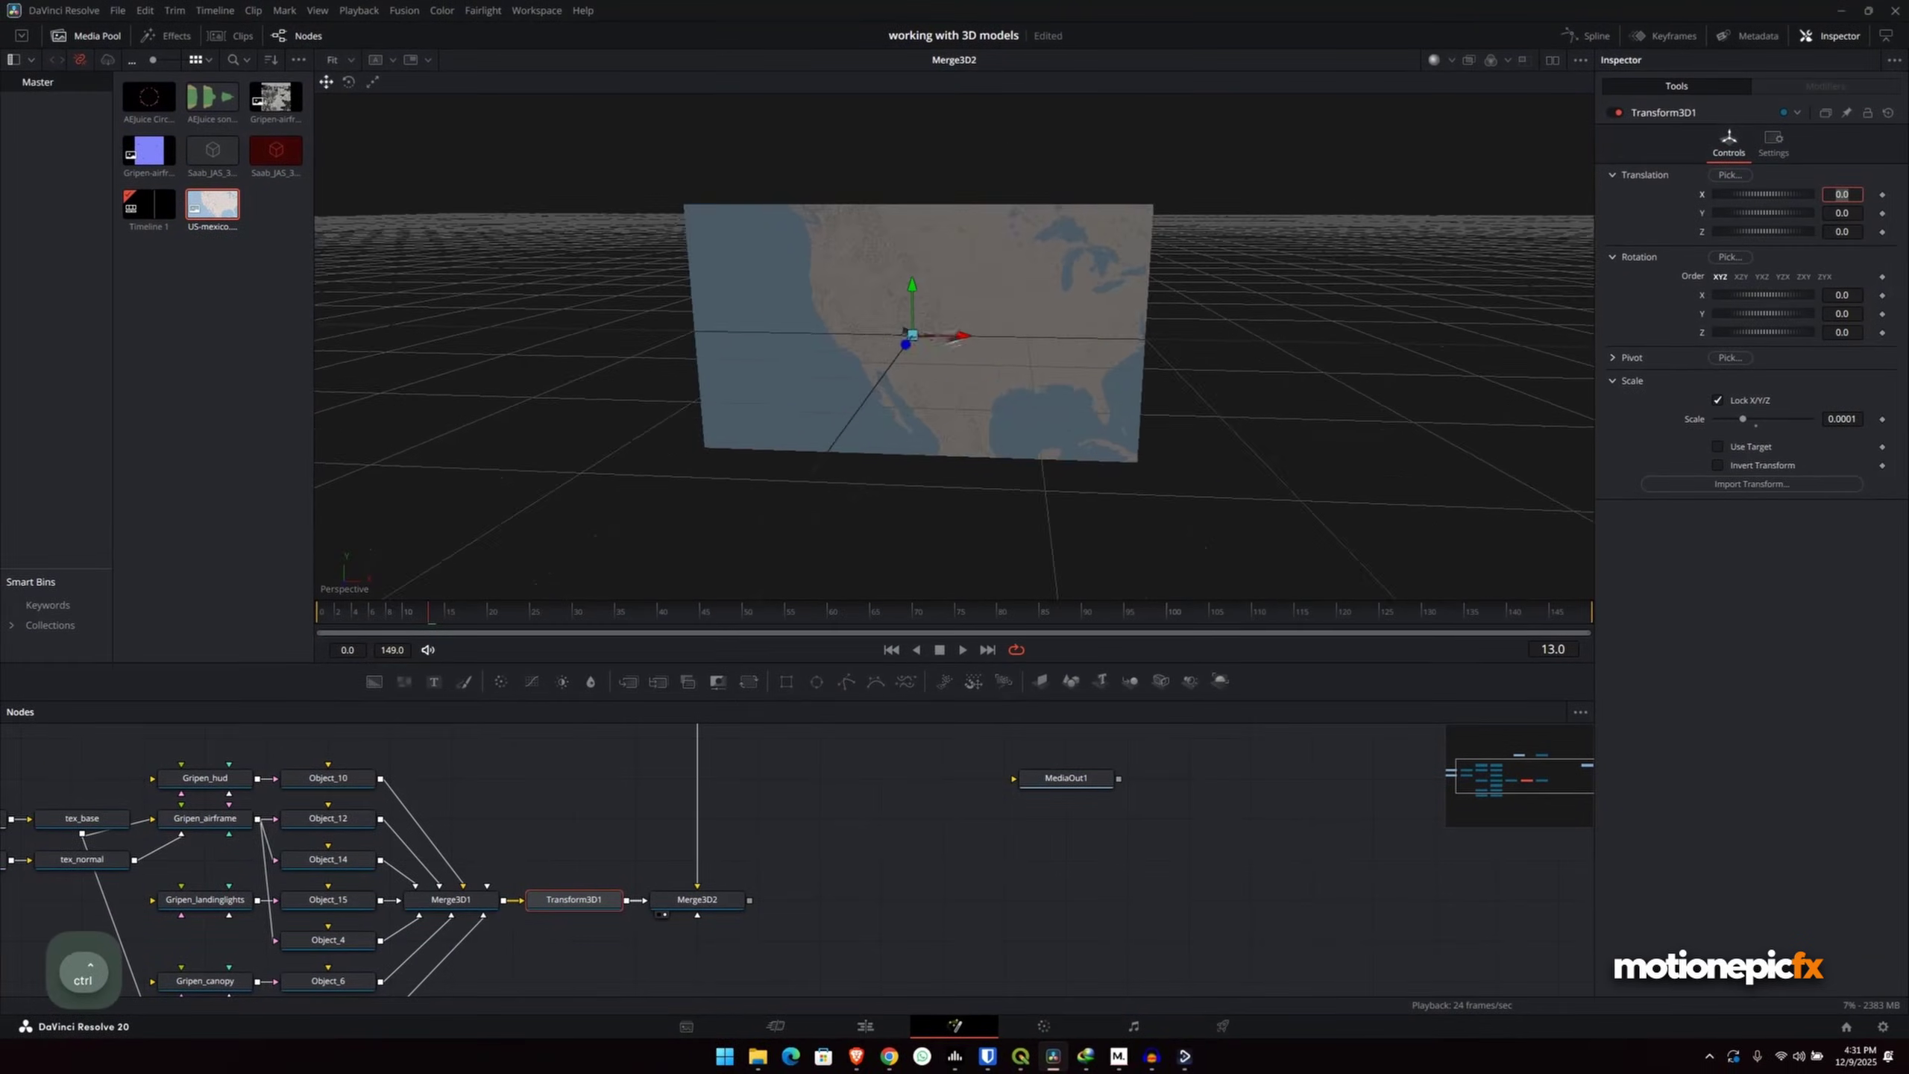
pyautogui.scroll(-2, 840, 357)
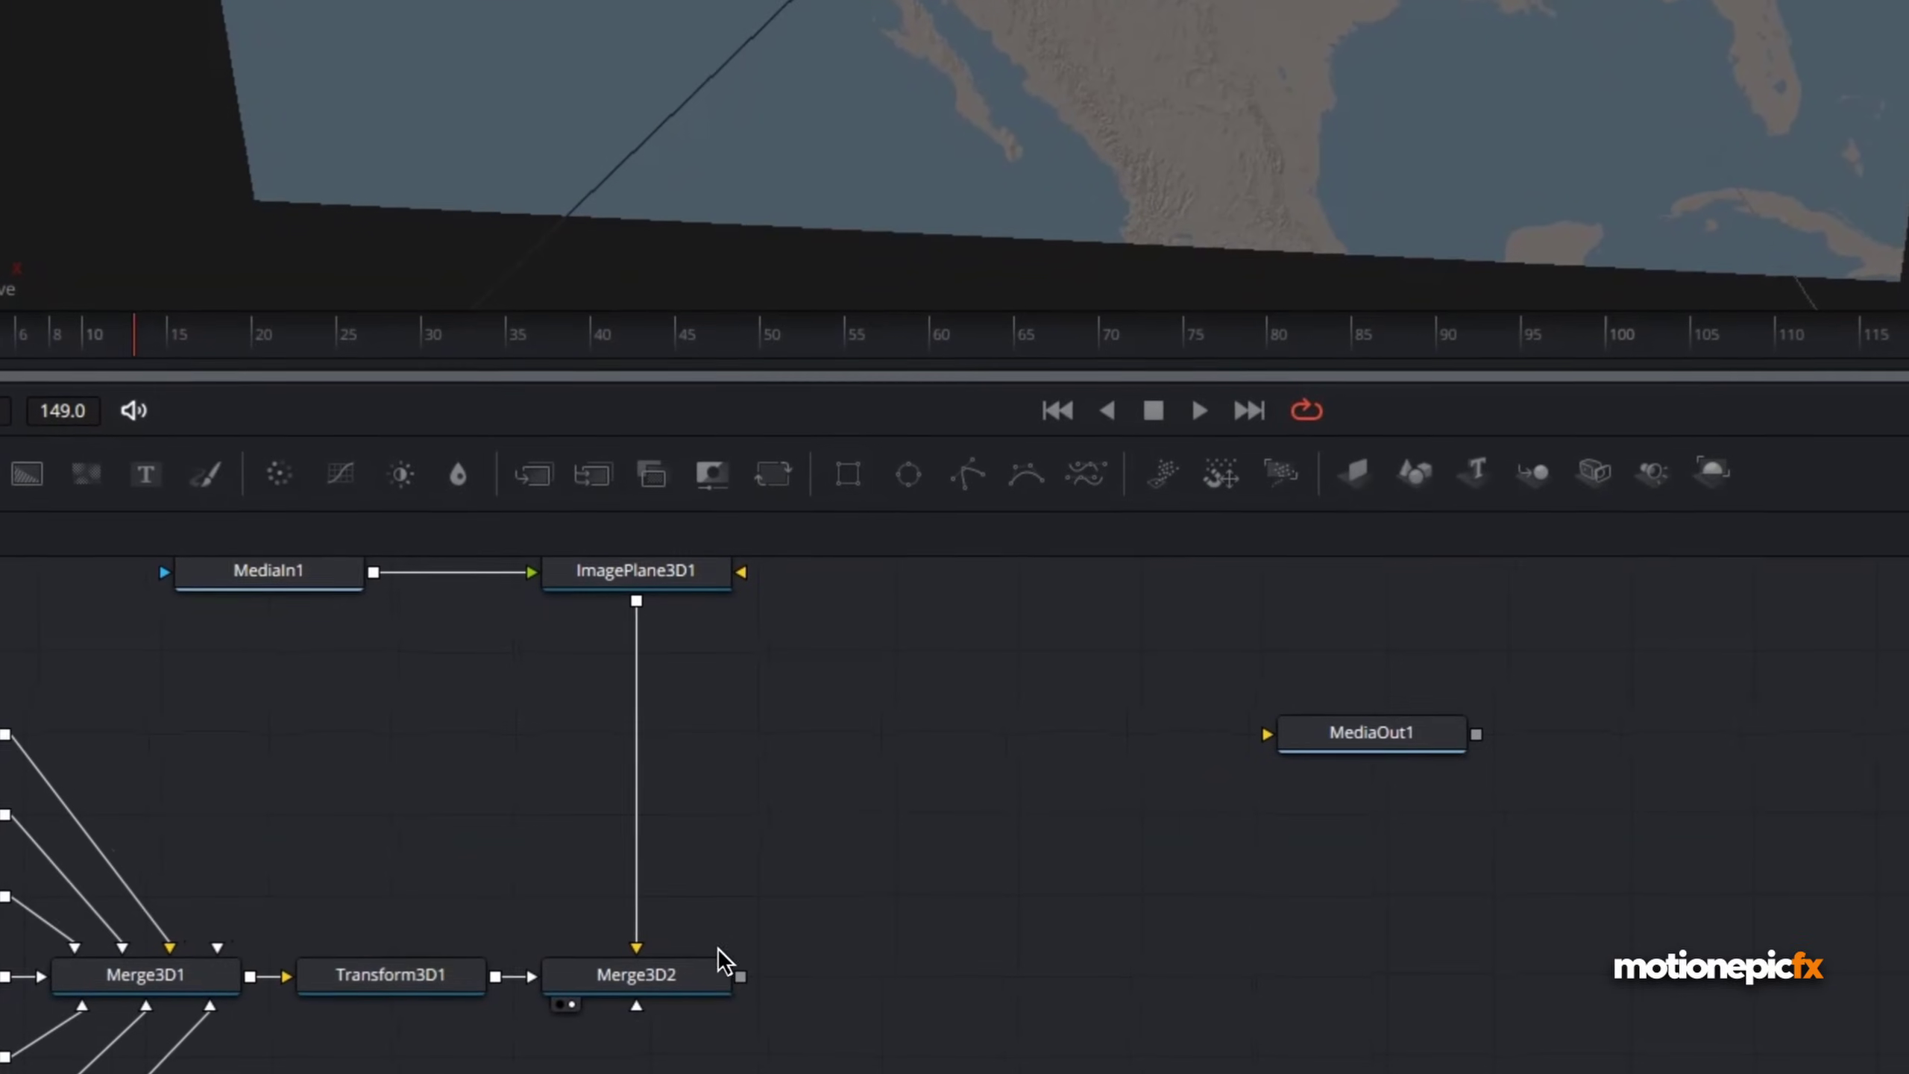
# - Add a Camera 3D node connected to Merge3D2 and place it above and beside the merge, next to MediaOut1
pyautogui.click(720, 967)
pyautogui.hotkey('shift', 'space')
pyautogui.write('camer')
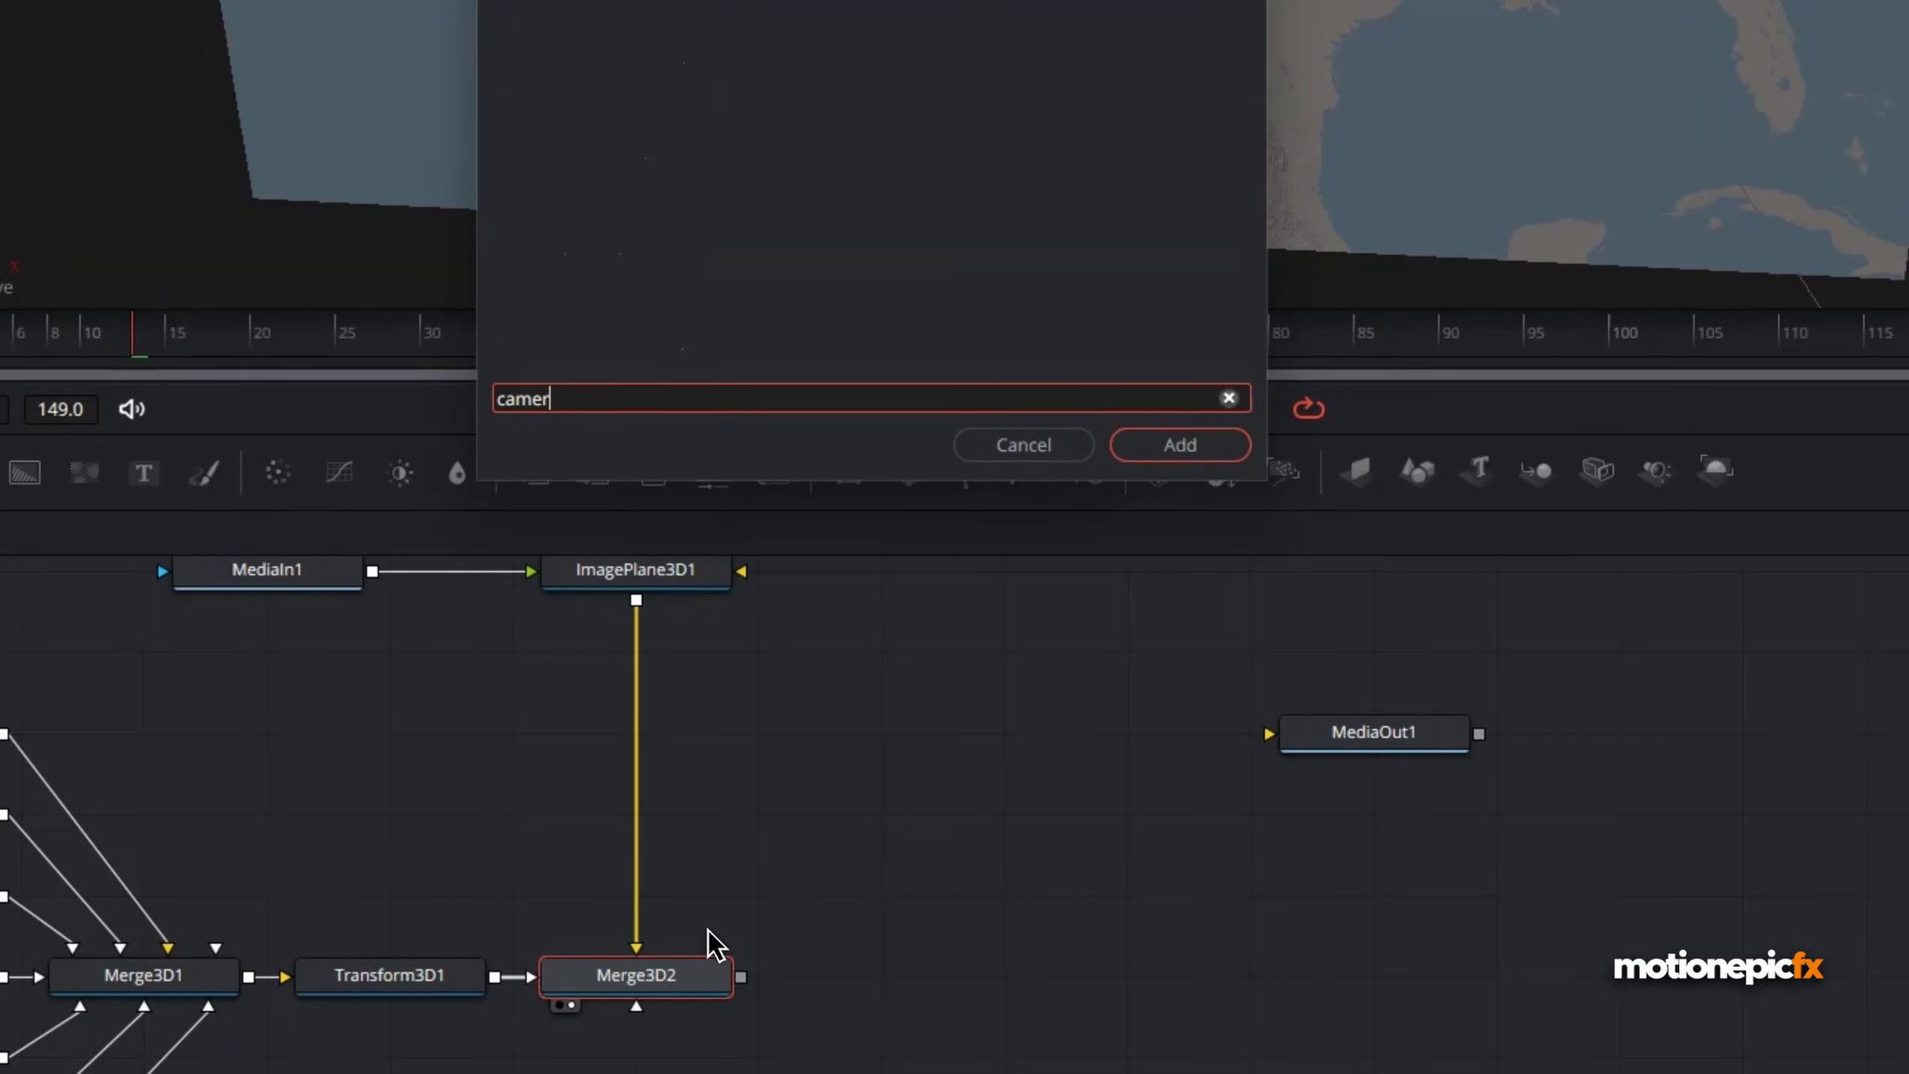
pyautogui.press('Return')
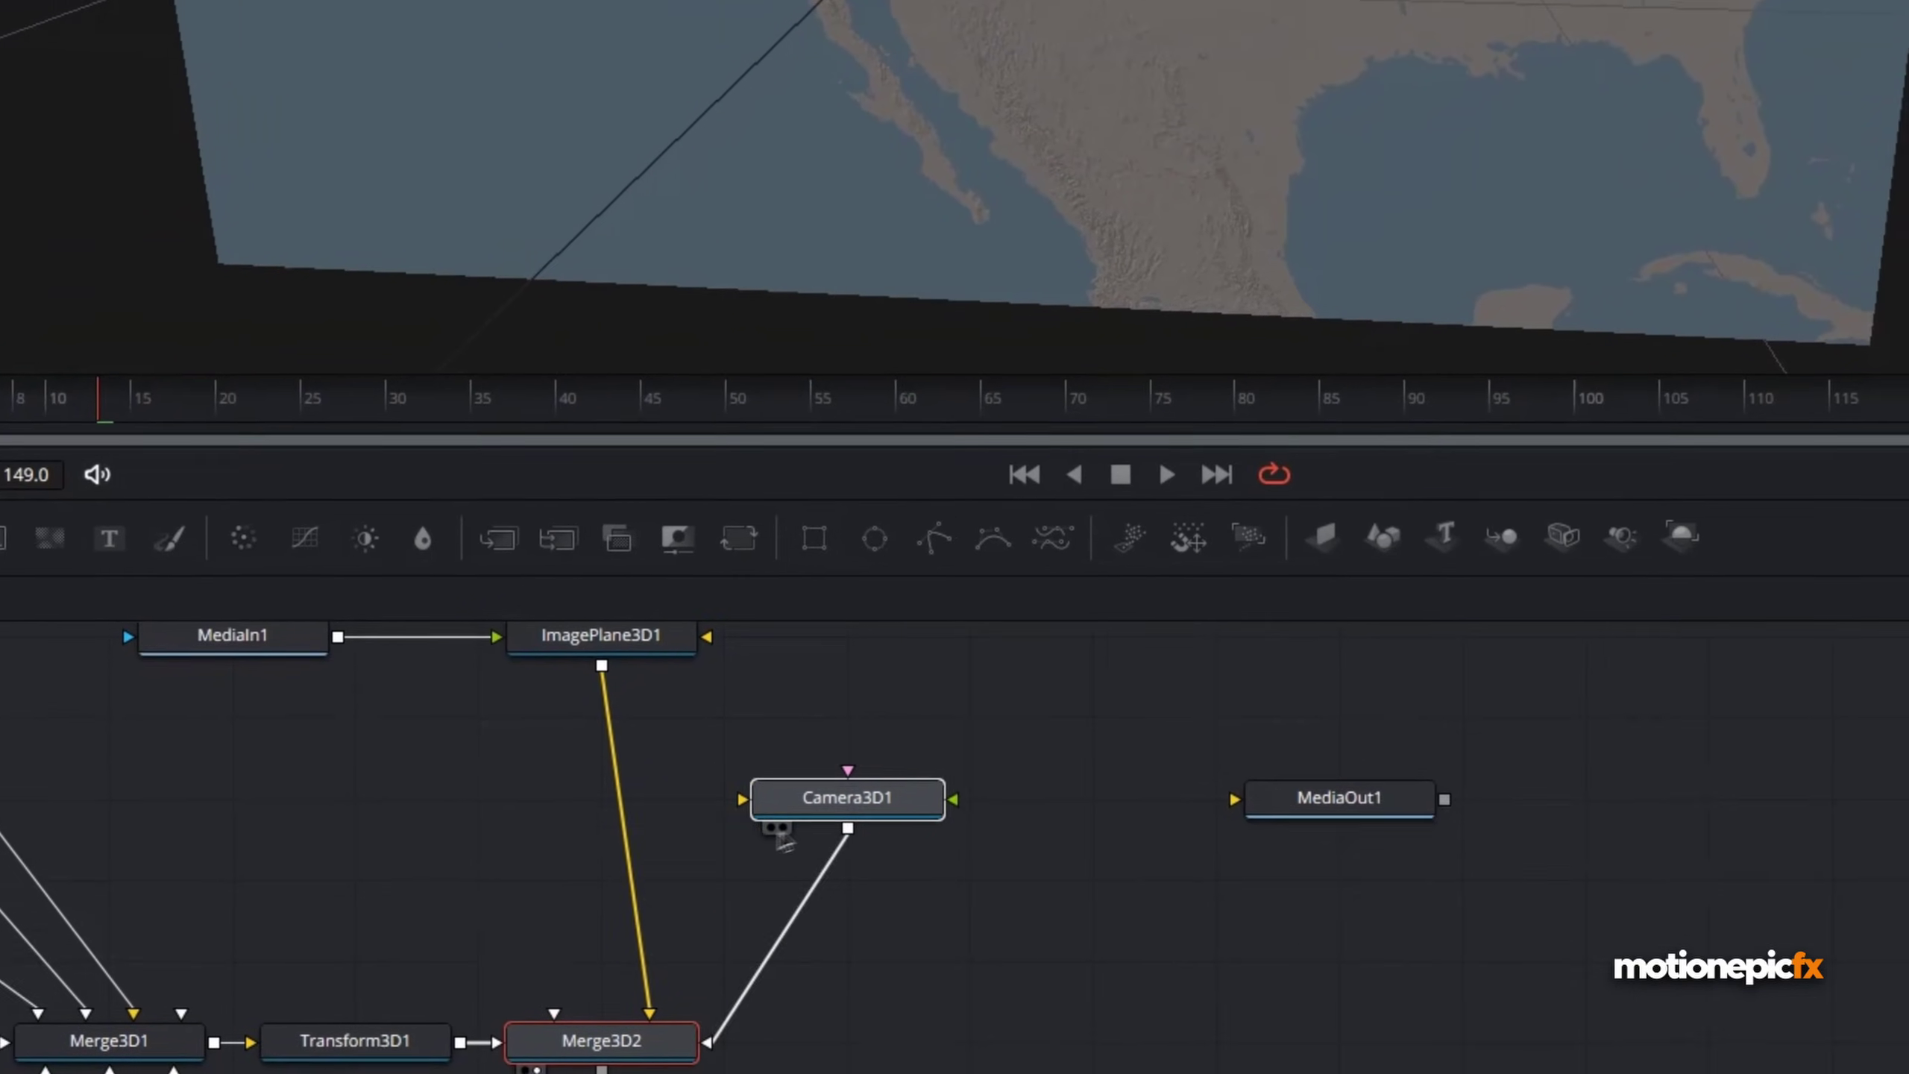
pyautogui.moveTo(1185, 611); pyautogui.dragTo(1309, 610)
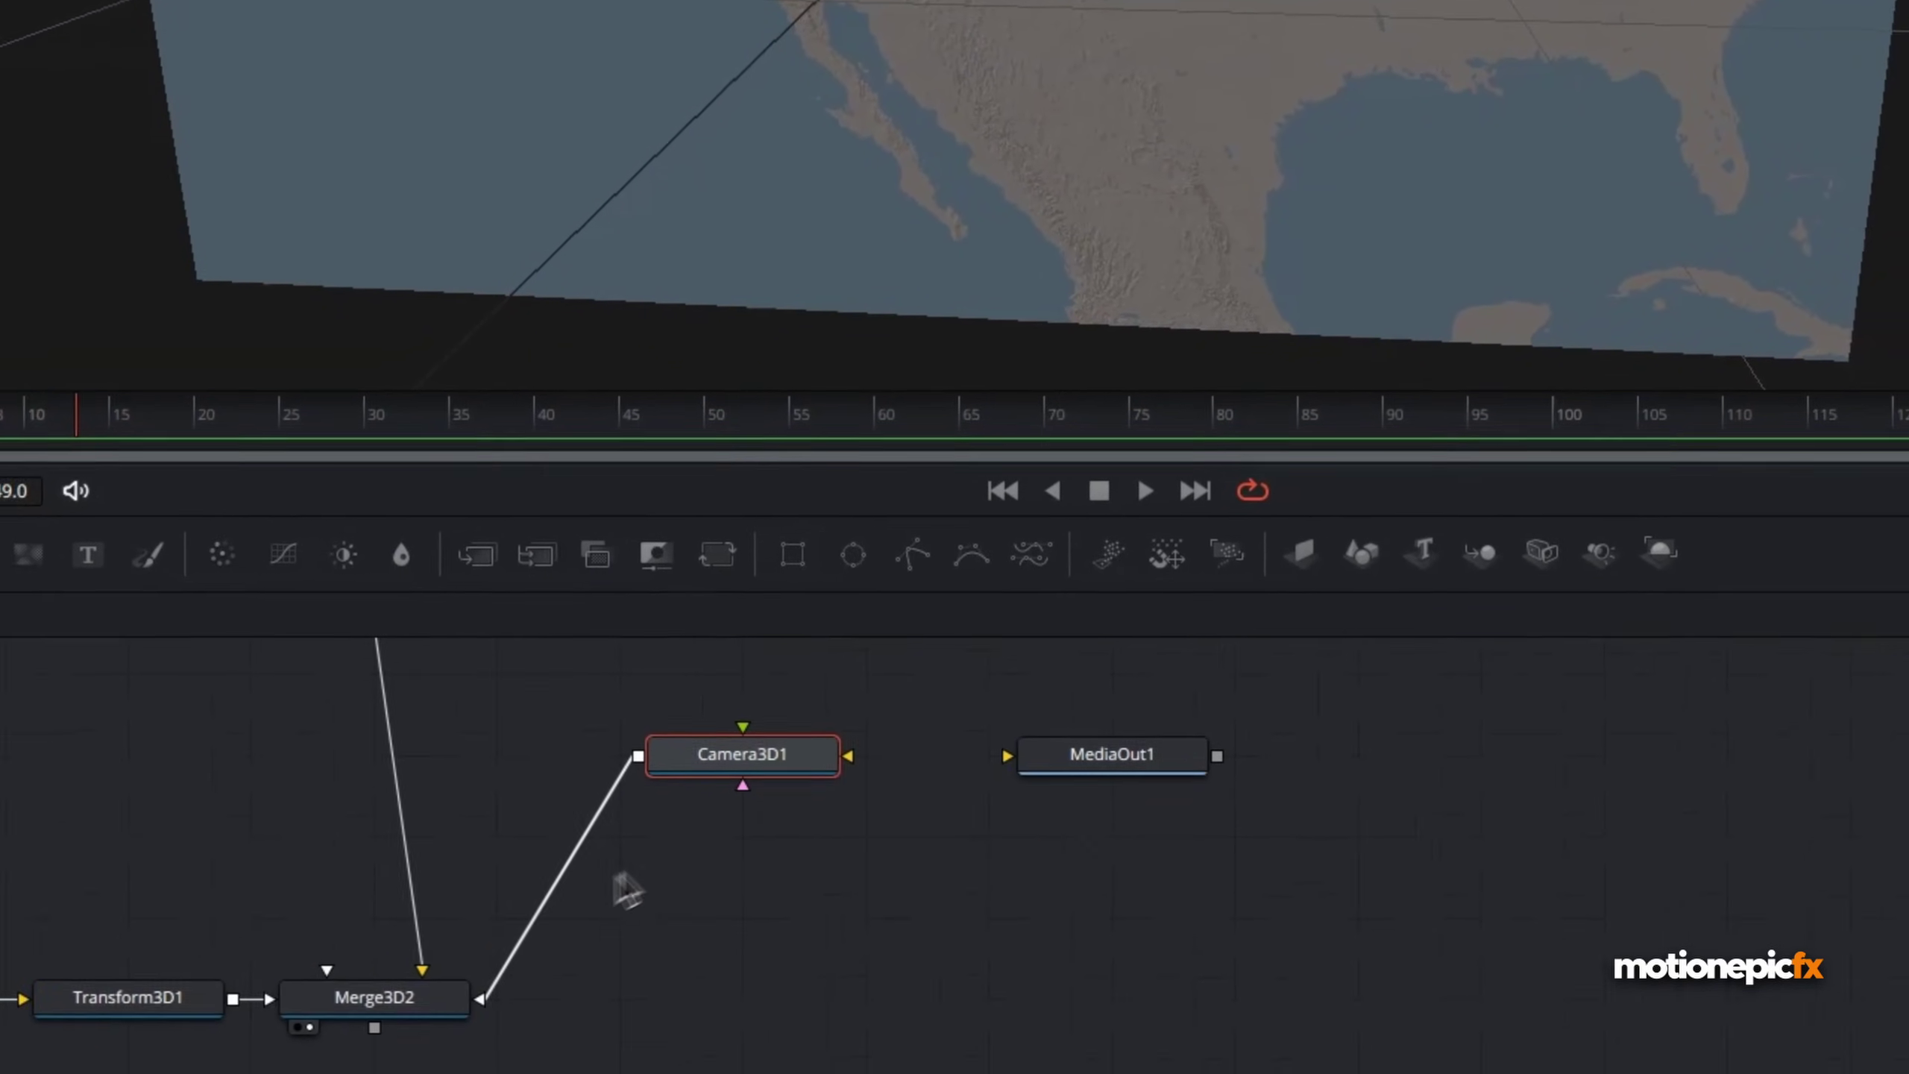
# - Add a Renderer 3D node after Merge3D2 and display its output in the viewer
pyautogui.click(690, 898)
pyautogui.hotkey('shift', 'space')
pyautogui.write('r')
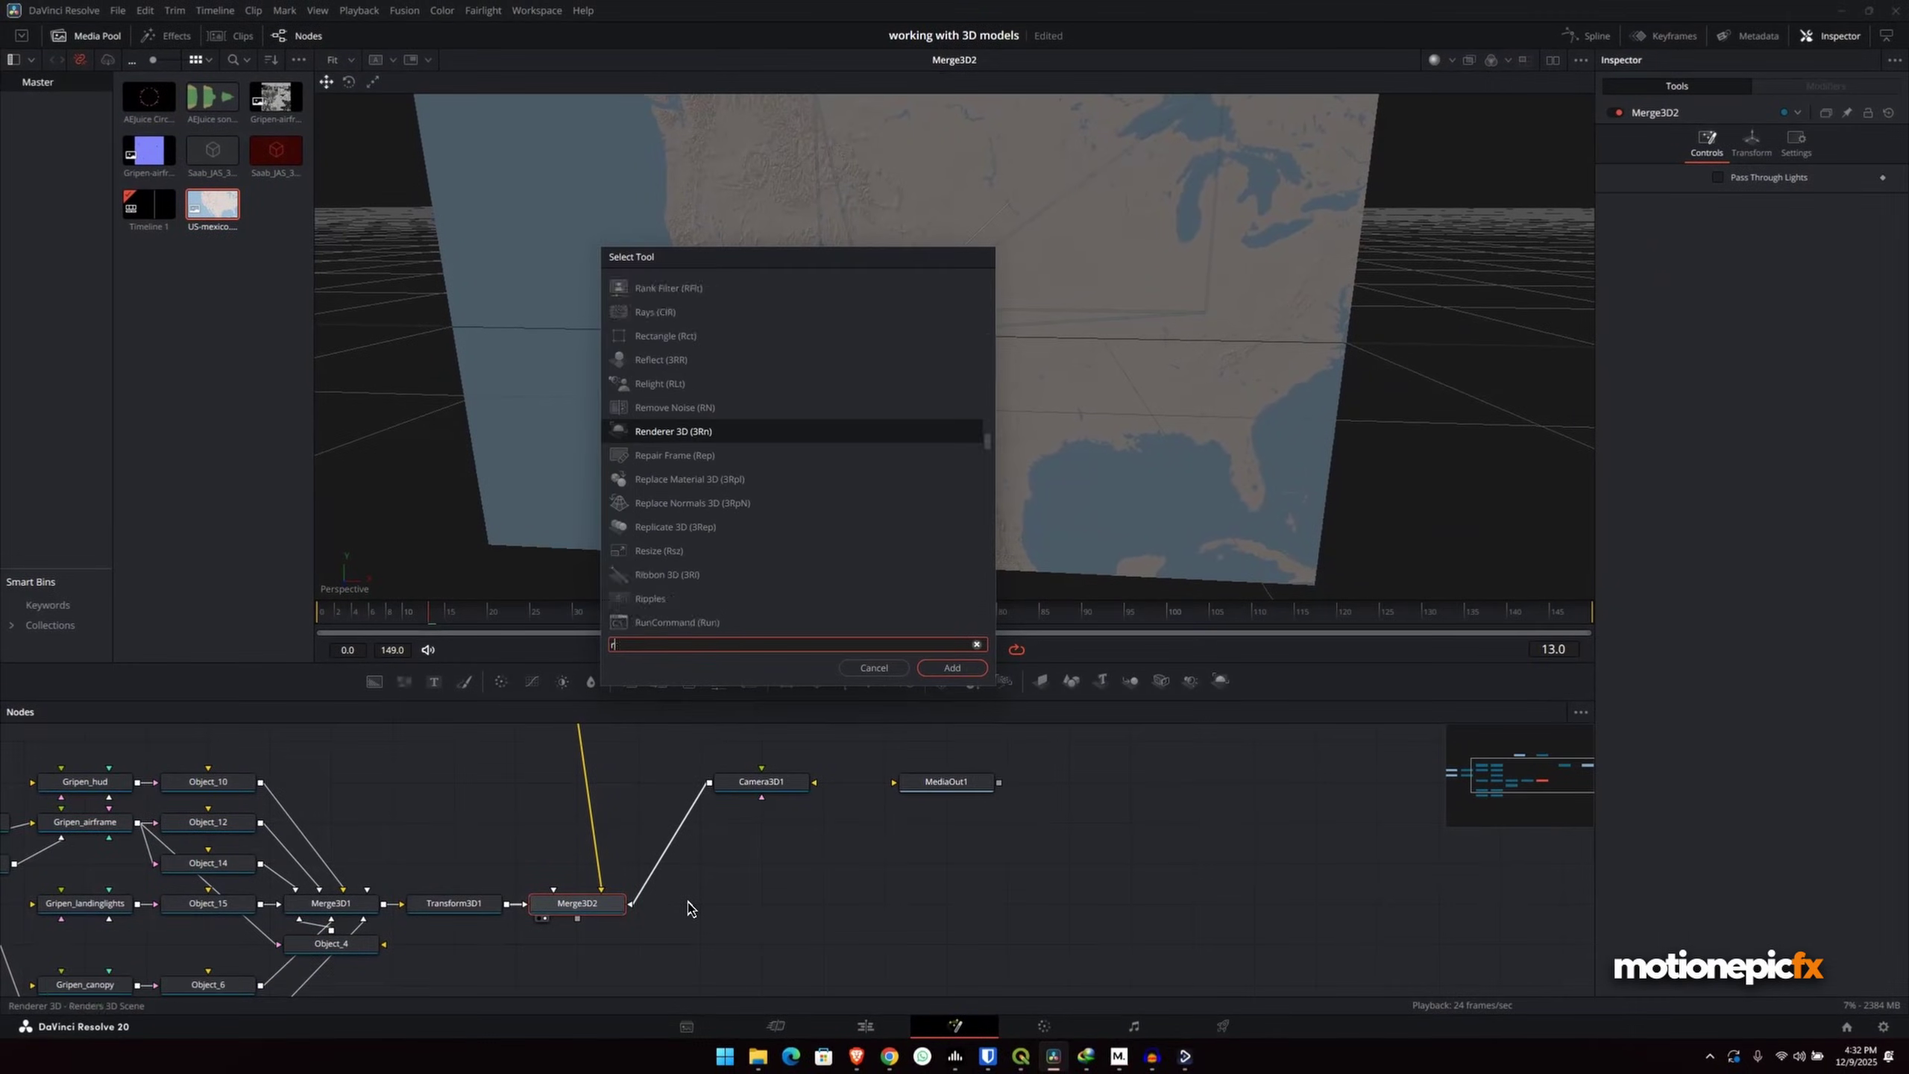
pyautogui.write('end')
pyautogui.press('Return')
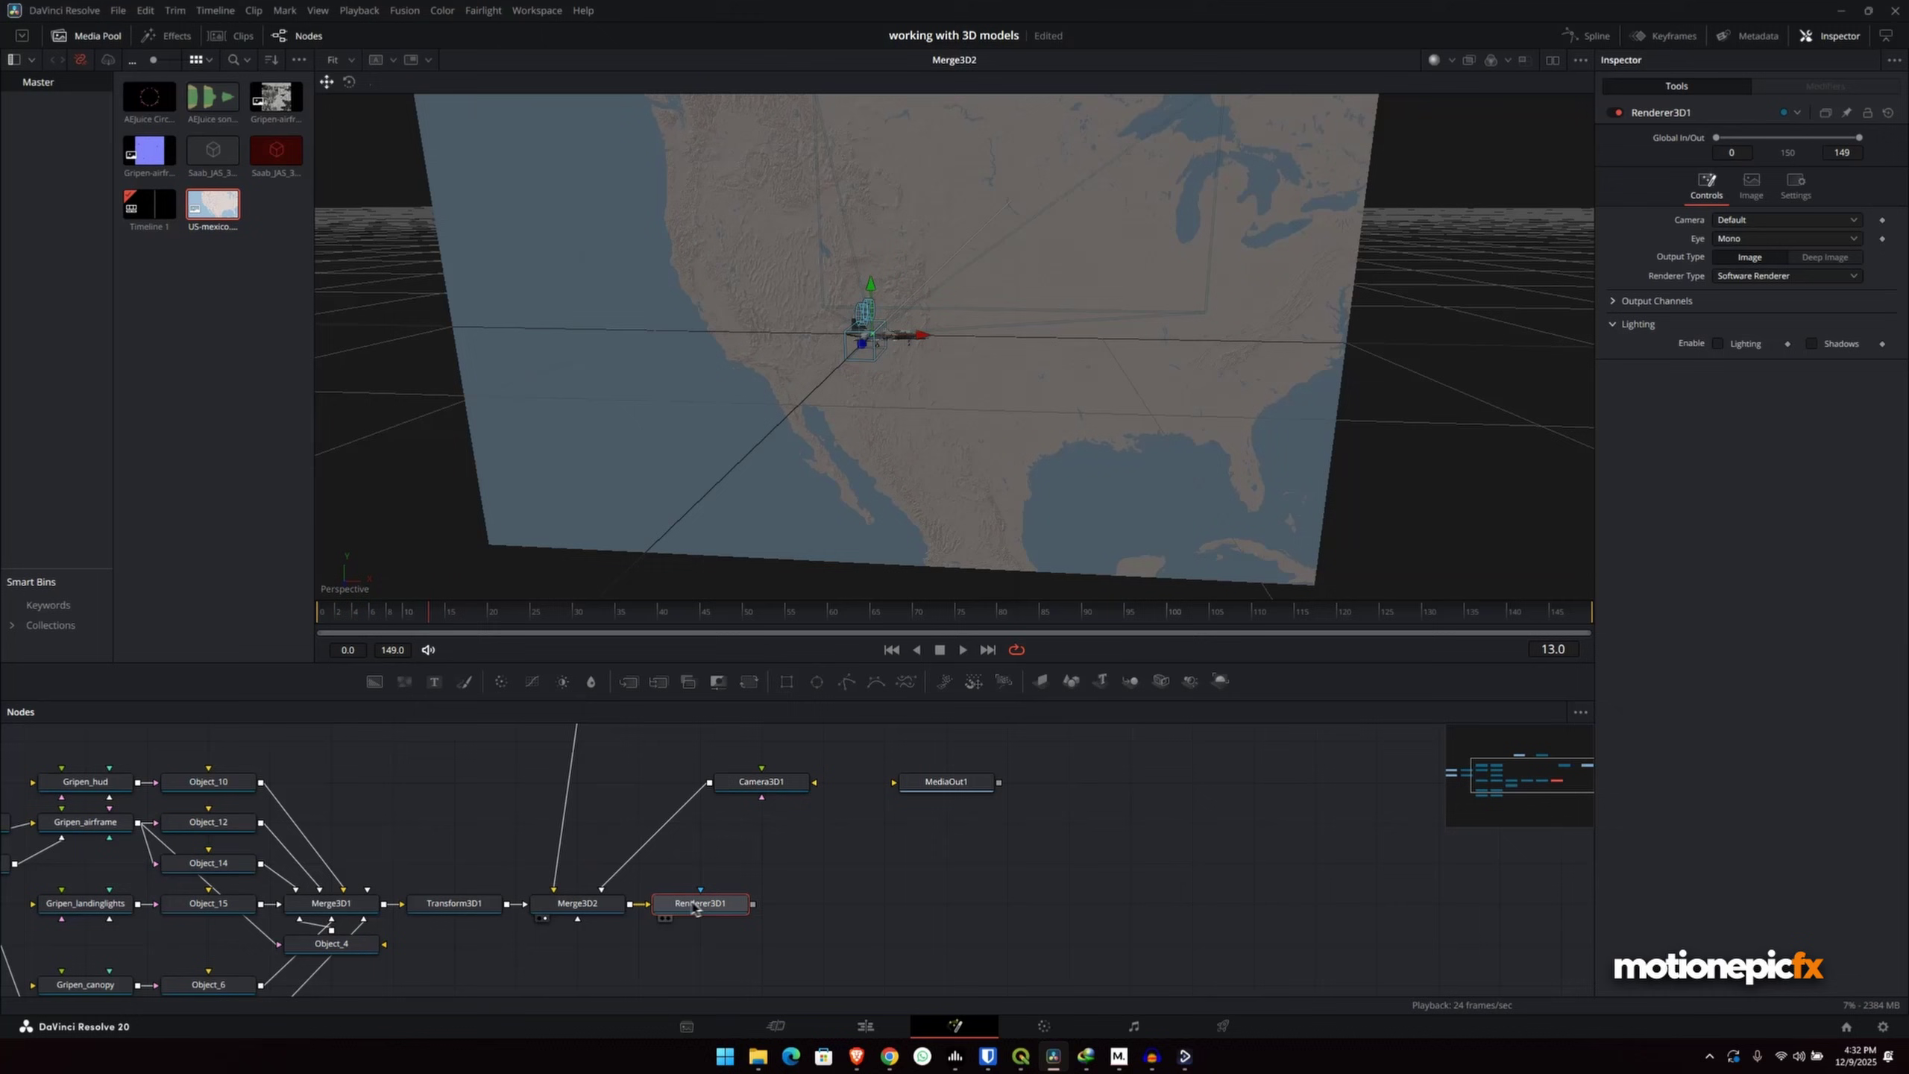
pyautogui.moveTo(736, 905); pyautogui.dragTo(972, 448)
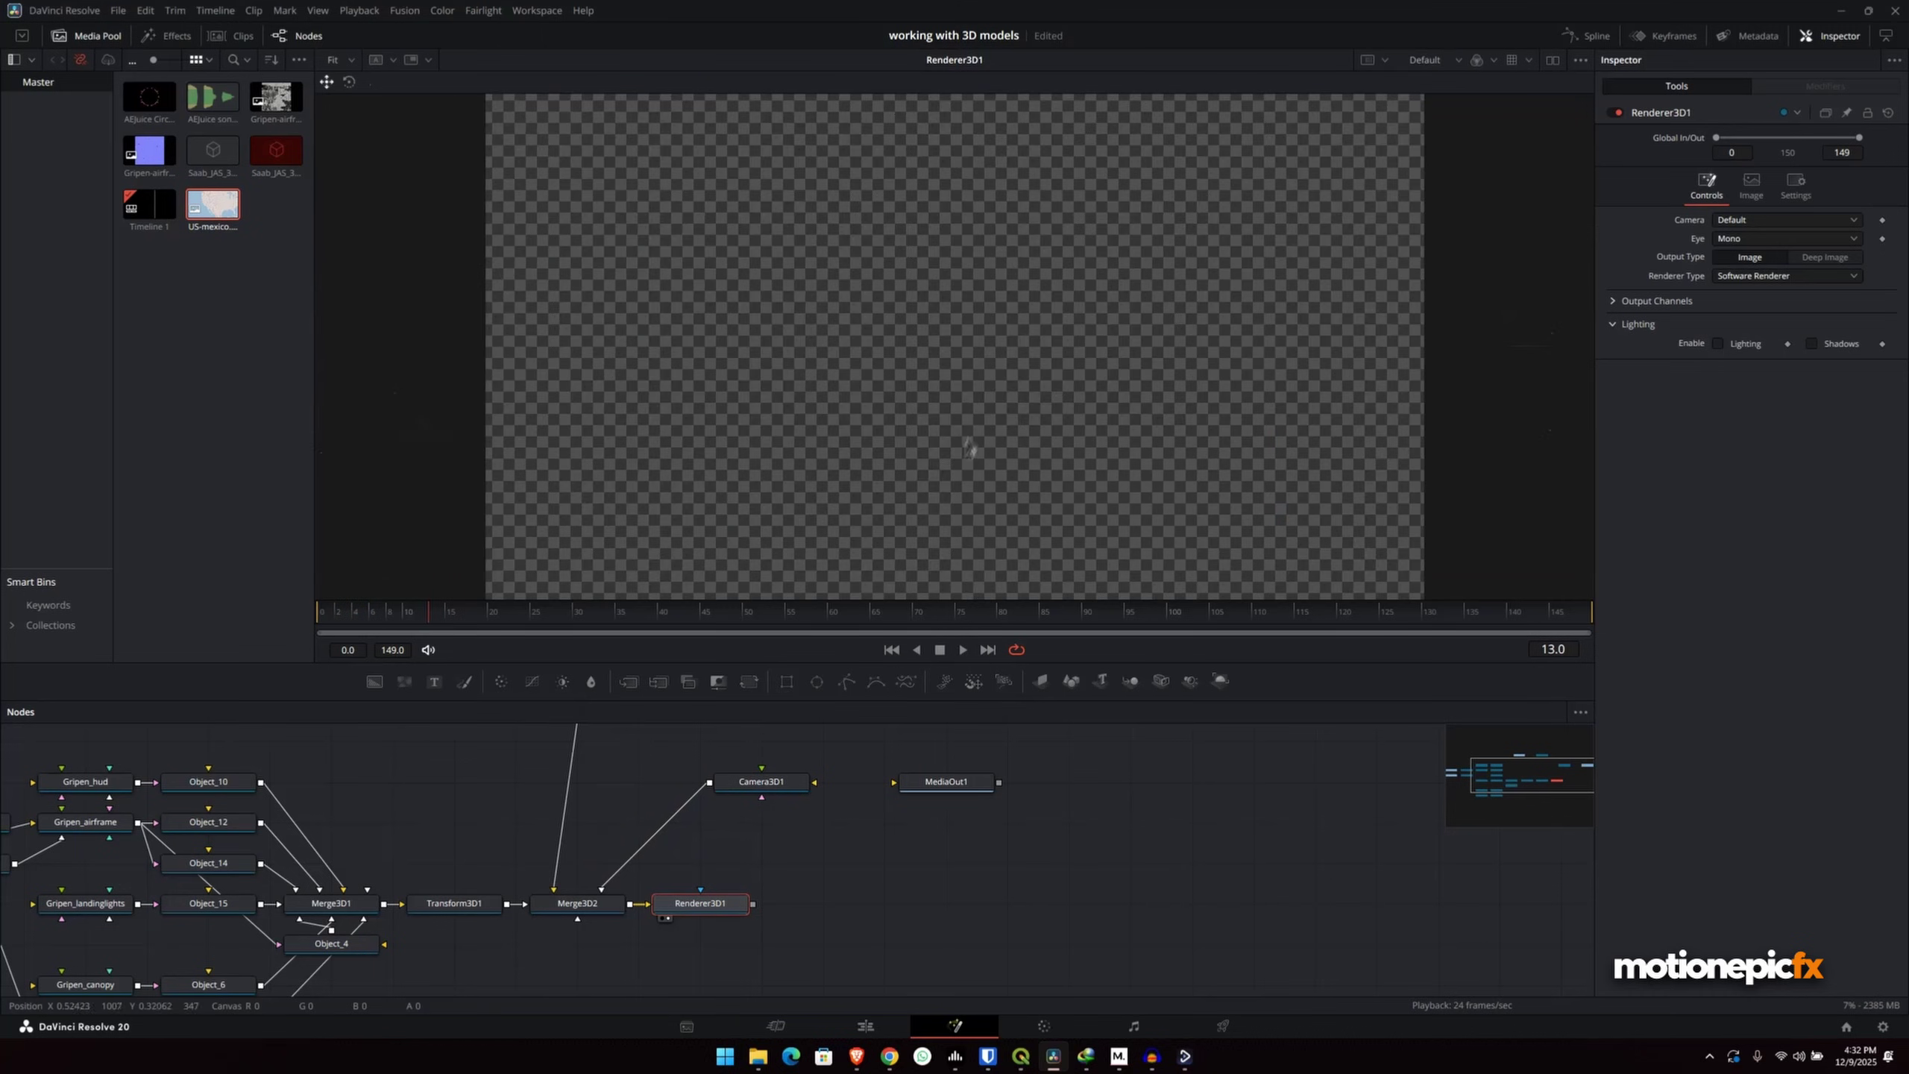
# - Move Camera3D1 back along its Z translation until the map fills the rendered frame
pyautogui.click(774, 787)
pyautogui.click(1751, 143)
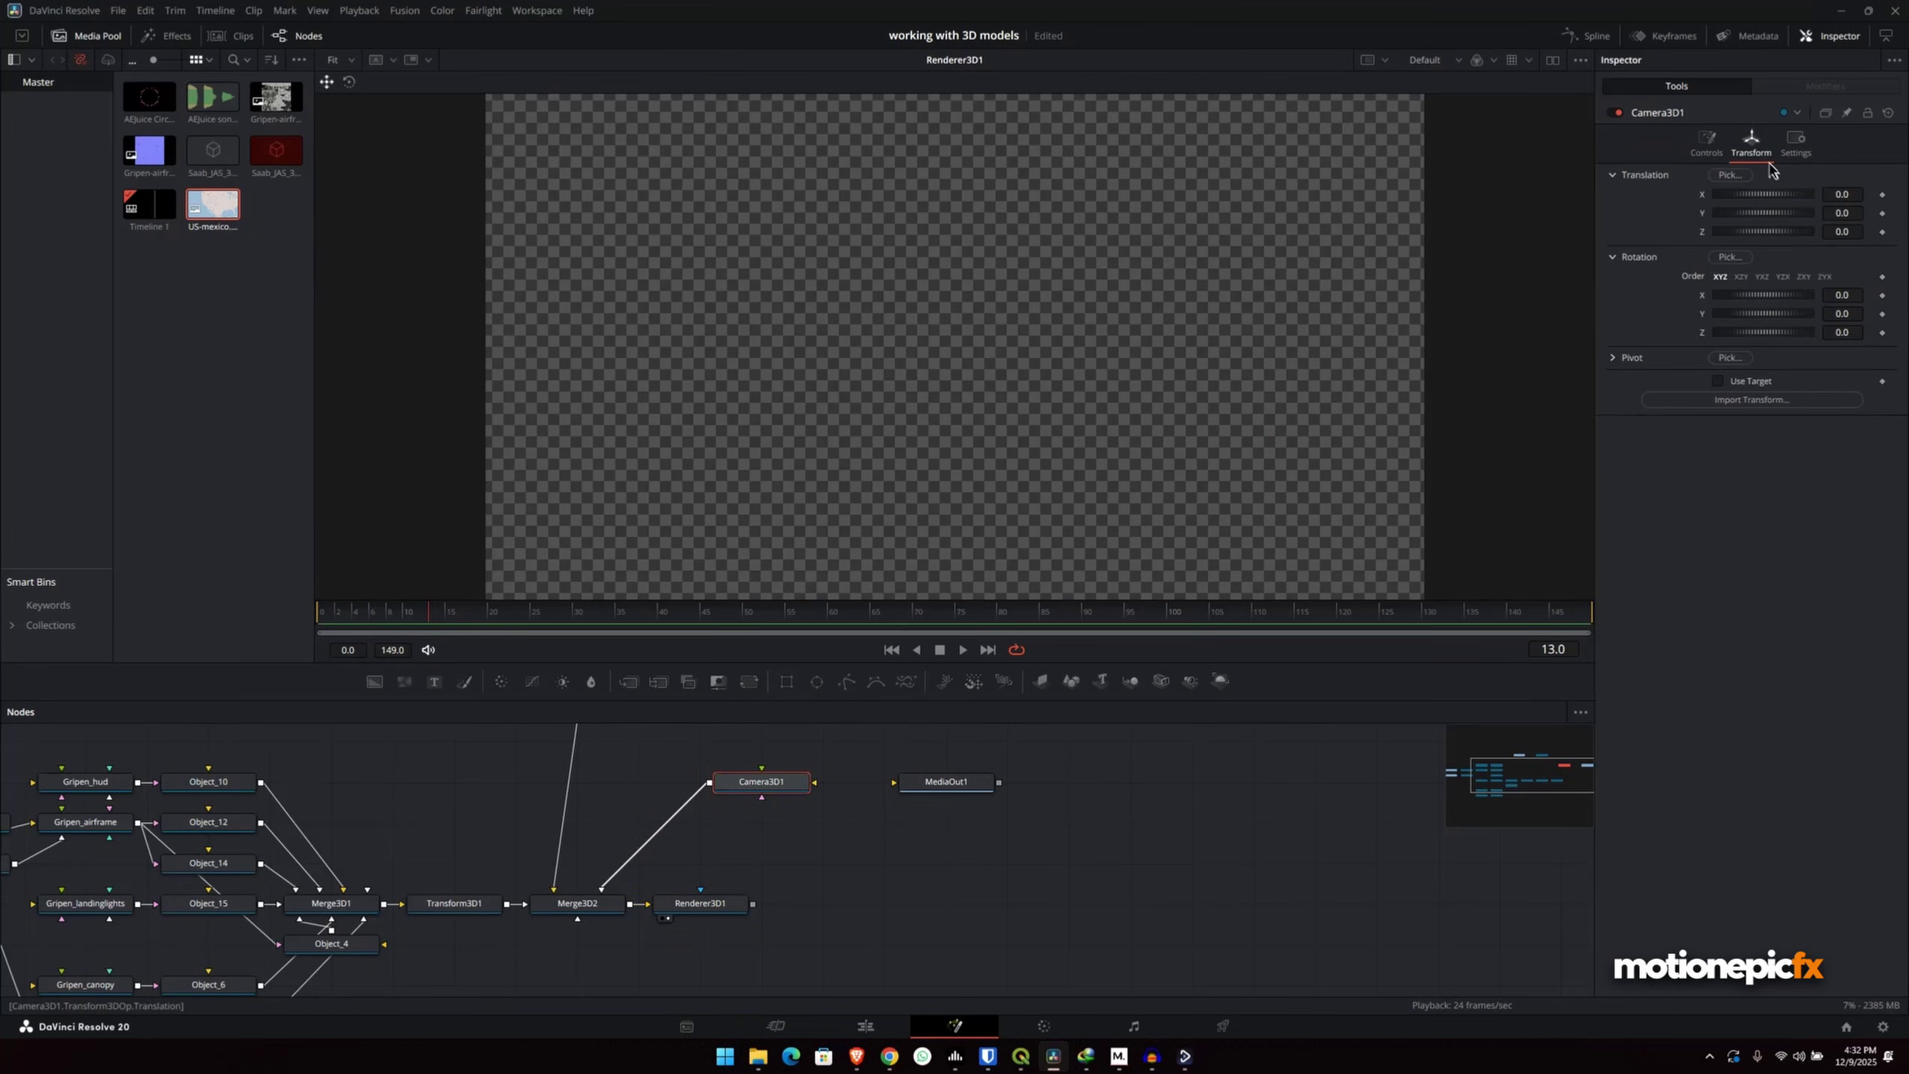
pyautogui.moveTo(1768, 235); pyautogui.dragTo(1776, 232)
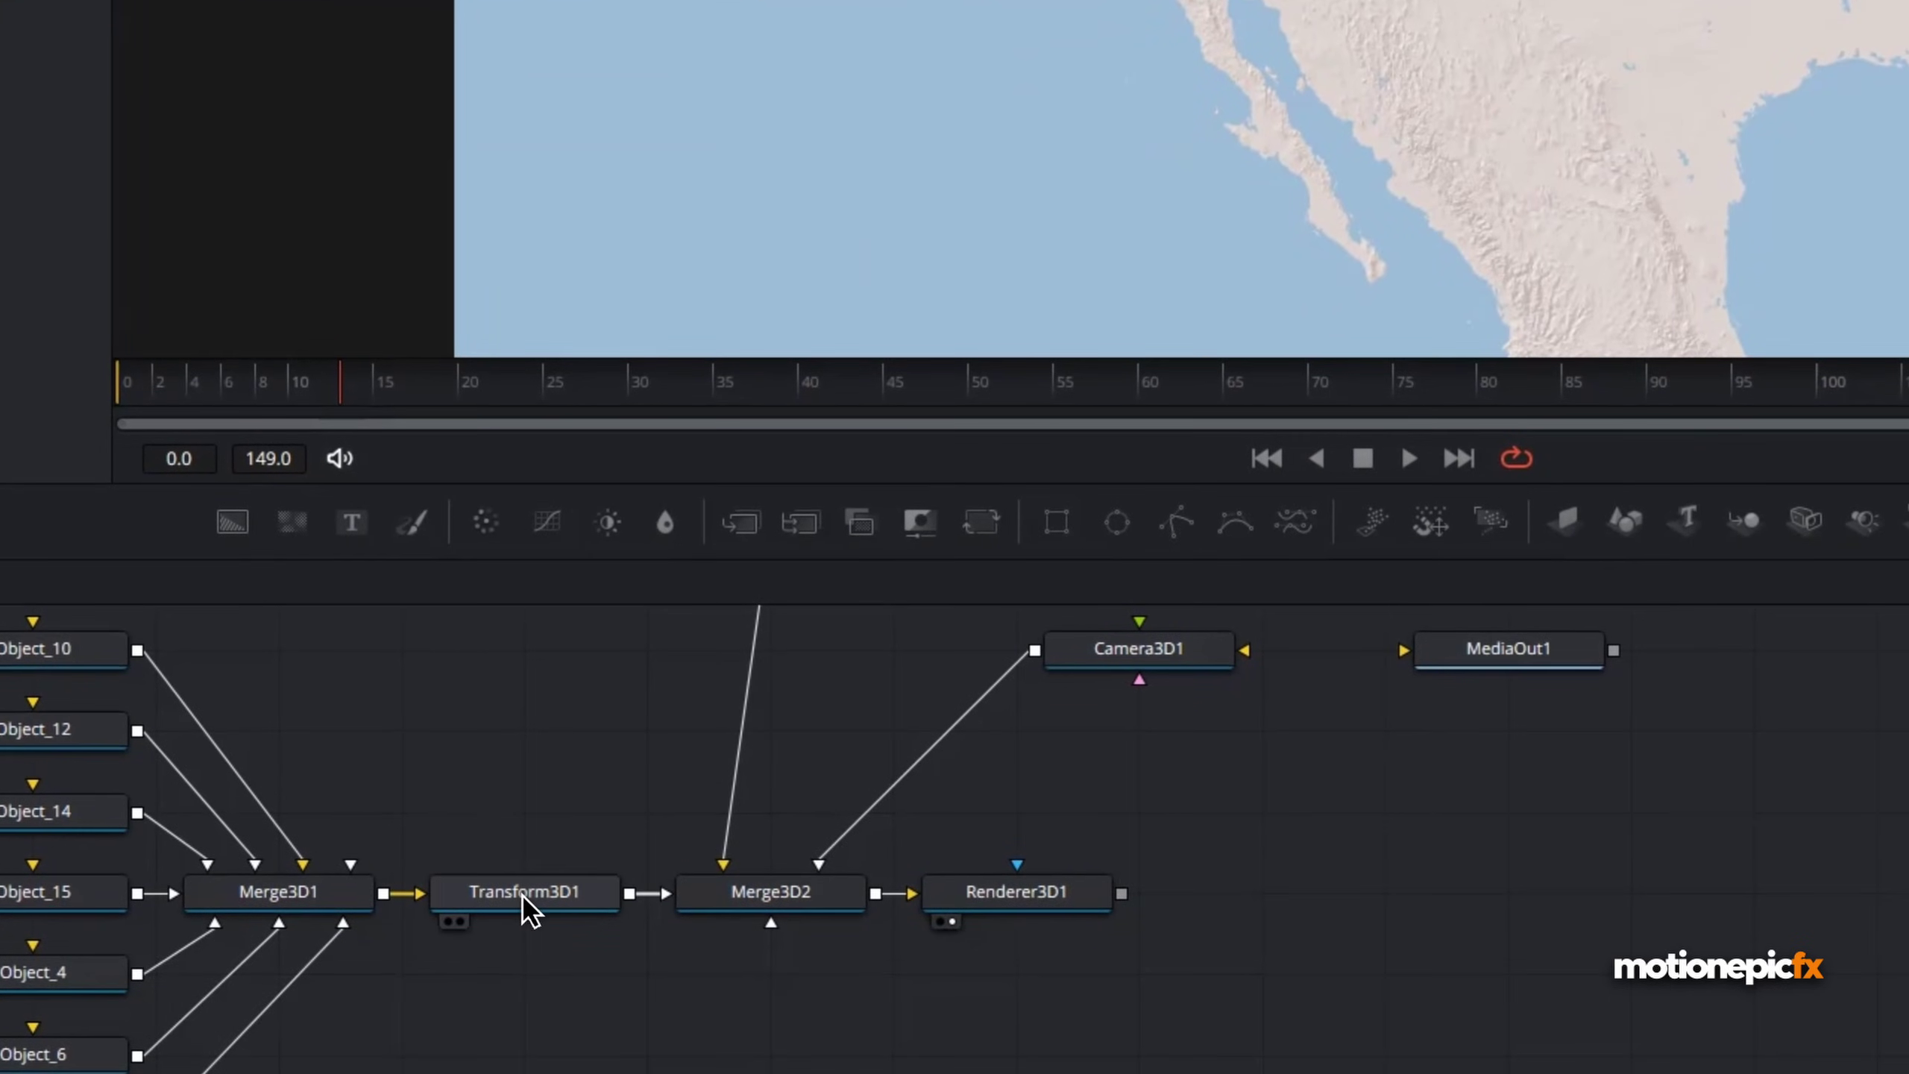
# - In Transform3D1, rotate the jet 90 degrees about X and move it to 0.08 along Z, in front of the map
pyautogui.click(524, 874)
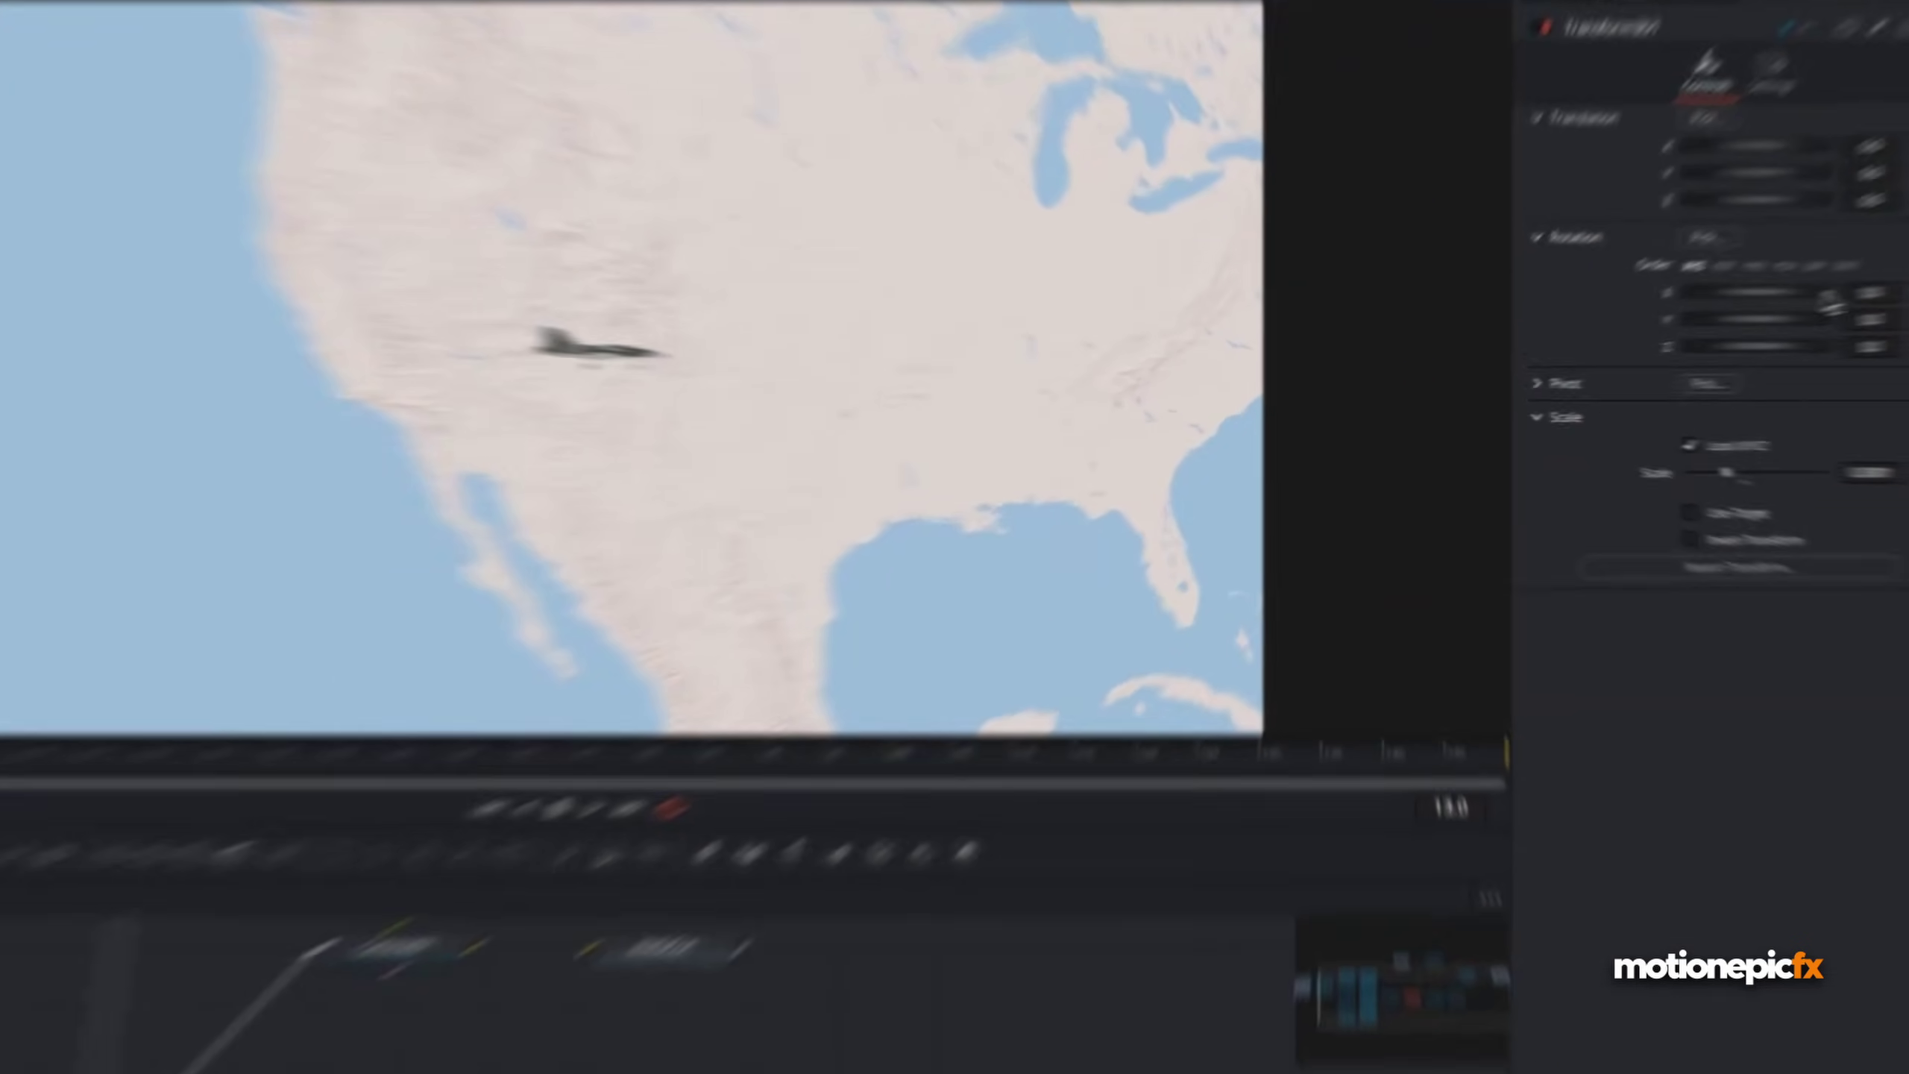
pyautogui.moveTo(1753, 300)
pyautogui.mouseDown()
pyautogui.moveTo(1823, 315)
pyautogui.moveTo(1771, 311)
pyautogui.mouseUp()
pyautogui.click(1887, 295)
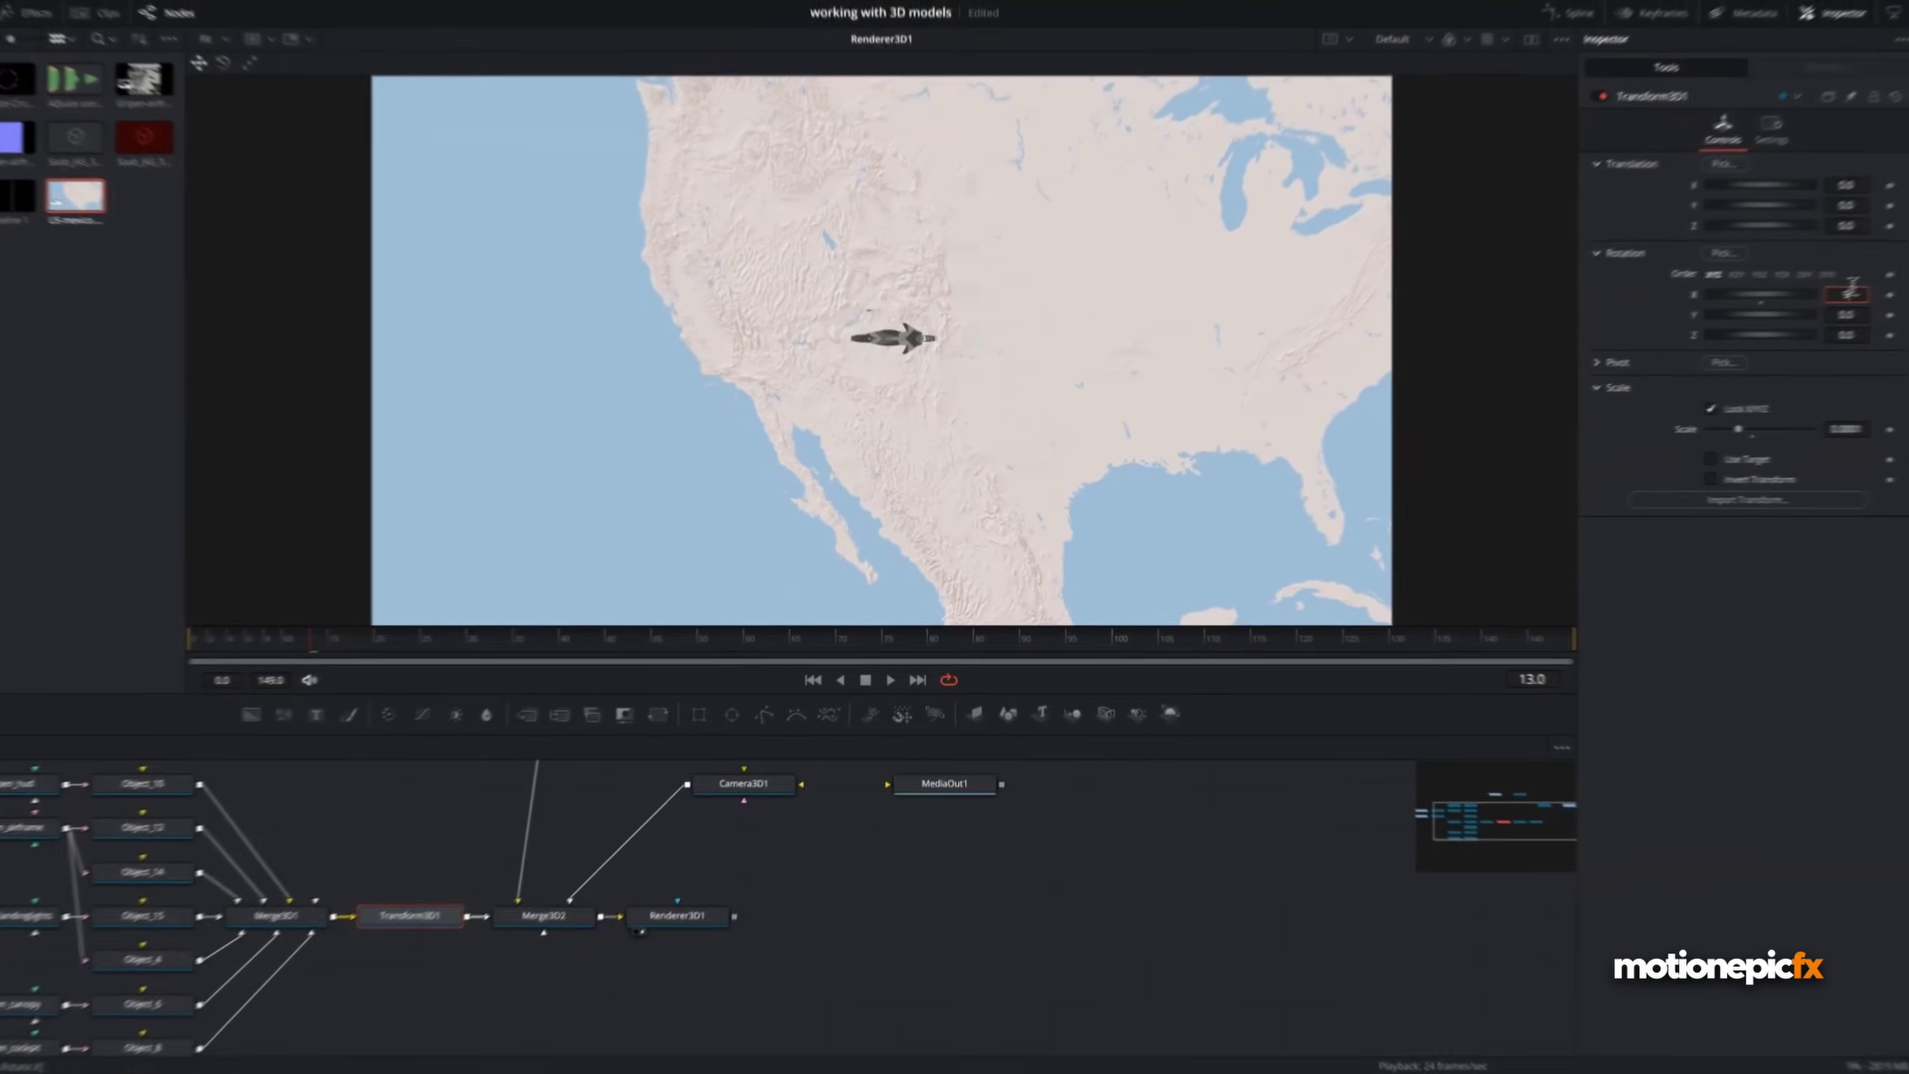
pyautogui.write('90')
pyautogui.press('Tab')
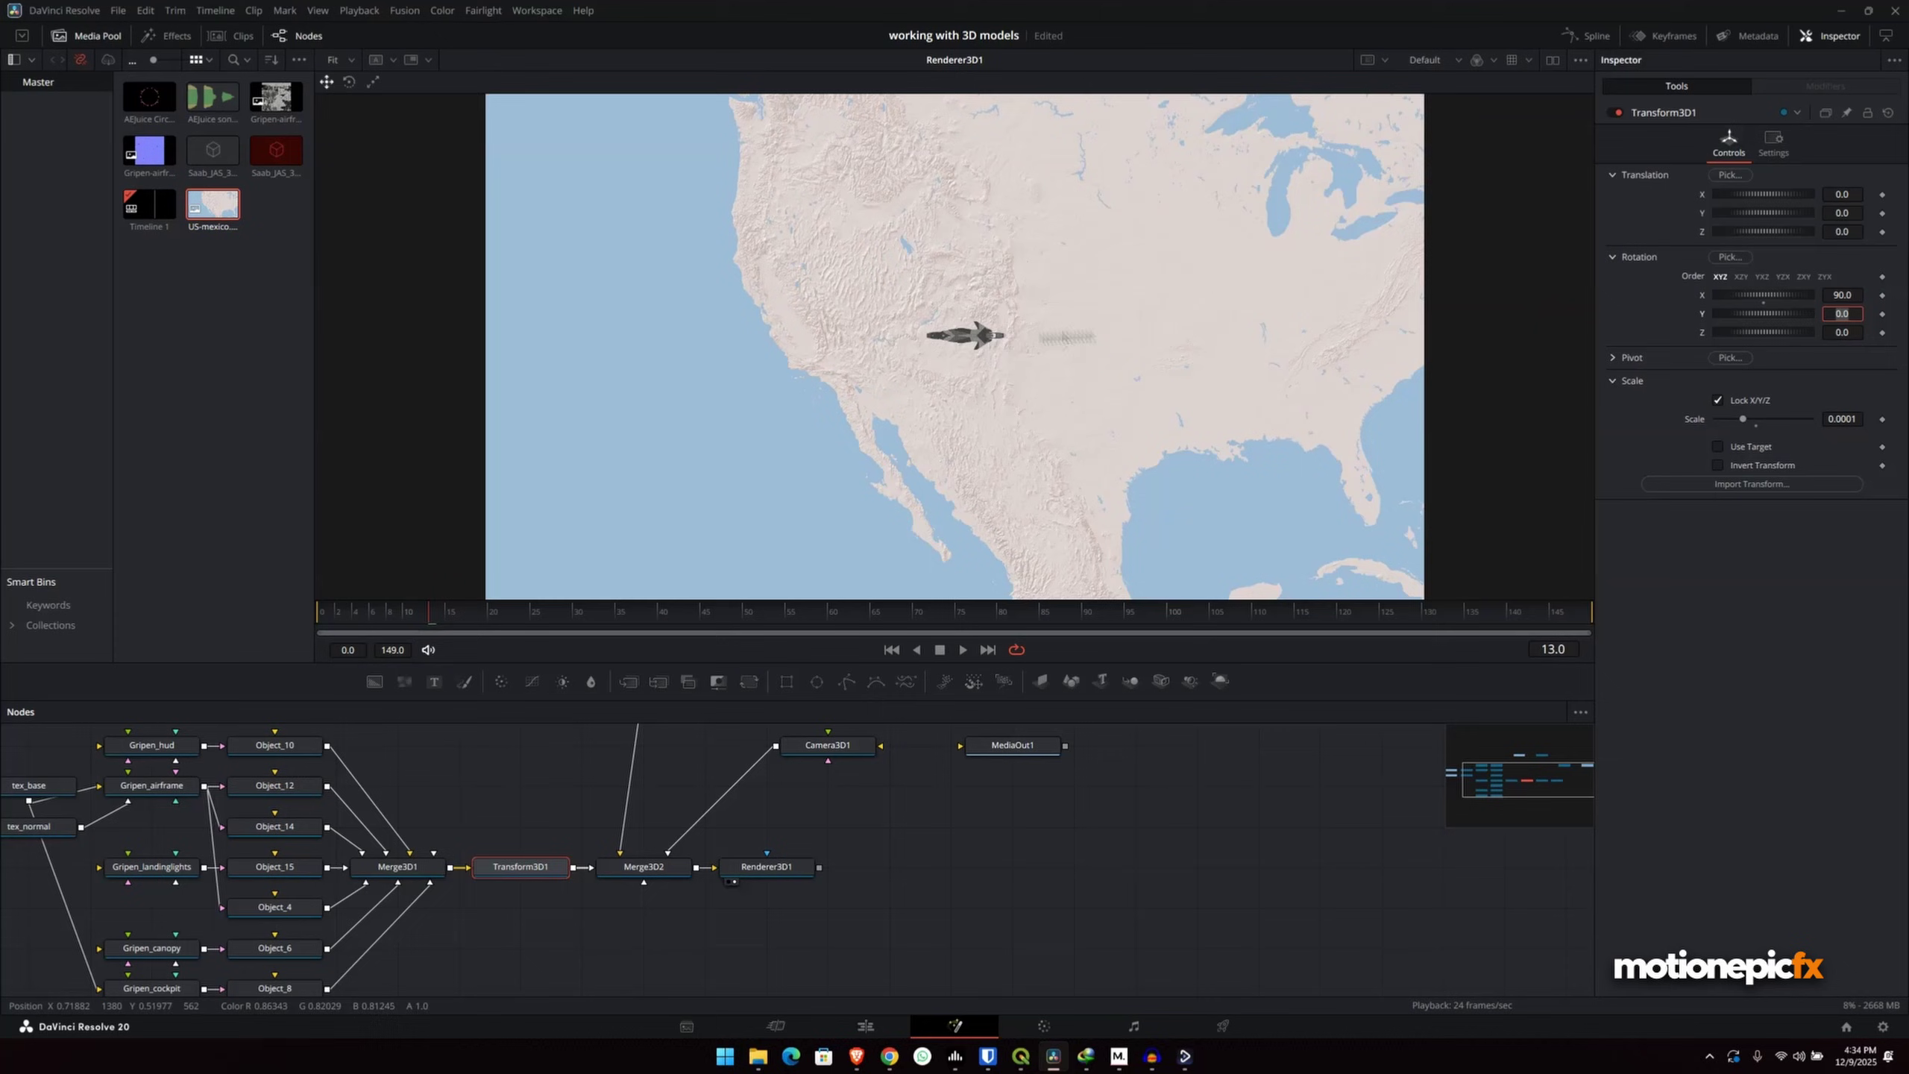
pyautogui.moveTo(1759, 235); pyautogui.dragTo(1830, 255)
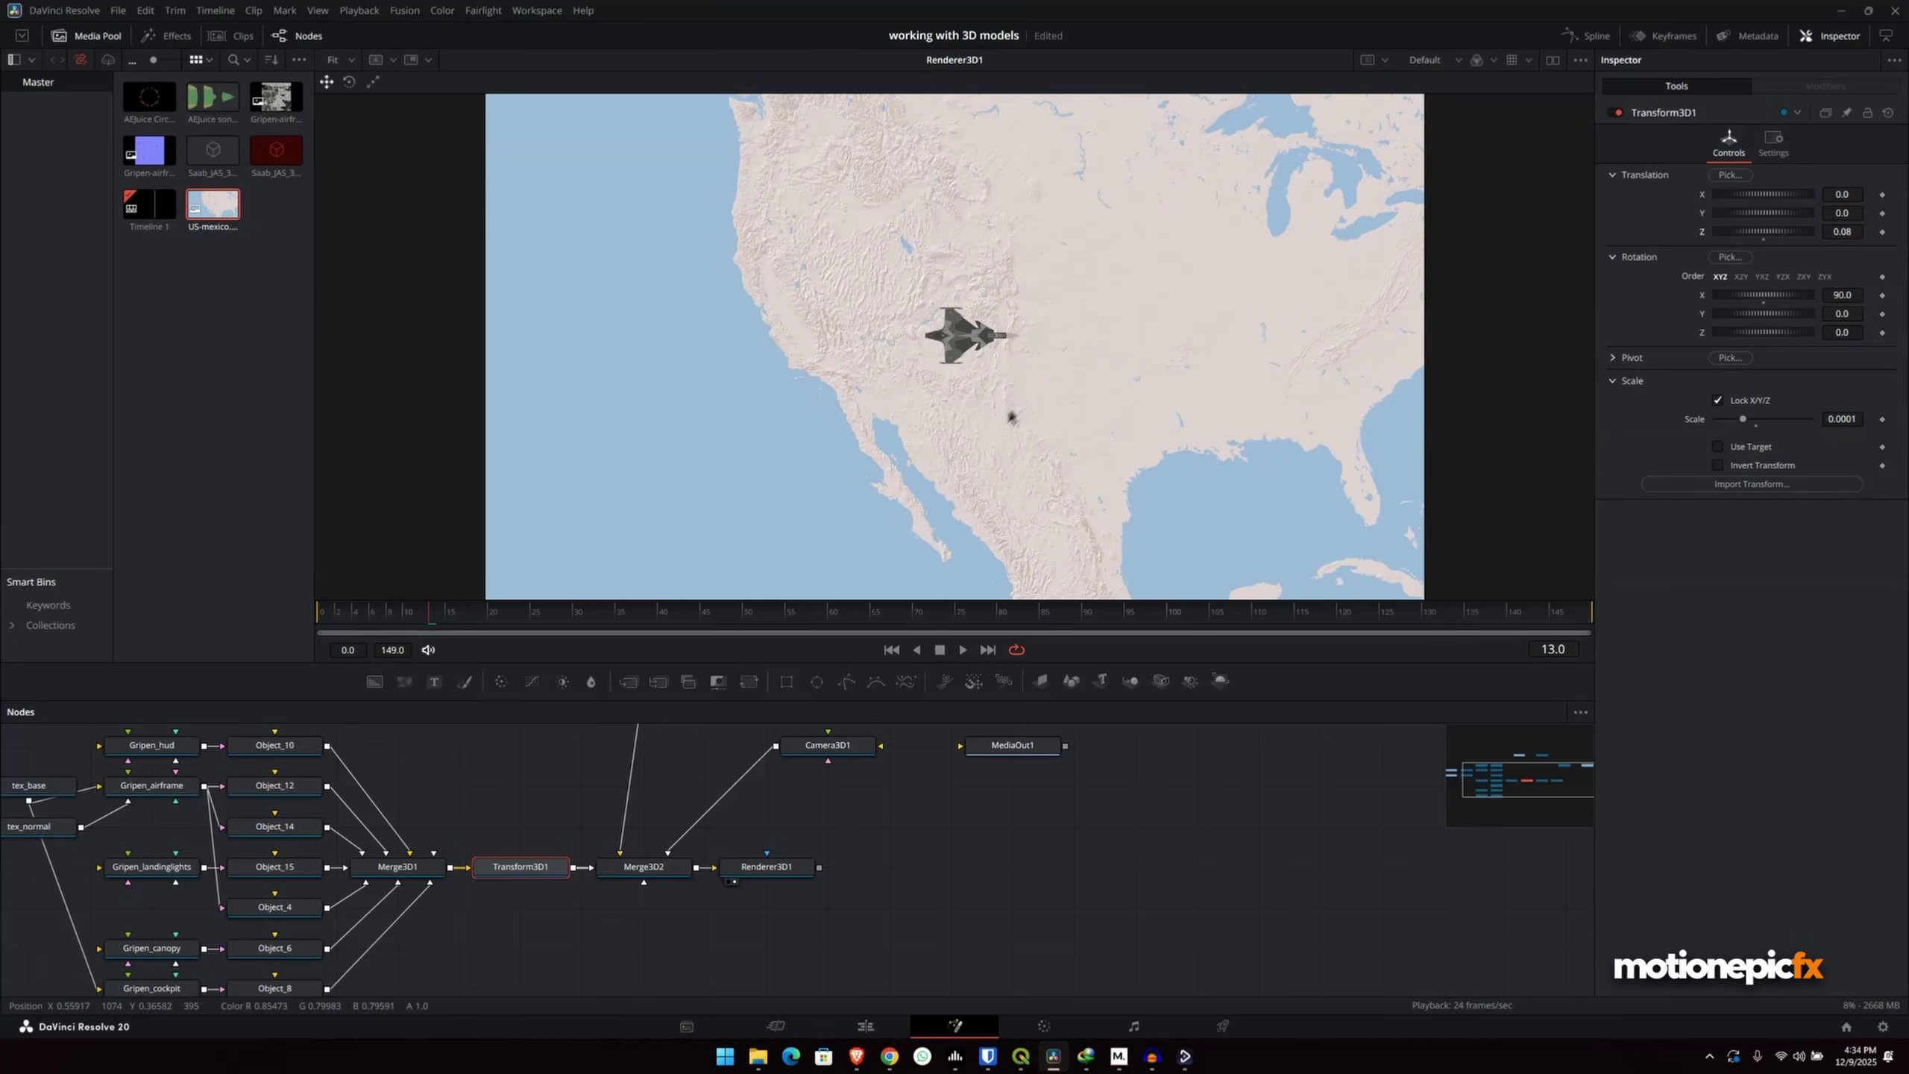
# - Move MediaOut1 farther away from Camera3D1 to free space in the node graph
pyautogui.click(852, 854)
pyautogui.scroll(3, 809, 859)
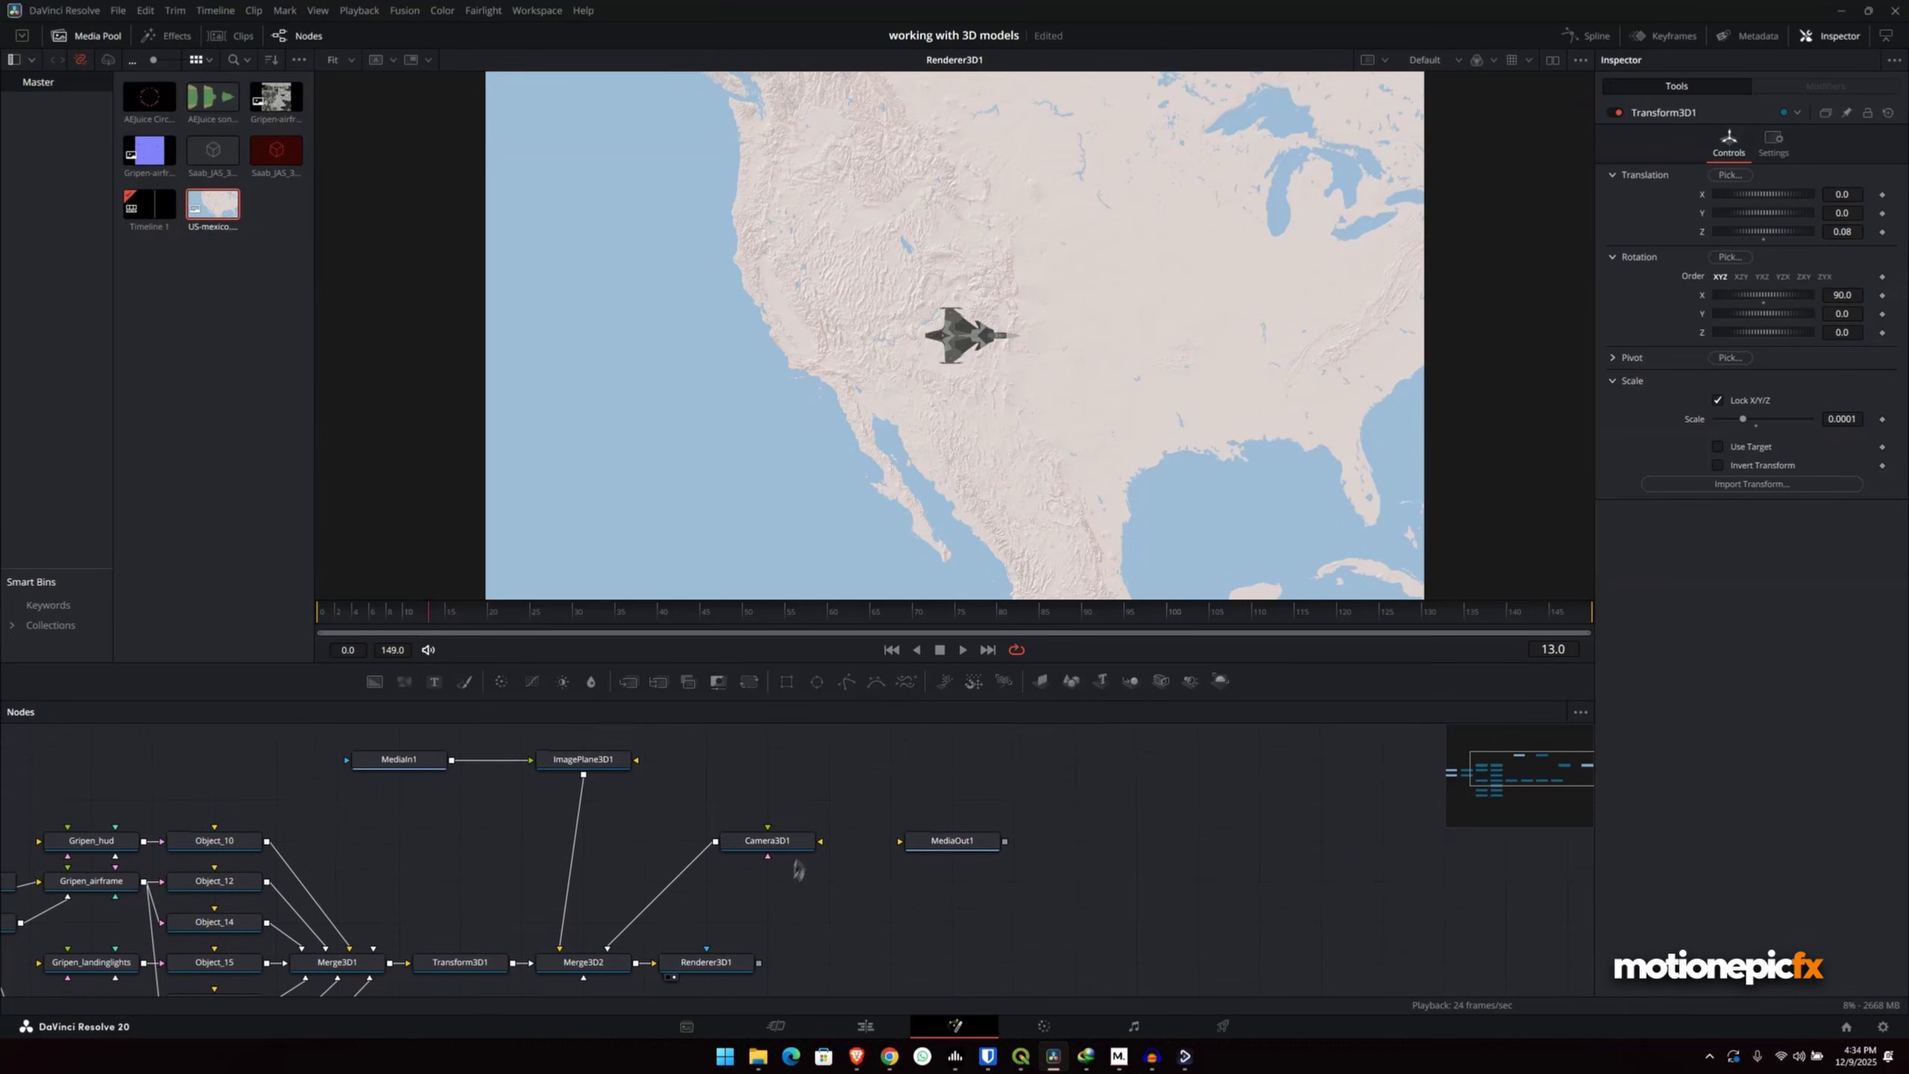
pyautogui.scroll(-1, 798, 868)
pyautogui.moveTo(924, 814); pyautogui.dragTo(1109, 814)
pyautogui.click(1089, 820)
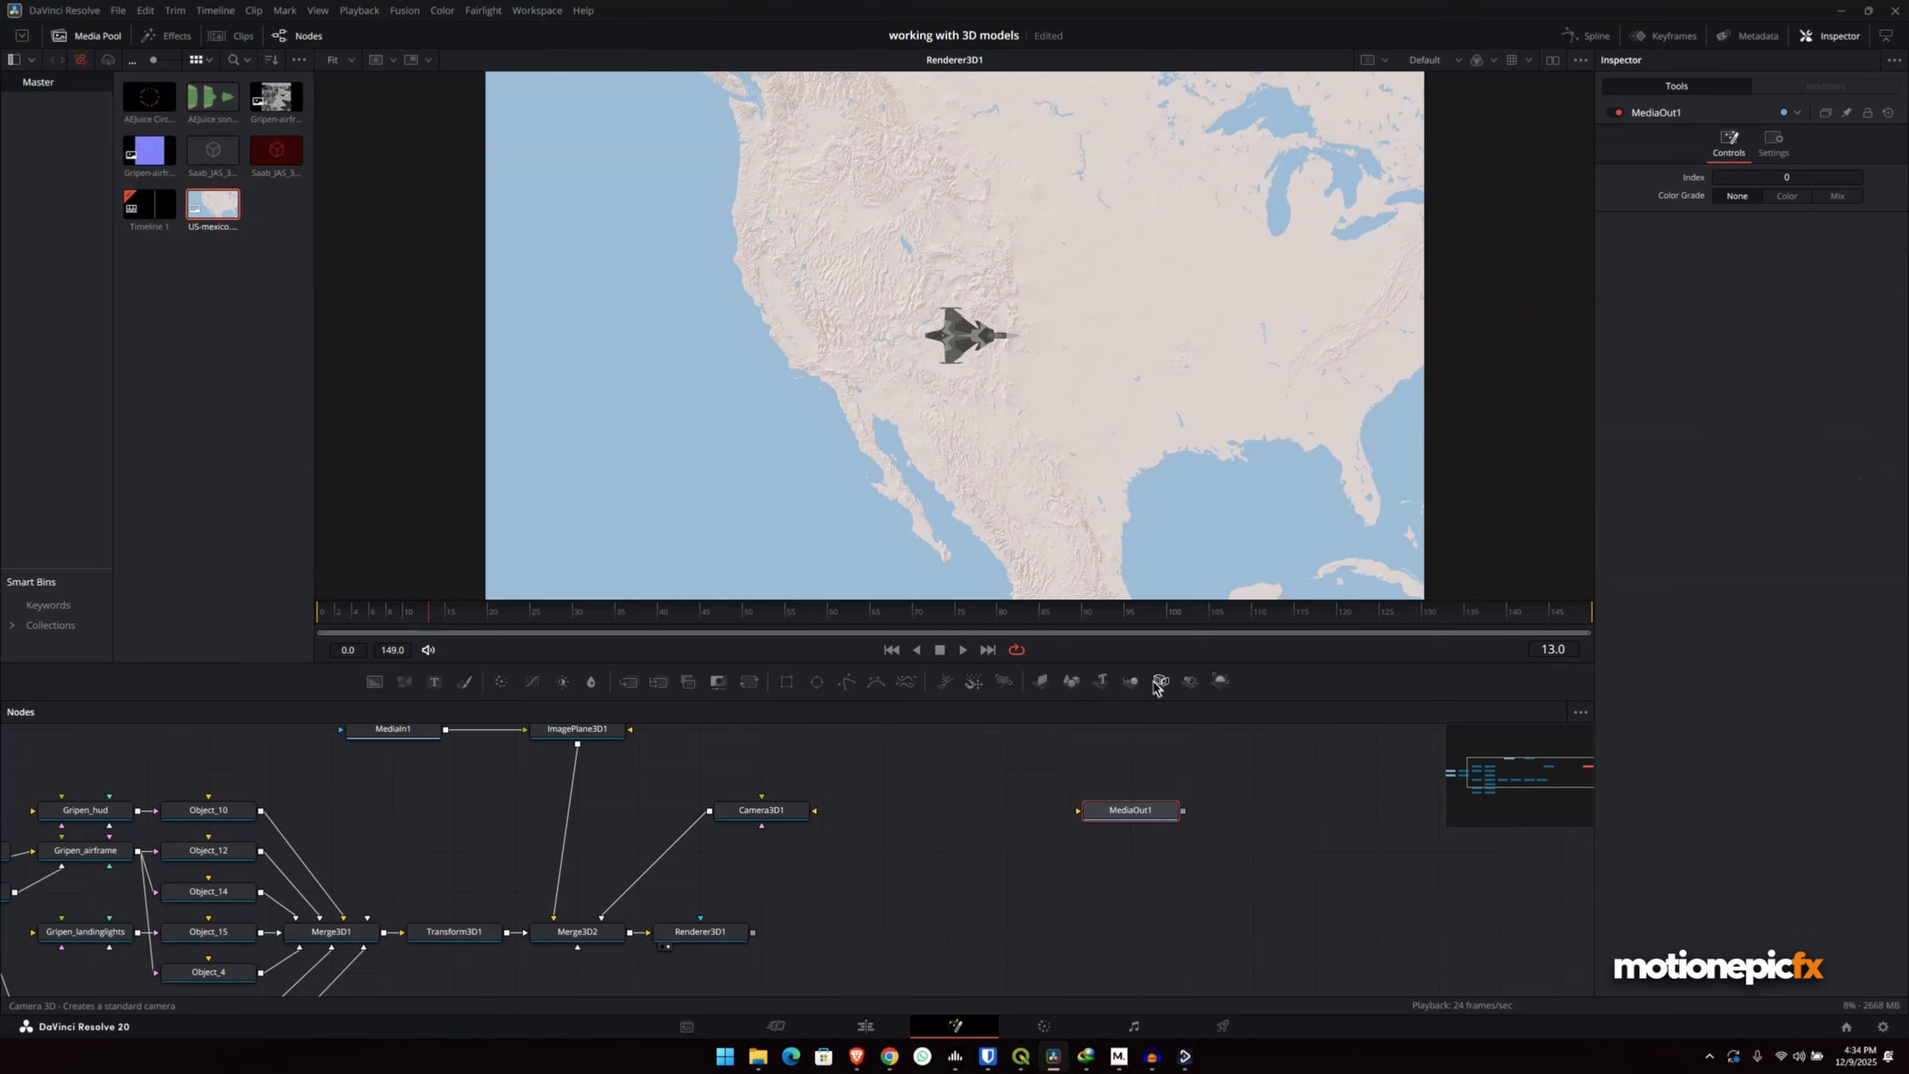
# - Add a Directional Light (3DL) node to the empty node graph area and connect its output to Merge3D2
pyautogui.click(915, 853)
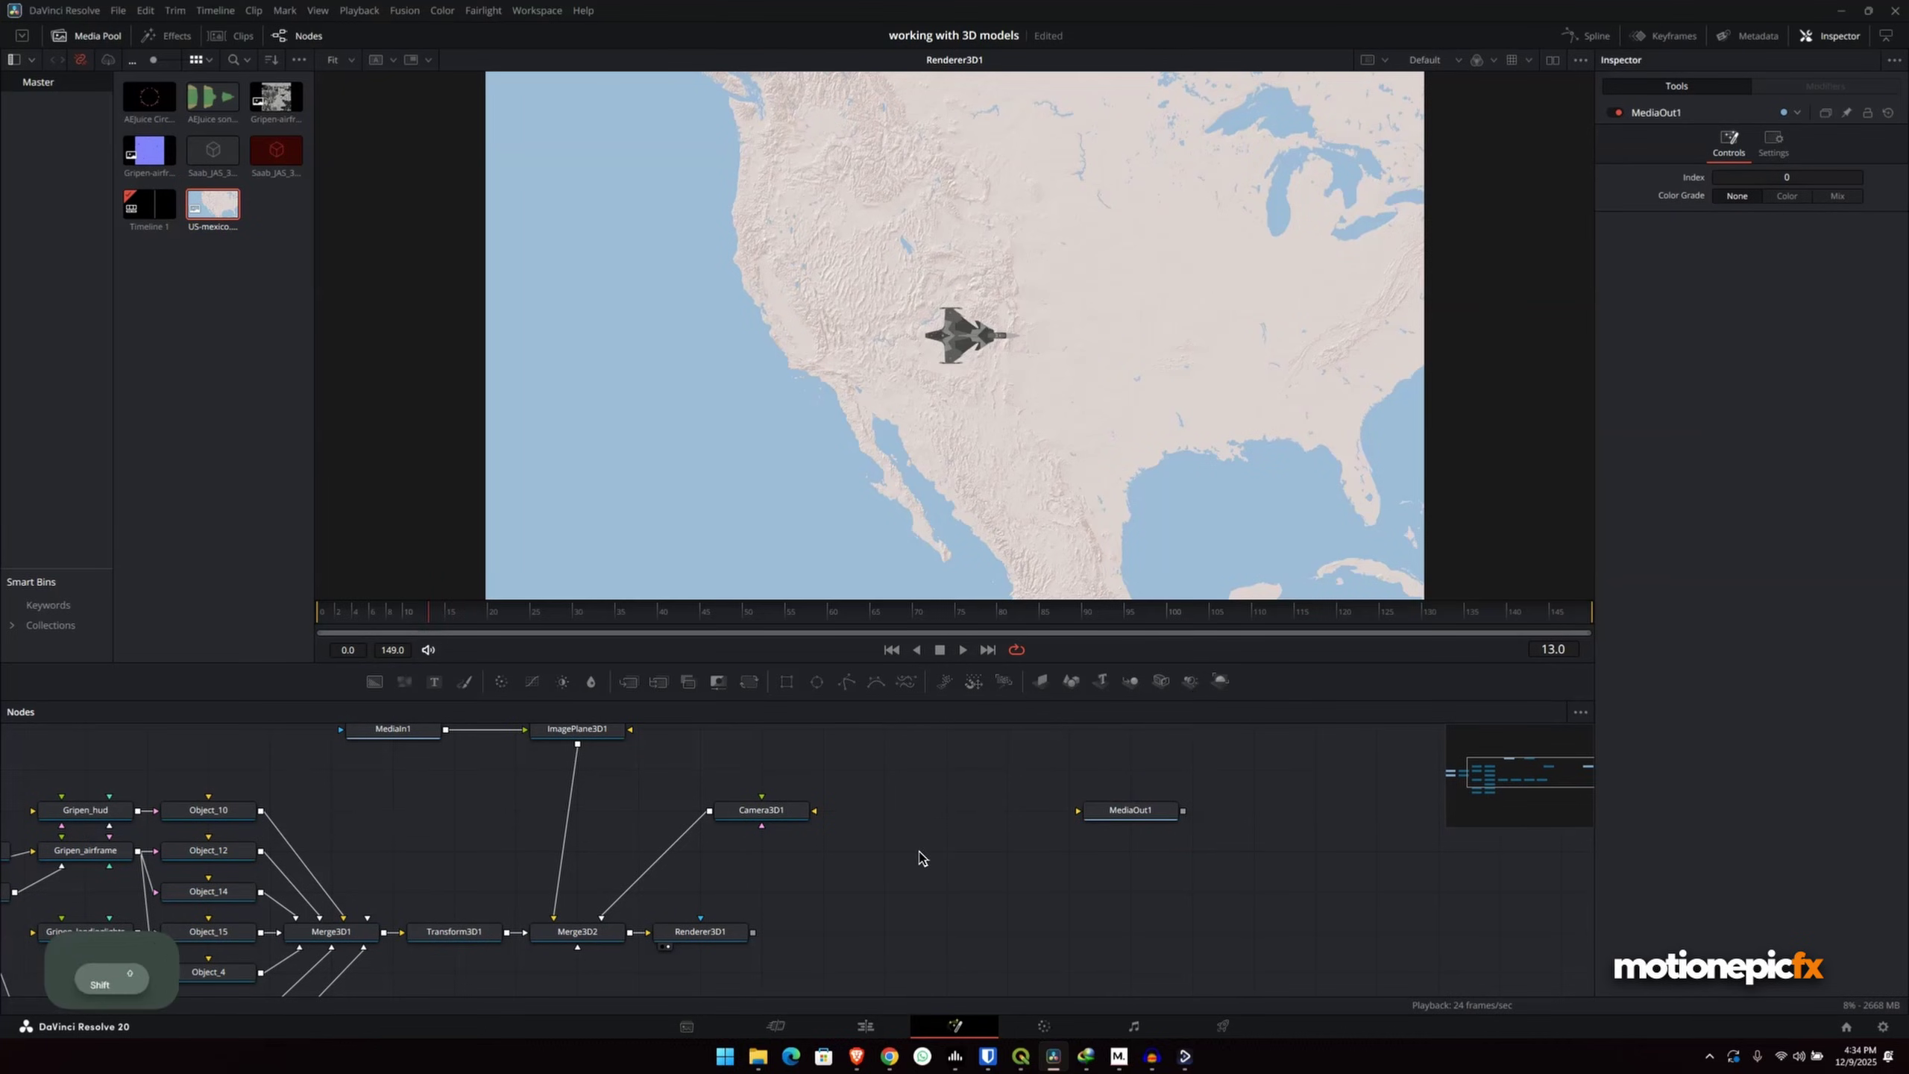
pyautogui.hotkey('shift', 'space')
pyautogui.write('dire')
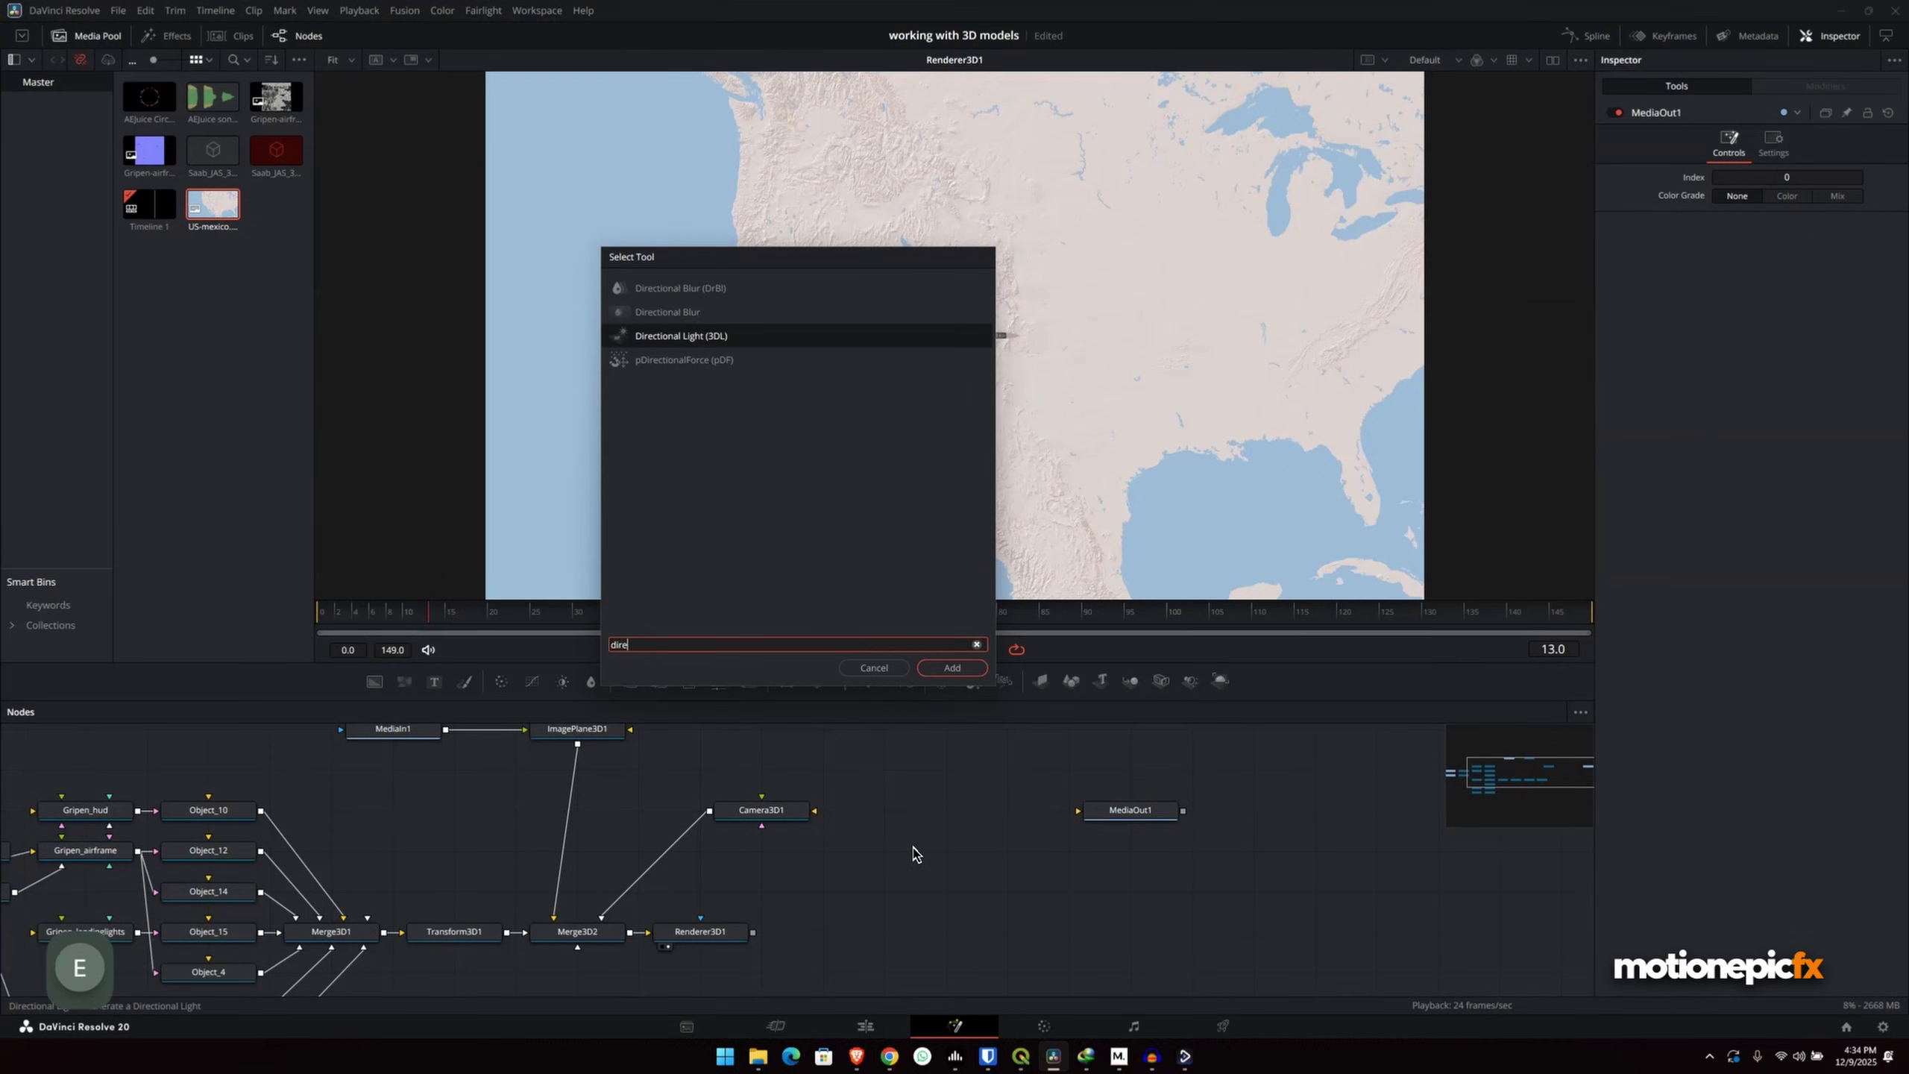
pyautogui.press('Up')
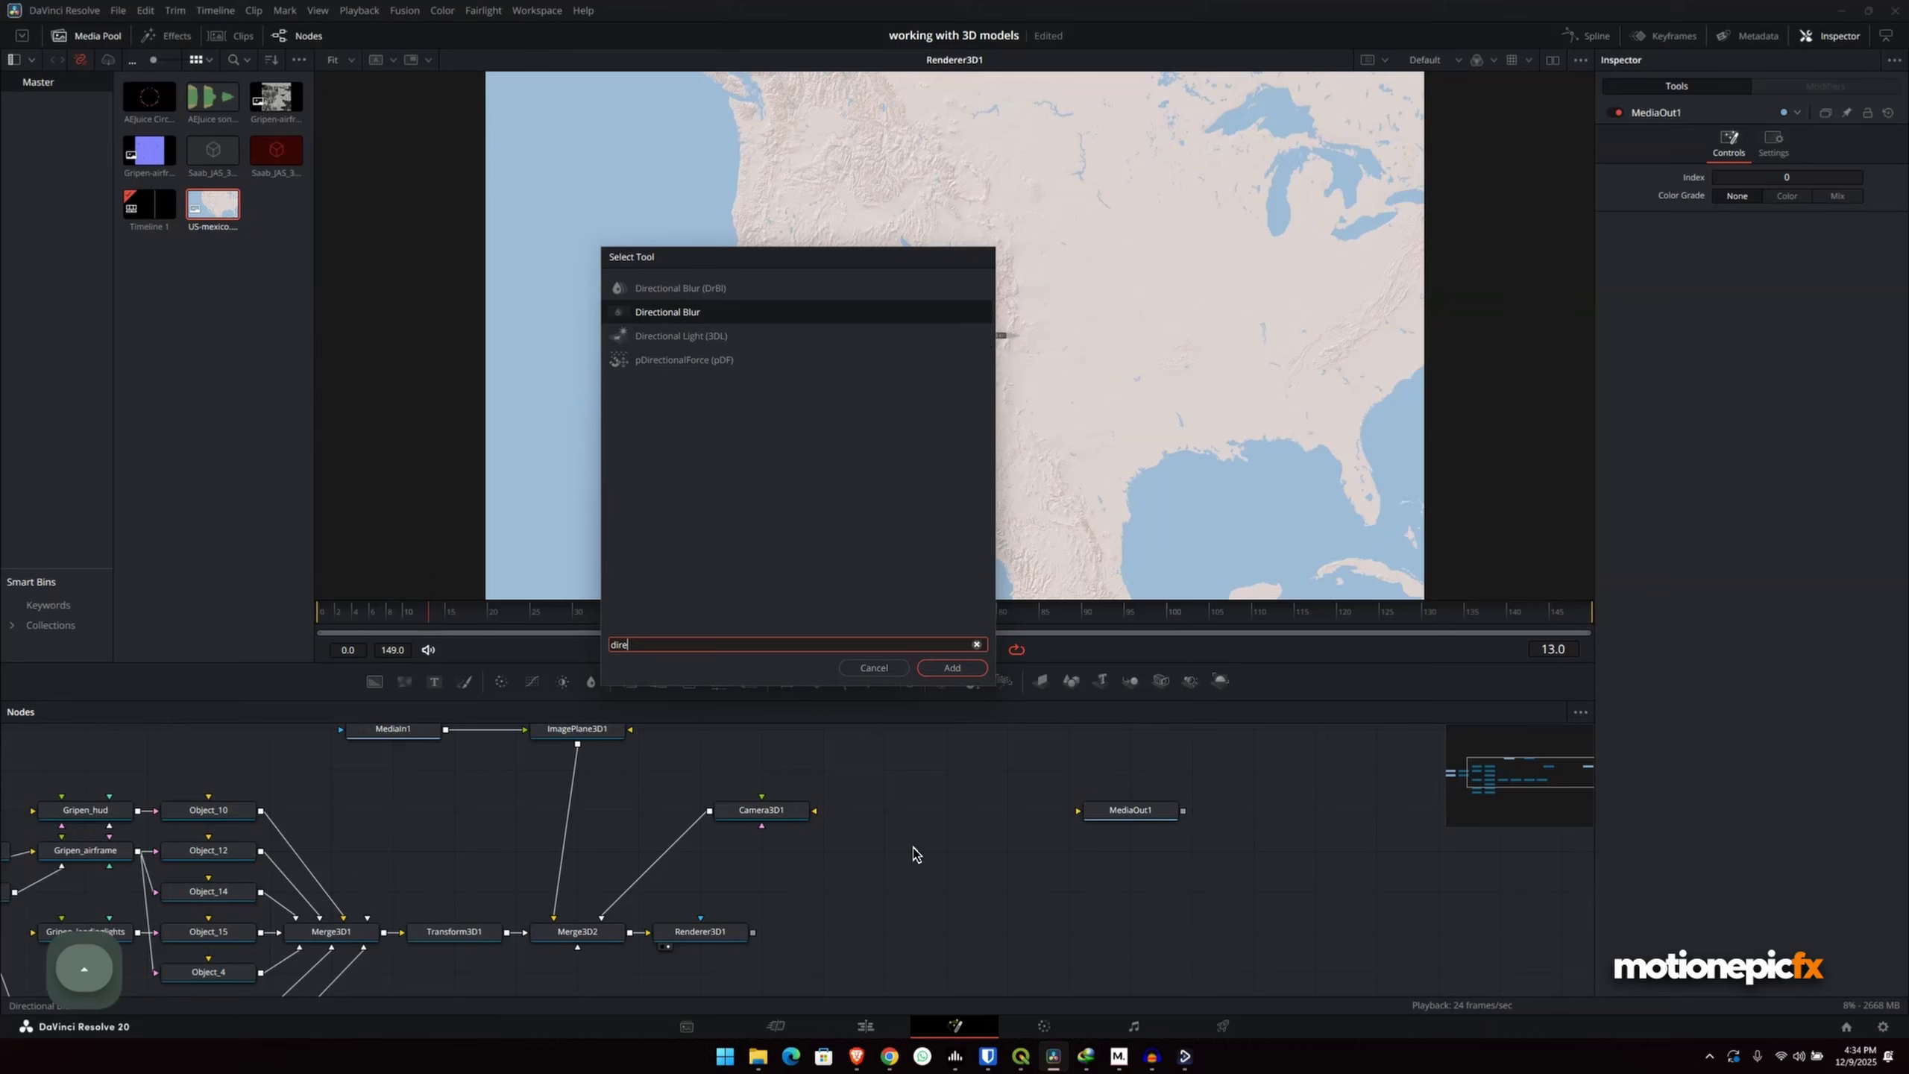
pyautogui.press('Up')
pyautogui.press('Down')
pyautogui.press('Down')
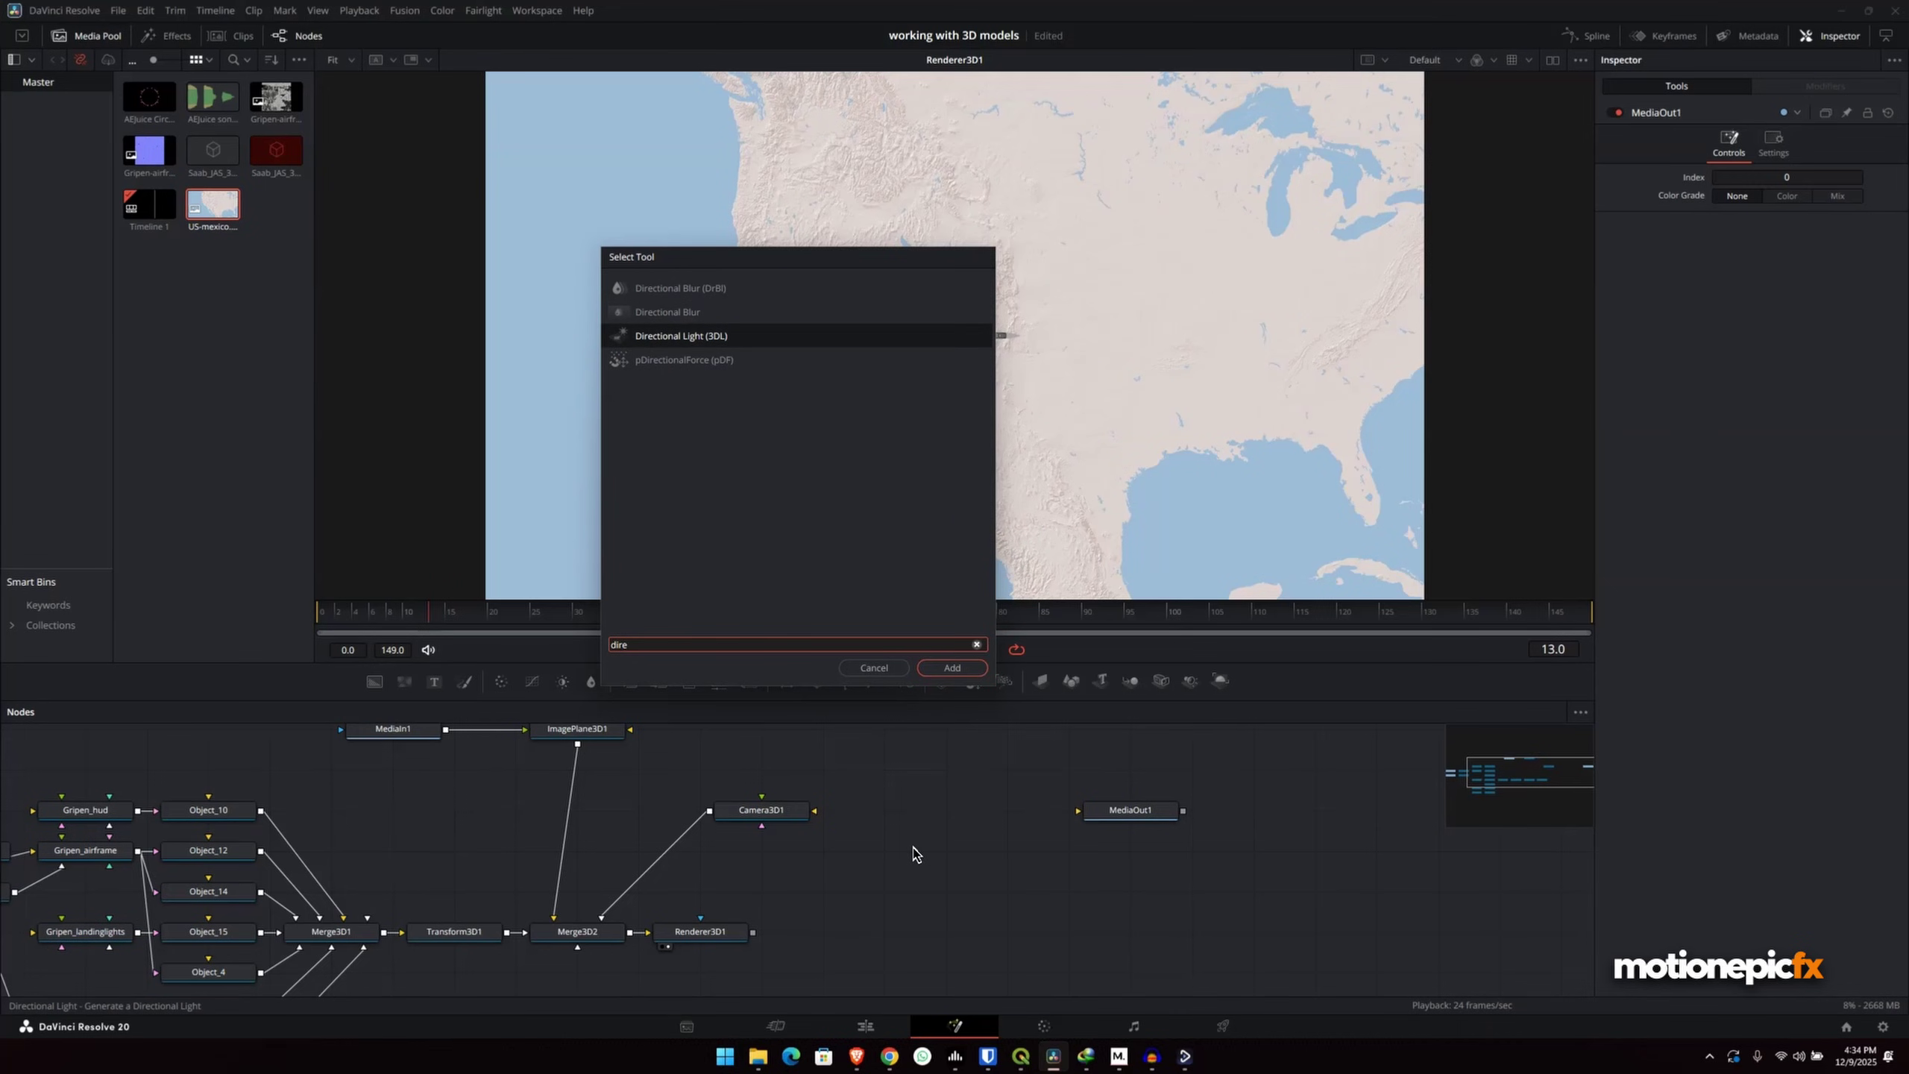
pyautogui.press('Return')
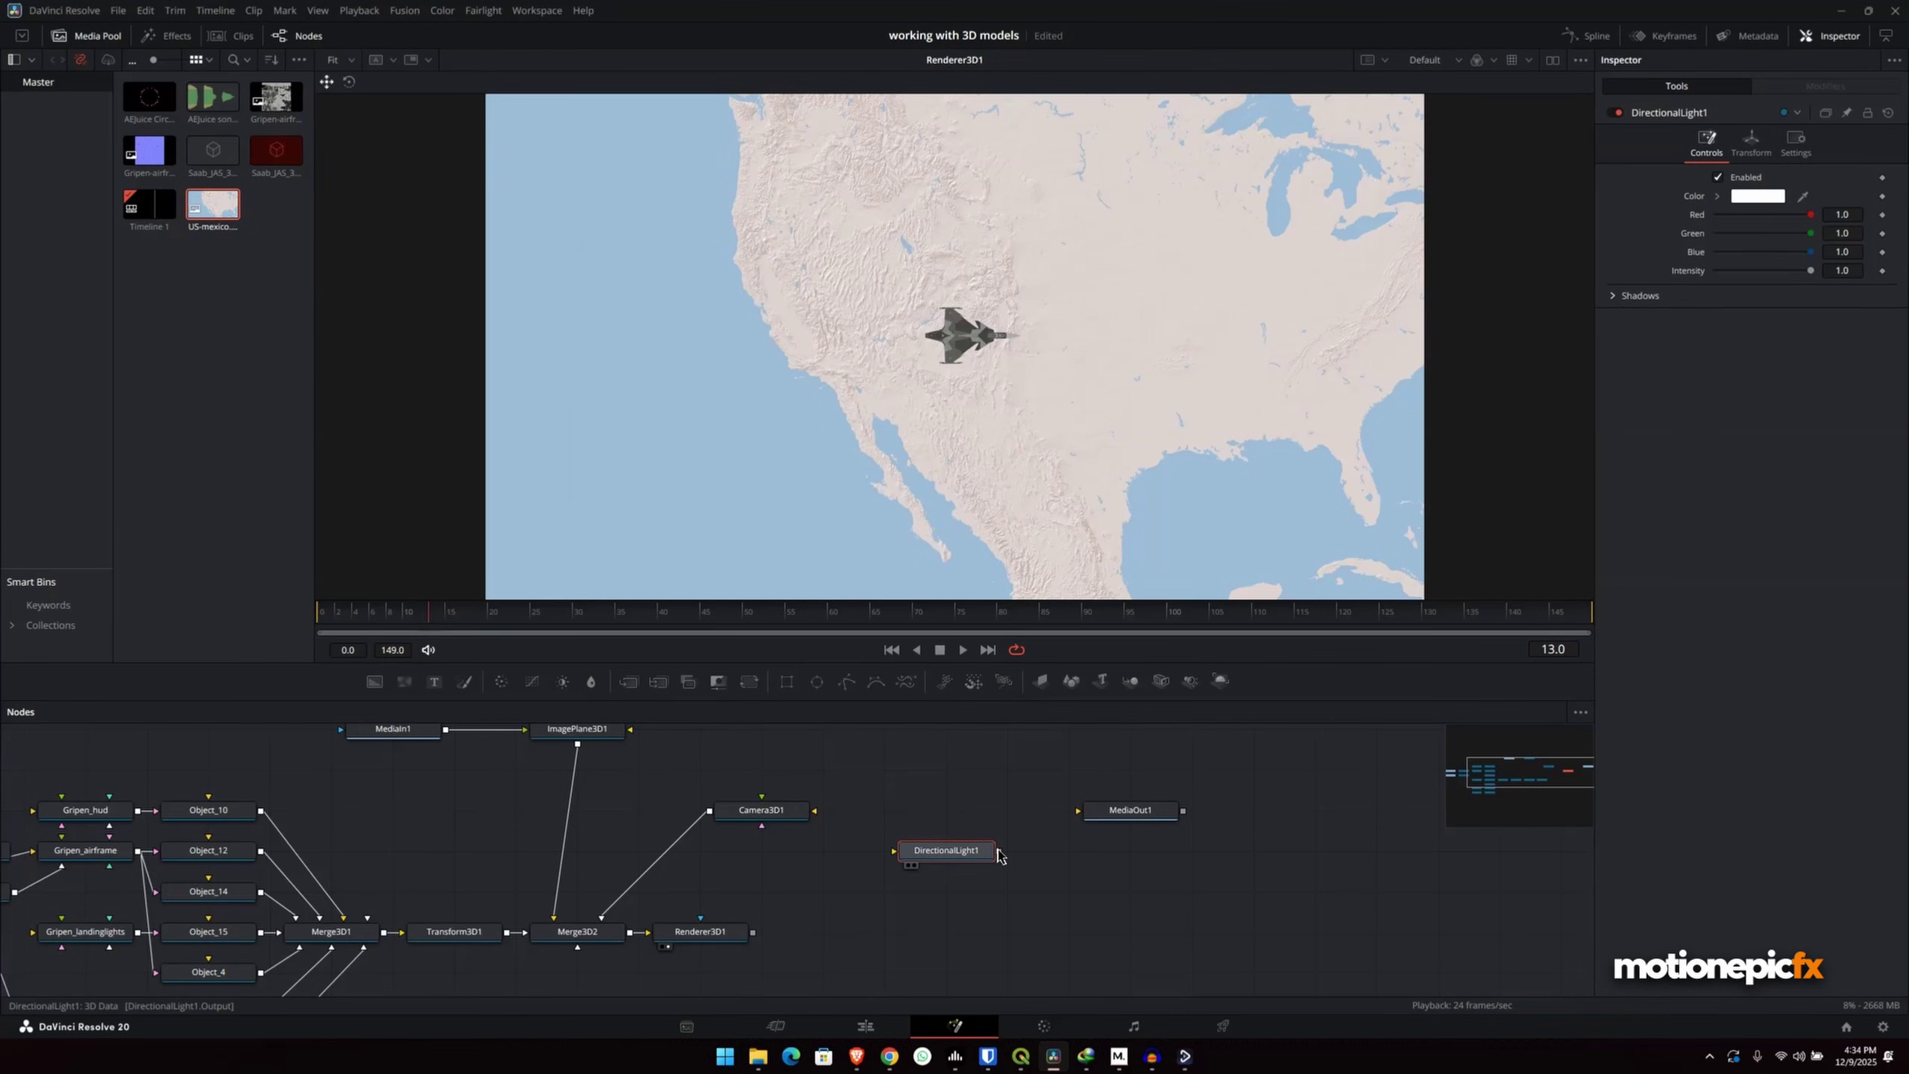
pyautogui.moveTo(999, 855); pyautogui.dragTo(607, 927)
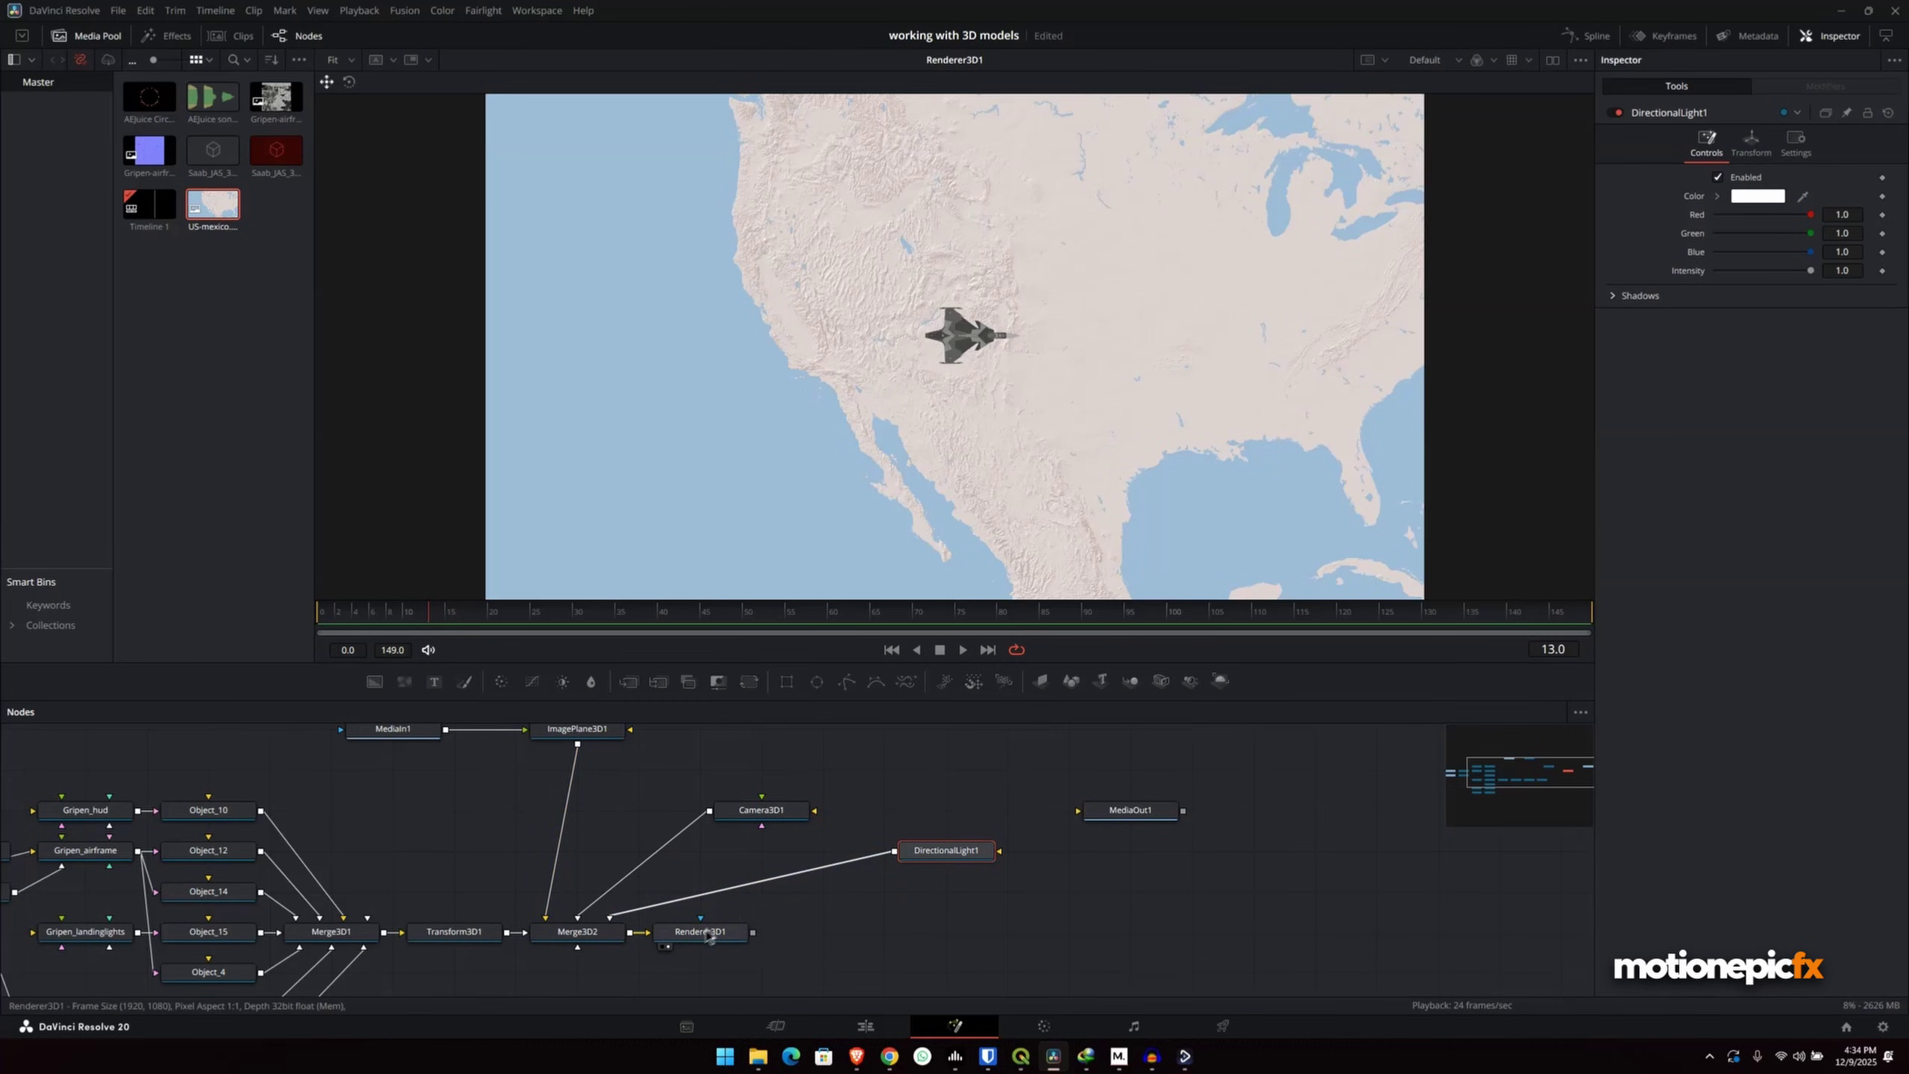
# - Switch Renderer3D1 to the Hardware Renderer and enable lighting and shadows
pyautogui.click(698, 931)
pyautogui.click(1741, 277)
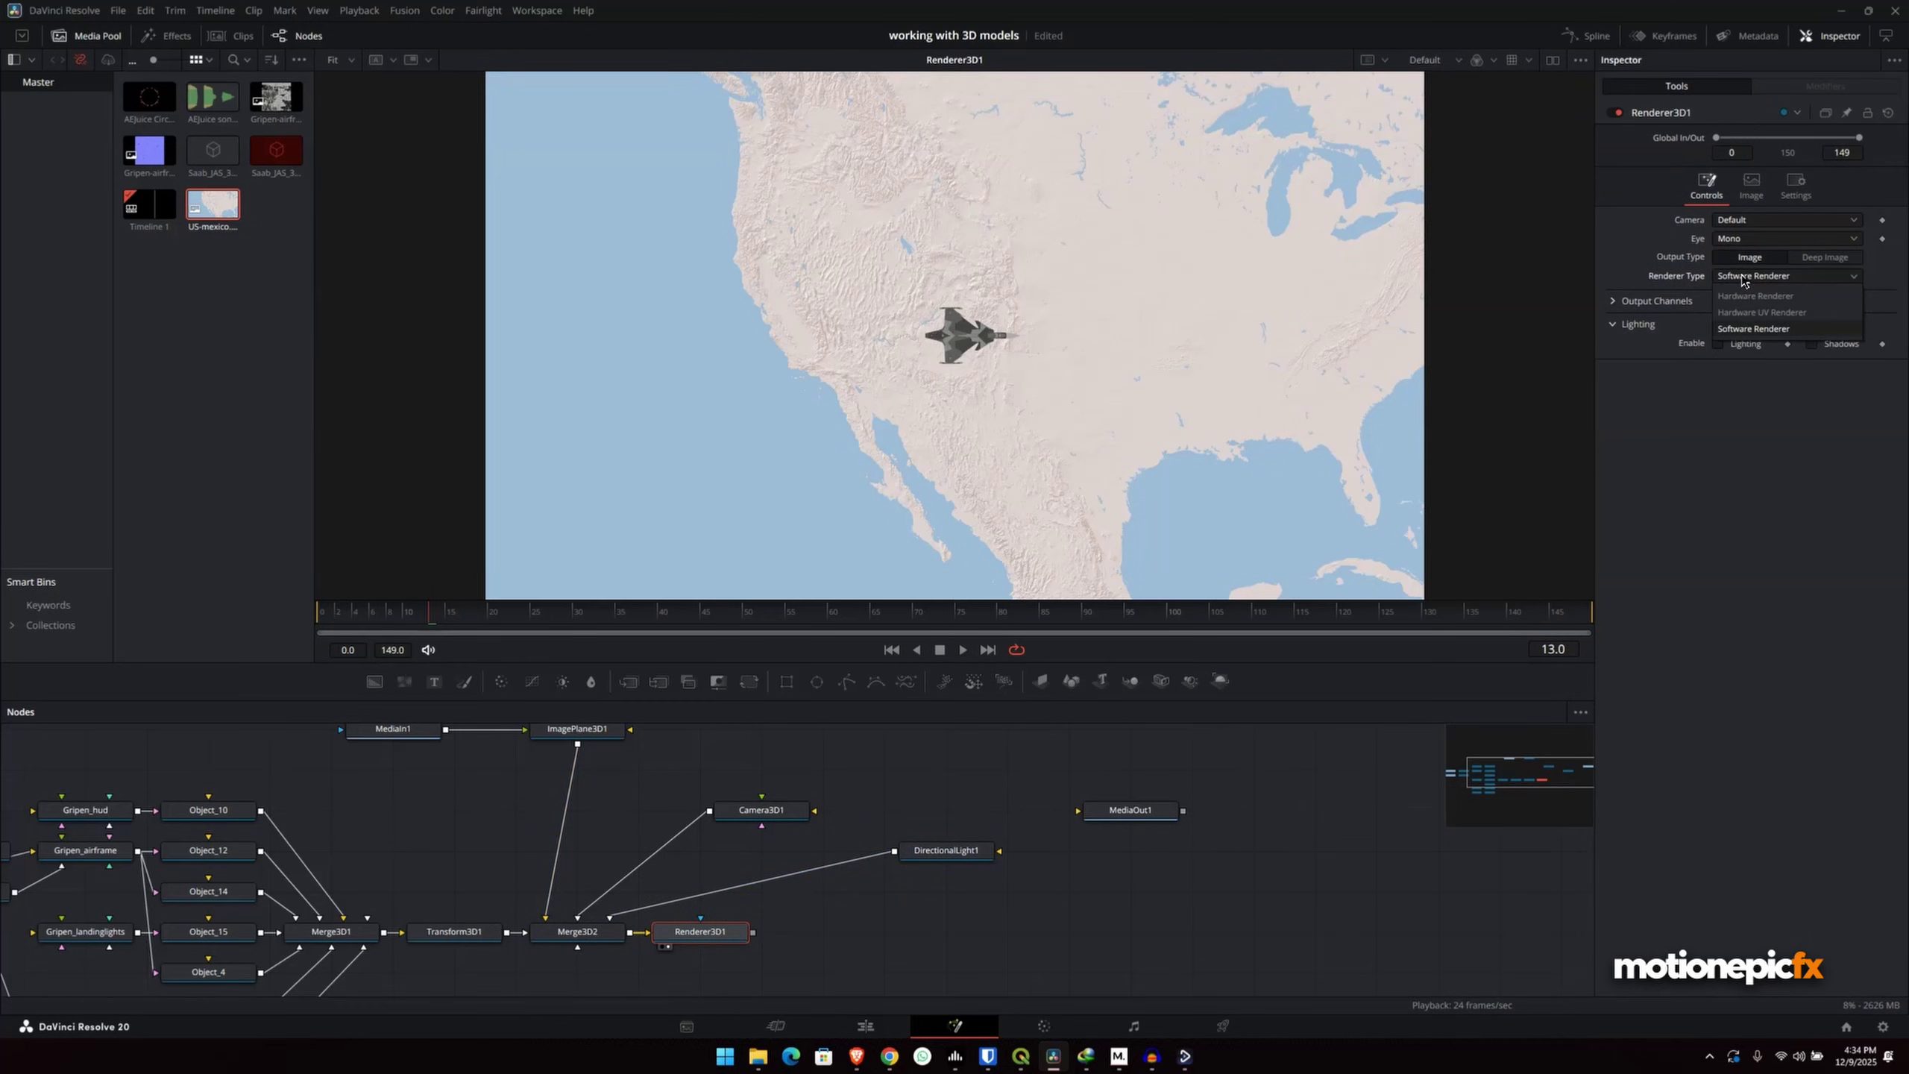
pyautogui.click(1733, 296)
pyautogui.click(1717, 389)
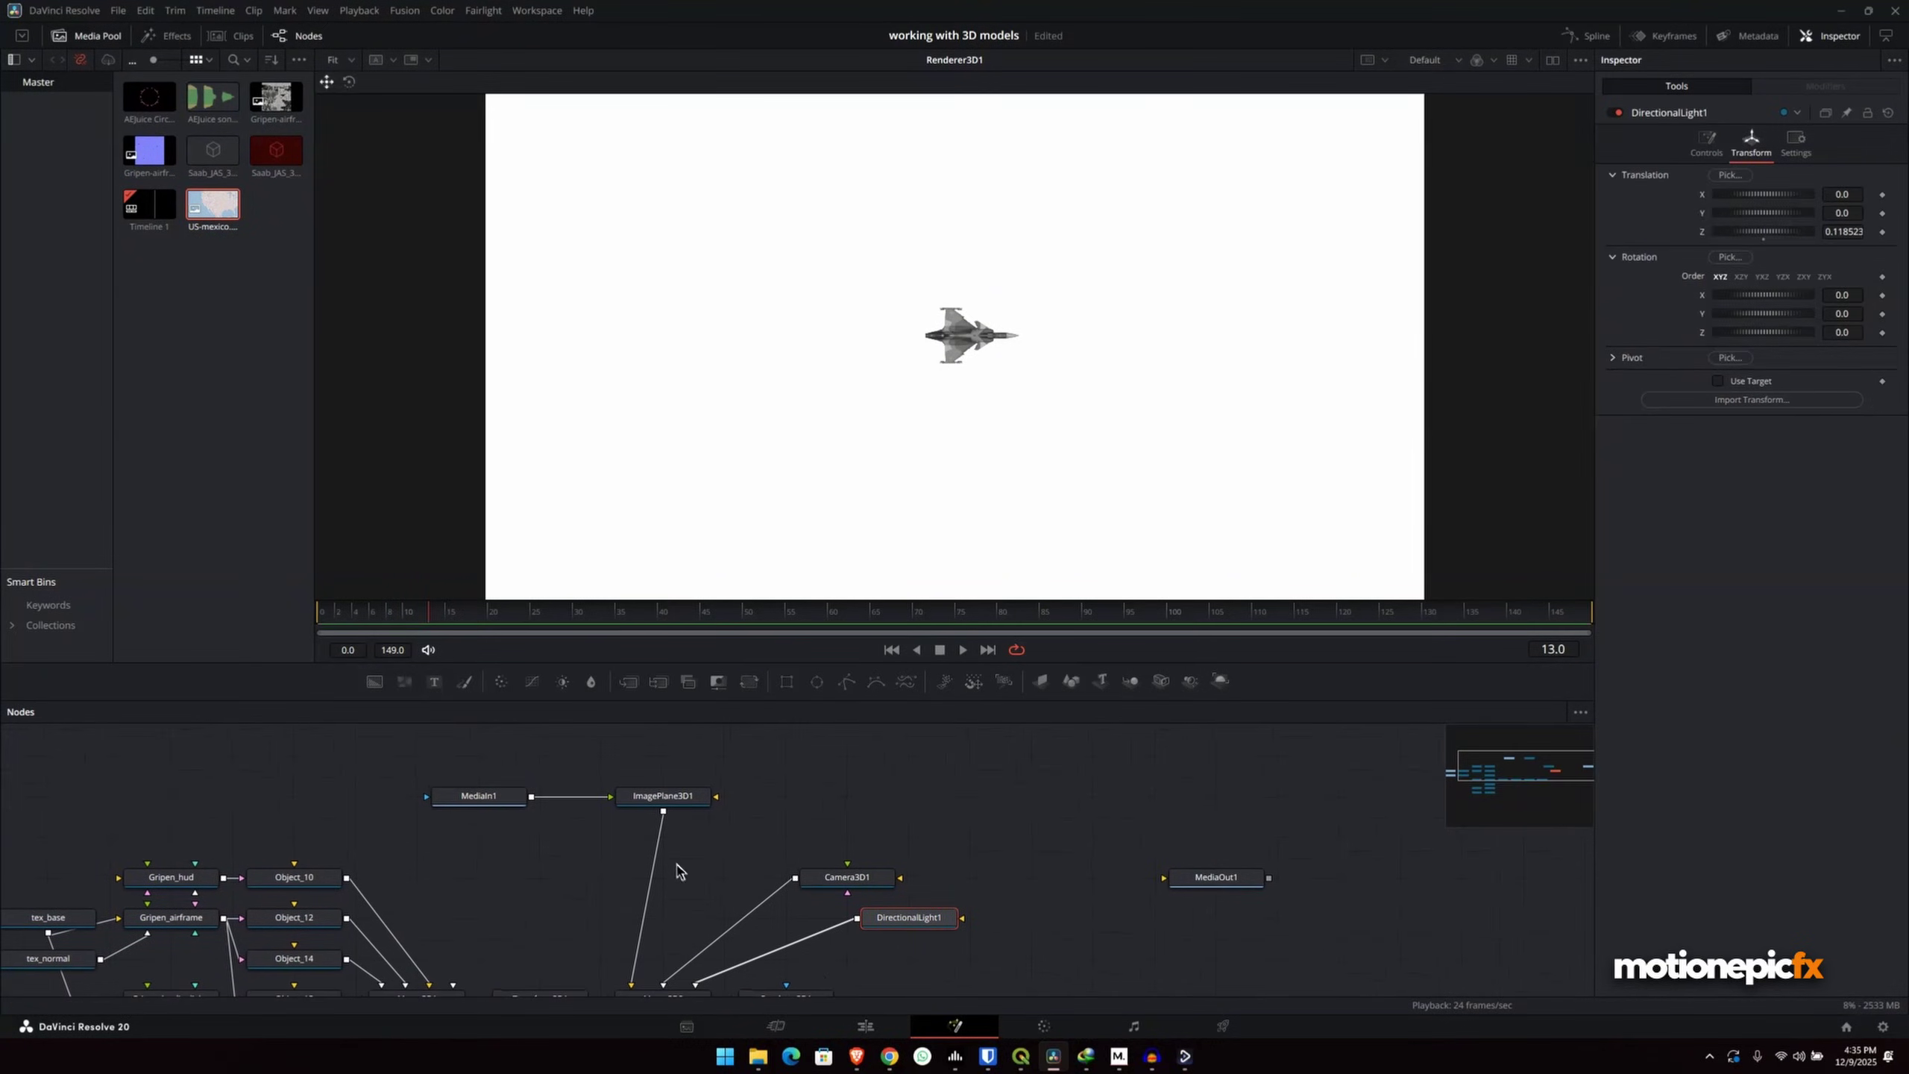
# - Rename the MediaIn1 node holding the map image as basemap
pyautogui.click(663, 796)
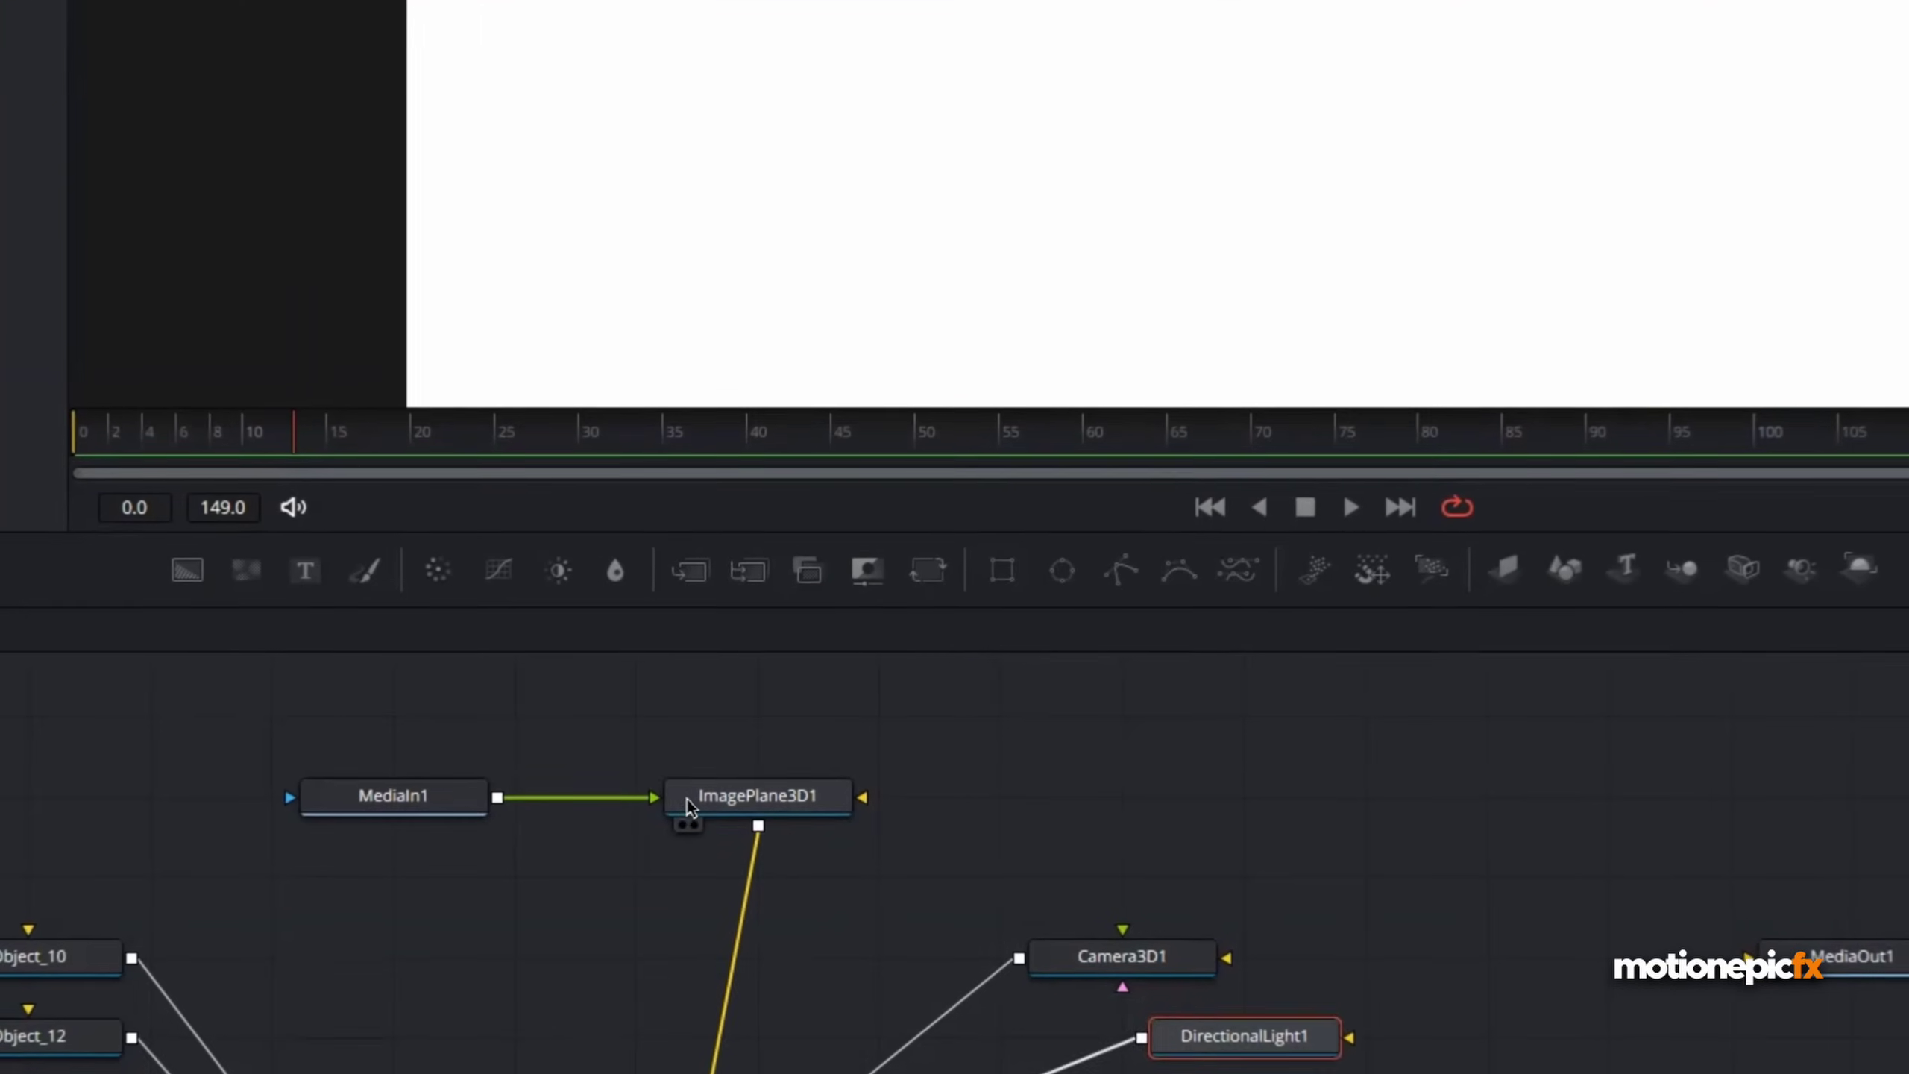
pyautogui.rightClick(388, 804)
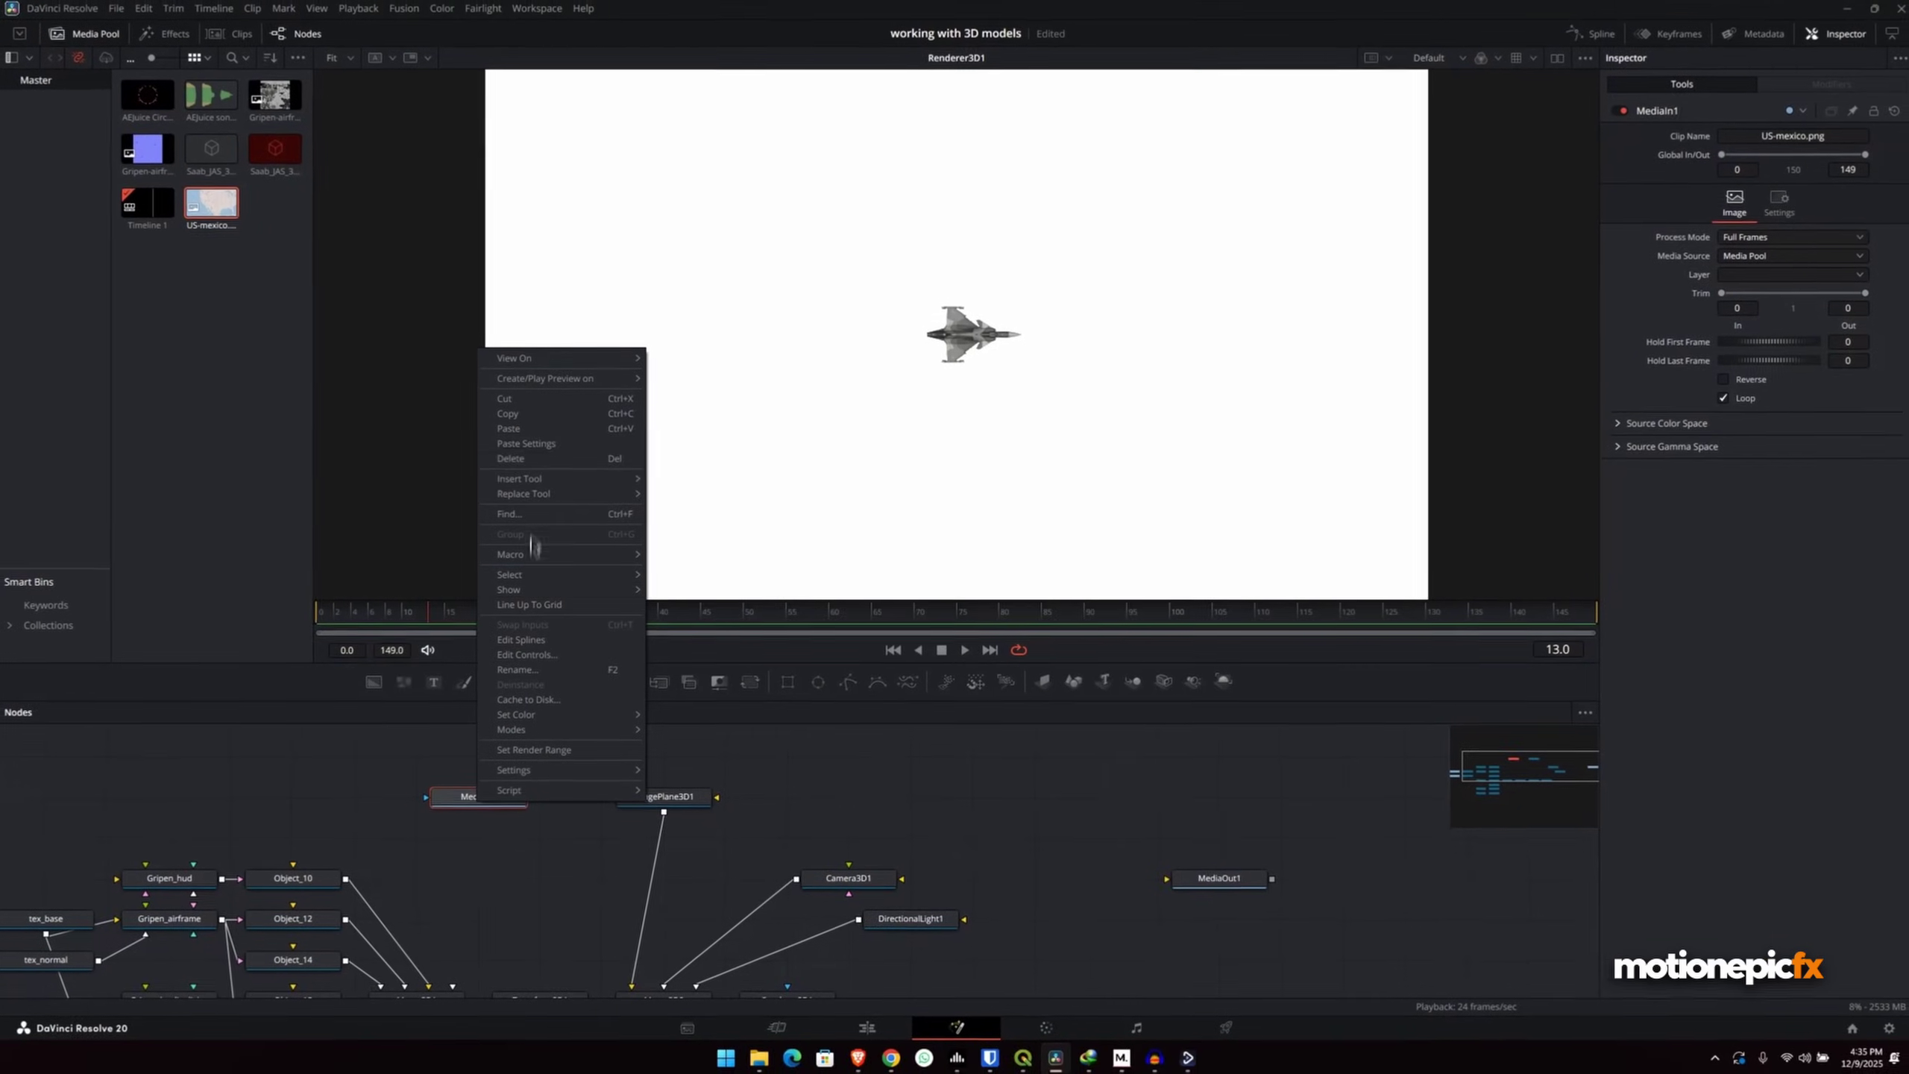
pyautogui.click(526, 668)
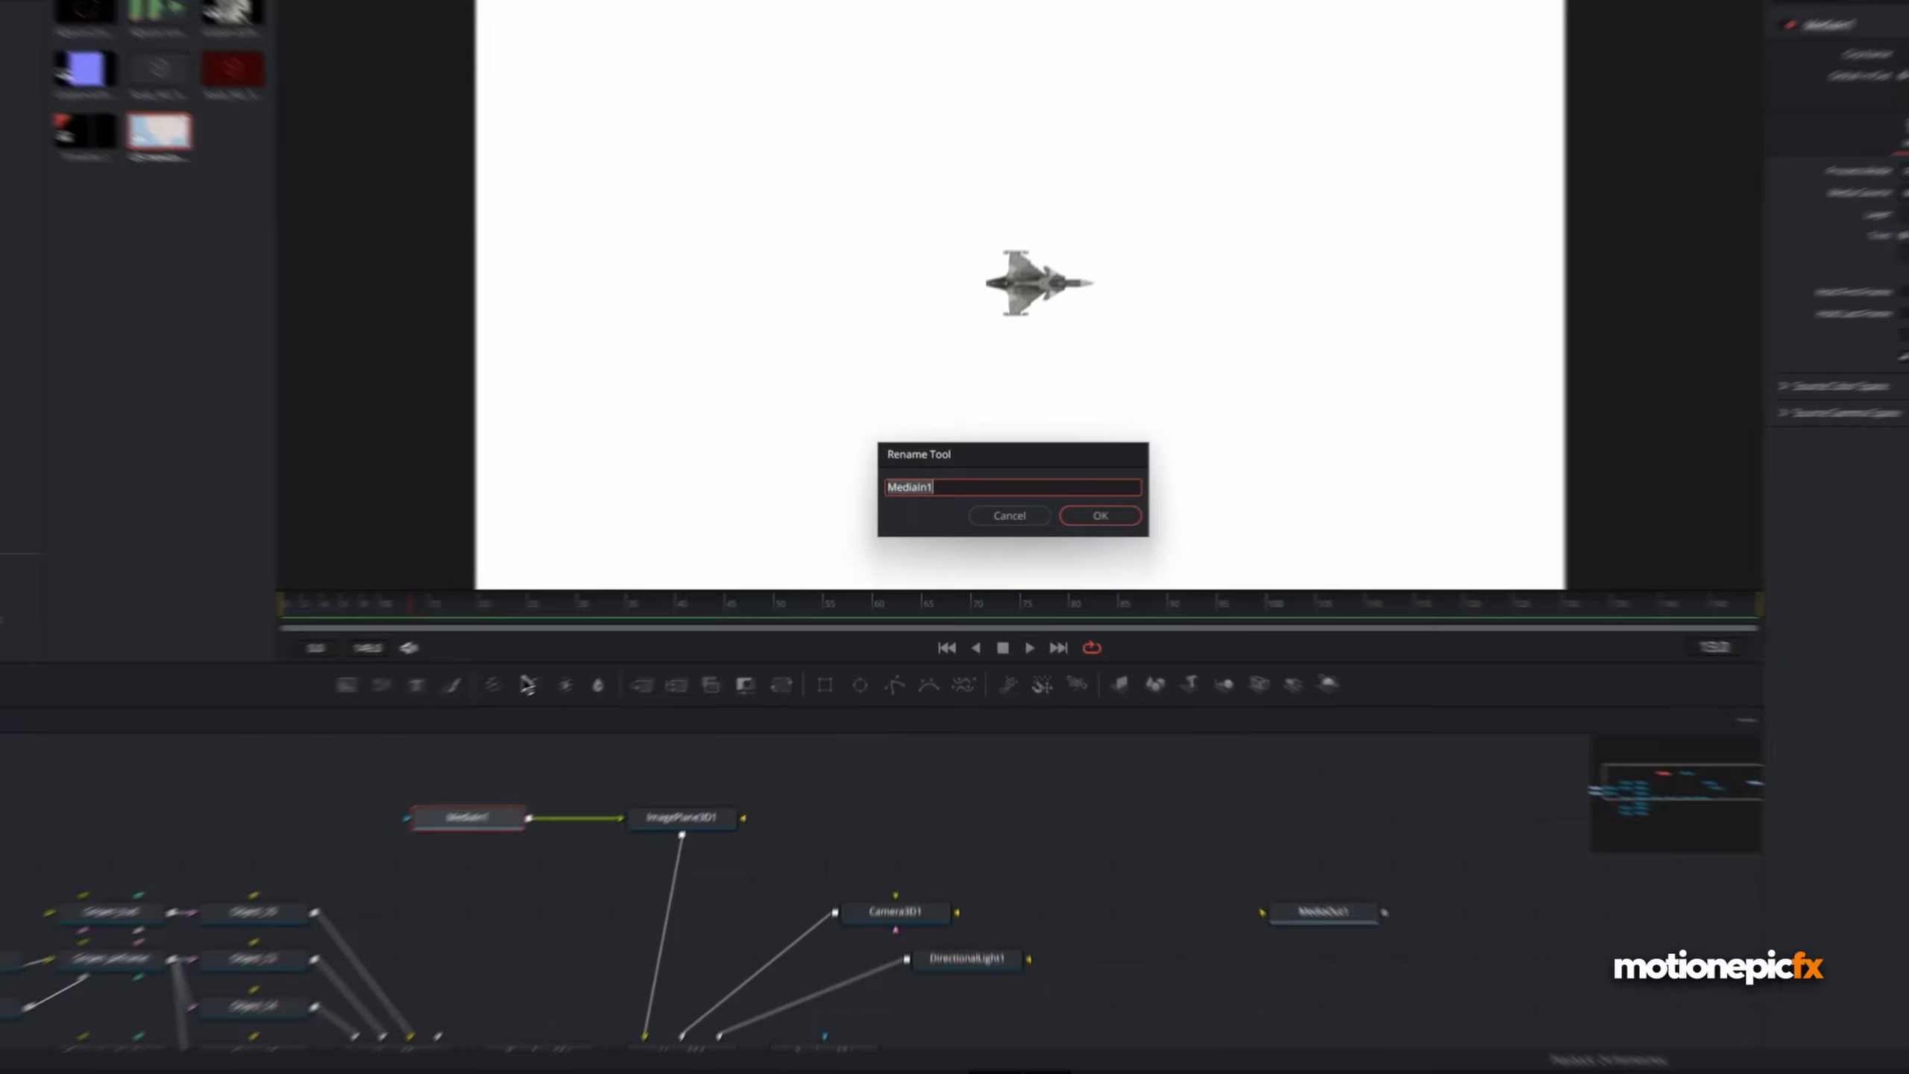
pyautogui.write('basemap')
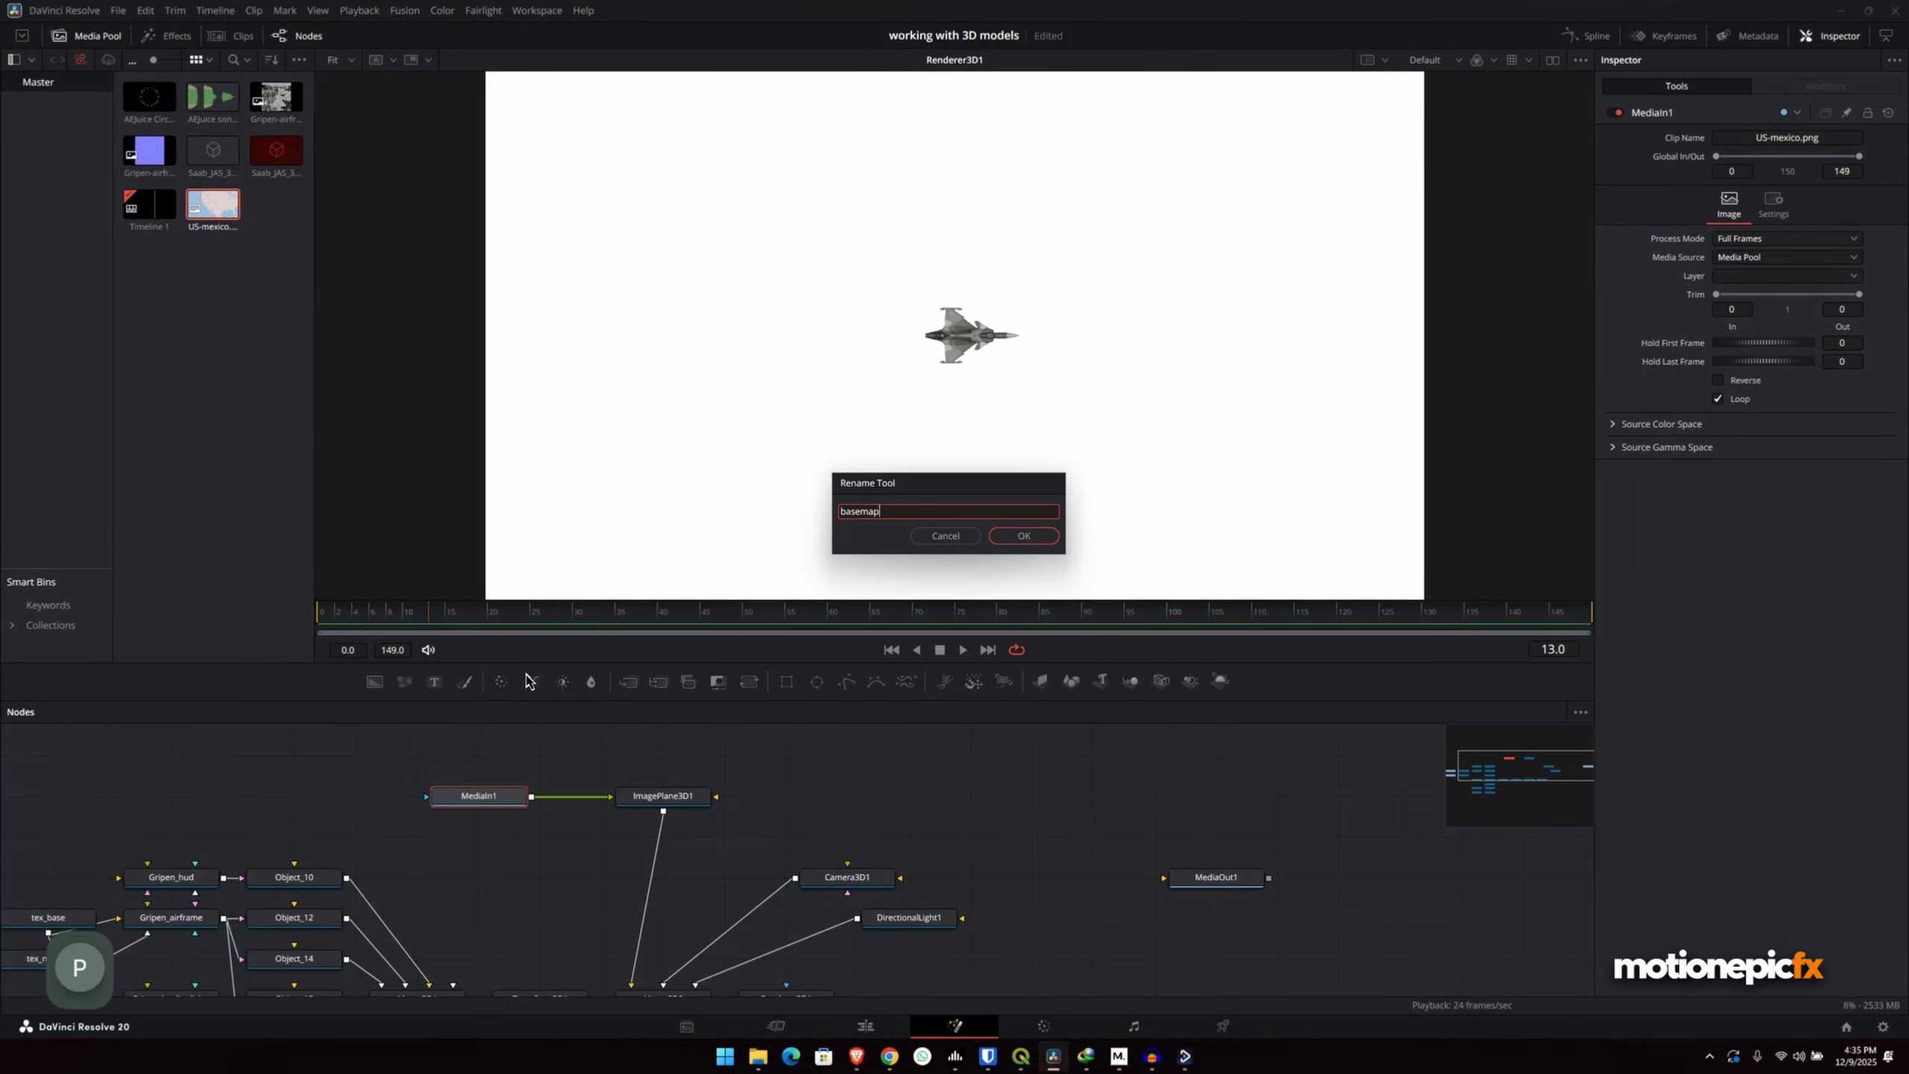
pyautogui.press('Return')
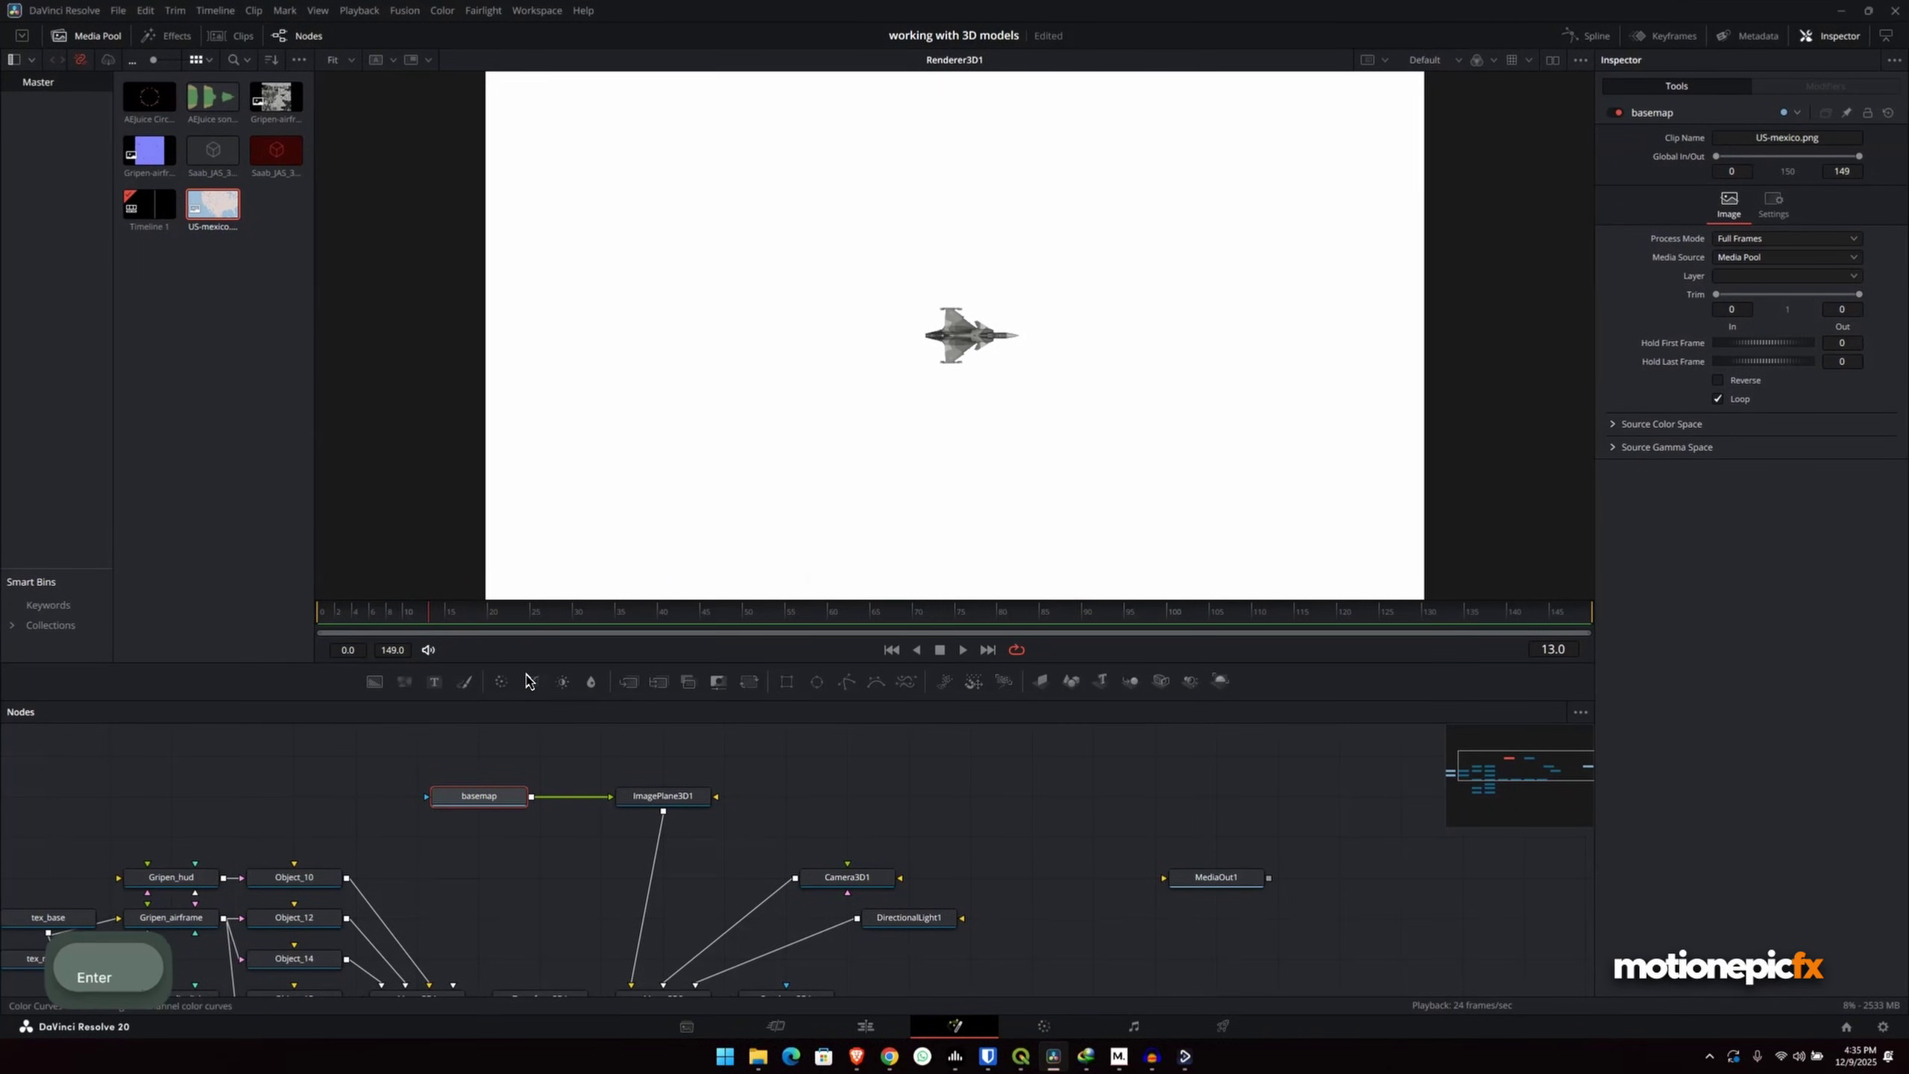
# - Stop the map's ImagePlane3D1 material from receiving lighting
pyautogui.click(663, 796)
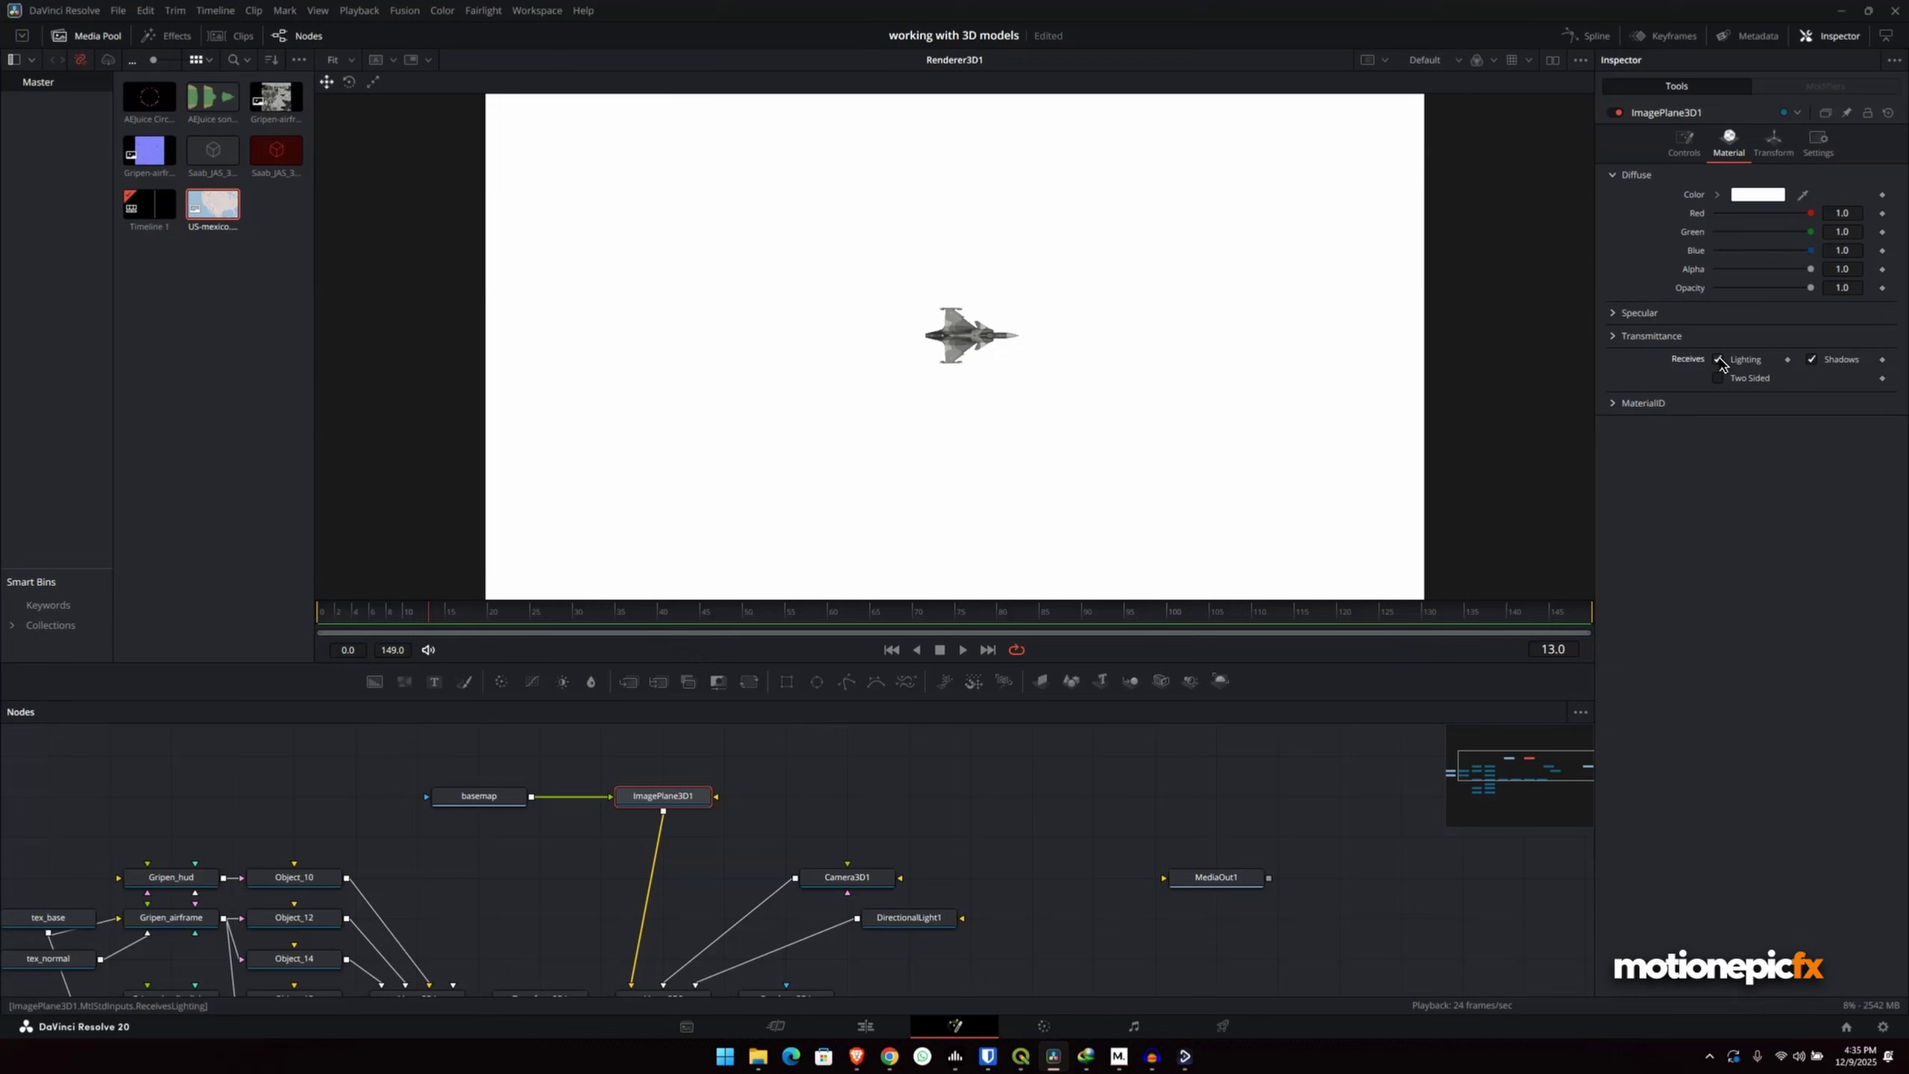
pyautogui.click(1720, 360)
pyautogui.scroll(-2, 933, 865)
# - Save the project and set the shadow softness of DirectionalLight1 to Constant
pyautogui.click(933, 852)
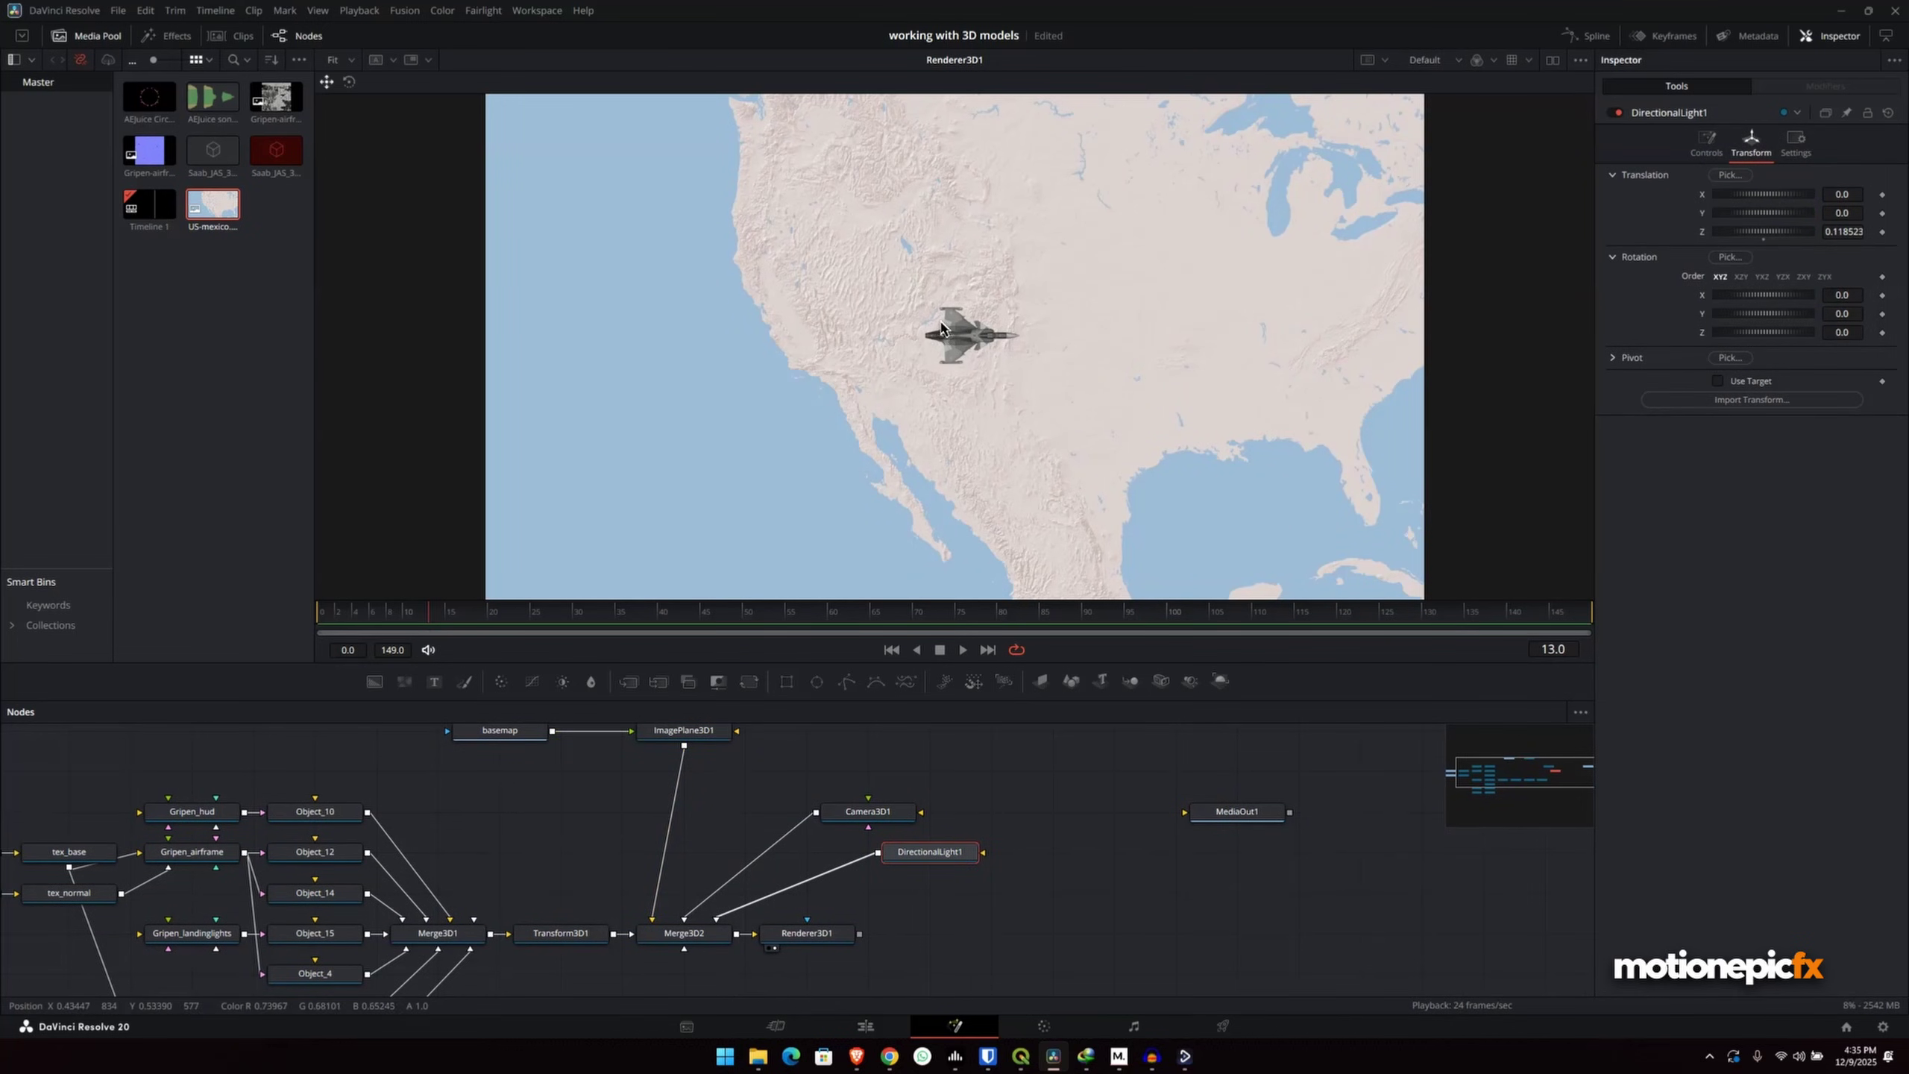
pyautogui.hotkey('ctrl', 's')
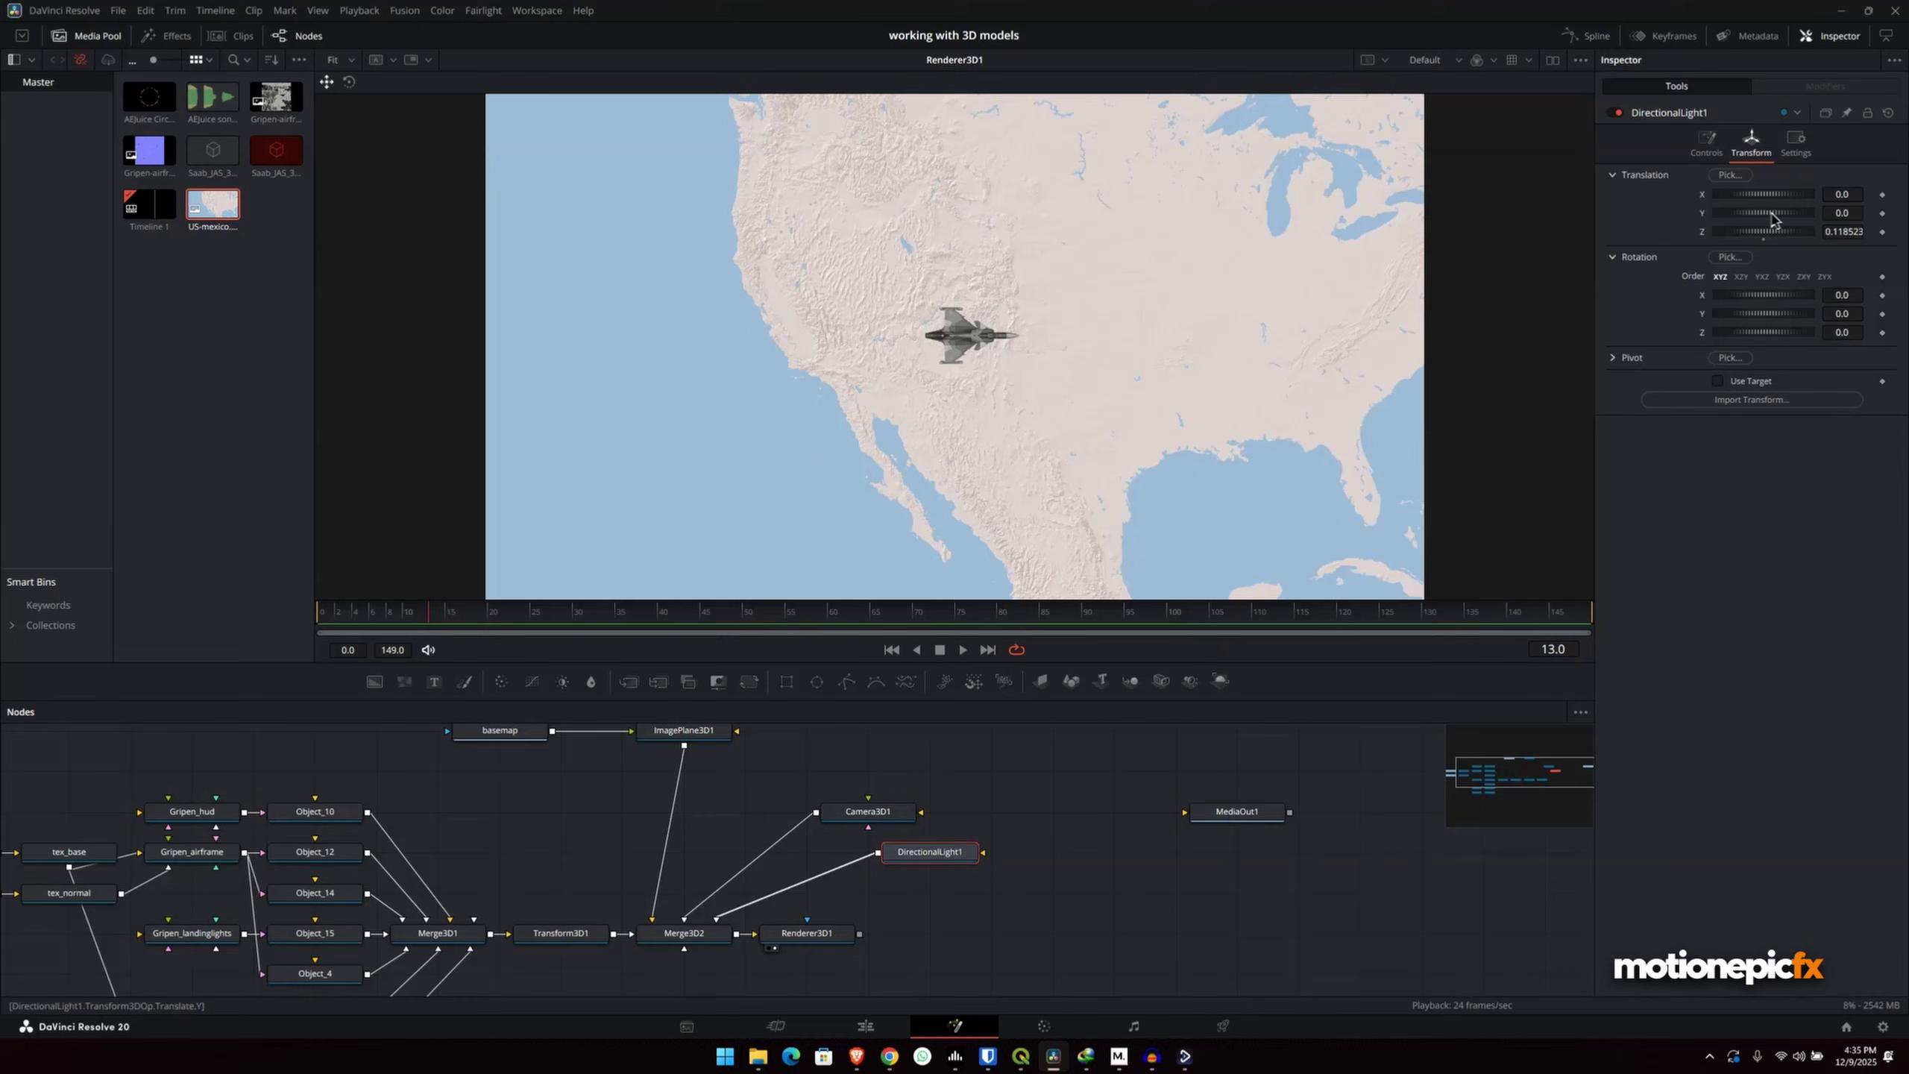
pyautogui.click(1708, 144)
pyautogui.click(1612, 295)
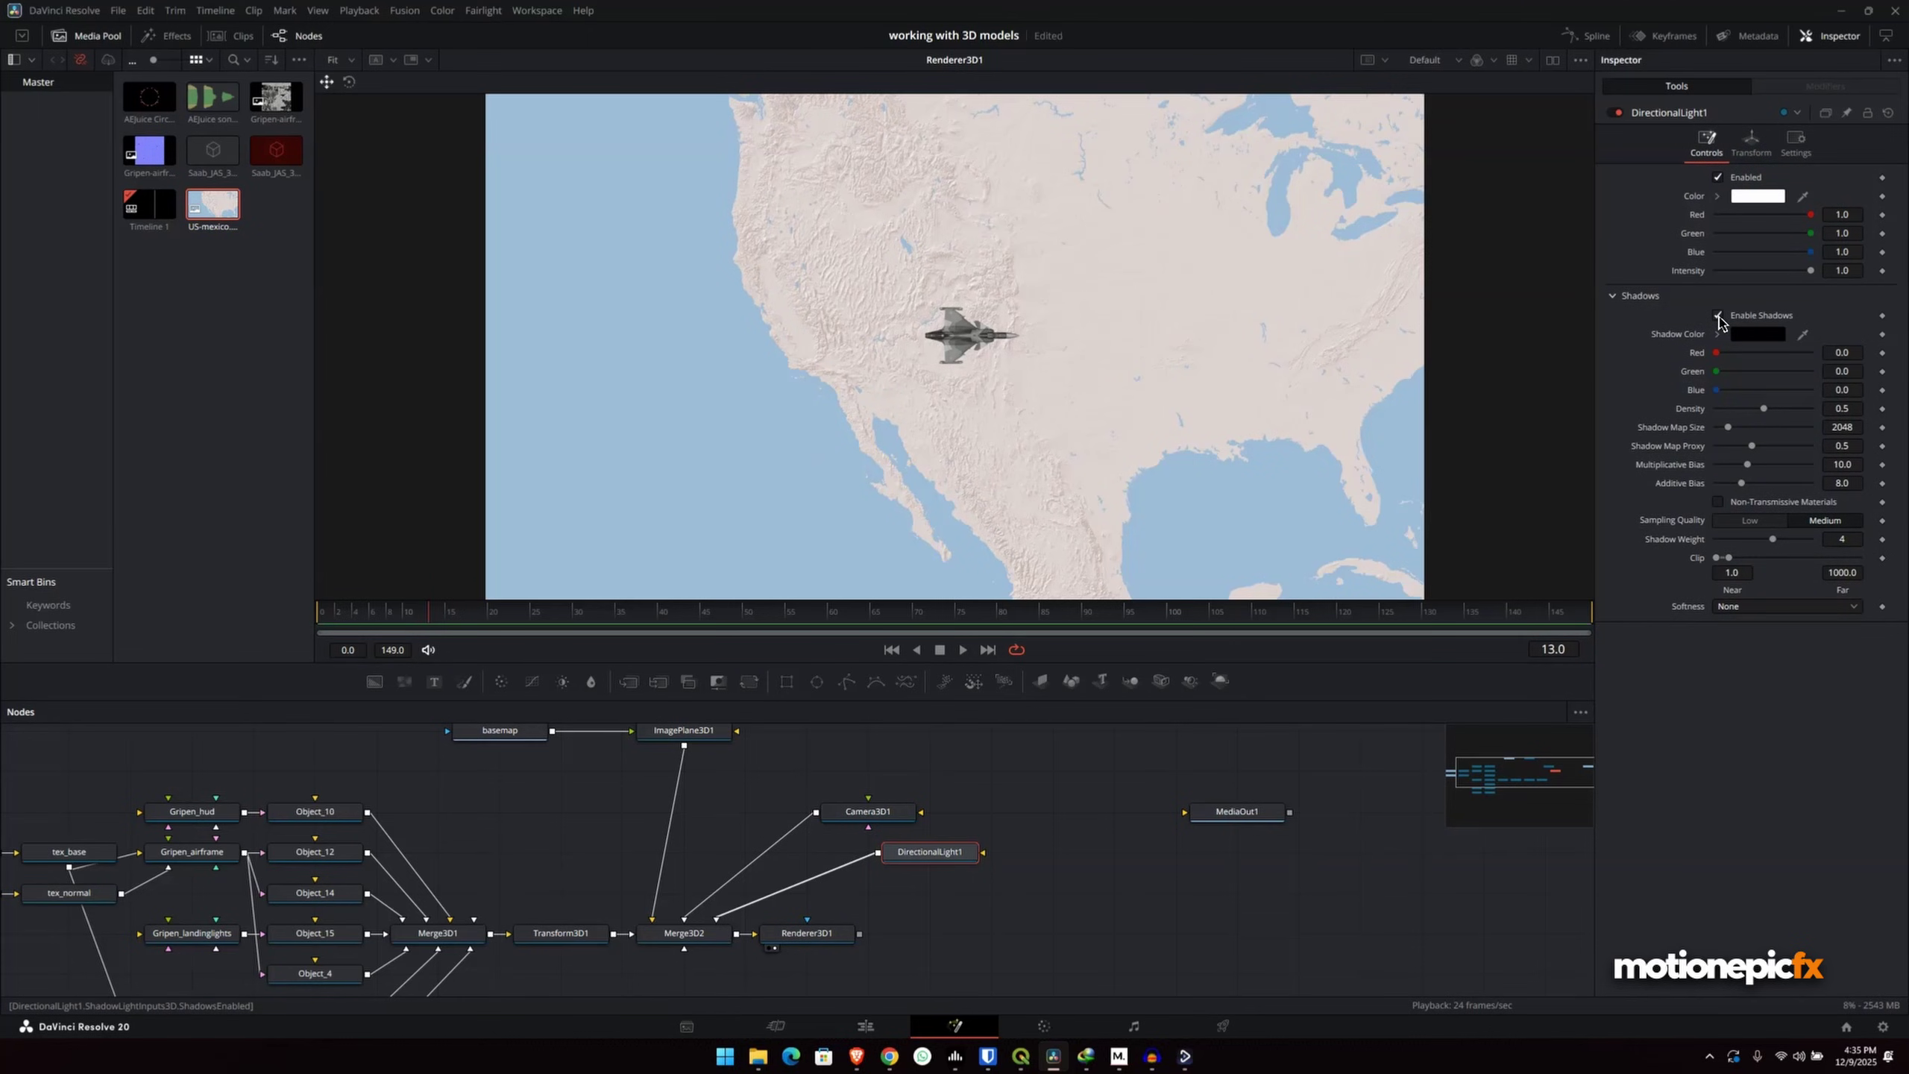
pyautogui.click(1737, 608)
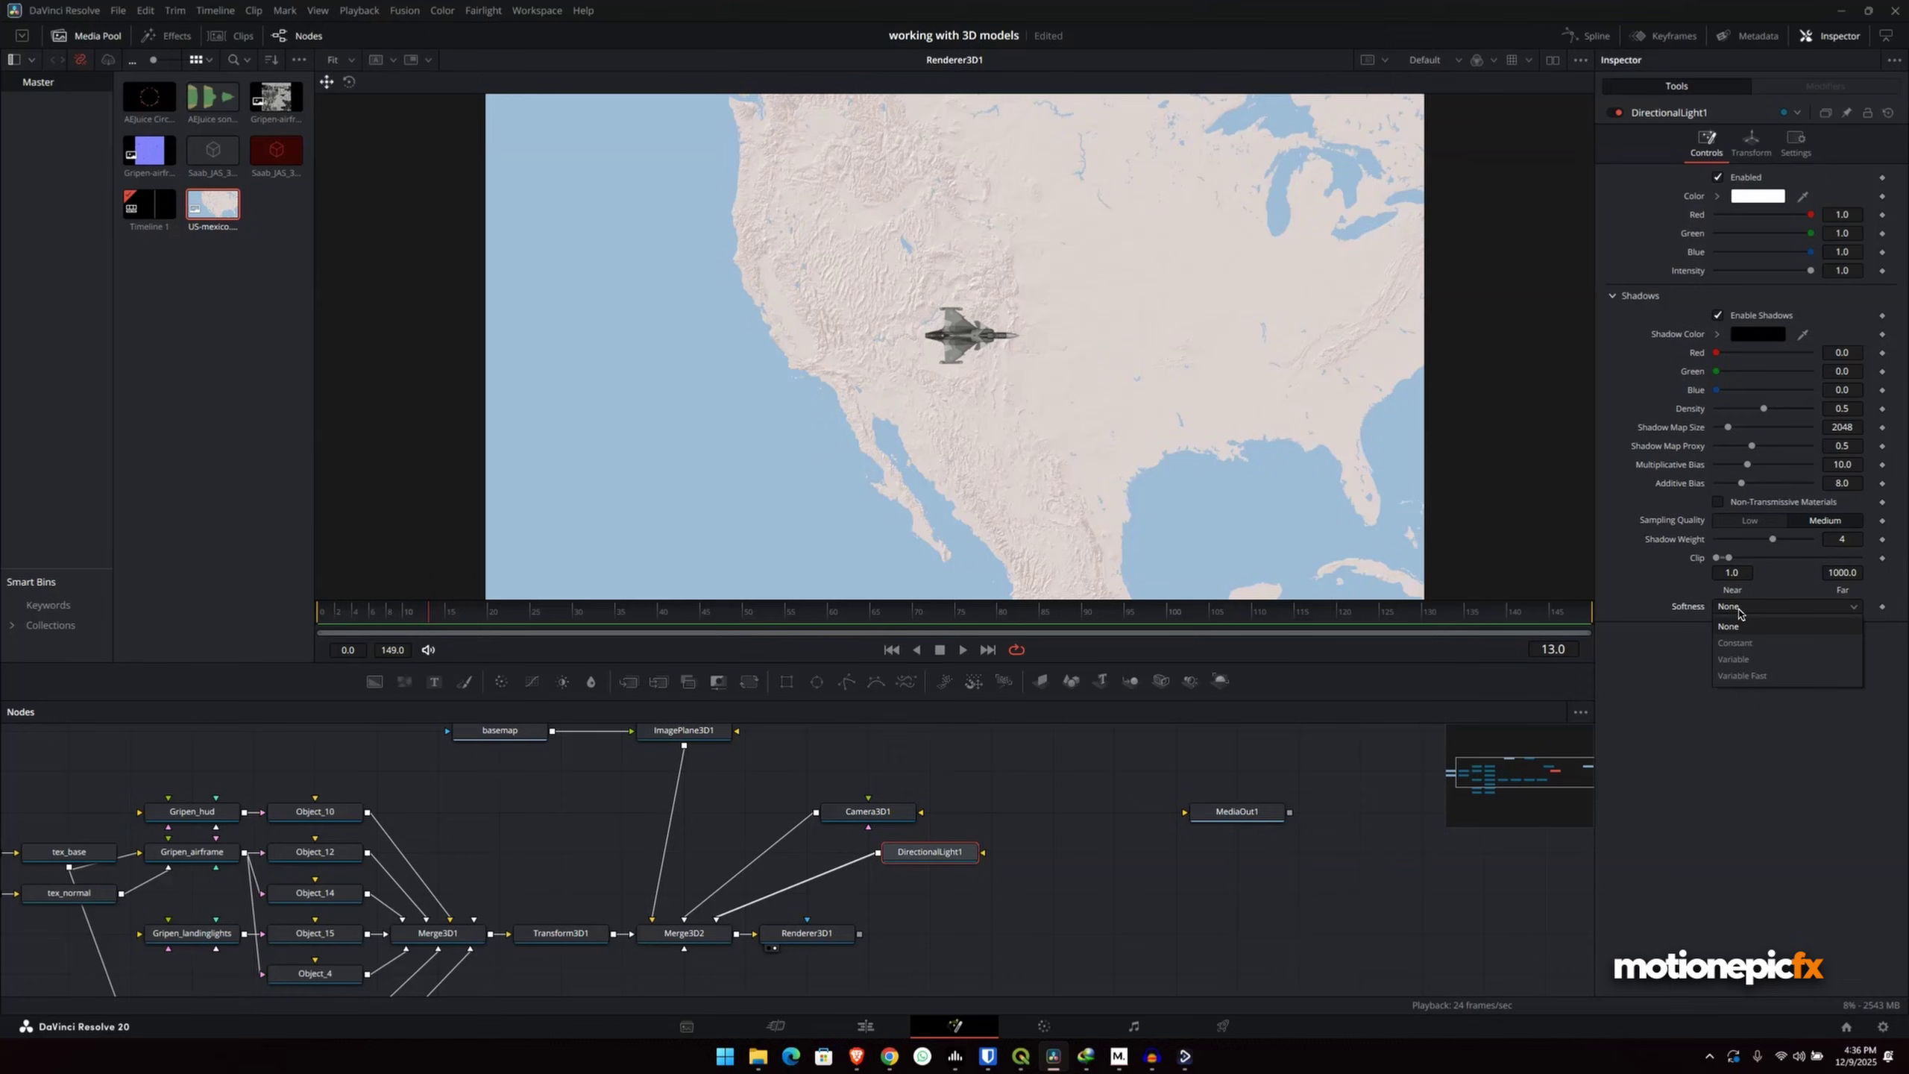
pyautogui.click(1735, 644)
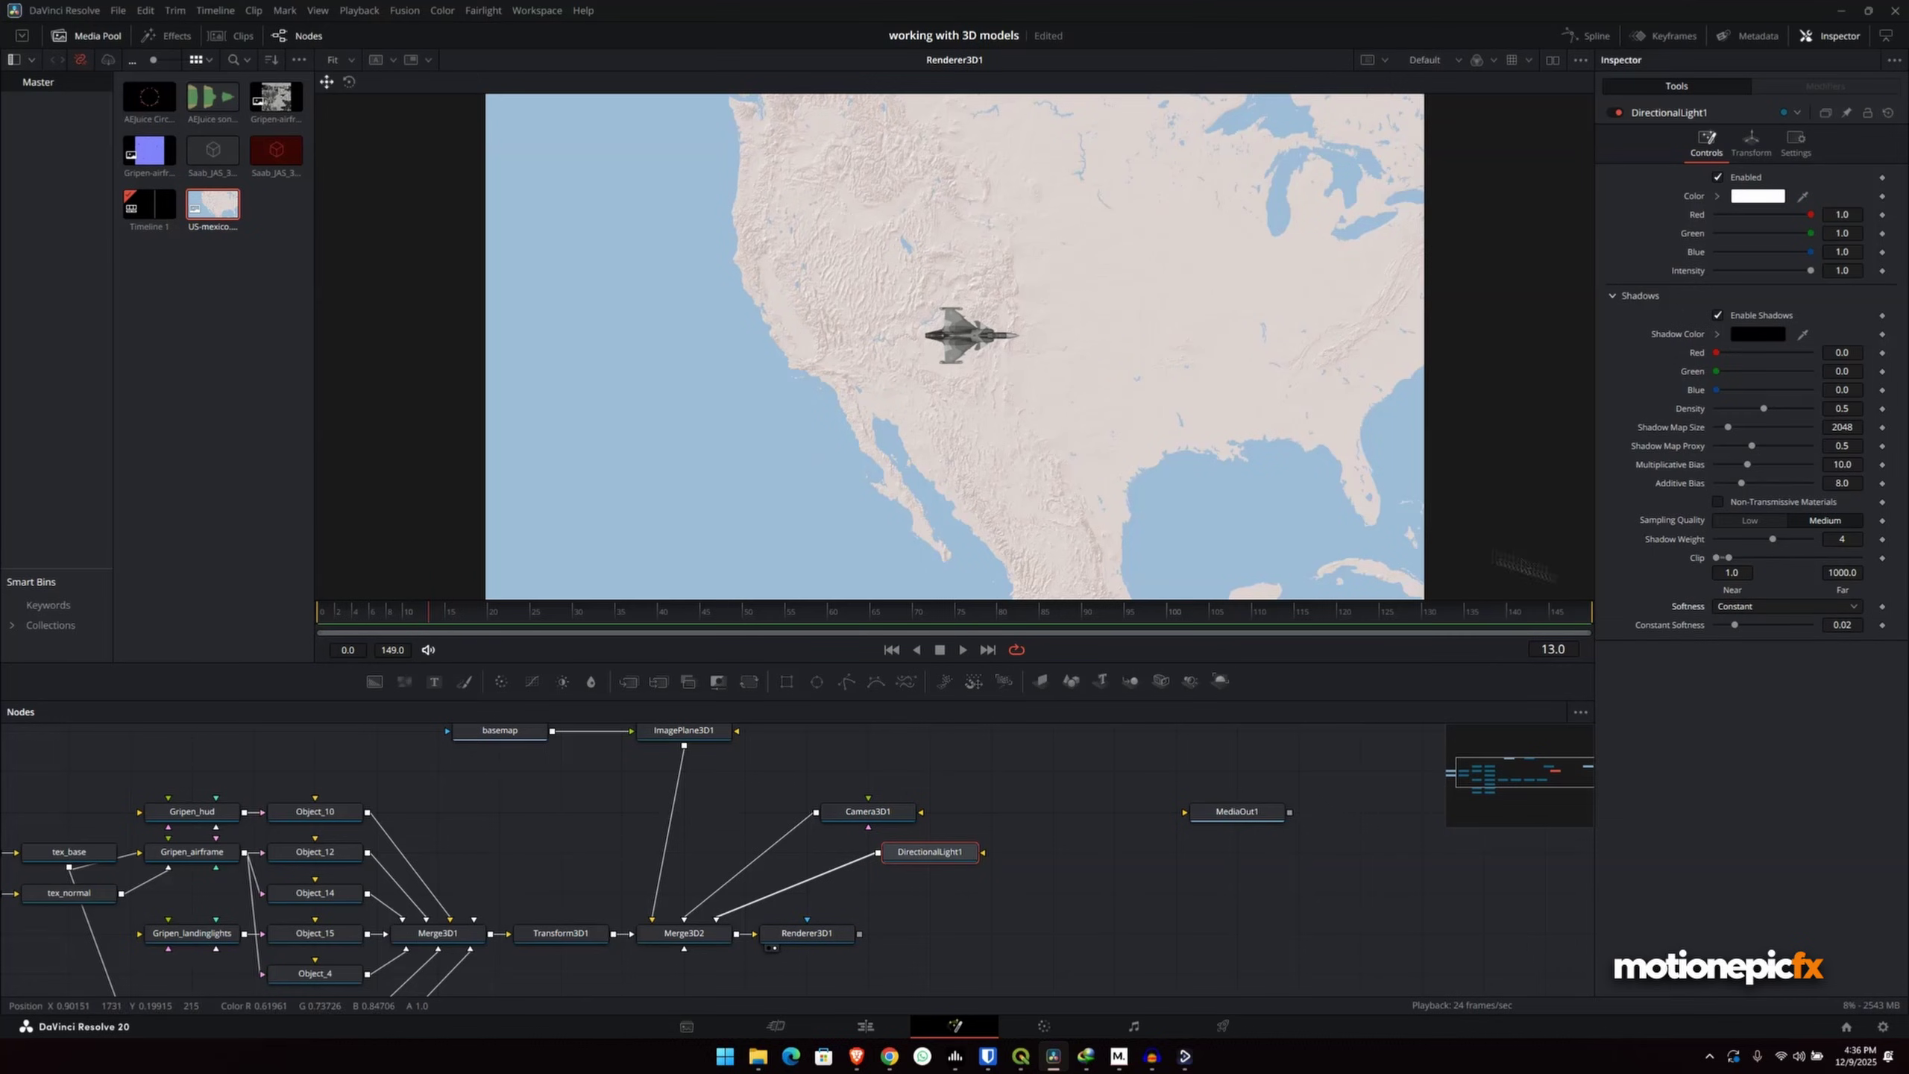
# - Enable Use Target on Camera3D1 and set its translation to X 0, Y about -0.435 and Z about 0.95
pyautogui.moveTo(707, 789); pyautogui.dragTo(648, 795)
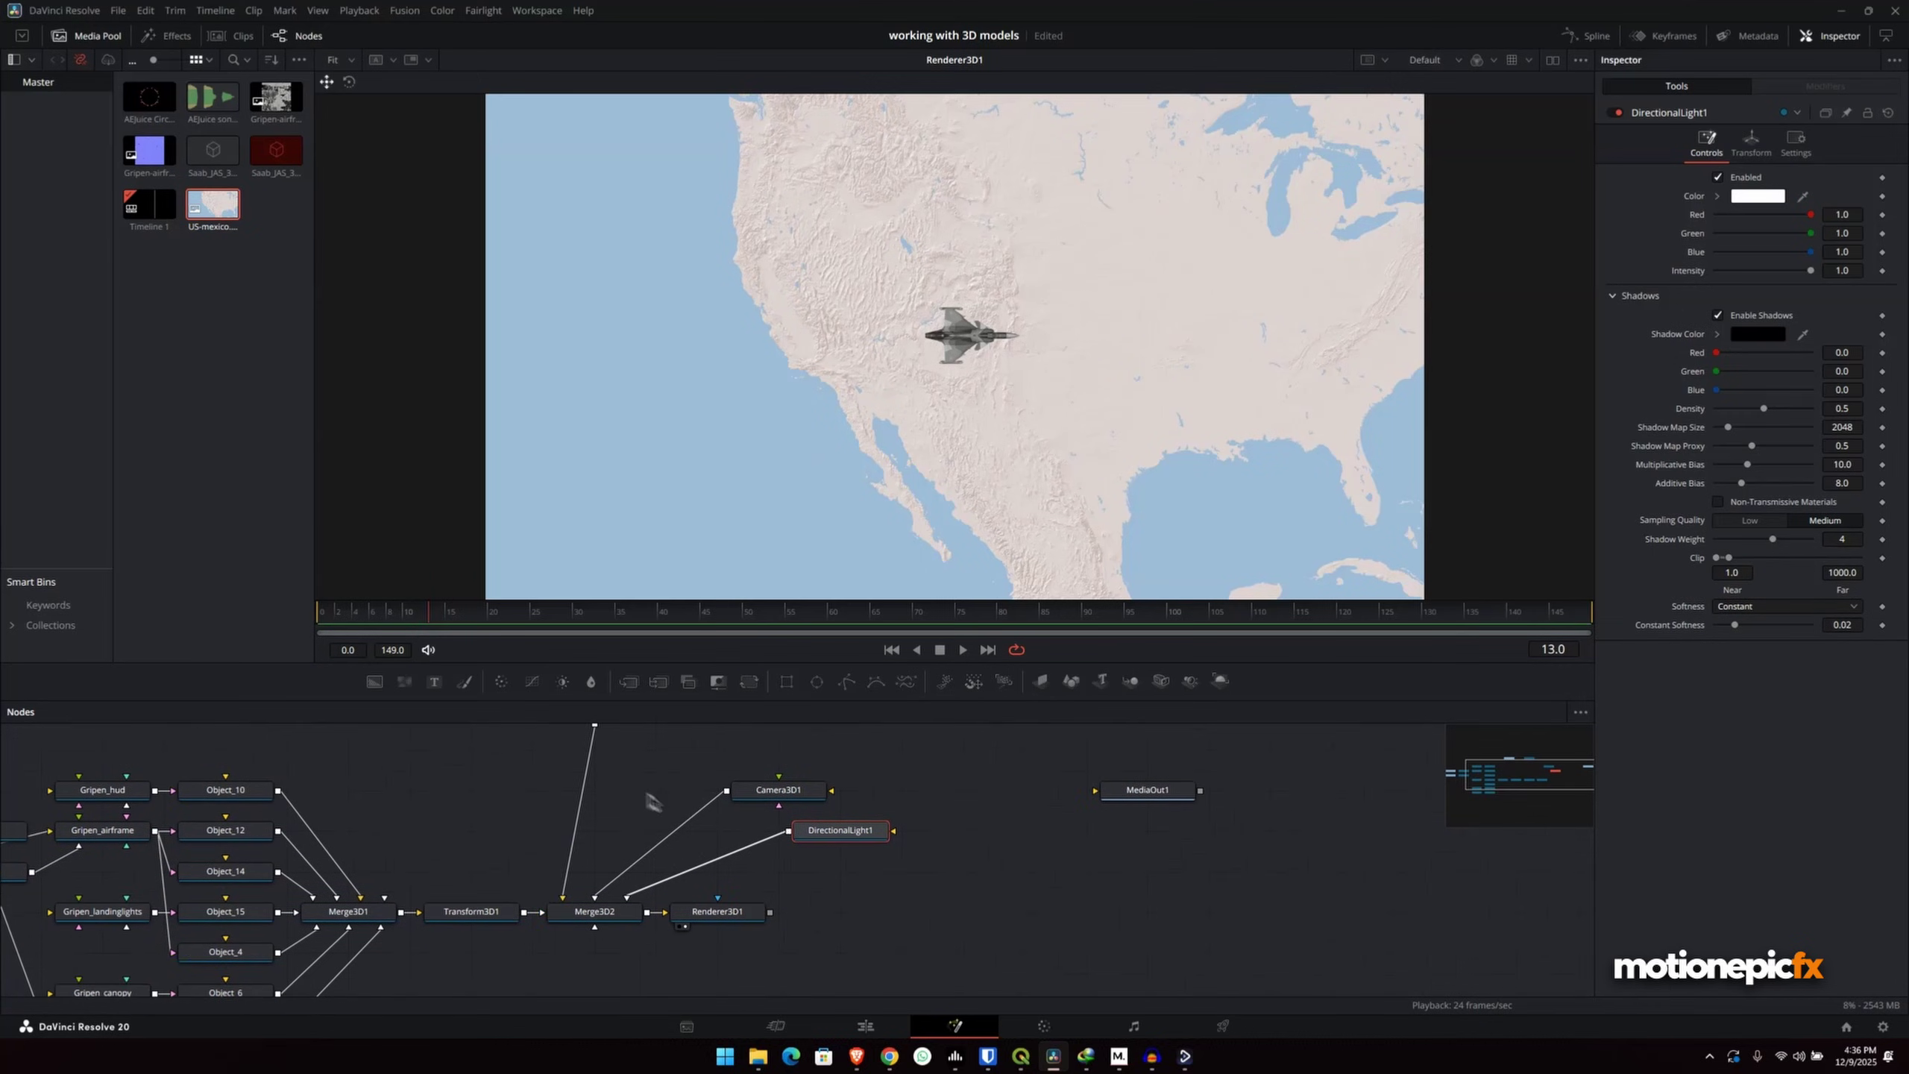
pyautogui.click(767, 797)
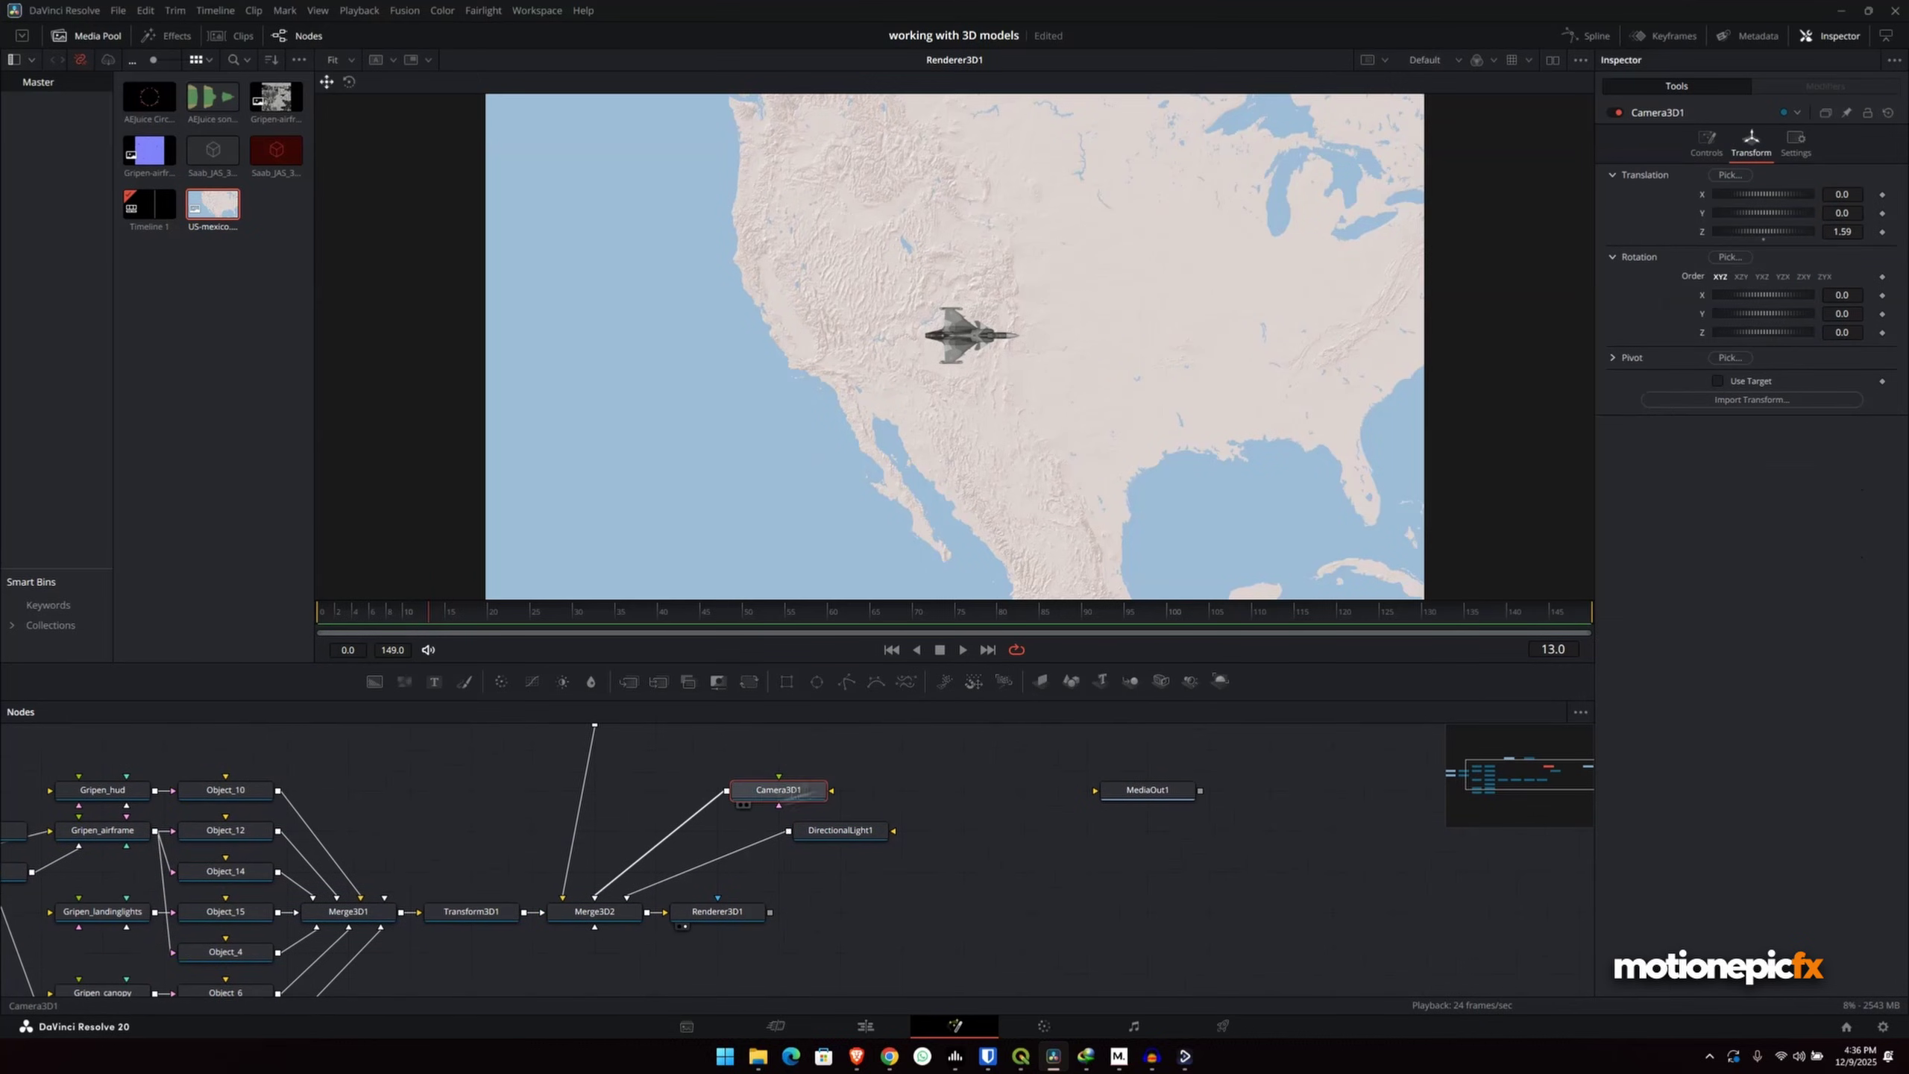
pyautogui.click(1718, 381)
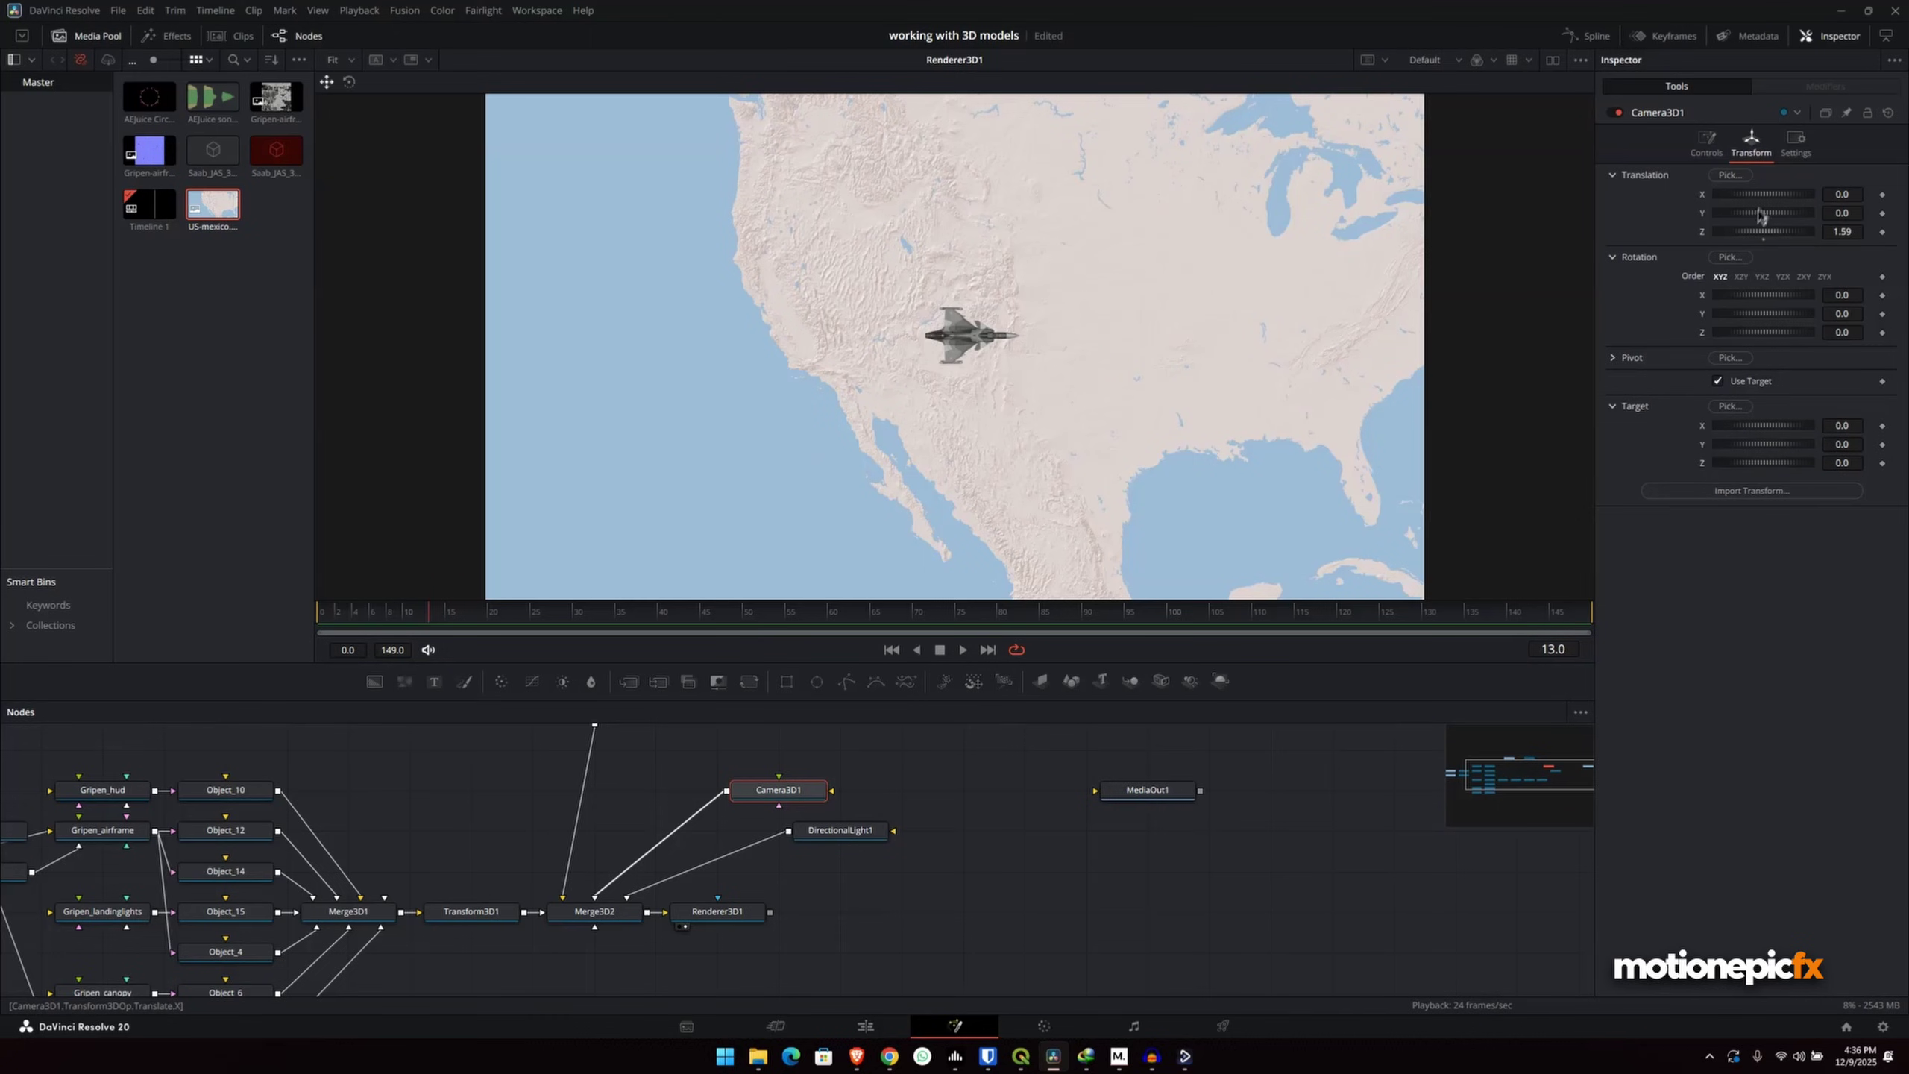
pyautogui.moveTo(1760, 197)
pyautogui.mouseDown()
pyautogui.moveTo(1738, 197)
pyautogui.moveTo(1759, 218)
pyautogui.moveTo(1733, 218)
pyautogui.mouseUp()
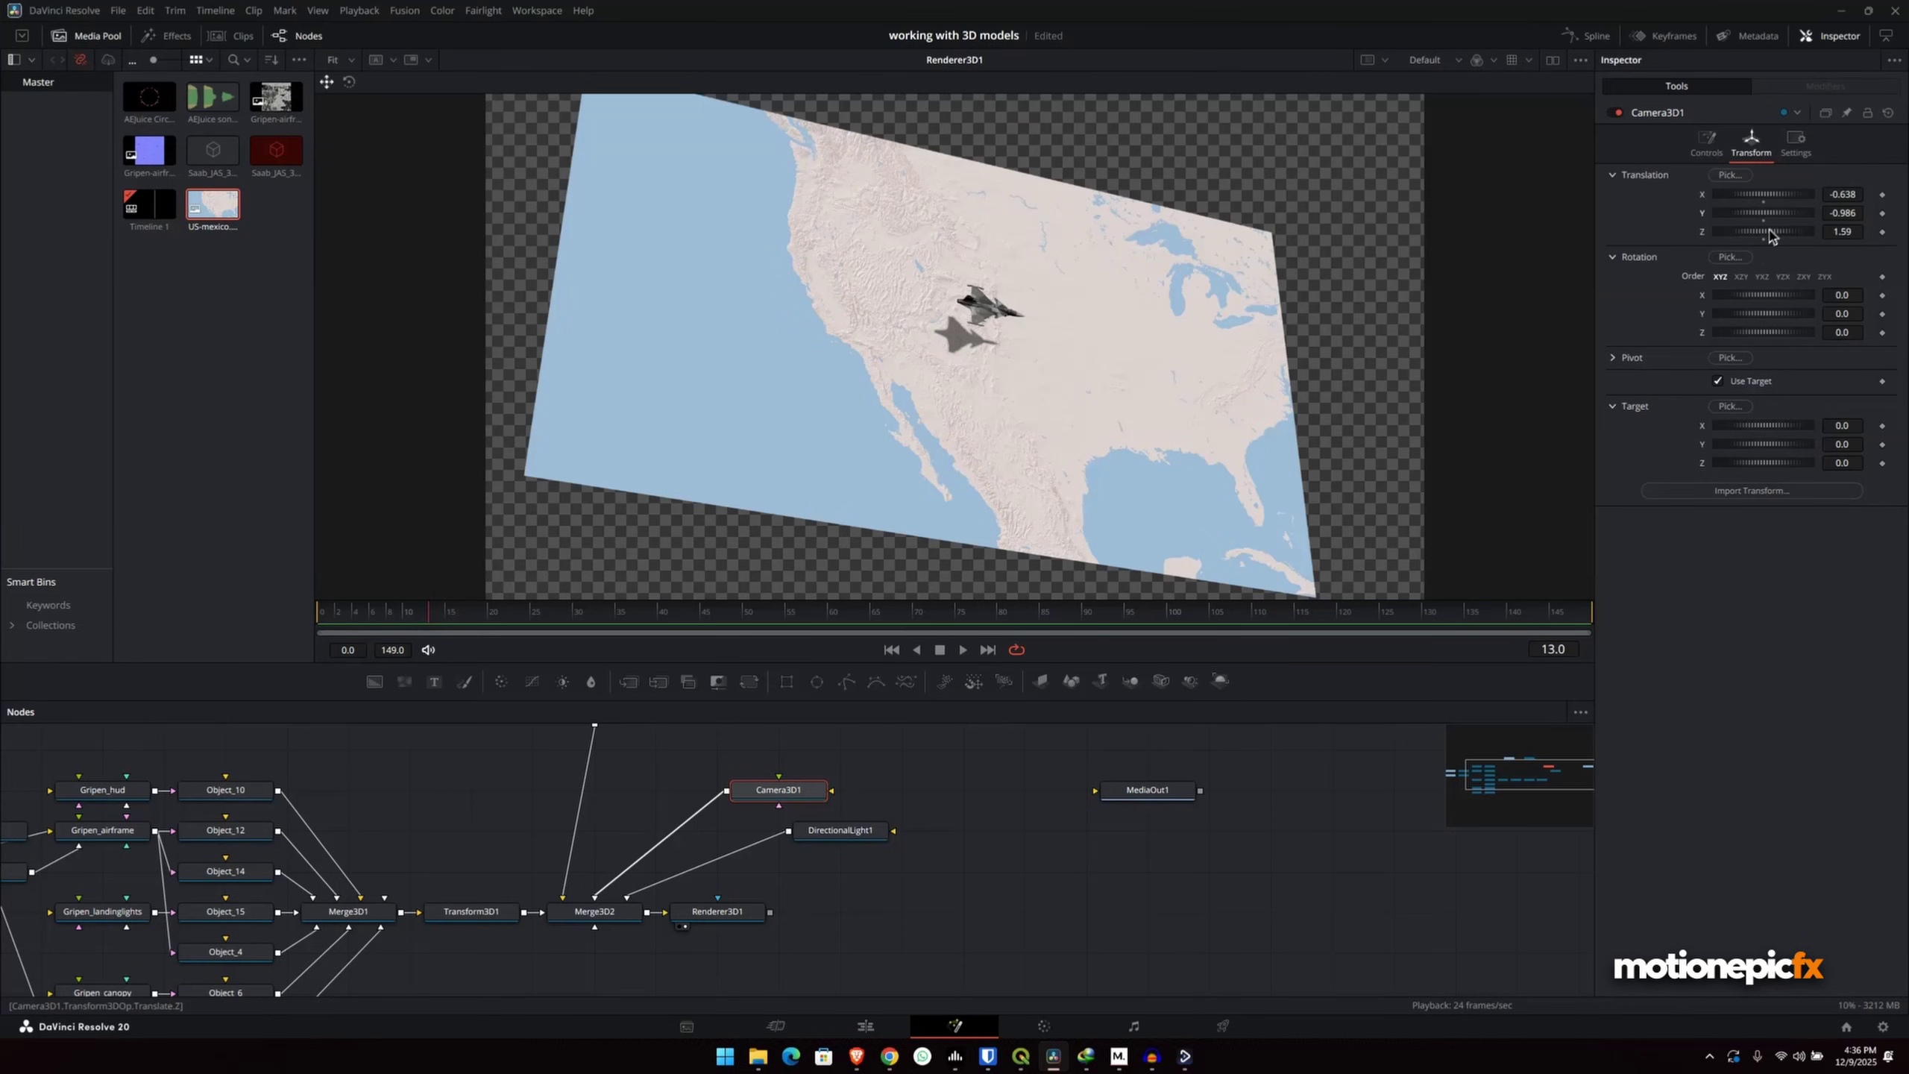
pyautogui.moveTo(1770, 235); pyautogui.dragTo(1856, 237)
pyautogui.doubleClick(1705, 196)
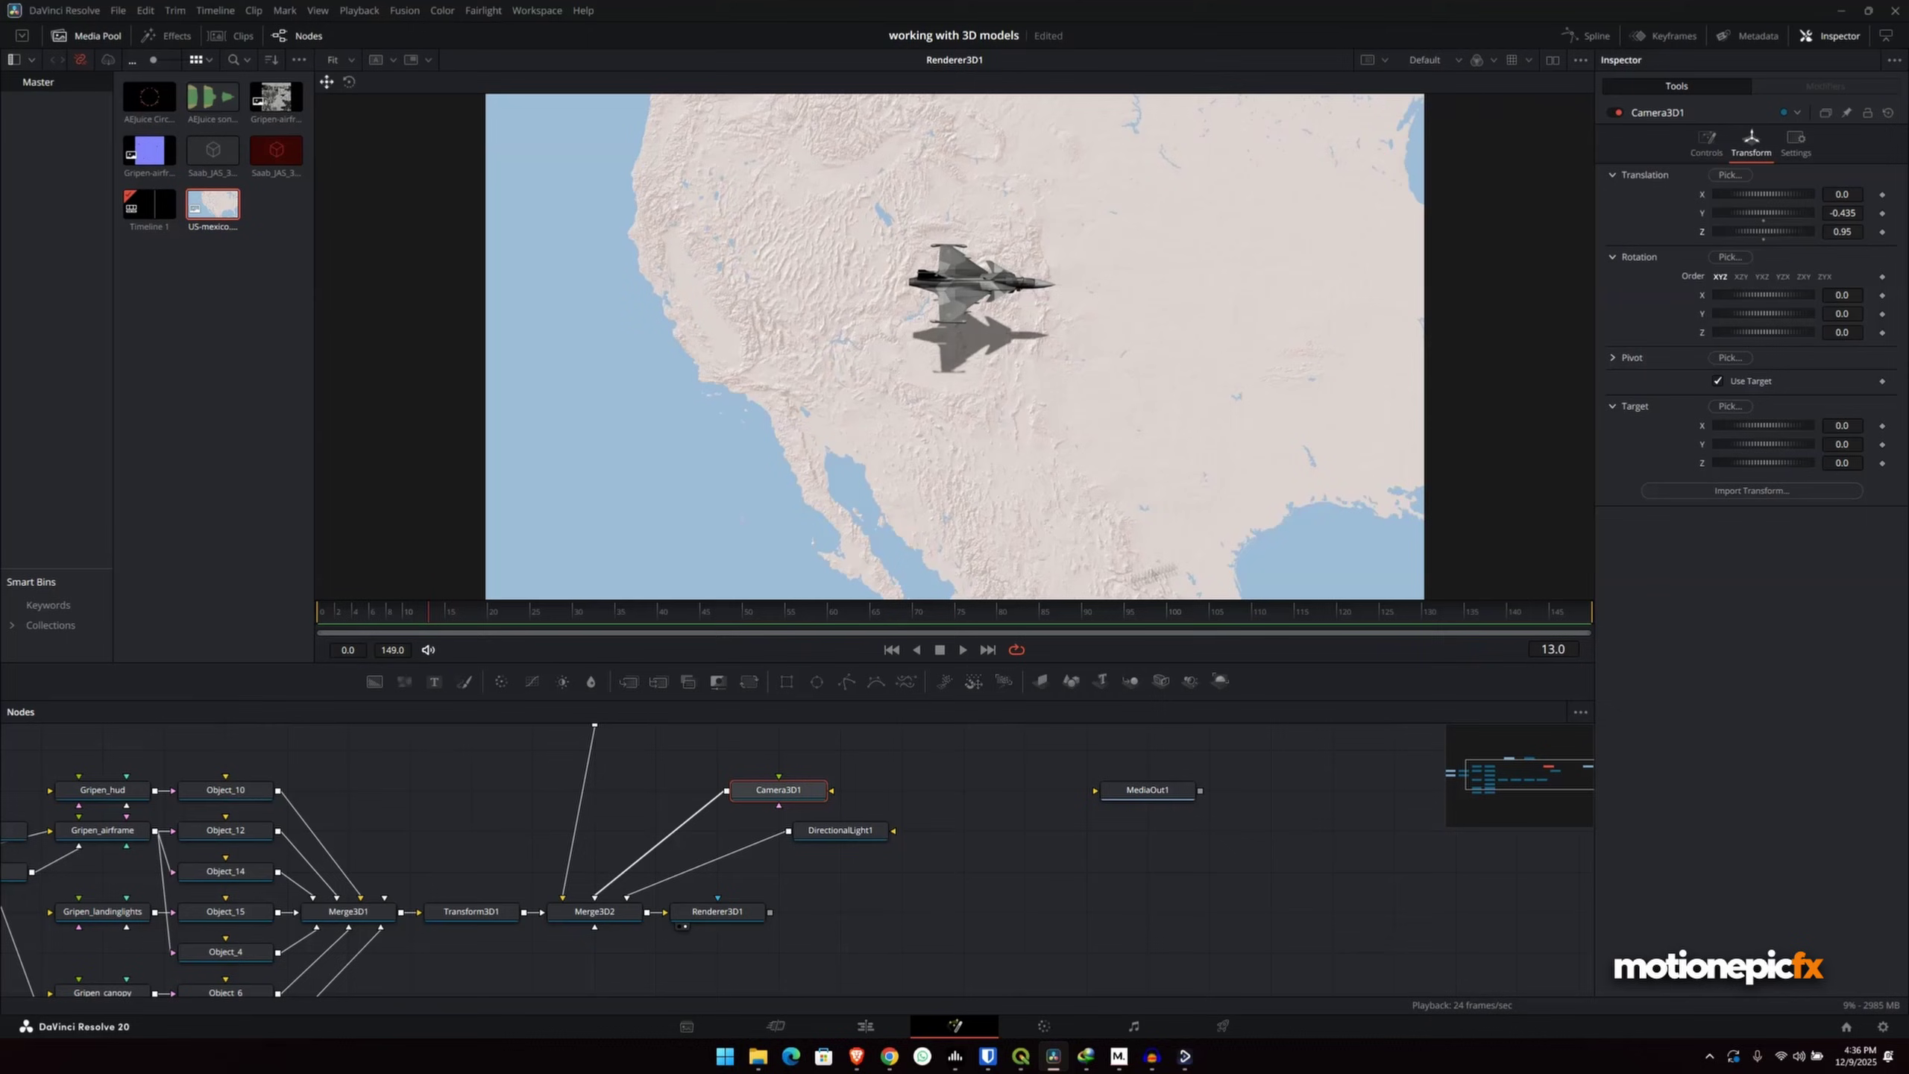
# - Keep the shadow softness of DirectionalLight1 on Constant and raise Constant Softness to about 0.089
pyautogui.moveTo(788, 895); pyautogui.dragTo(743, 856)
pyautogui.click(872, 818)
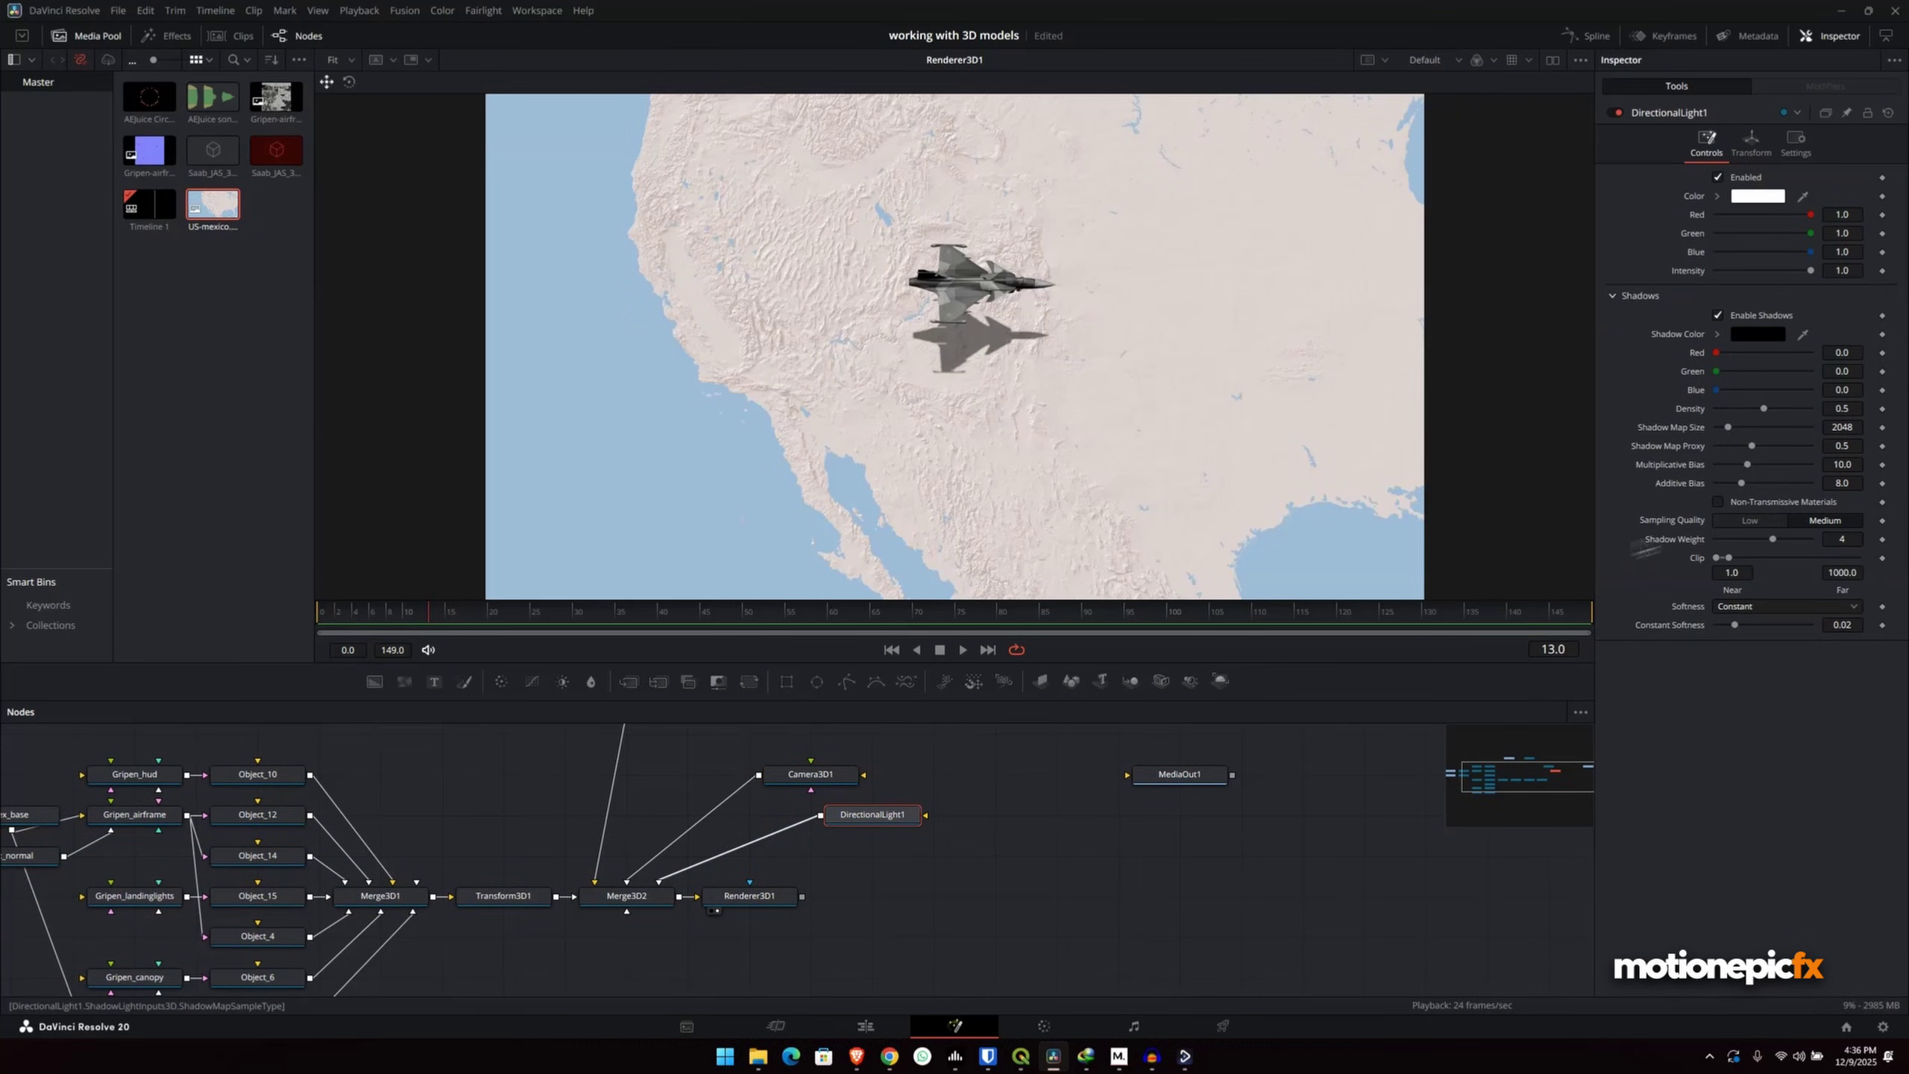
pyautogui.click(1739, 608)
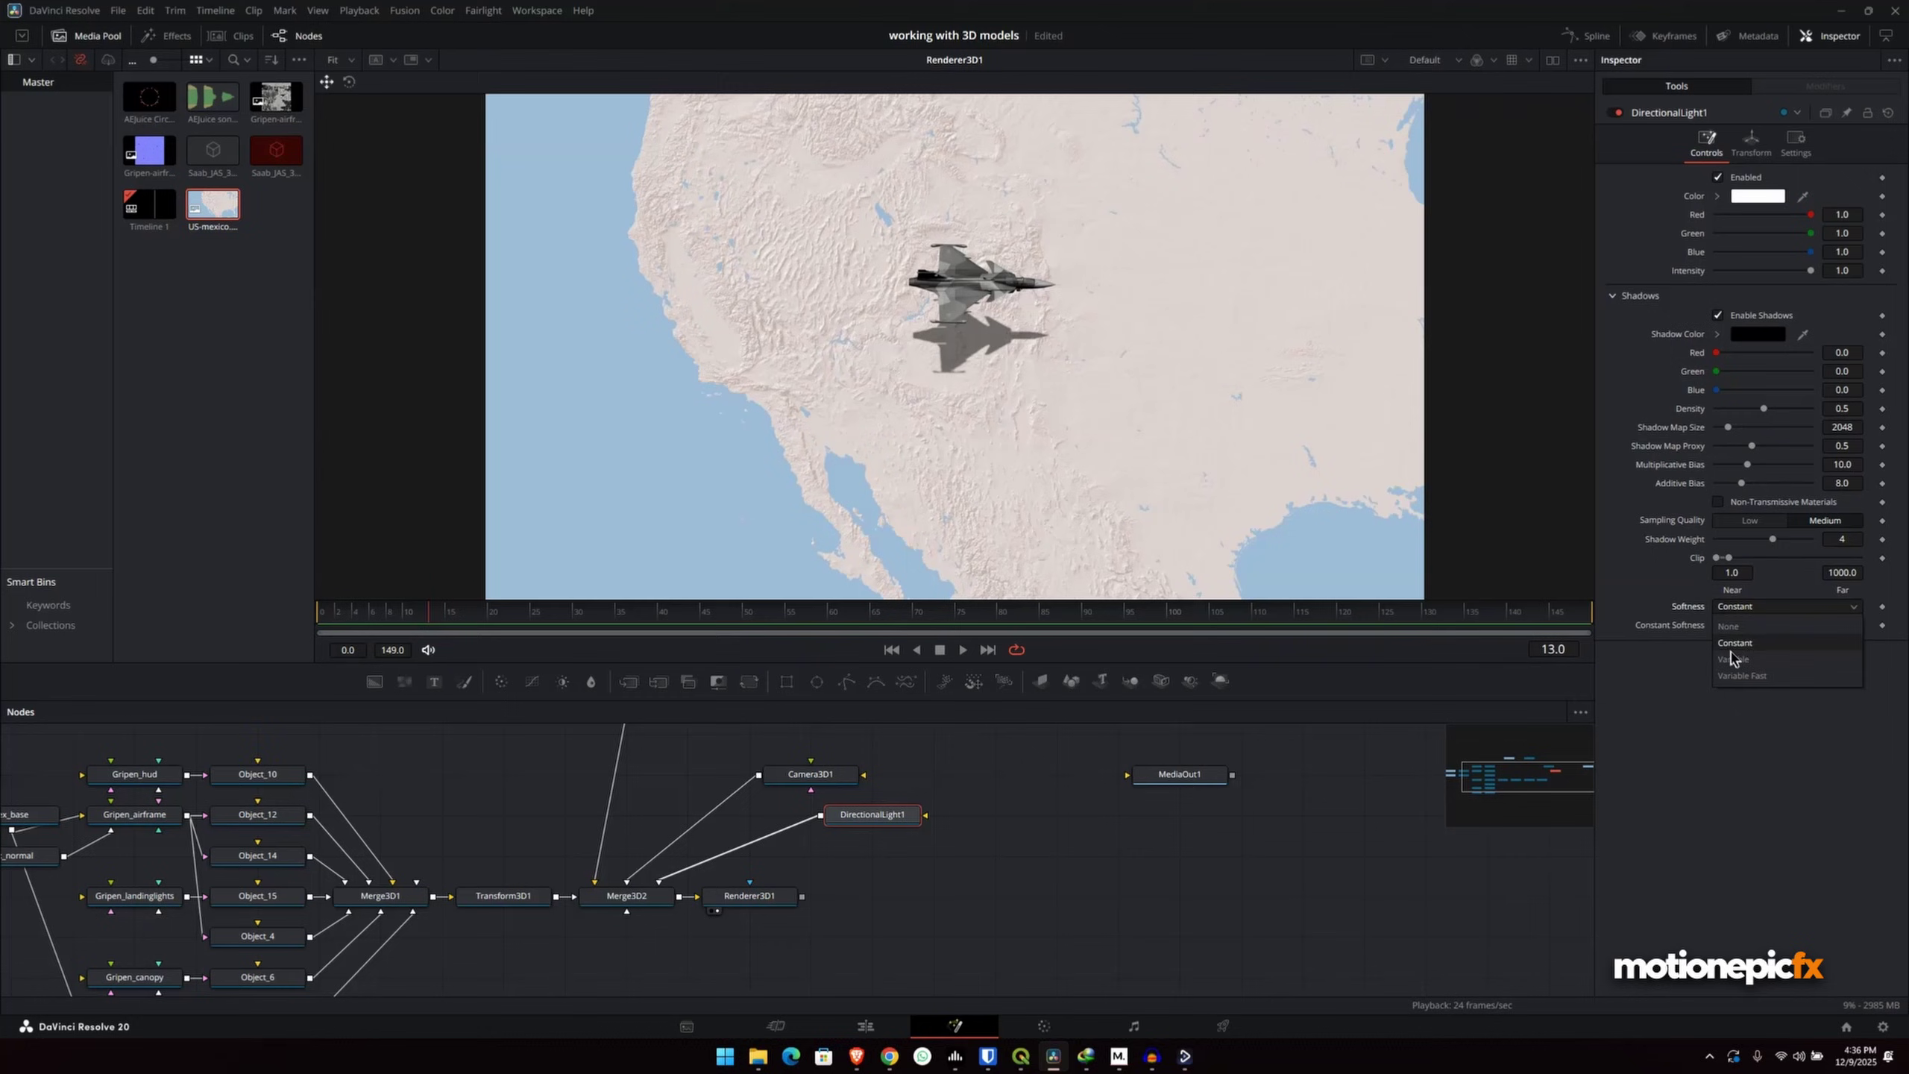
pyautogui.click(1733, 643)
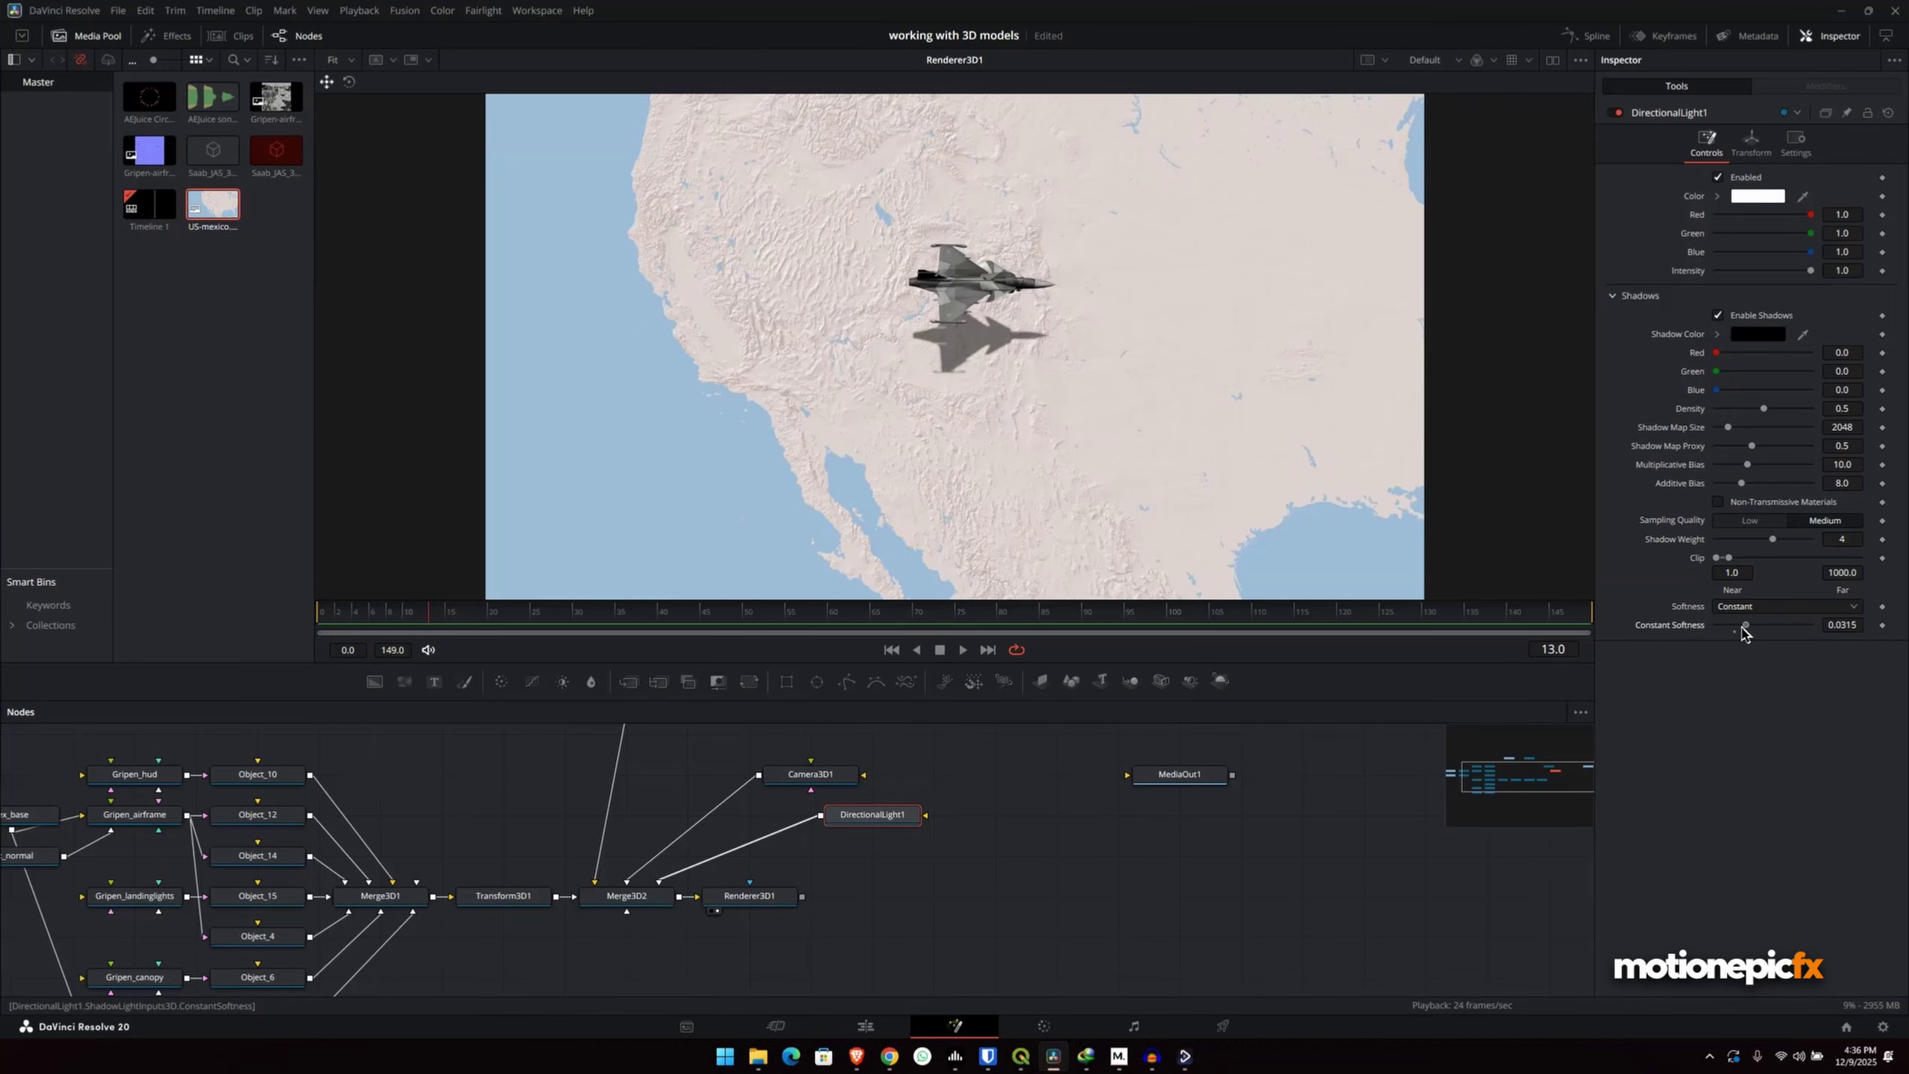
pyautogui.moveTo(1802, 637); pyautogui.dragTo(1798, 637)
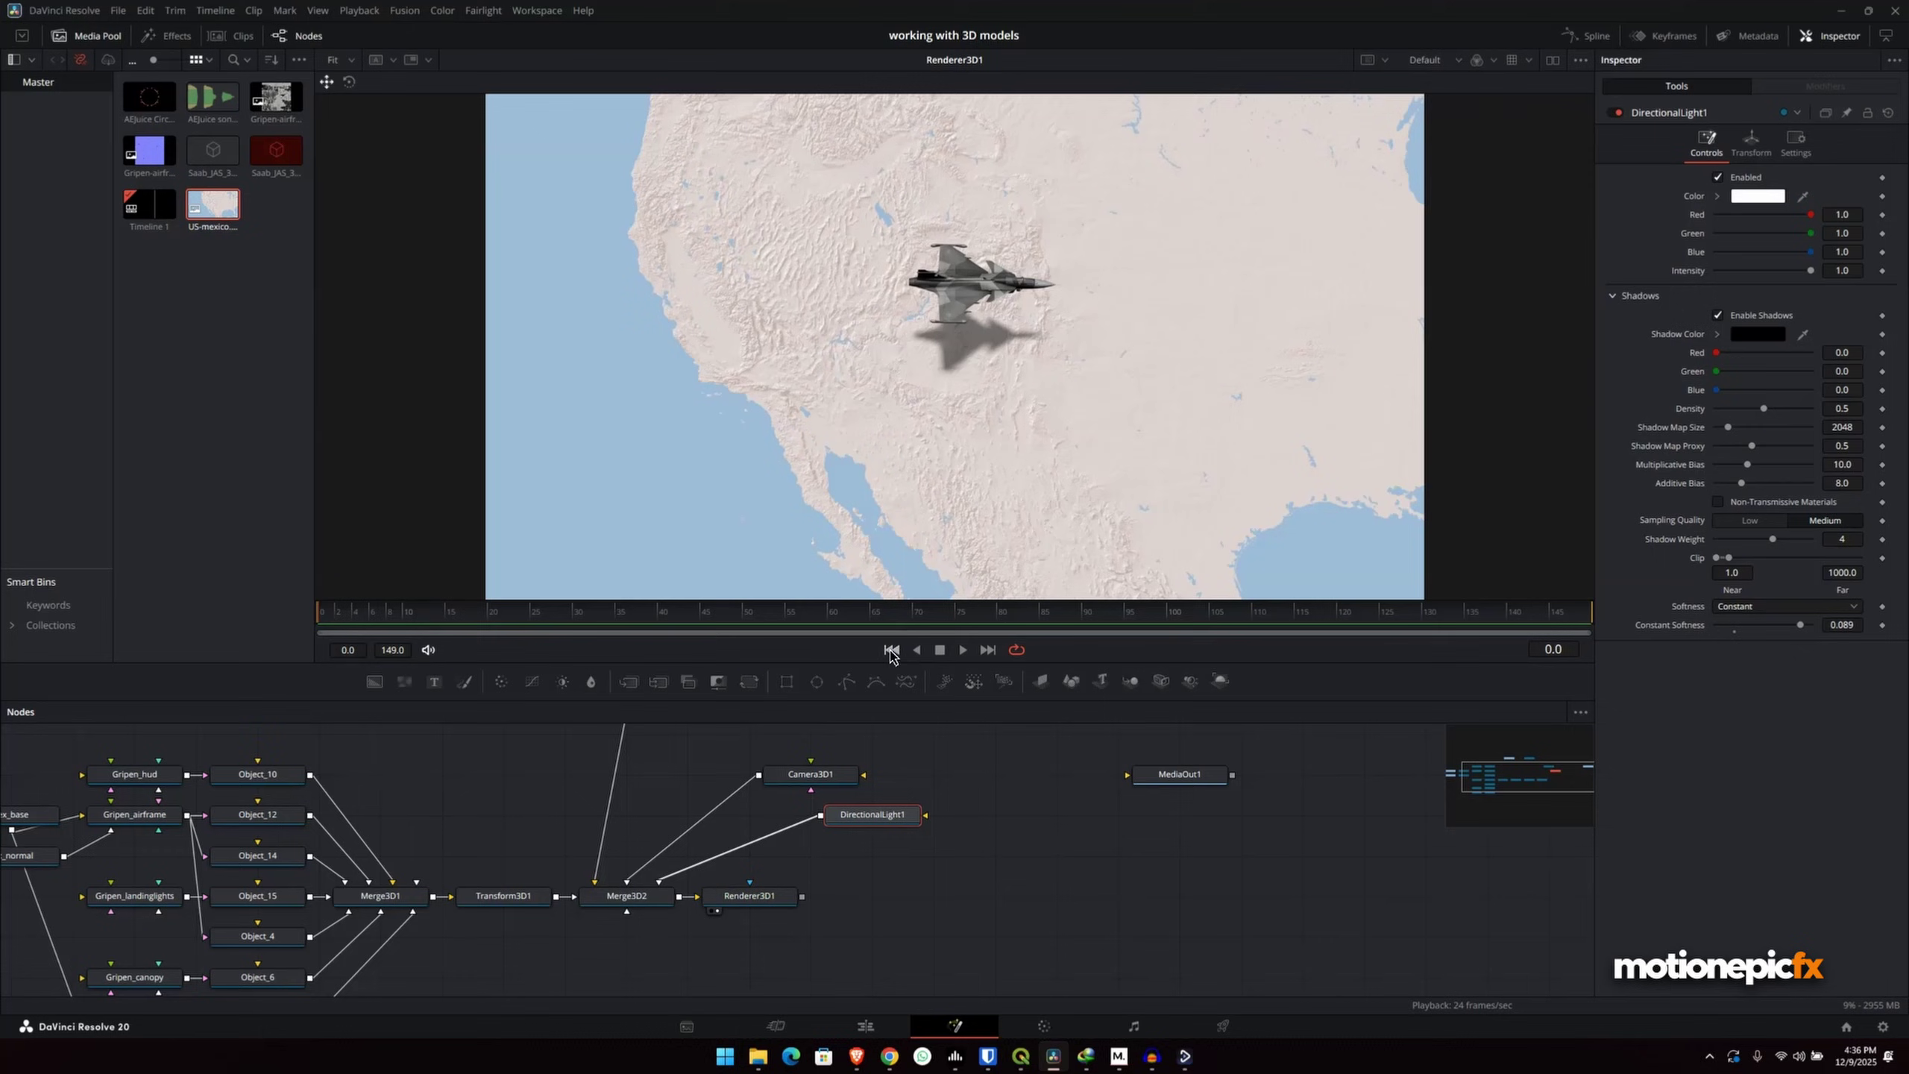
# - Keyframe Camera3D1's translation and rotation at frame 0, and a closer position shifted along positive X and Y at frame 149
pyautogui.moveTo(768, 807); pyautogui.dragTo(826, 863)
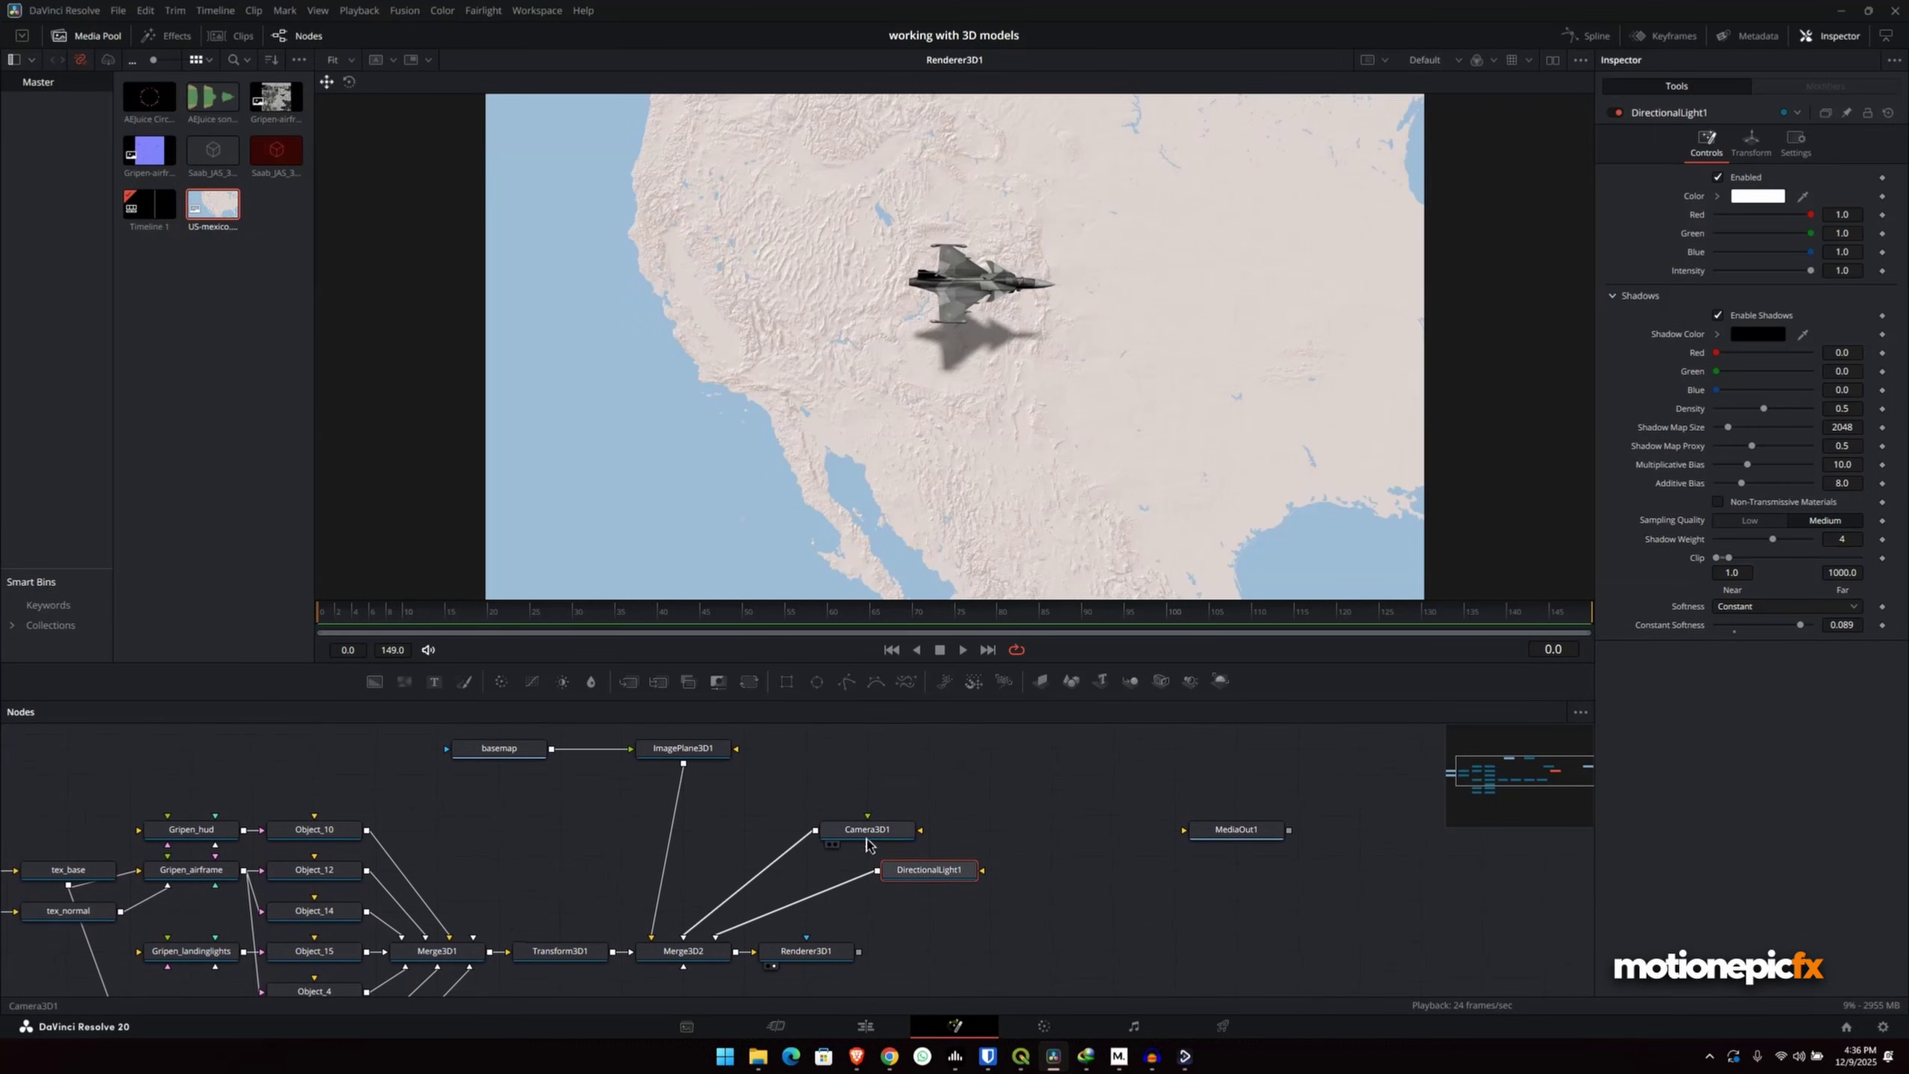
pyautogui.click(868, 833)
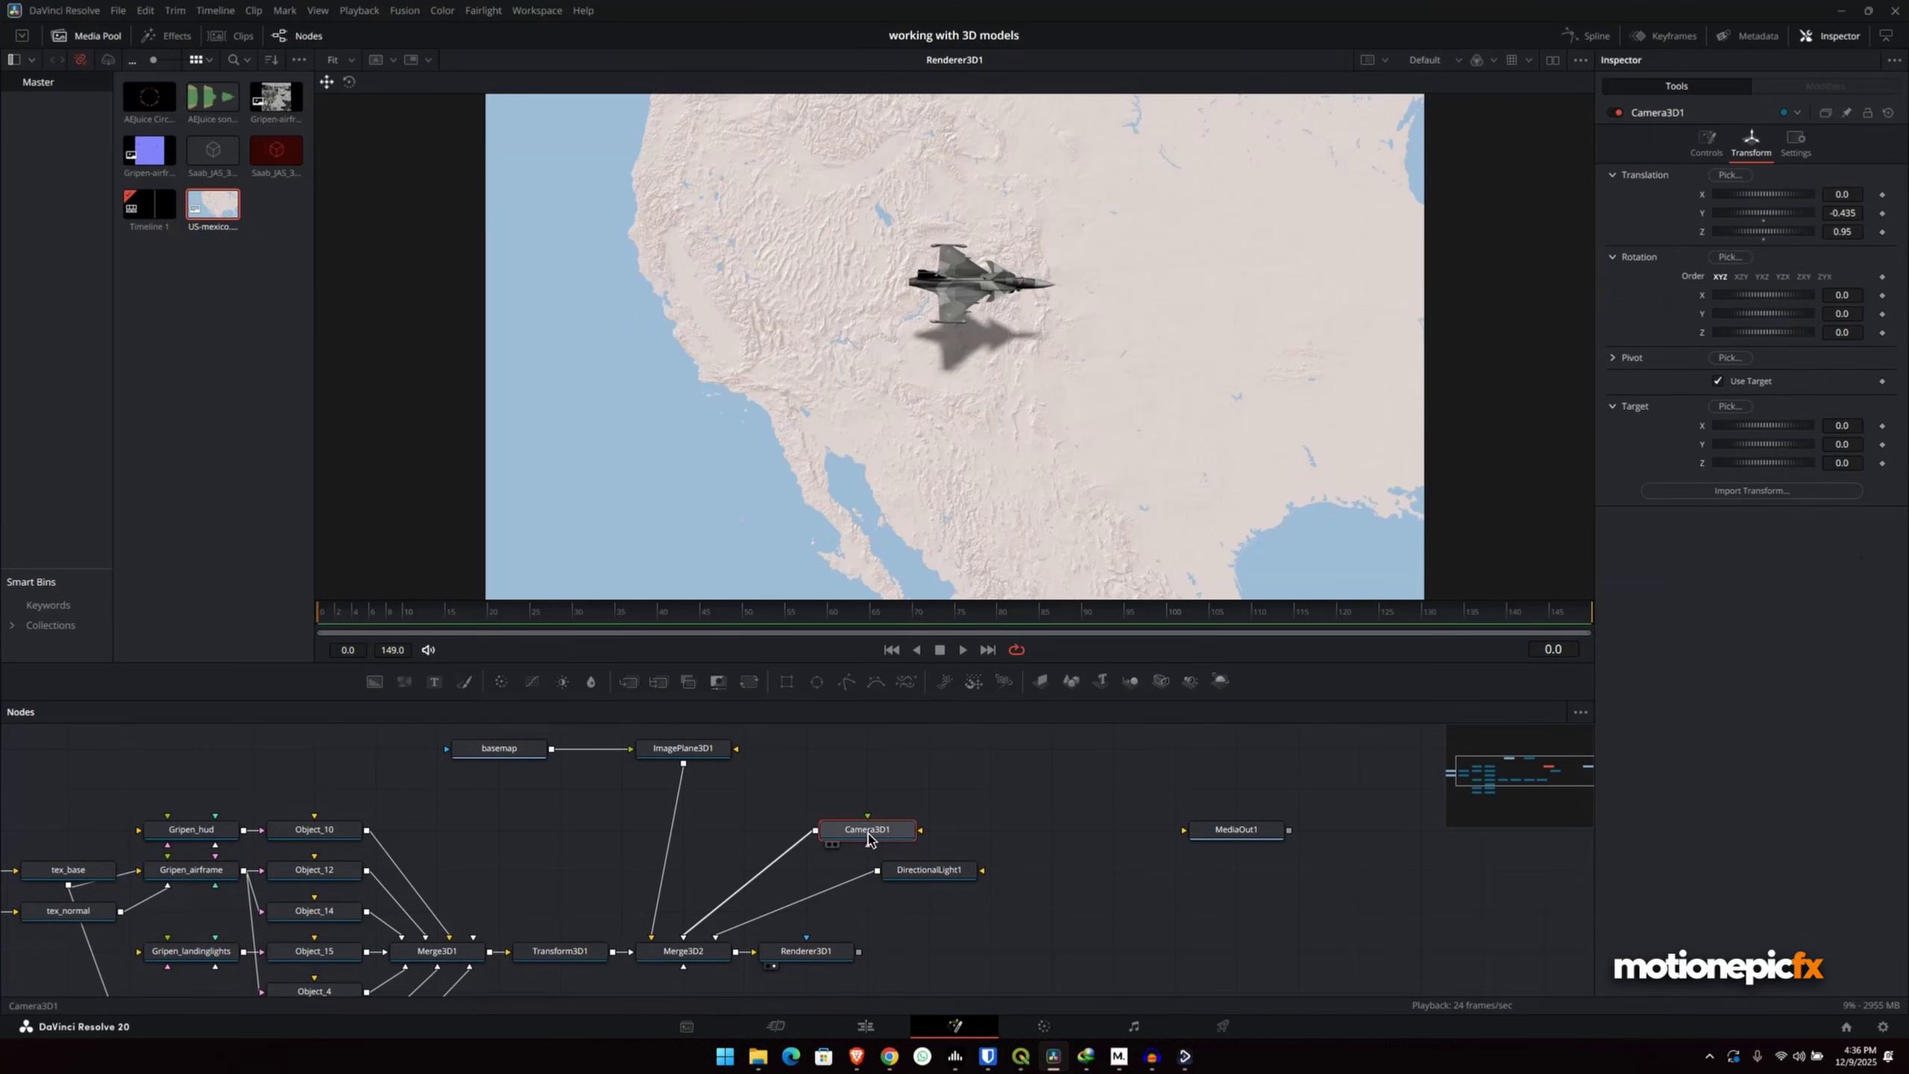
pyautogui.click(1883, 195)
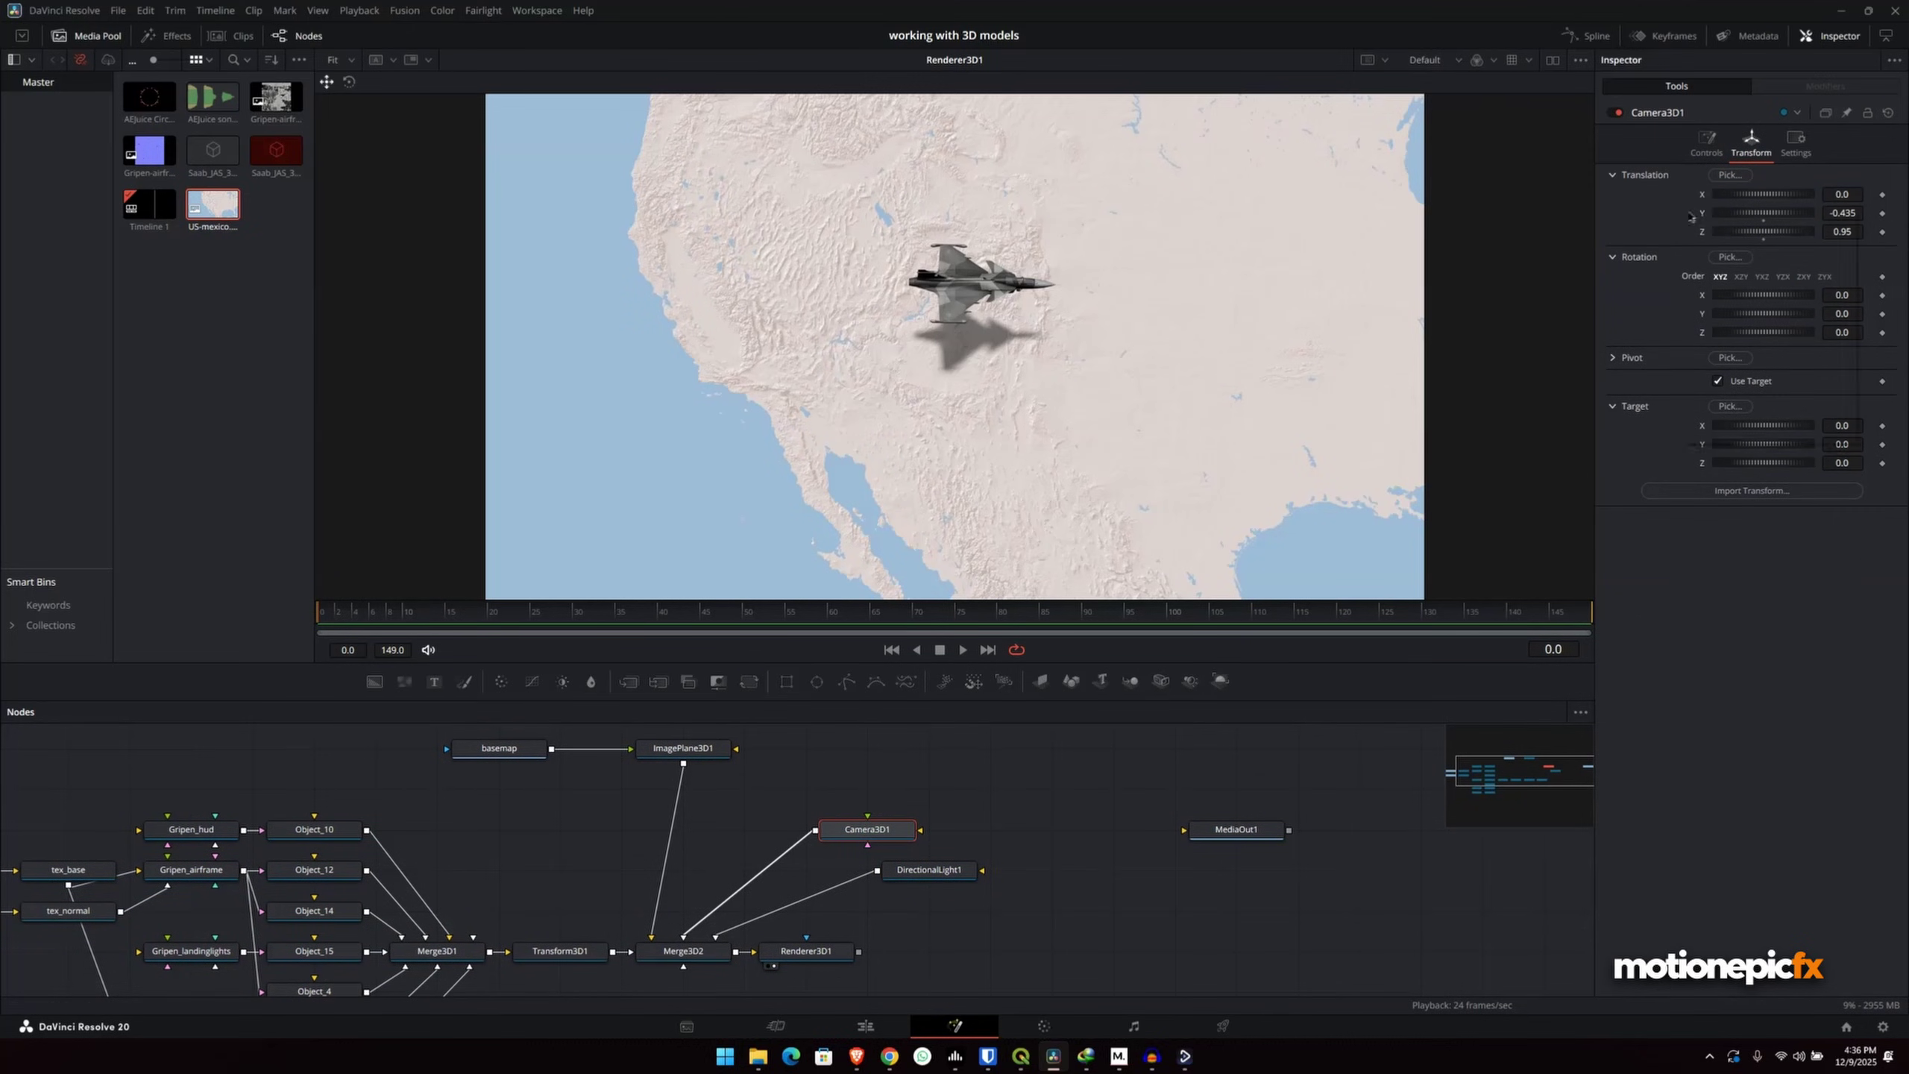
pyautogui.rightClick(1681, 319)
pyautogui.click(1701, 324)
pyautogui.moveTo(1771, 231); pyautogui.dragTo(1789, 231)
pyautogui.moveTo(1780, 213); pyautogui.dragTo(1802, 197)
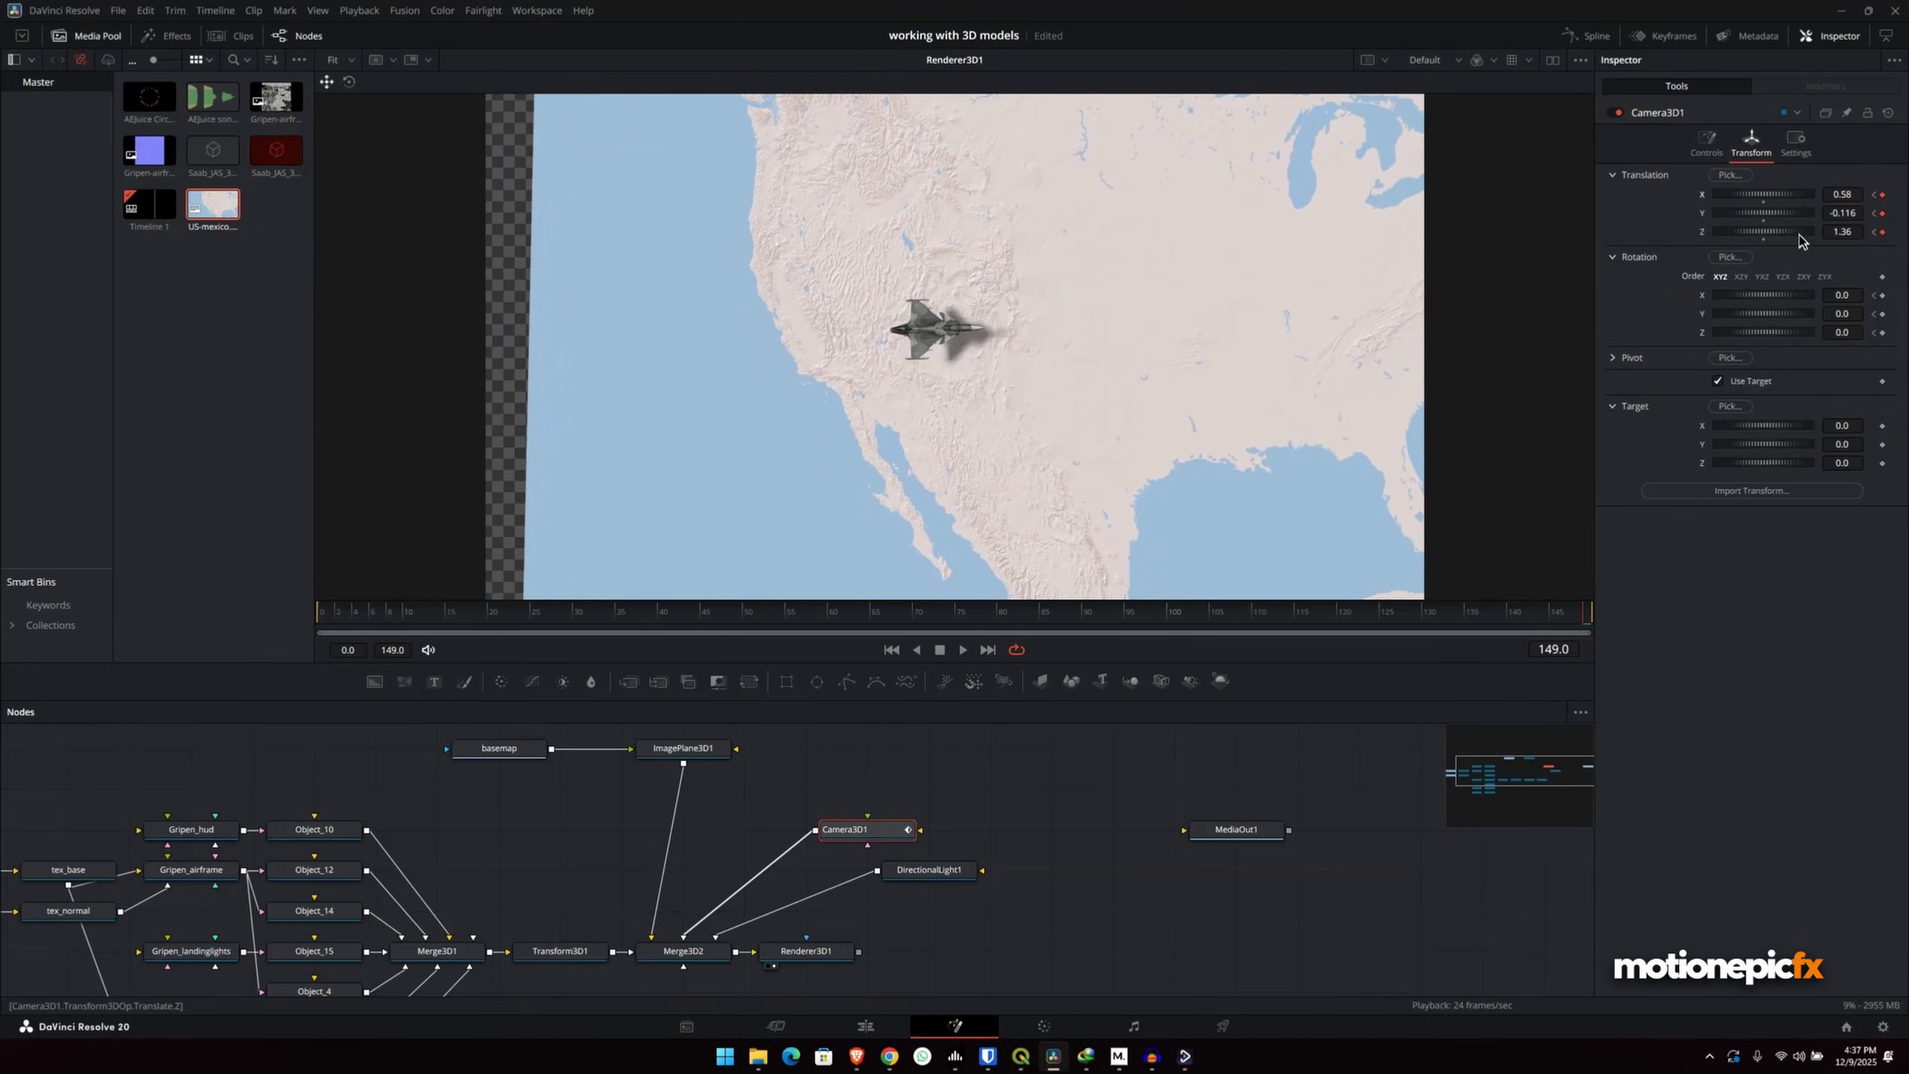
# - Play the camera animation from the first frame to review the move around the jet
pyautogui.click(891, 649)
pyautogui.click(1065, 801)
pyautogui.press('space')
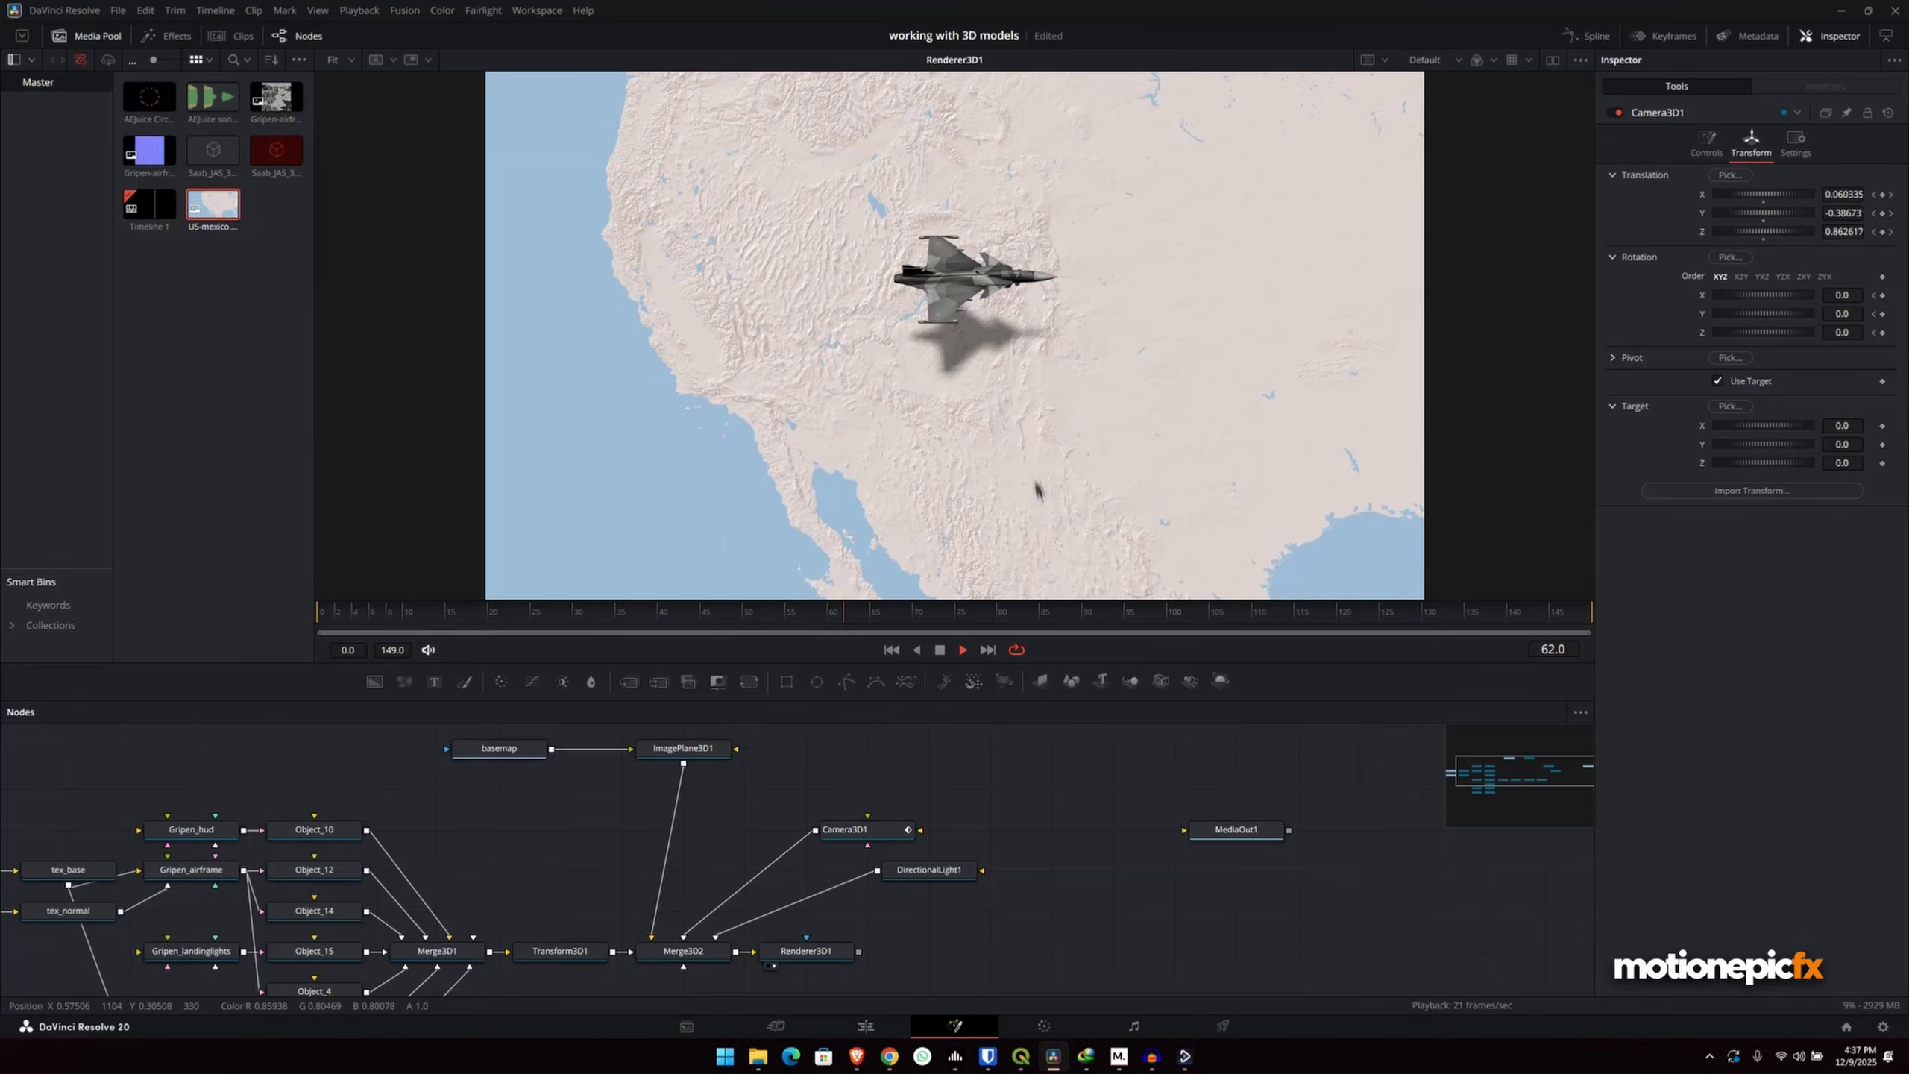
pyautogui.press('space')
# - Keyframe the translation and rotation groups of Transform3D1 at frame 0
pyautogui.click(889, 650)
pyautogui.moveTo(626, 909); pyautogui.dragTo(725, 848)
pyautogui.click(662, 897)
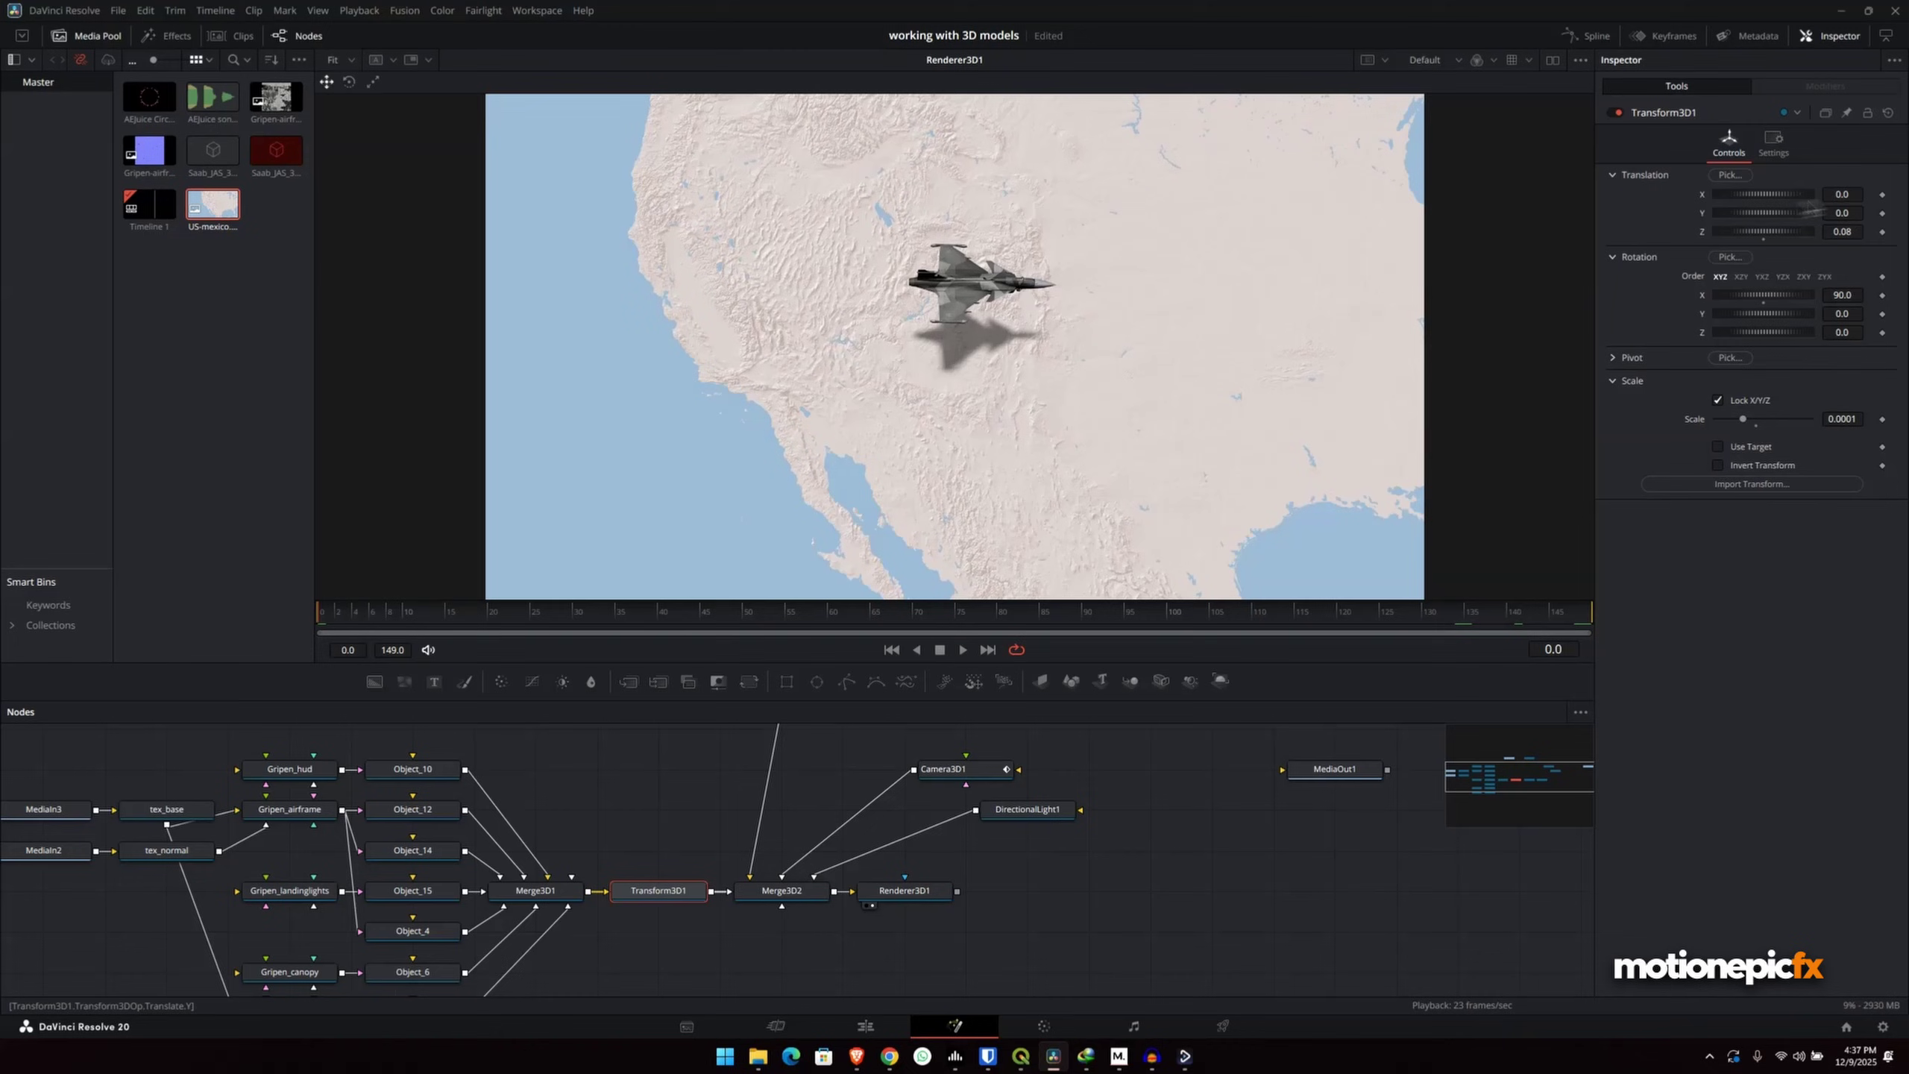
pyautogui.rightClick(1674, 218)
pyautogui.click(1715, 240)
pyautogui.rightClick(1669, 302)
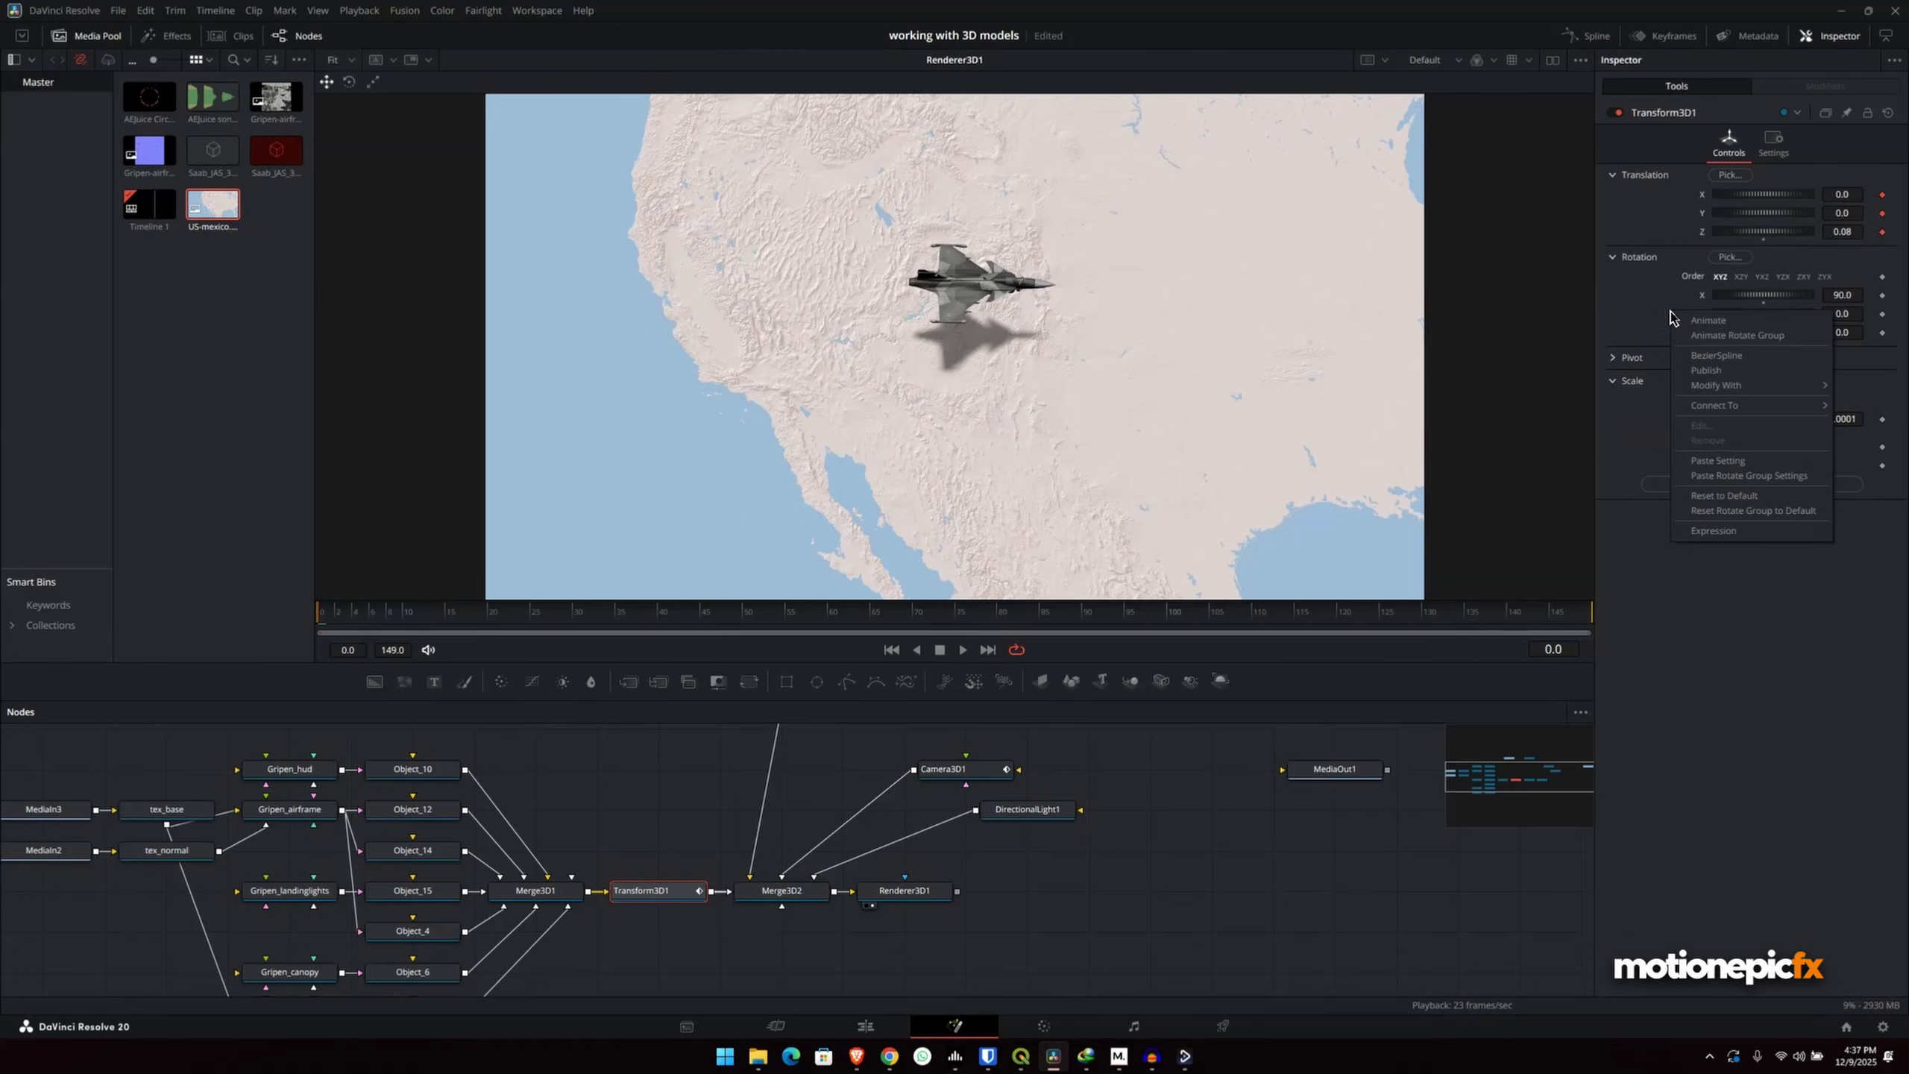
pyautogui.click(1703, 323)
# - Keyframe the jet's end position at frame 149 by setting Transform3D1's X translation to 0.07
pyautogui.moveTo(1254, 619); pyautogui.dragTo(1586, 618)
pyautogui.moveTo(1847, 214); pyautogui.dragTo(1895, 228)
pyautogui.hotkey('ctrl', 'z')
pyautogui.hotkey('ctrl', 'z')
pyautogui.click(1841, 194)
pyautogui.write('0.005')
pyautogui.press('Return')
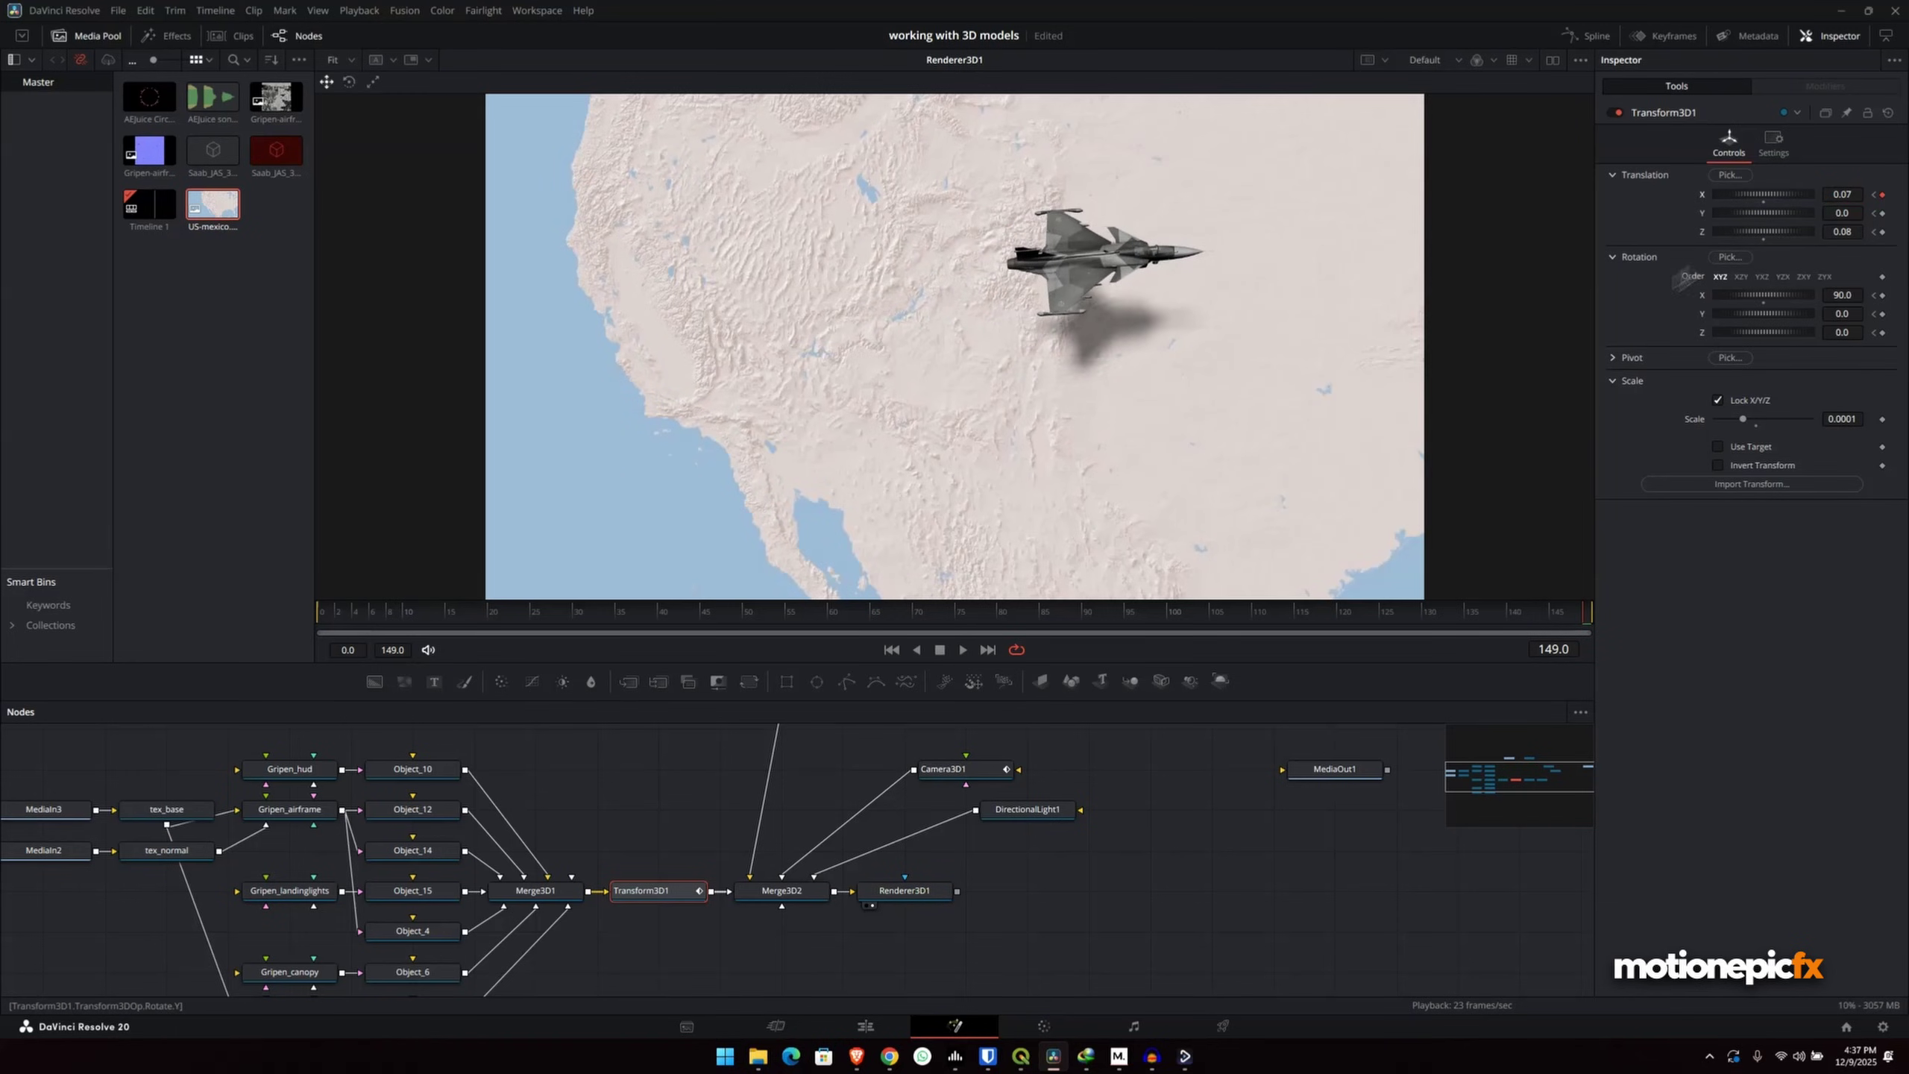
# - At frame 0, move the jet out of view with an X translation of about -0.377 and preview its flight
pyautogui.click(891, 649)
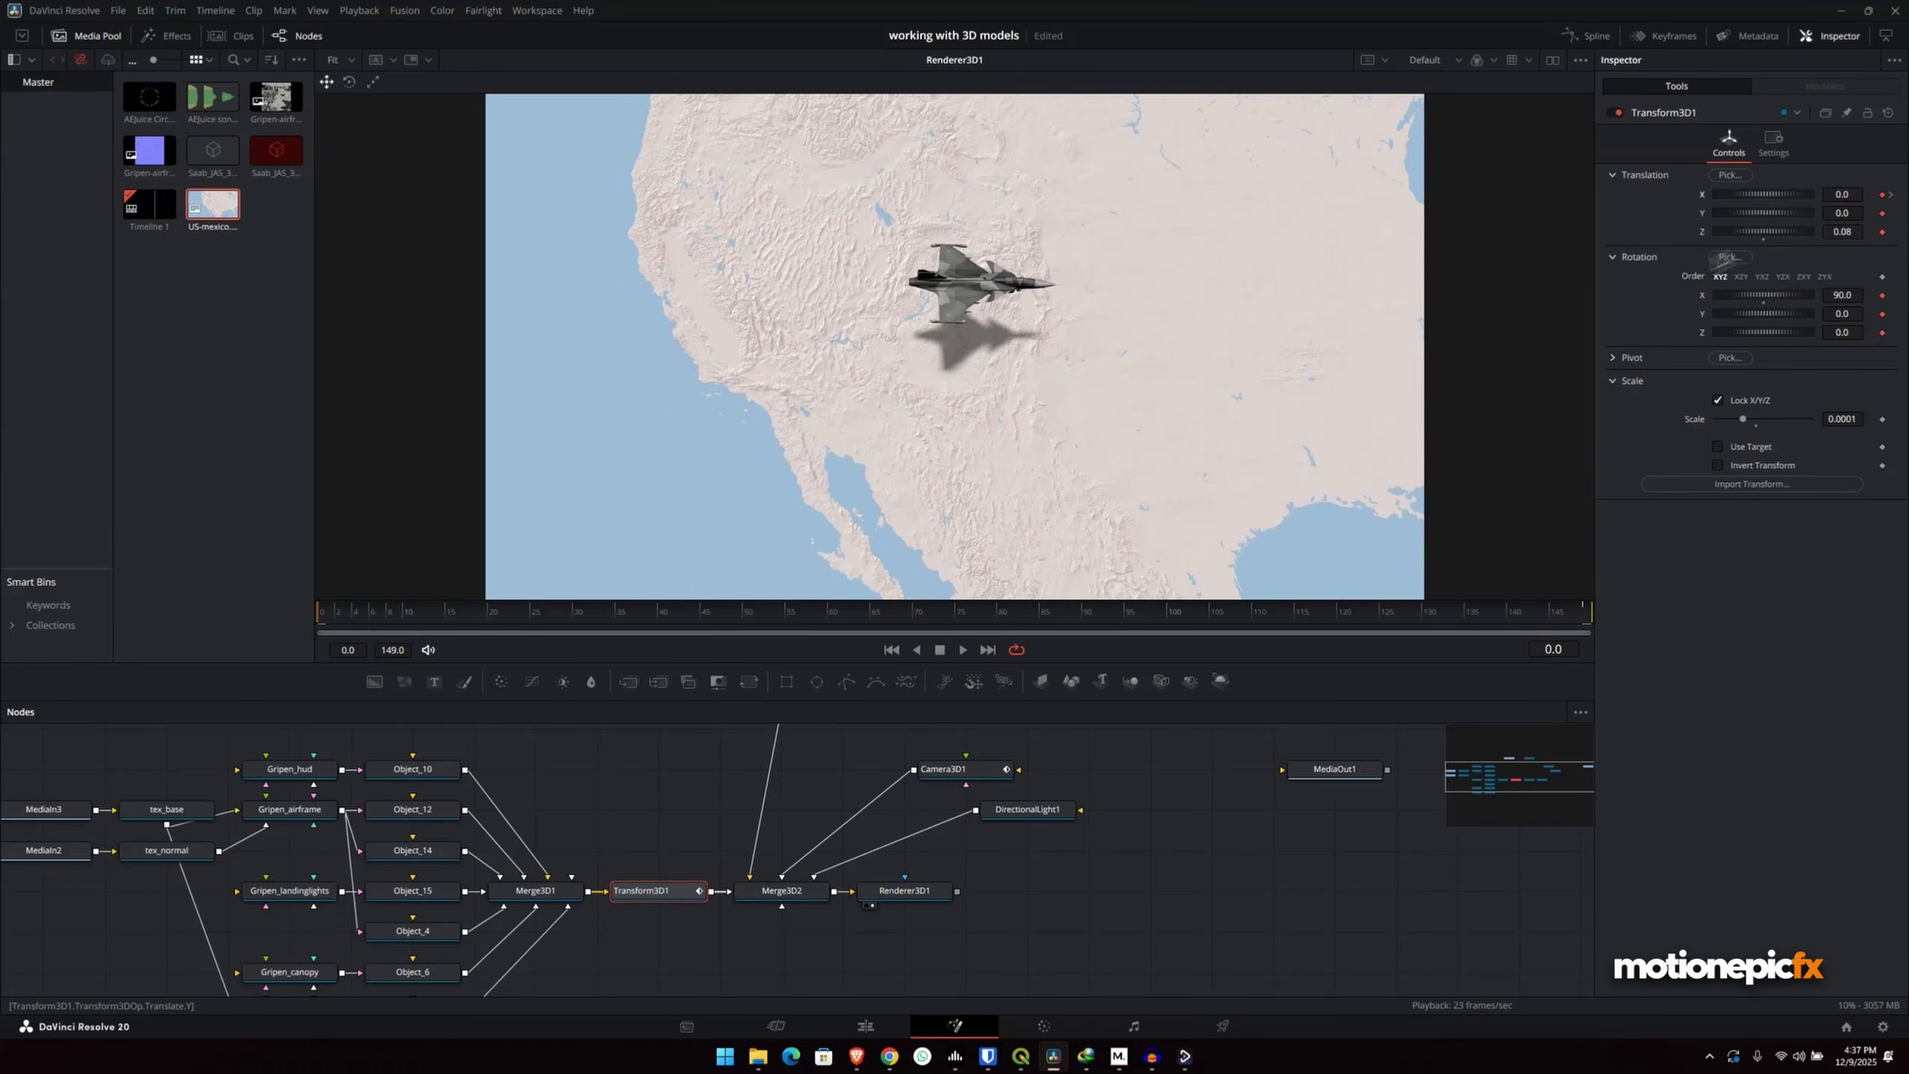
pyautogui.moveTo(1853, 199); pyautogui.dragTo(1615, 202)
pyautogui.click(1181, 842)
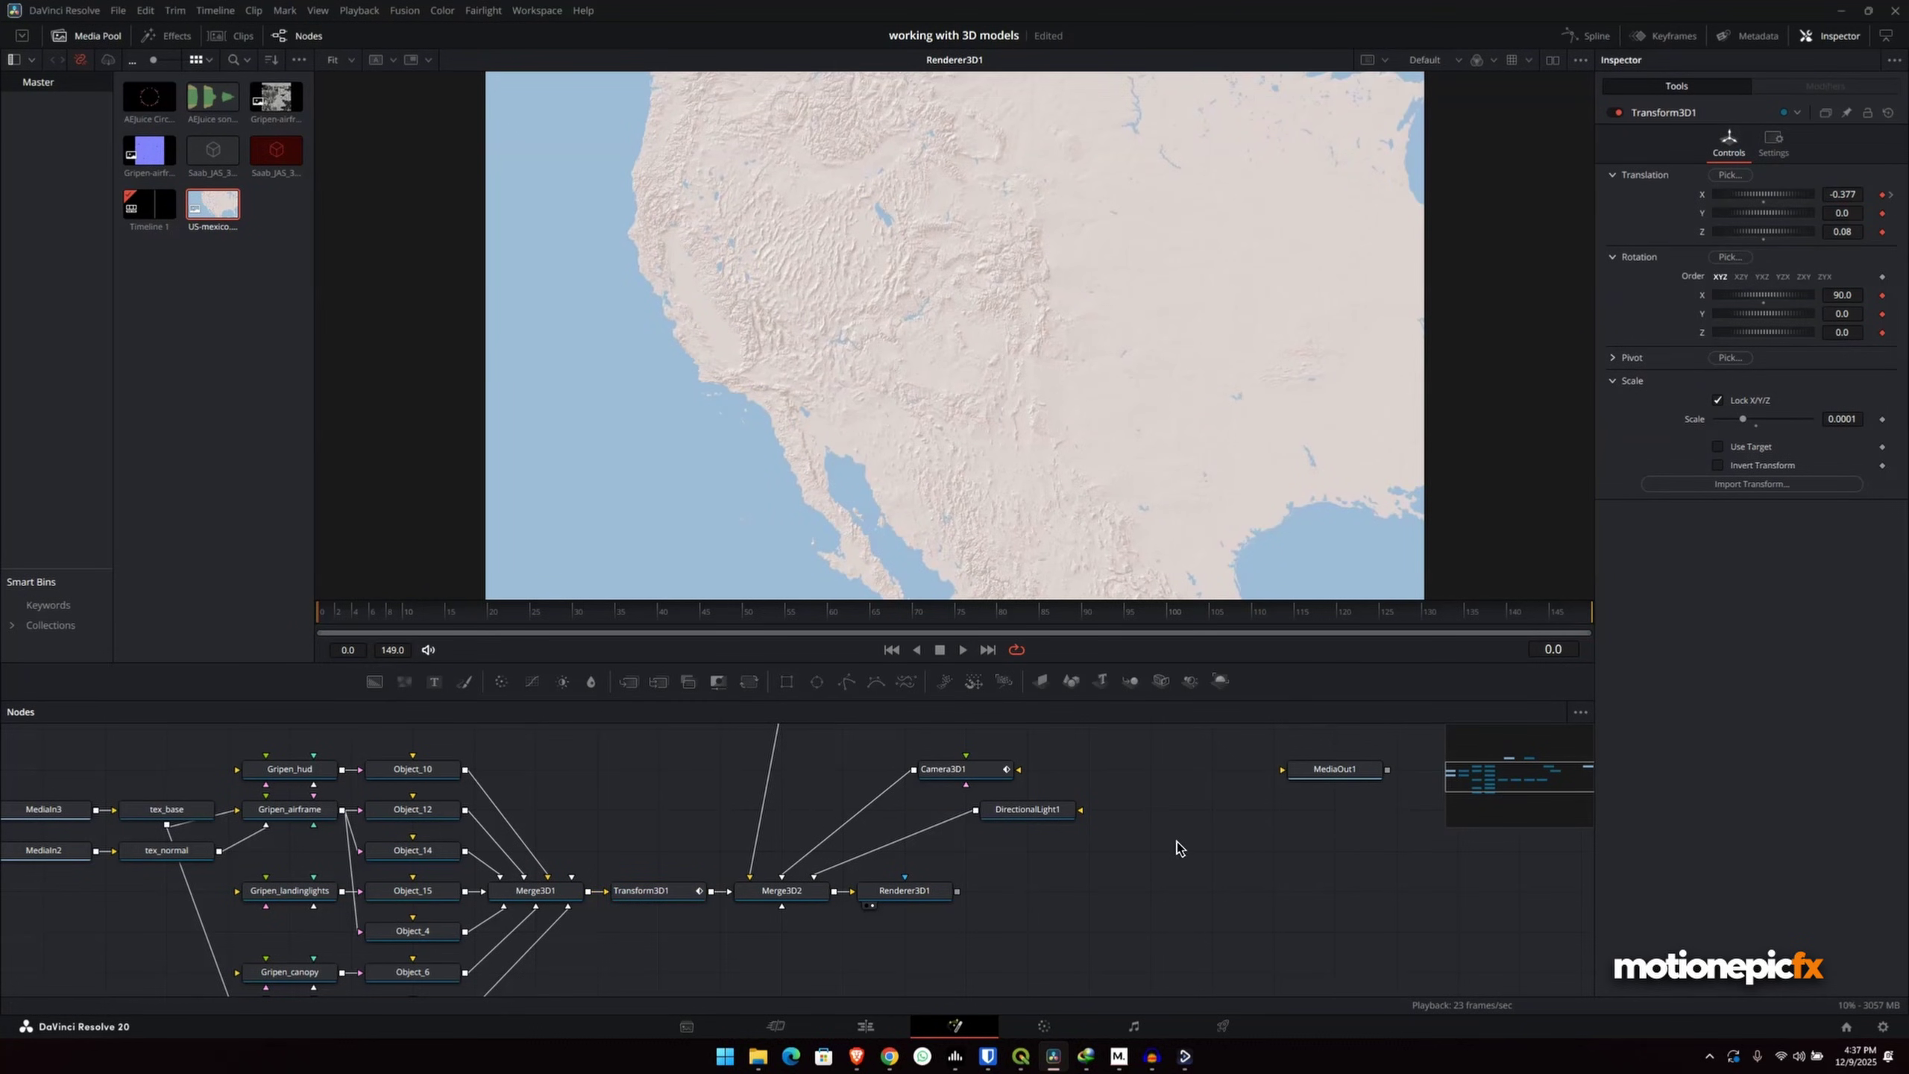
pyautogui.press('space')
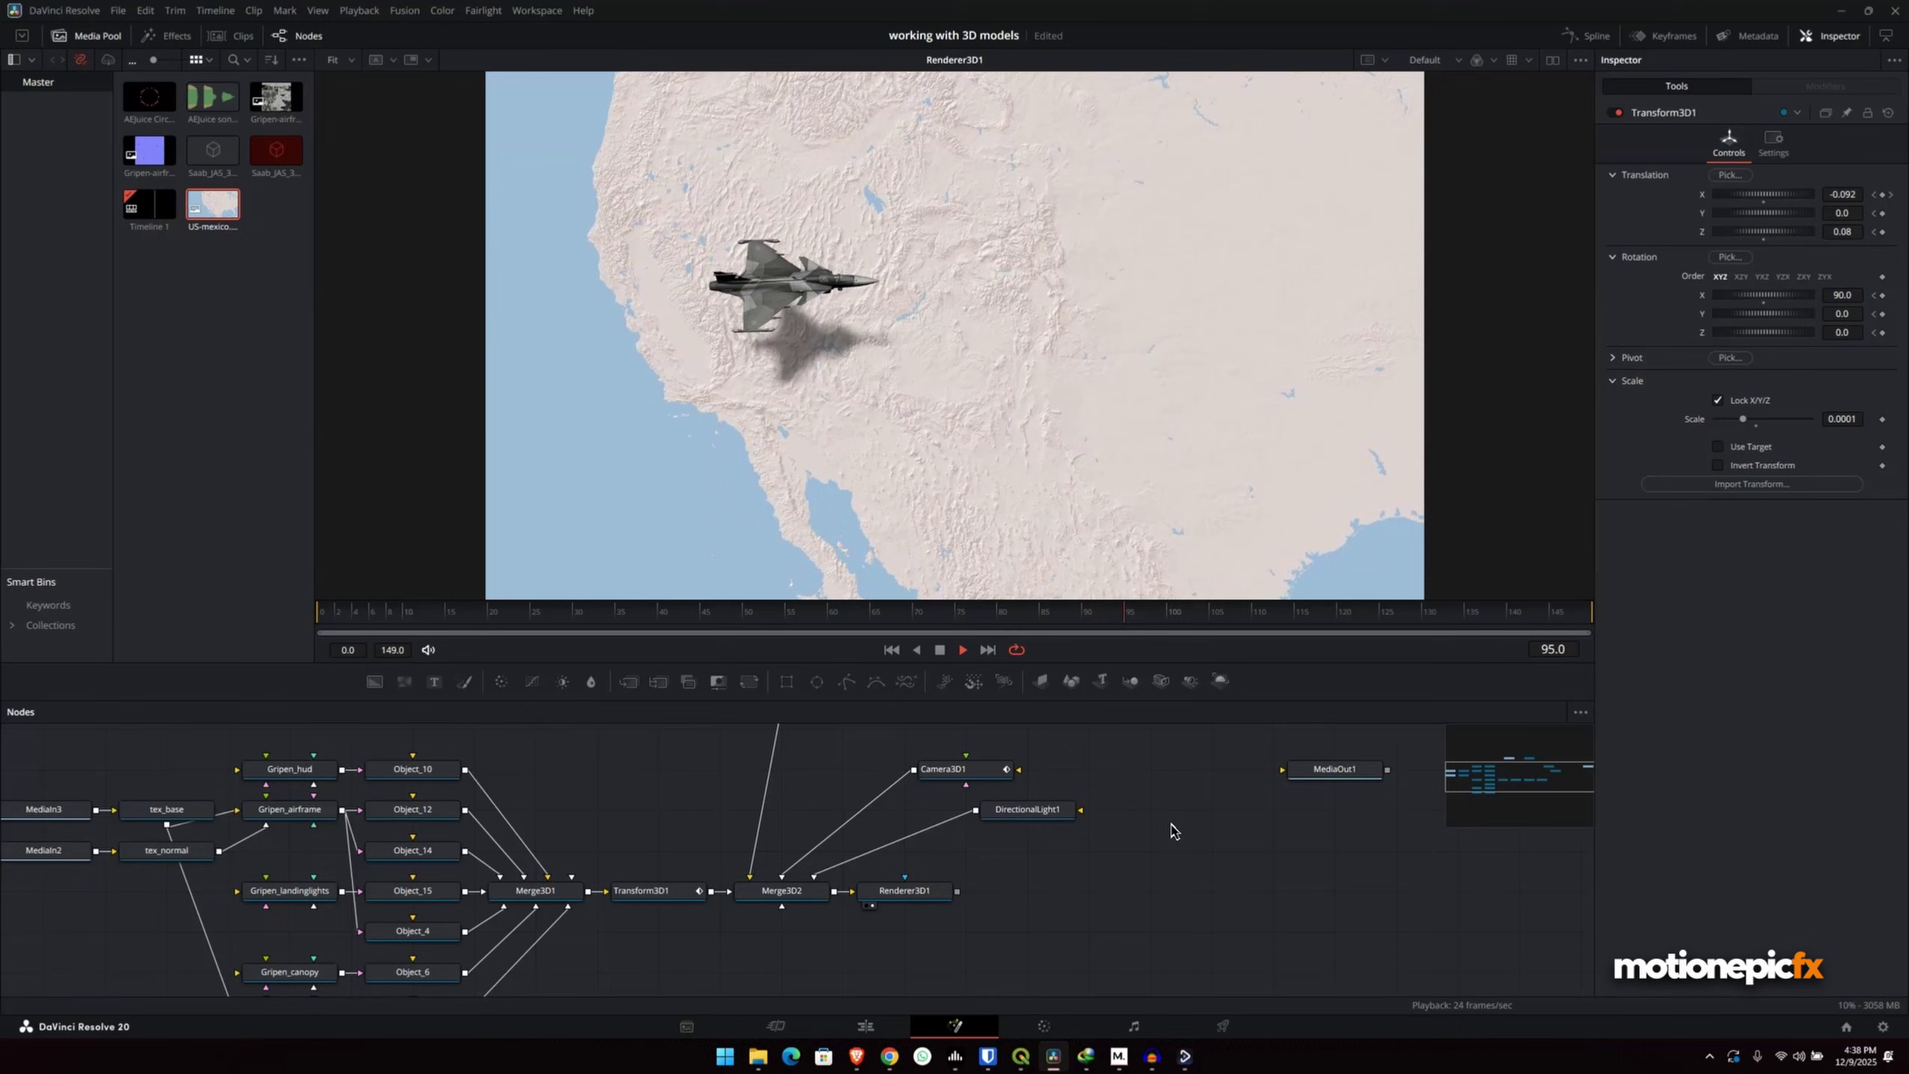
pyautogui.press('space')
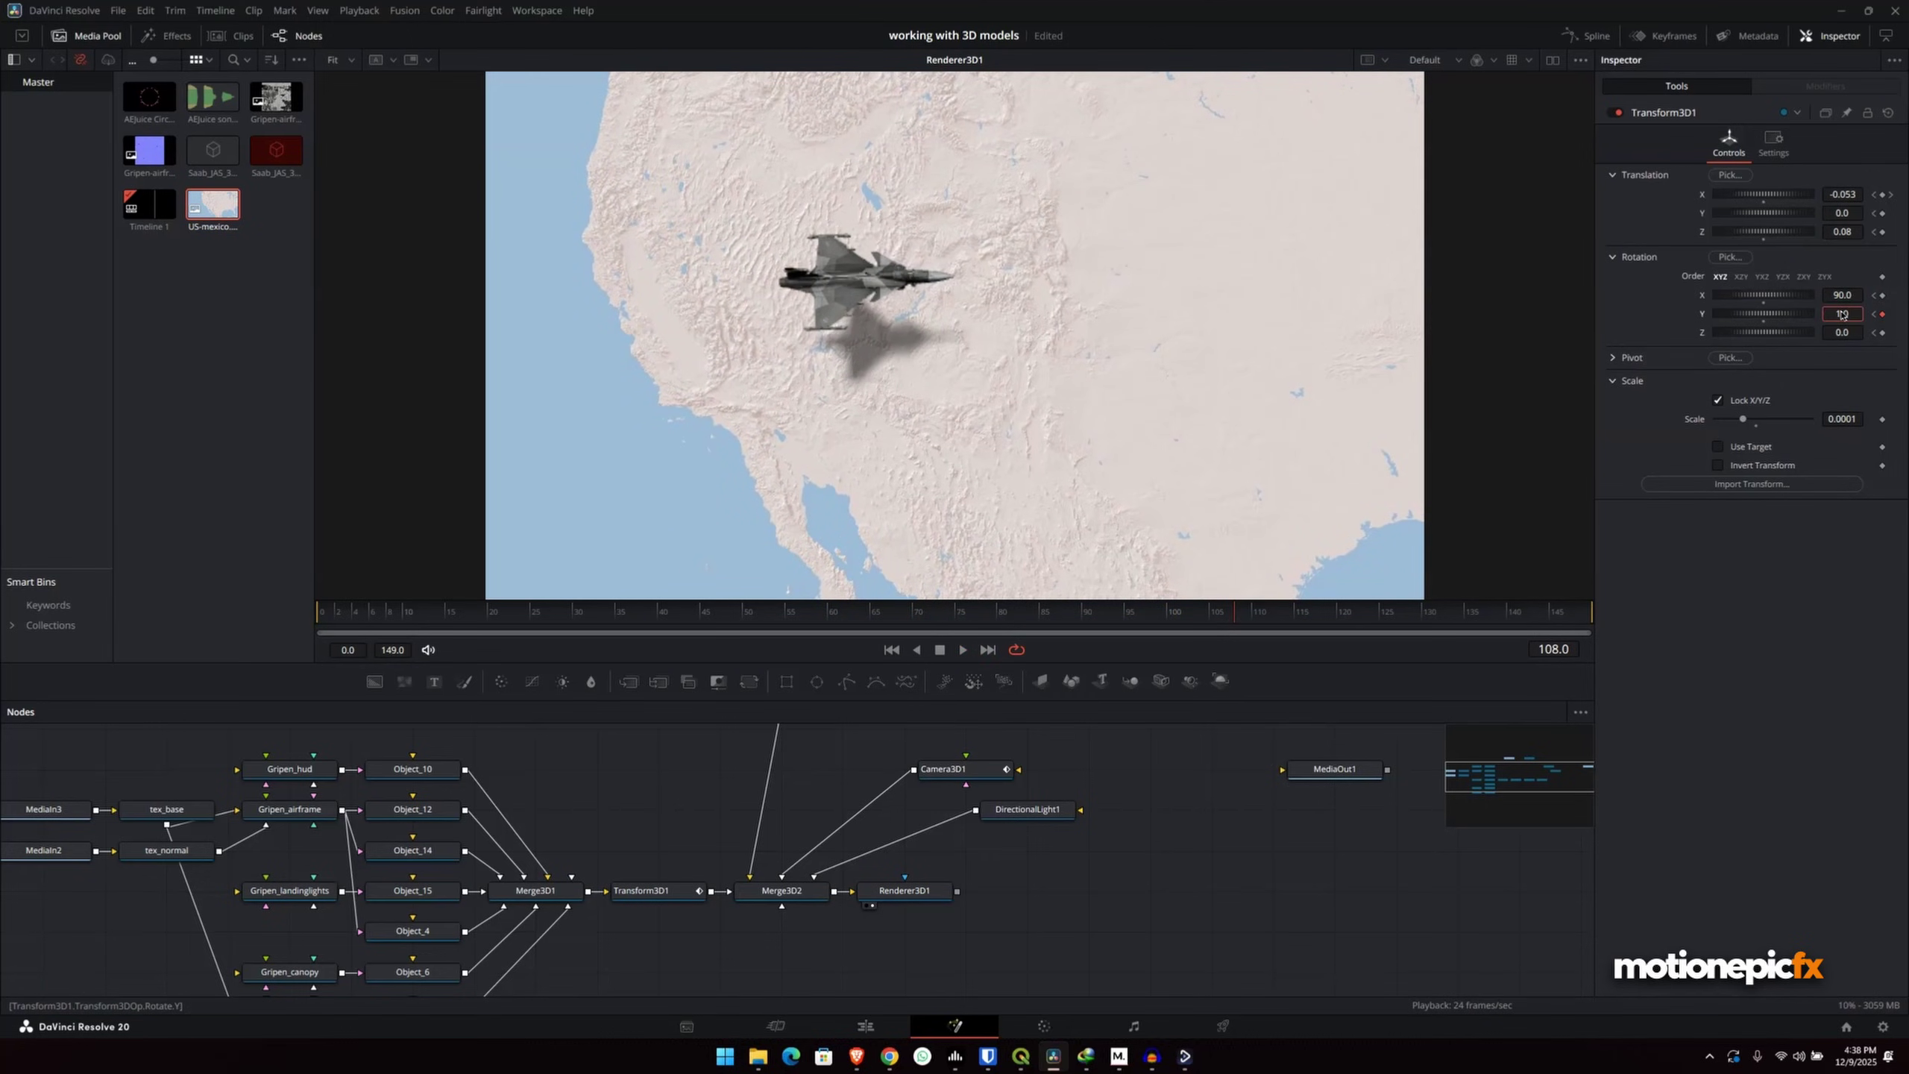
# - At frame 108, rotate the jet about Z to about -28.7 and scrub through the timeline to review the turn
pyautogui.moveTo(1841, 312); pyautogui.dragTo(1763, 335)
pyautogui.hotkey('ctrl', 'z')
pyautogui.hotkey('ctrl', 'z')
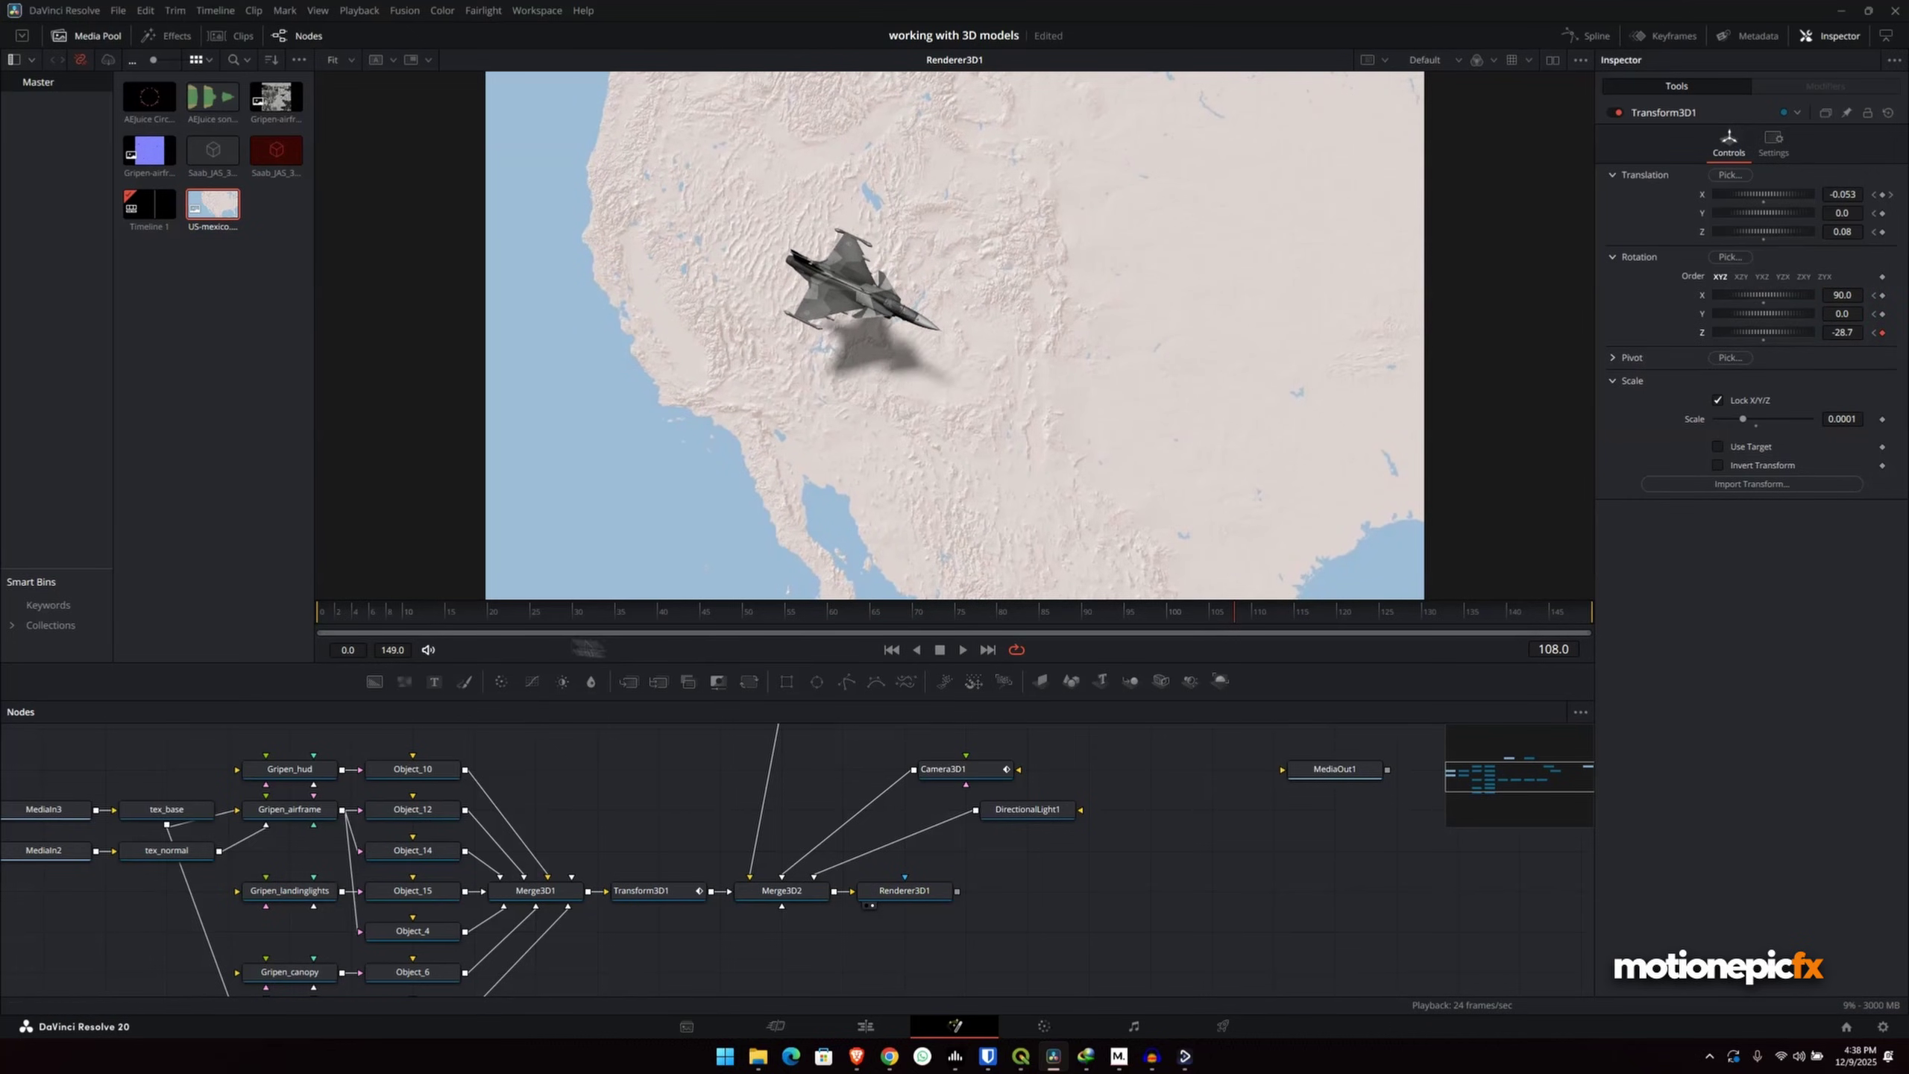
pyautogui.click(512, 621)
pyautogui.moveTo(498, 623); pyautogui.dragTo(1466, 635)
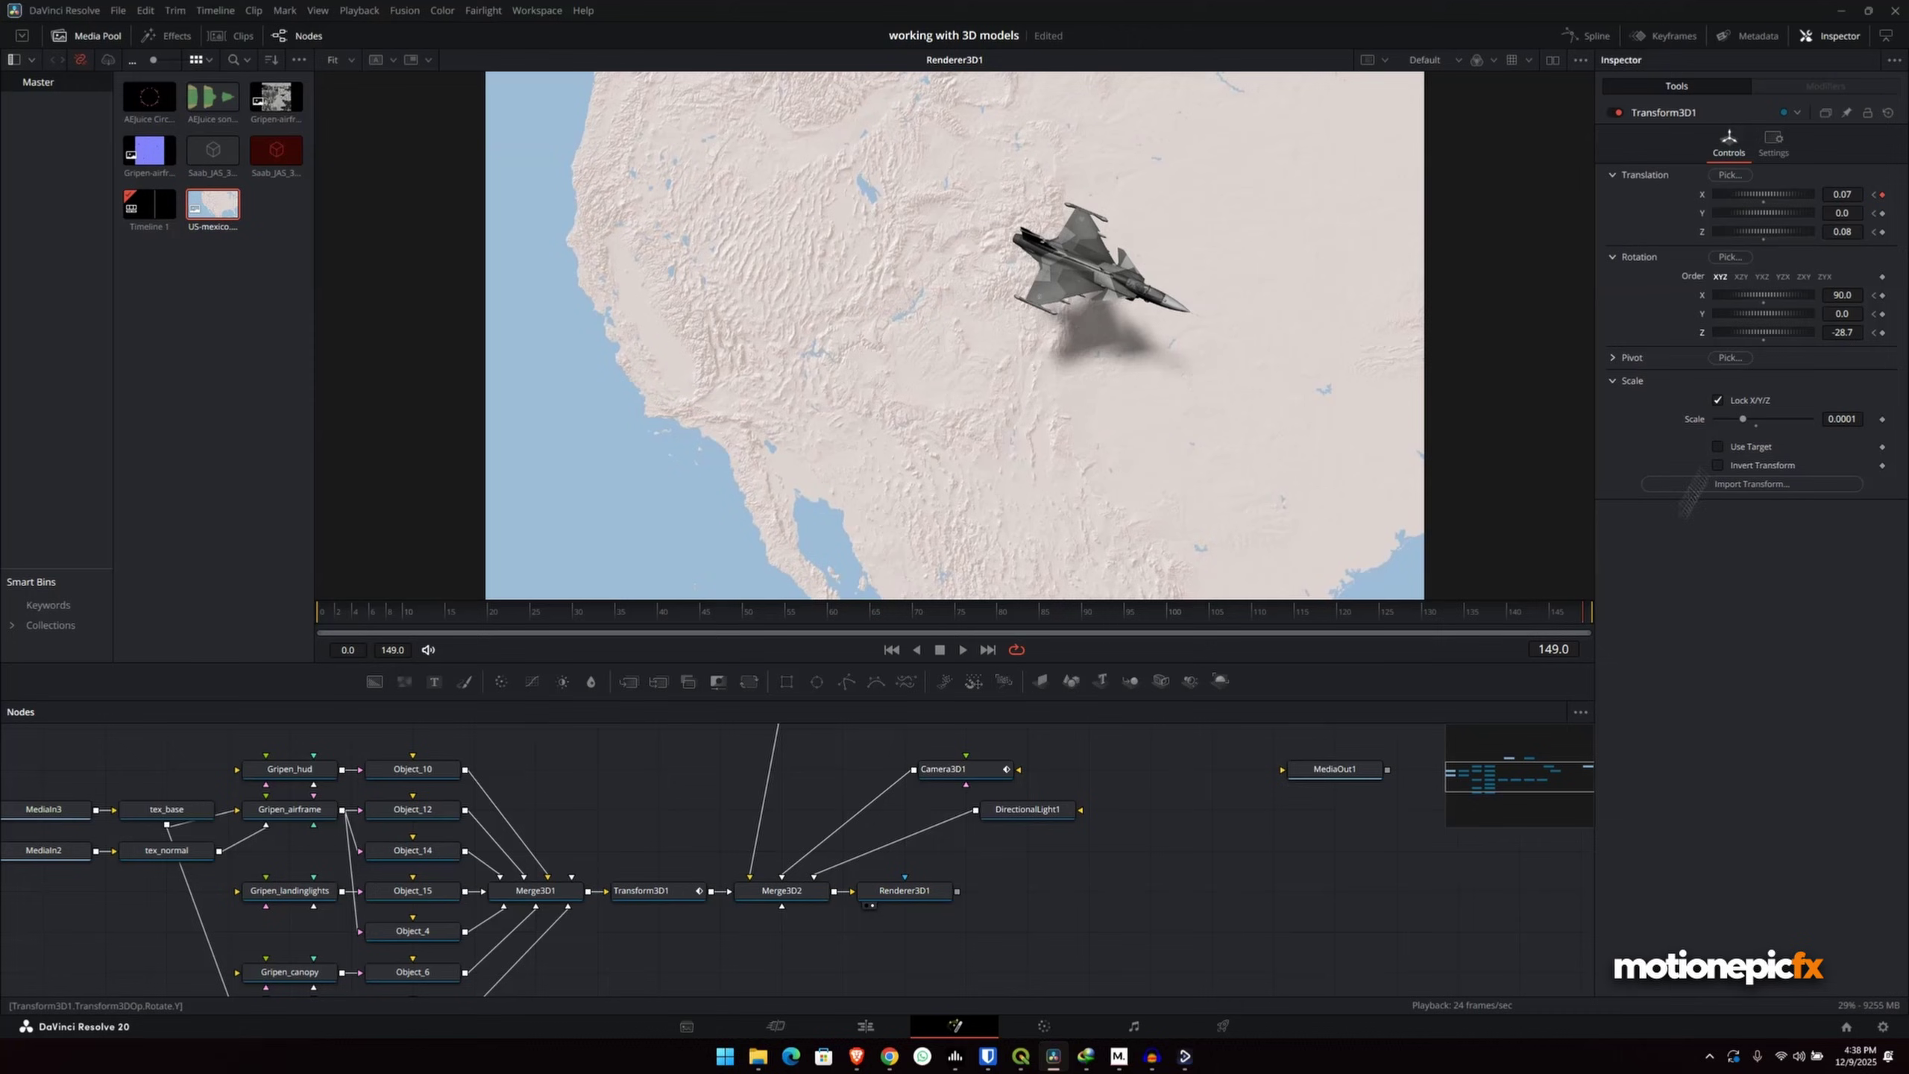
# - At frame 149, set the jet's Y translation to about -0.111 and play the animation from the first frame
pyautogui.moveTo(1846, 194); pyautogui.dragTo(1768, 217)
pyautogui.hotkey('ctrl', 'z')
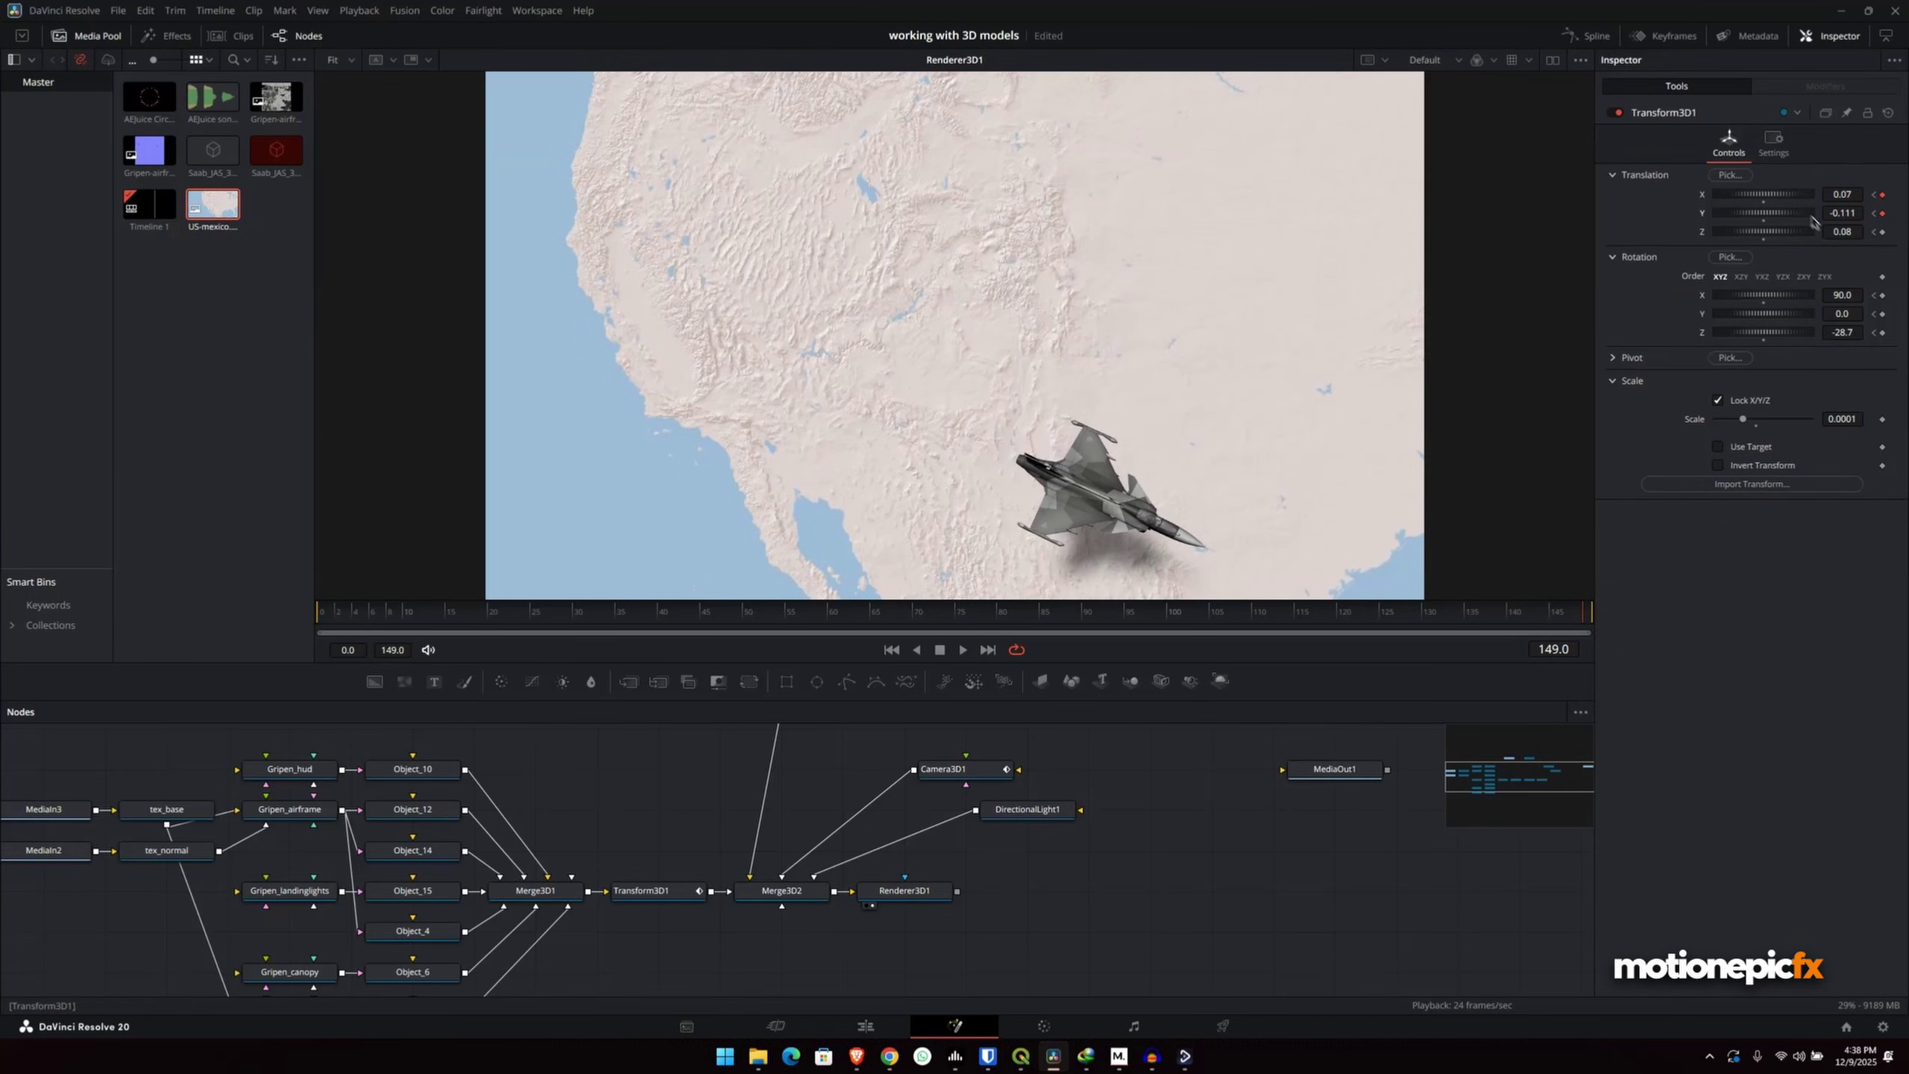
pyautogui.click(891, 650)
pyautogui.press('space')
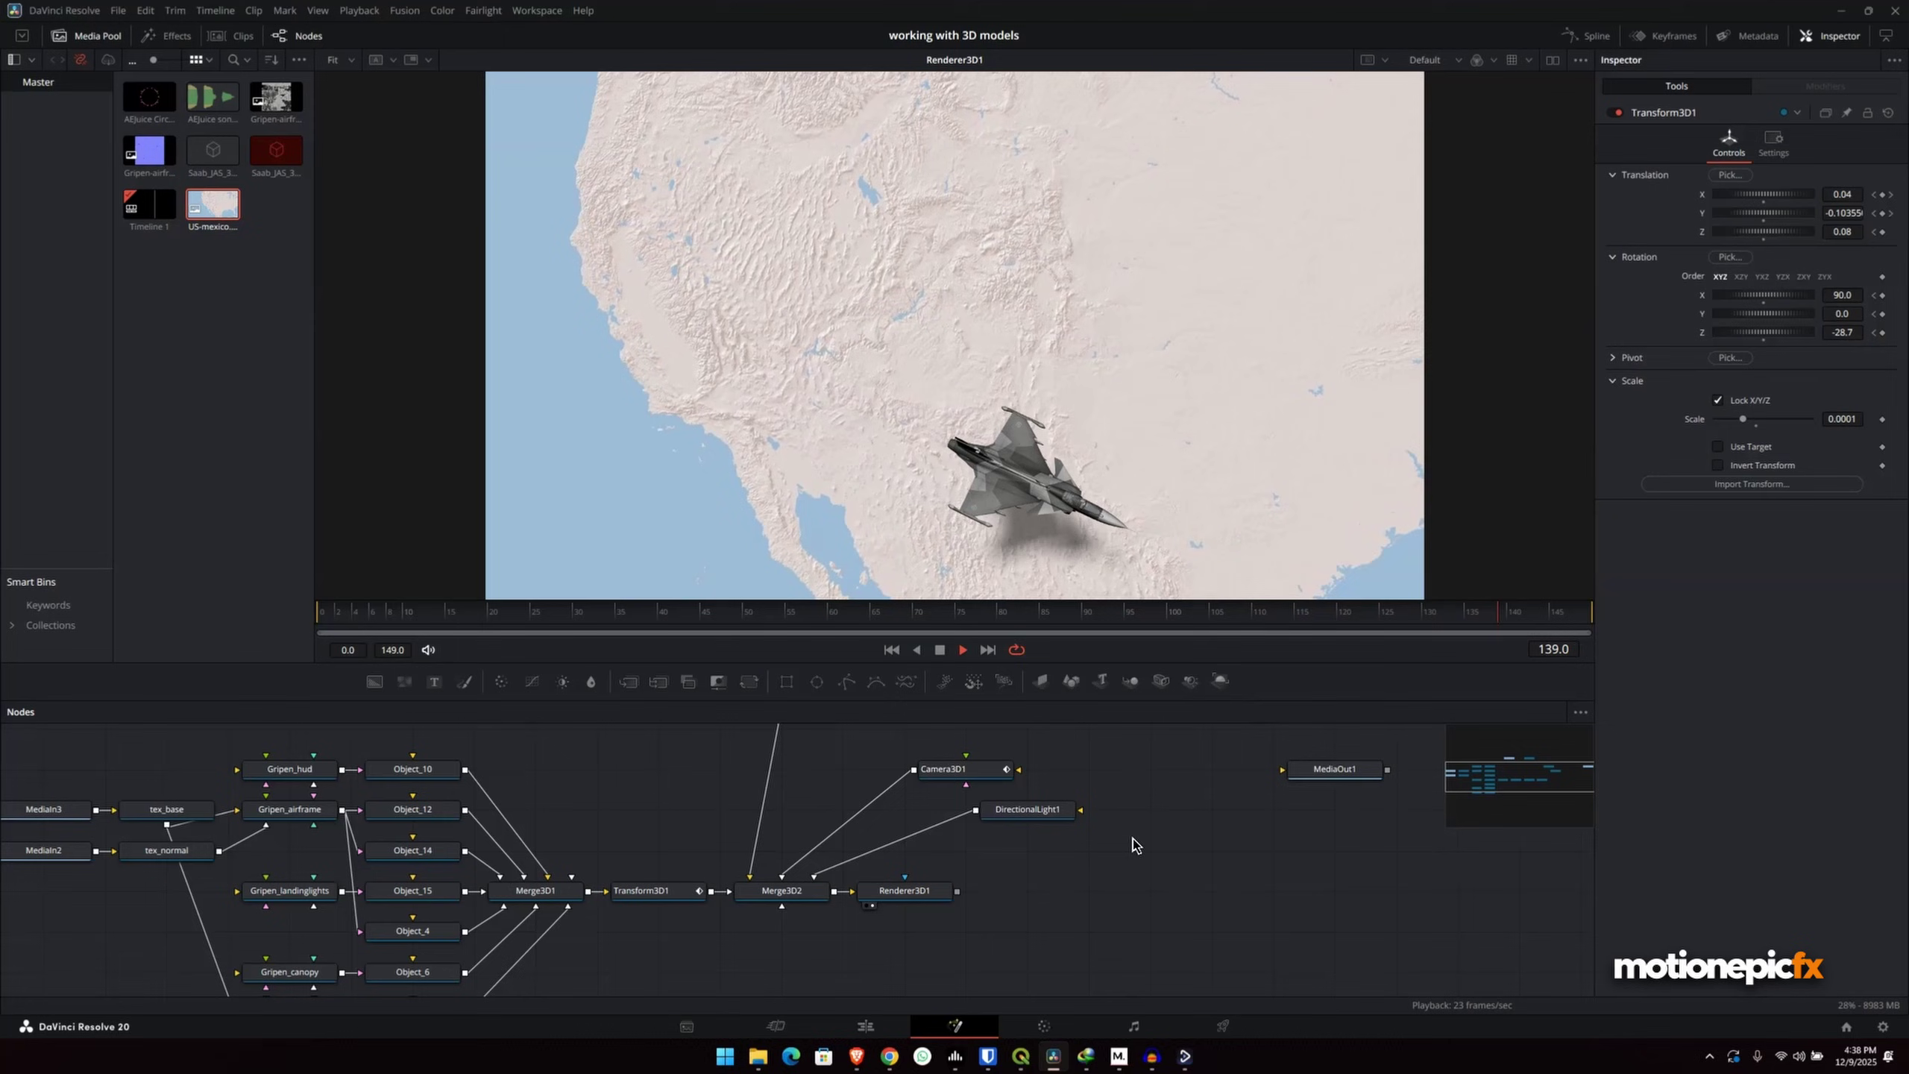
pyautogui.press('space')
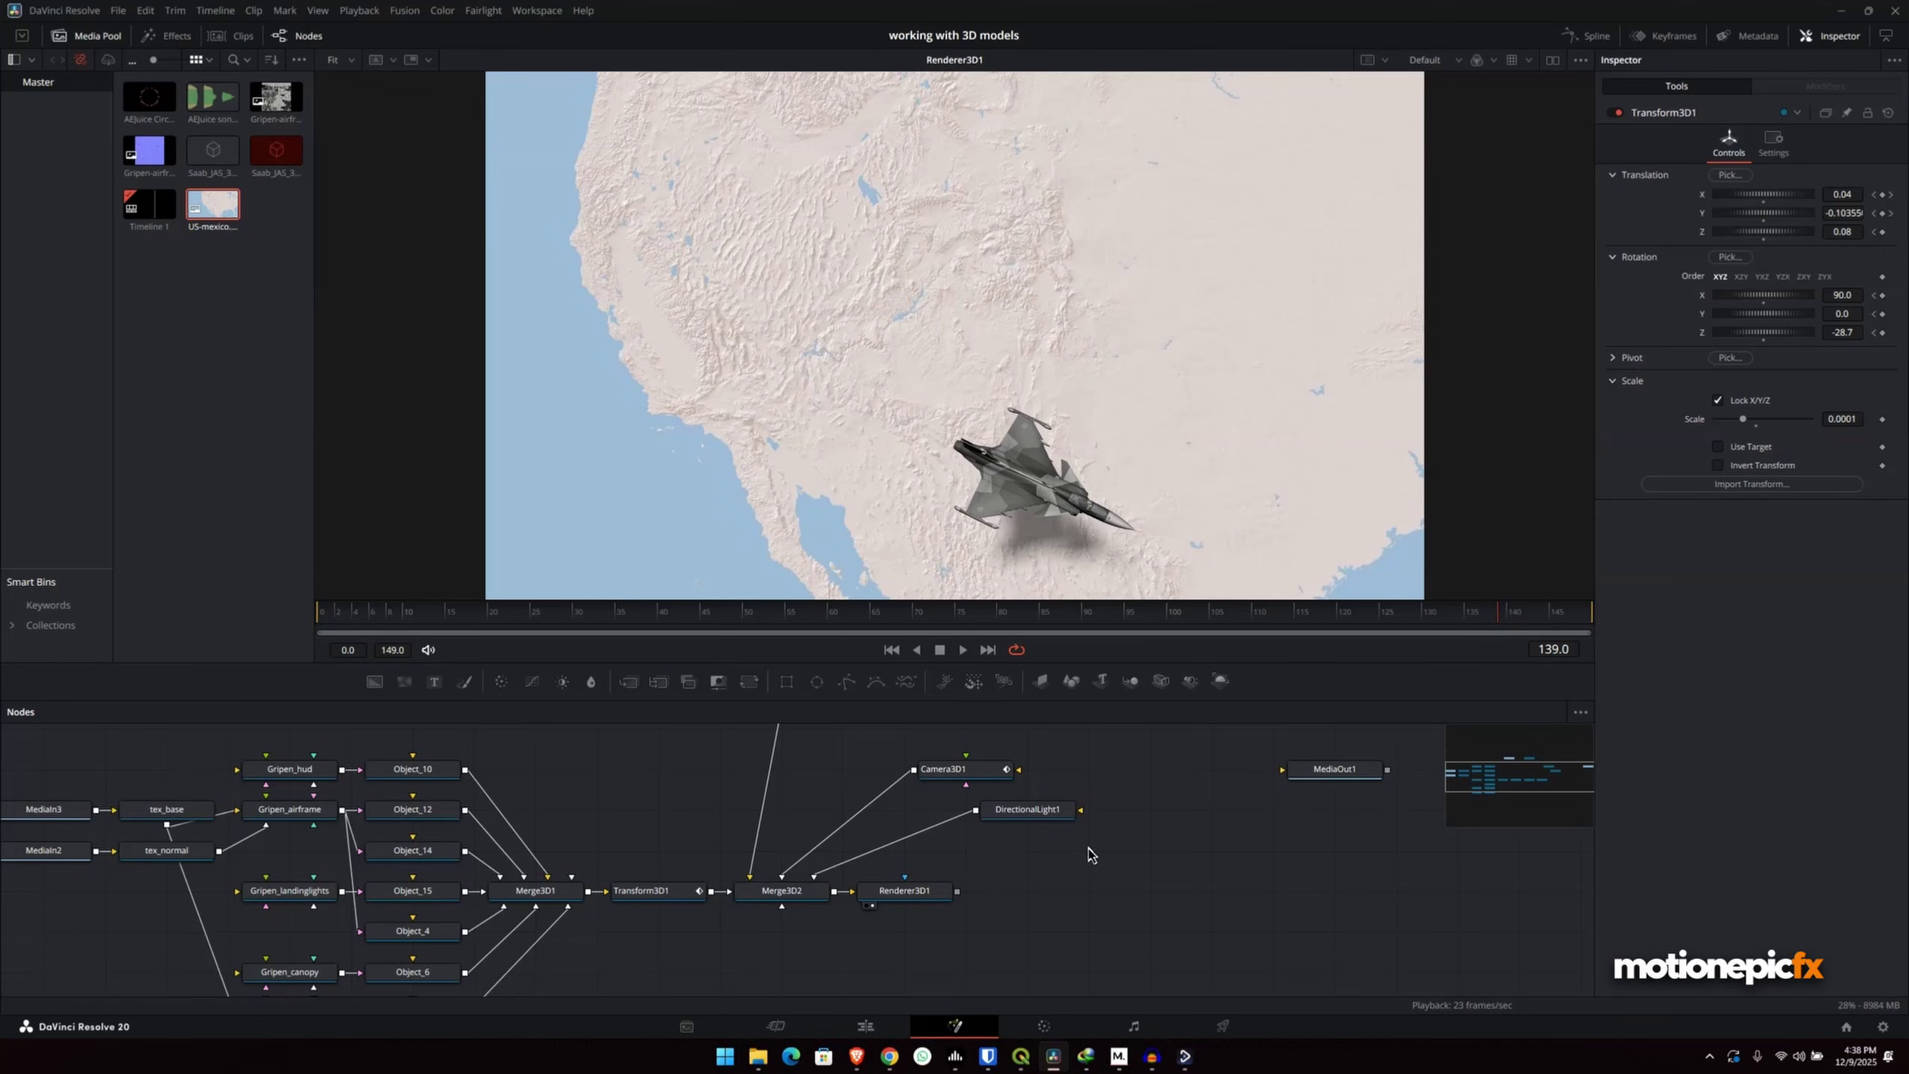
# - Add the AEJuice Circles 22.mov clip from the media pool to the node graph and place it below the basemap node
pyautogui.moveTo(1088, 855)
pyautogui.mouseDown()
pyautogui.moveTo(1104, 840)
pyautogui.moveTo(1073, 823)
pyautogui.mouseUp()
pyautogui.moveTo(640, 757); pyautogui.dragTo(656, 833)
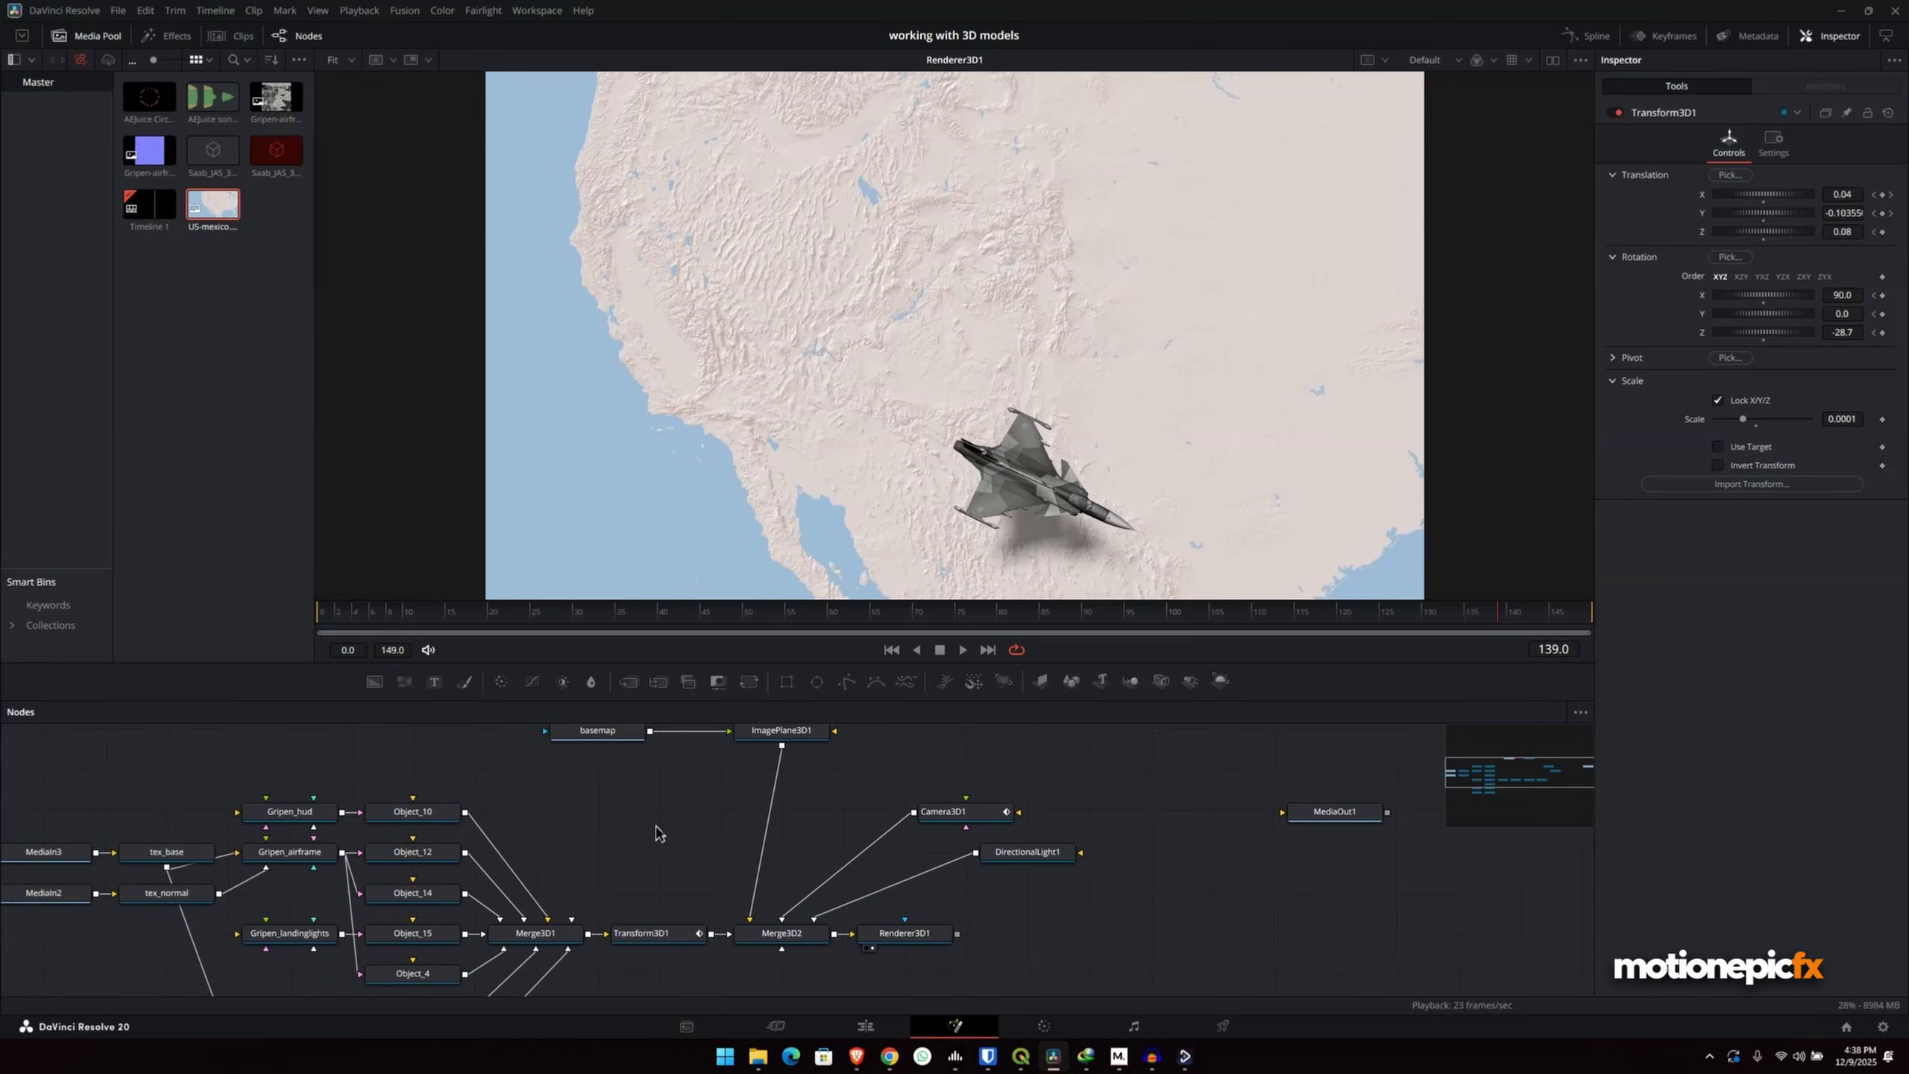
pyautogui.scroll(1, 656, 832)
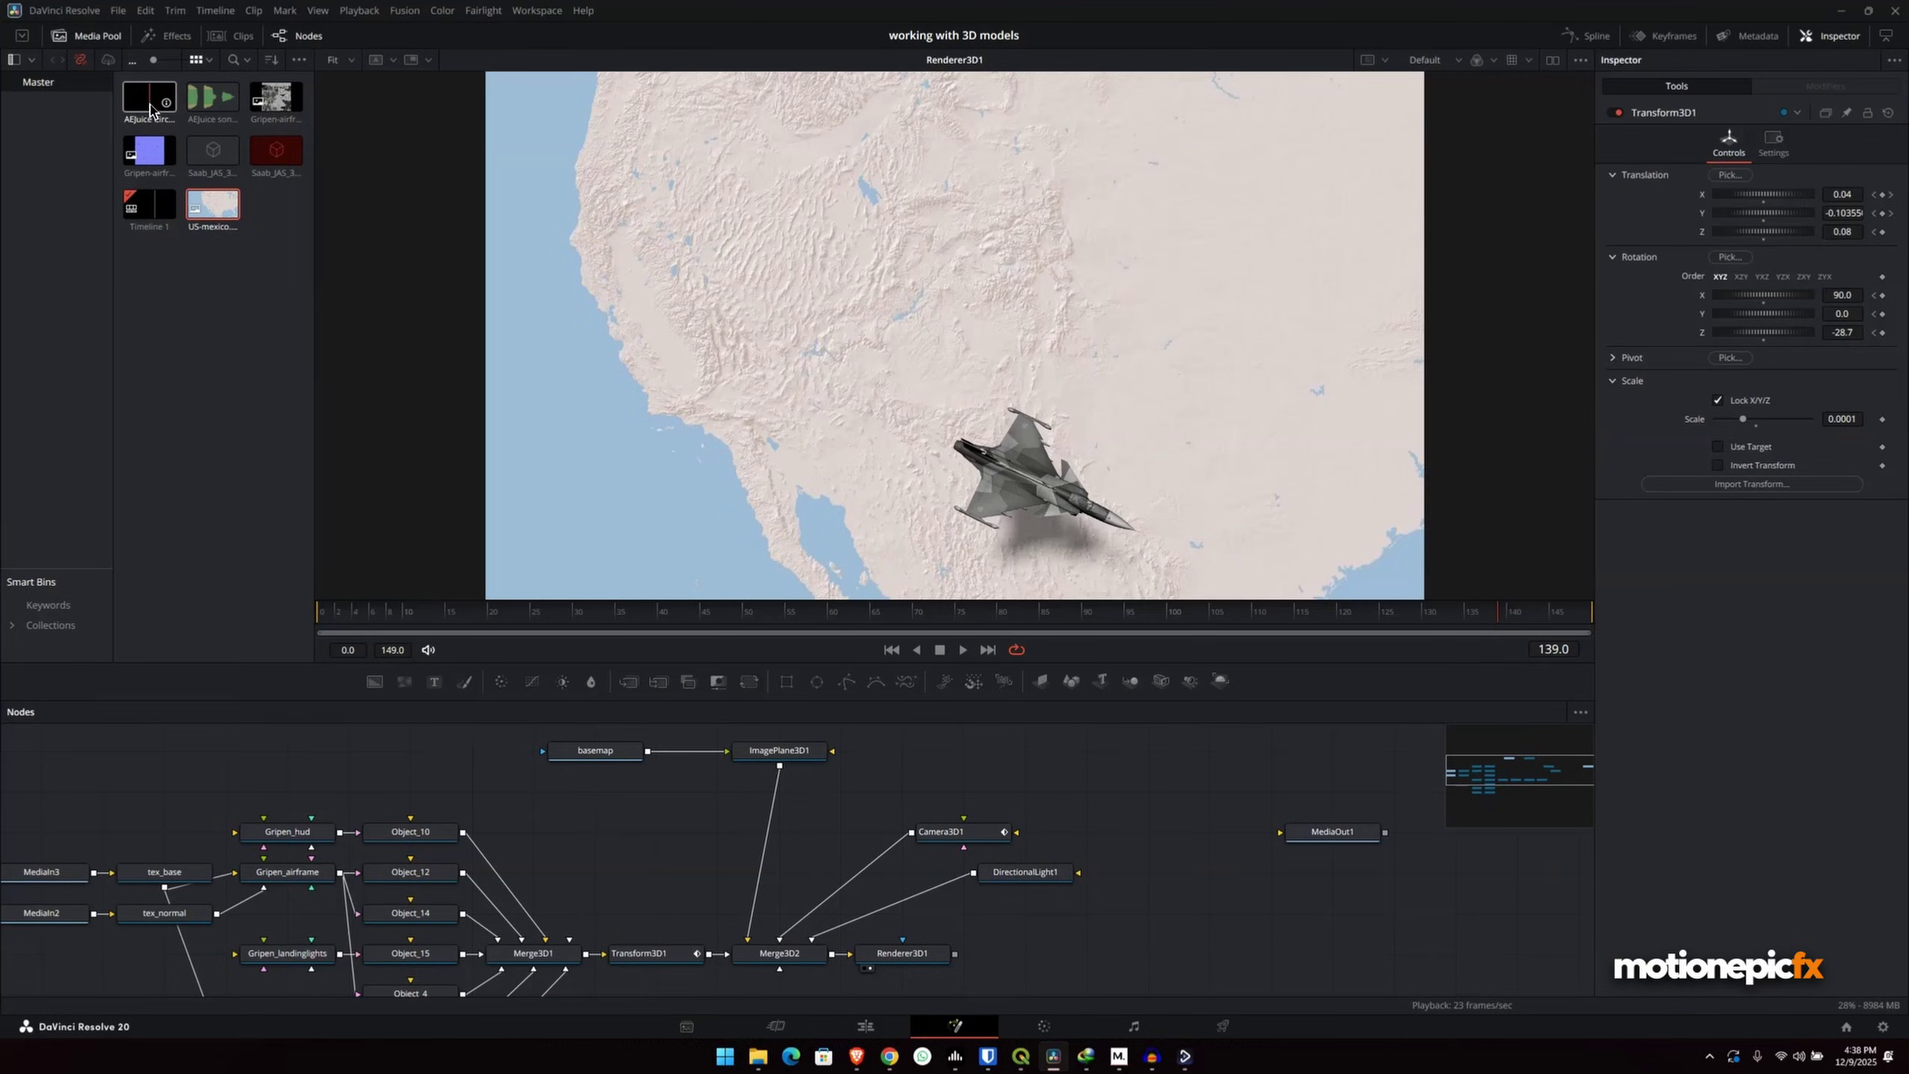
pyautogui.moveTo(150, 109); pyautogui.dragTo(595, 834)
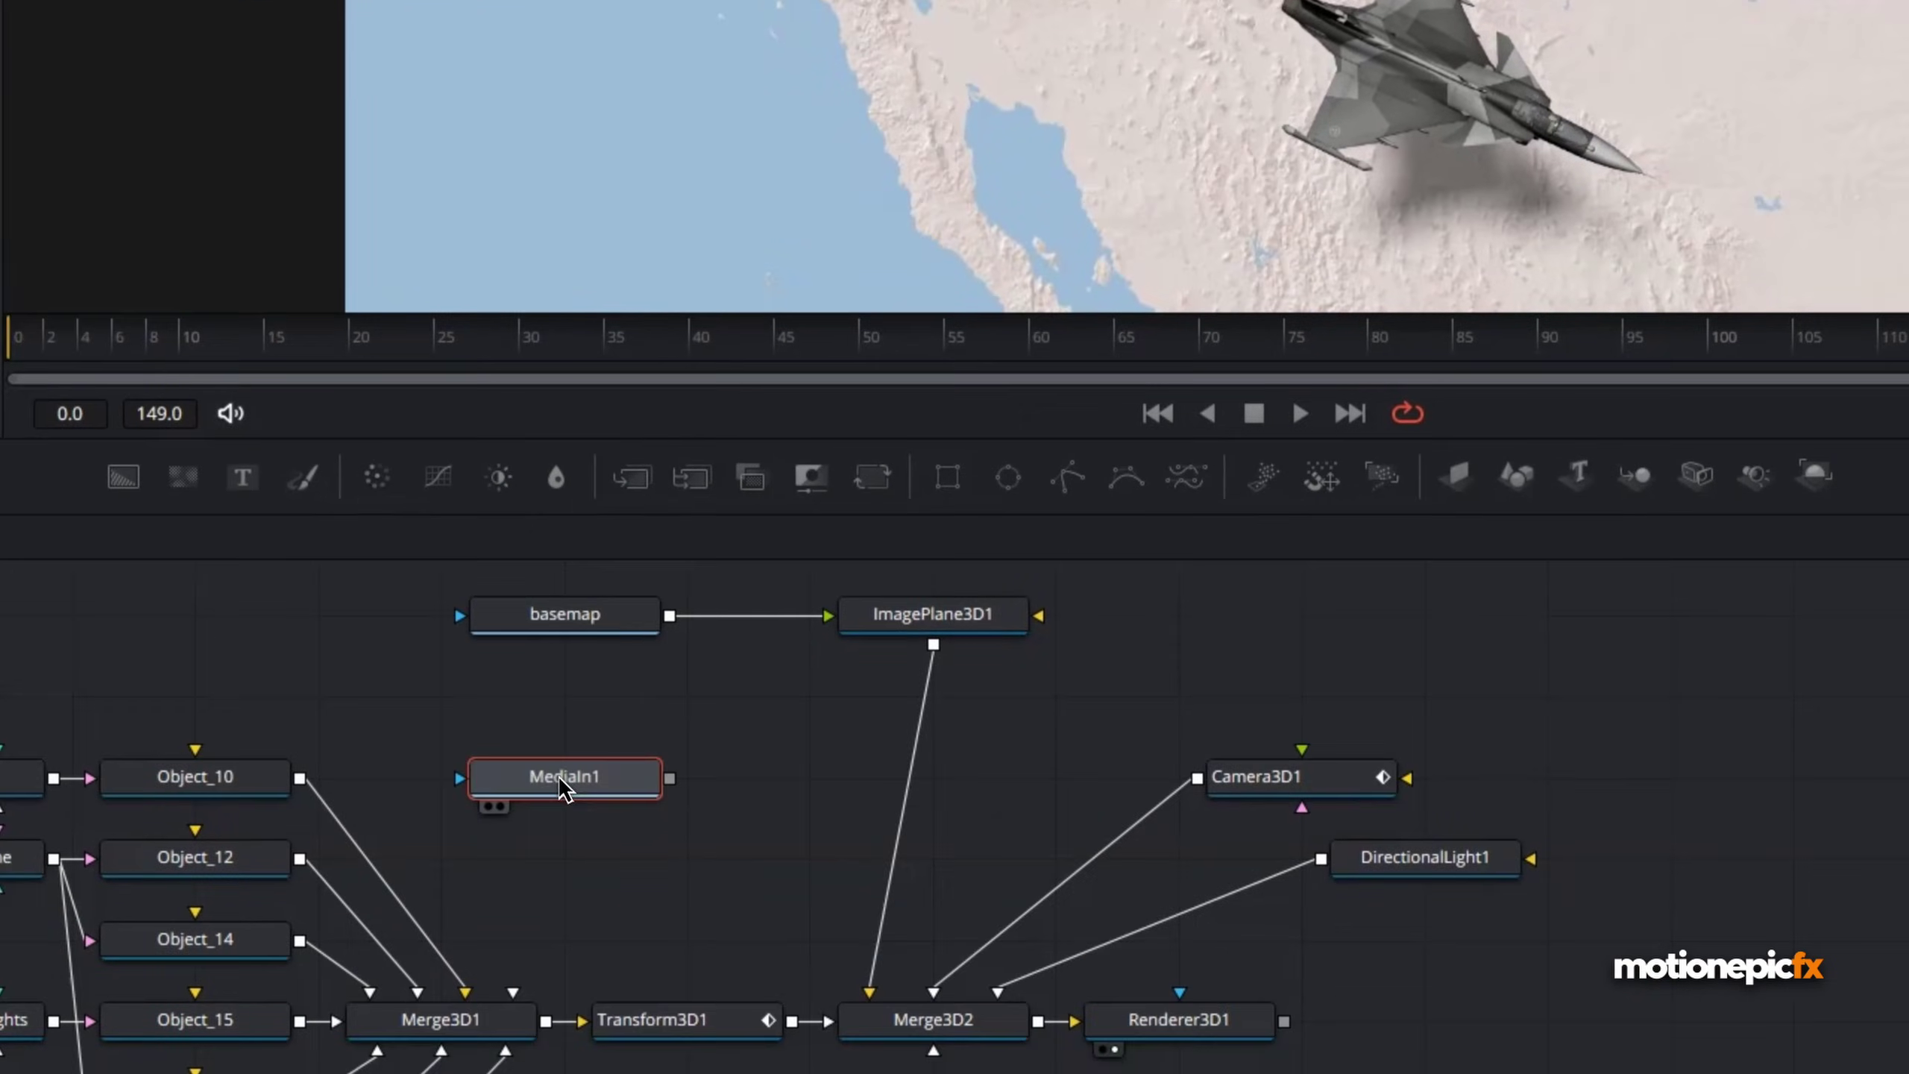
pyautogui.moveTo(913, 771); pyautogui.dragTo(827, 743)
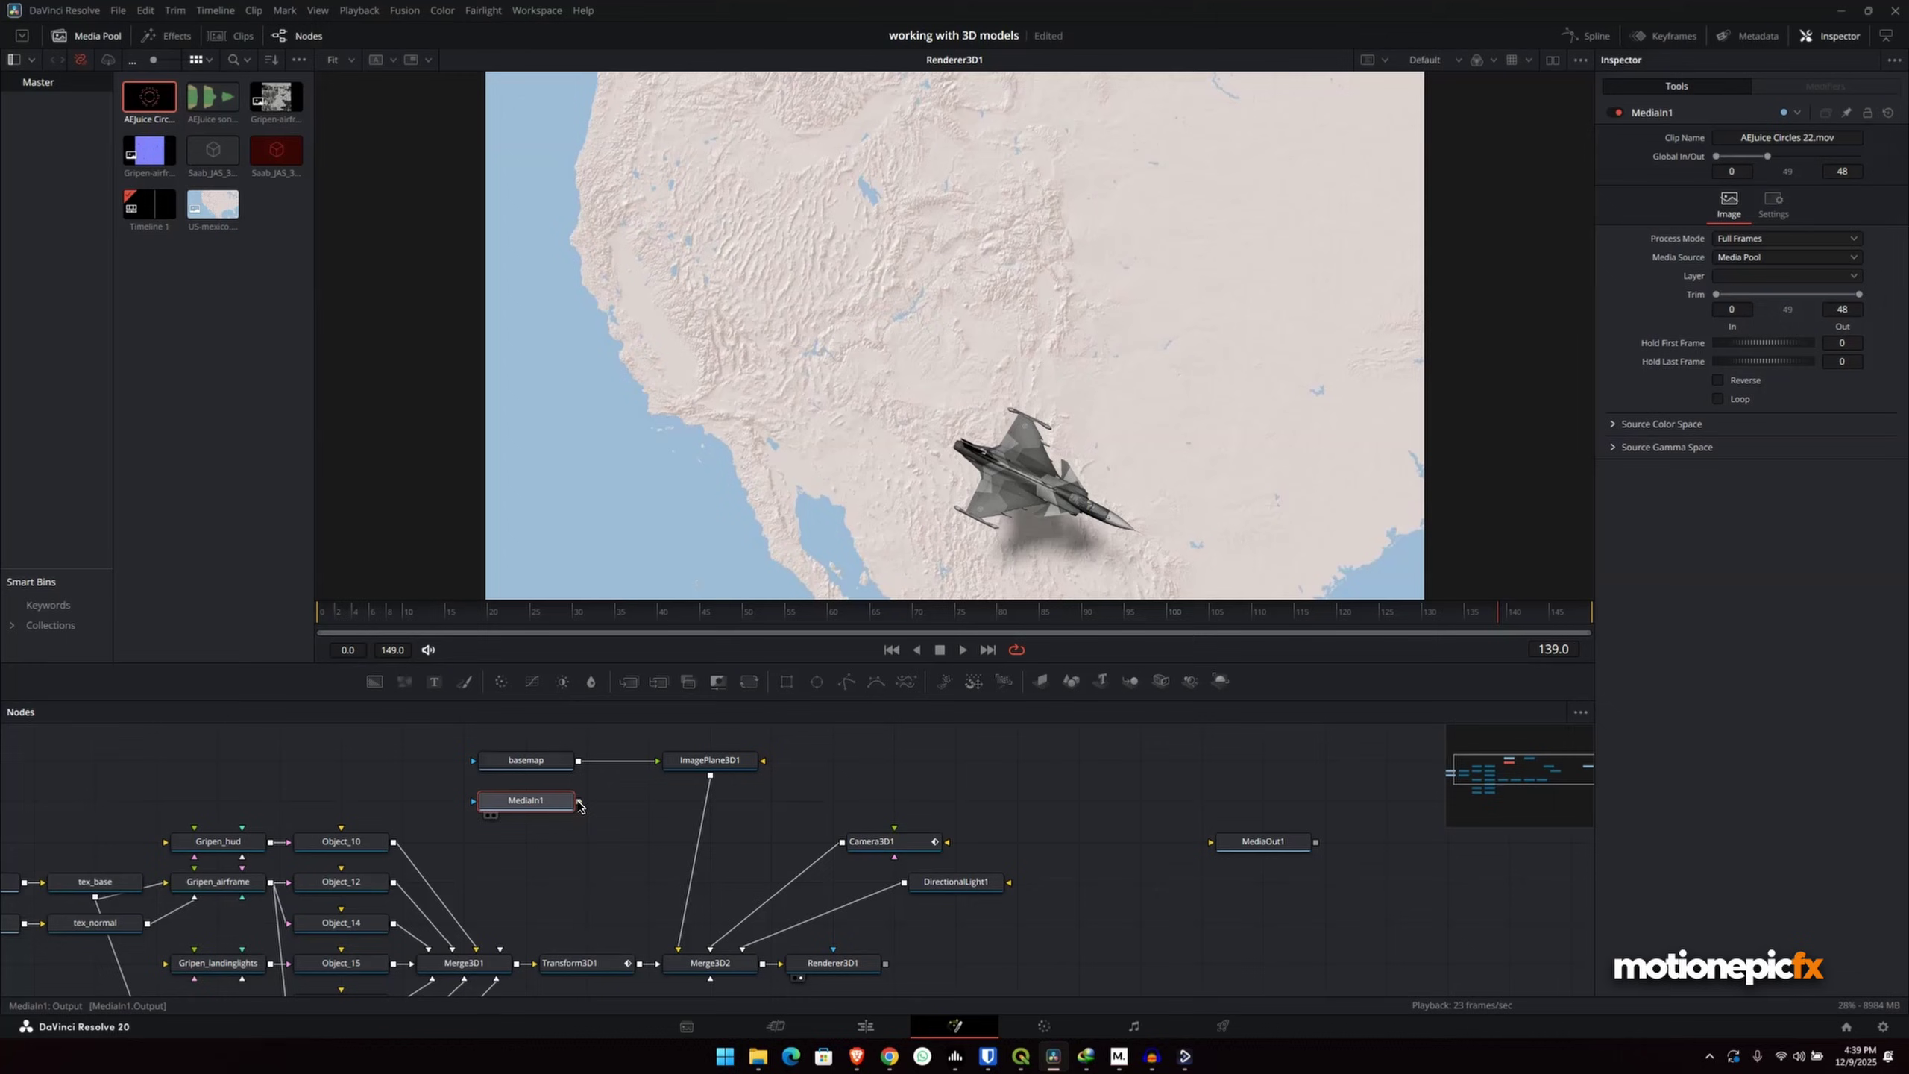
pyautogui.moveTo(578, 804); pyautogui.dragTo(645, 847)
pyautogui.moveTo(669, 929); pyautogui.dragTo(641, 865)
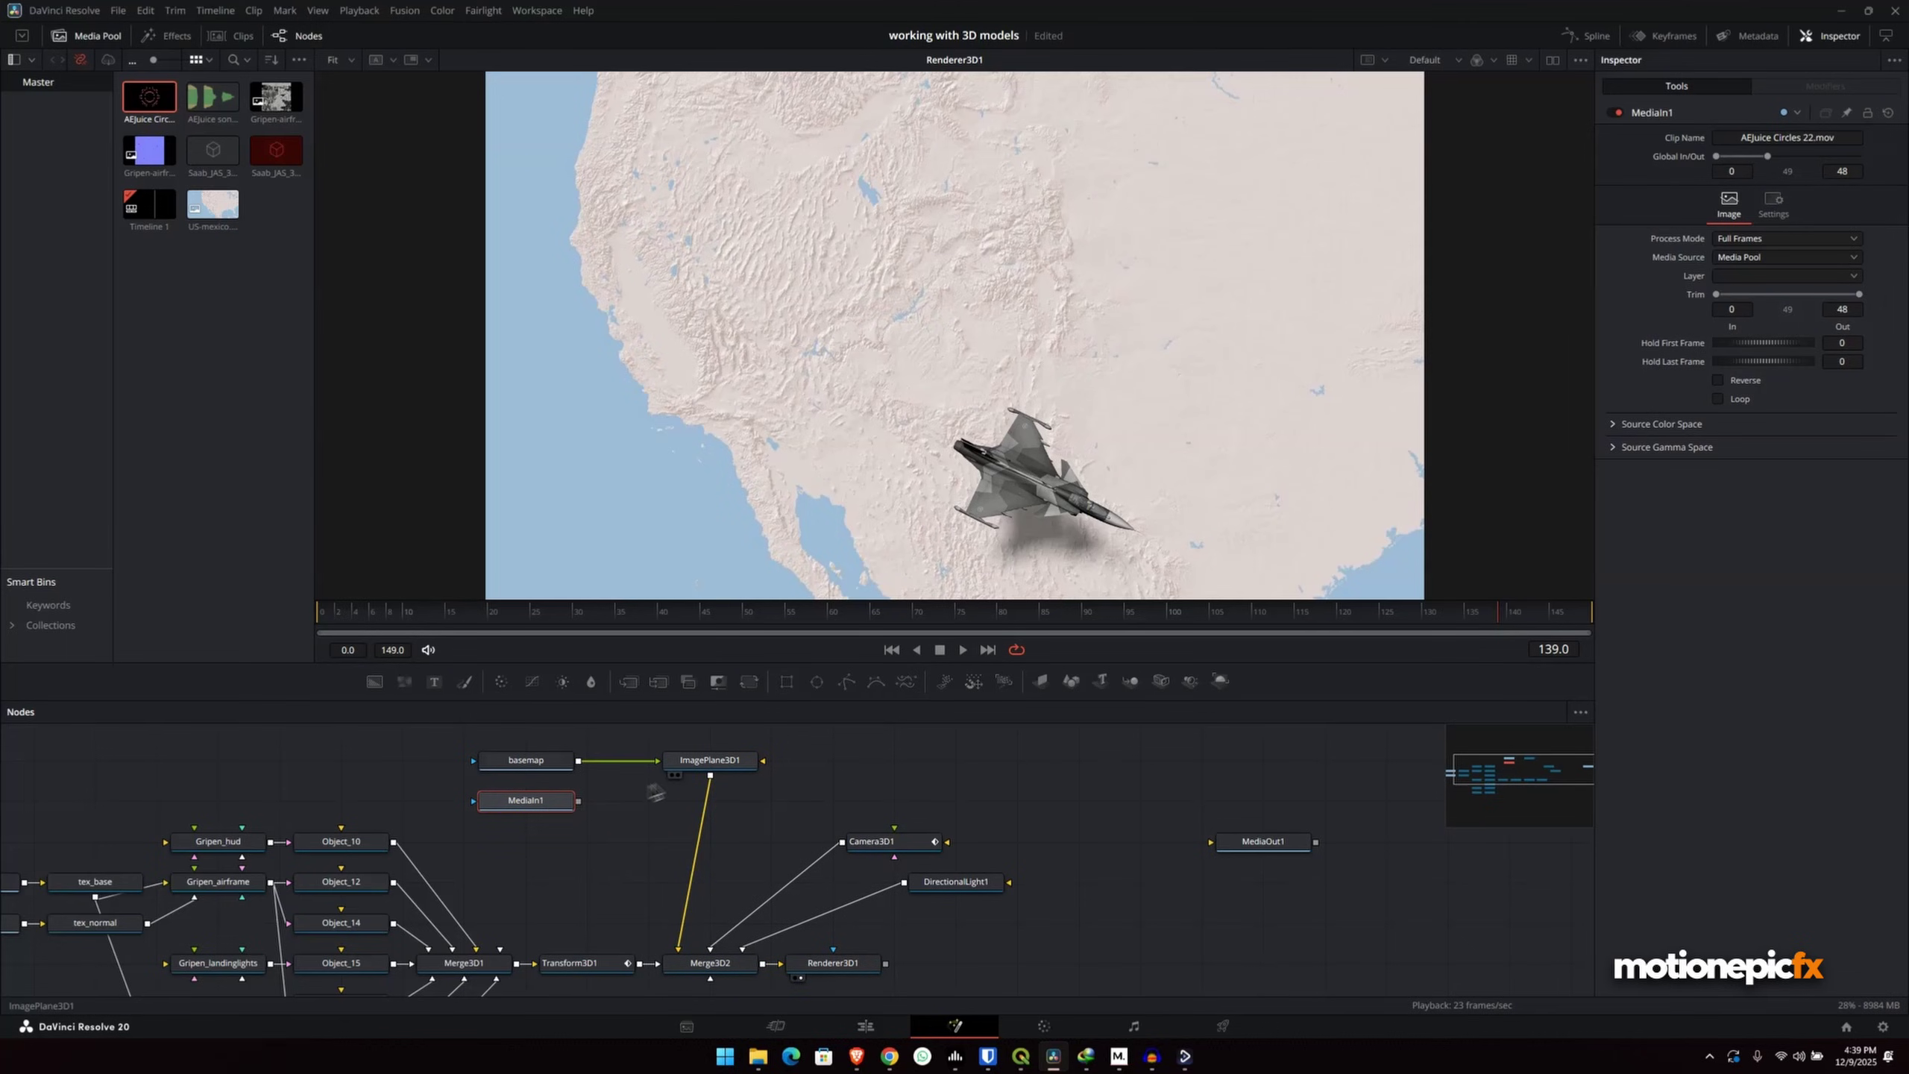
# - Paste a copy of ImagePlane3D1 after the MediaIn1 node and connect it to Merge3D2
pyautogui.click(695, 765)
pyautogui.hotkey('ctrl', 'c')
pyautogui.click(555, 799)
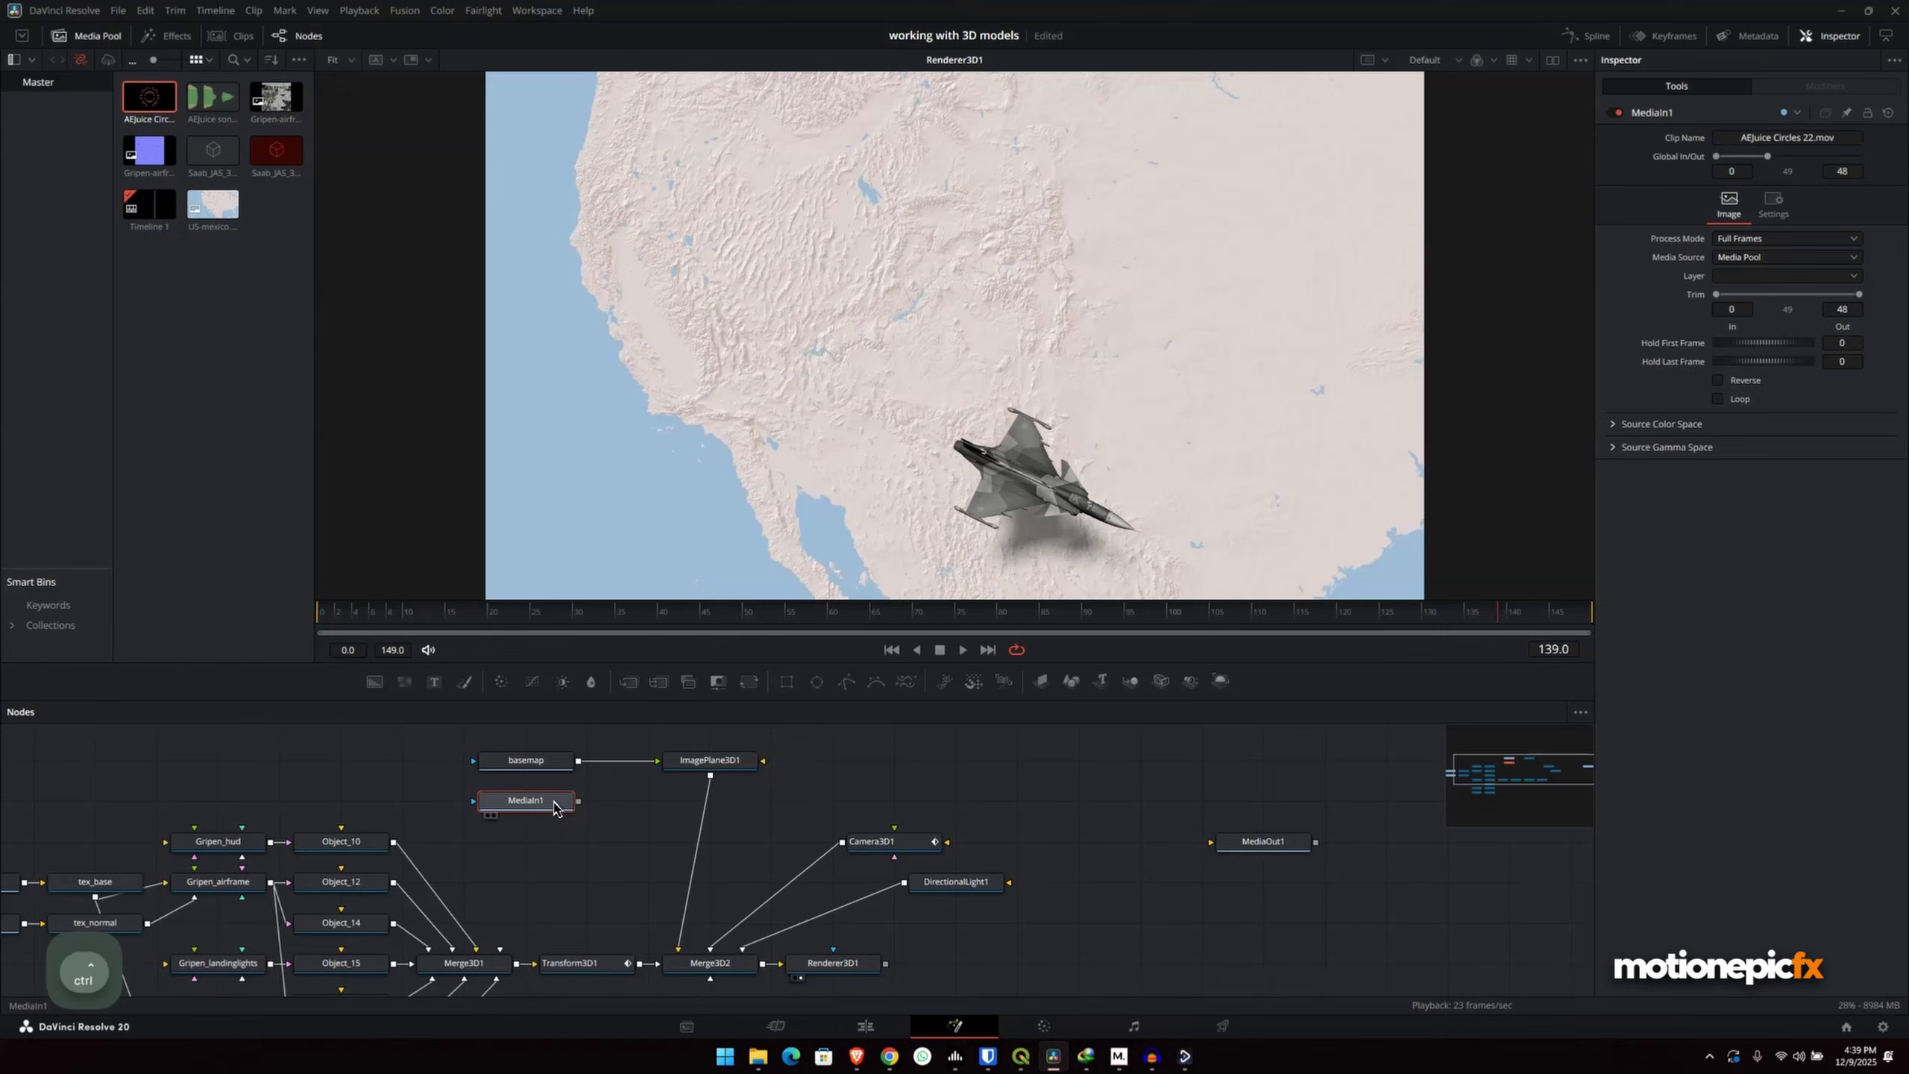
pyautogui.hotkey('ctrl', 'v')
pyautogui.moveTo(692, 875); pyautogui.dragTo(711, 965)
pyautogui.moveTo(842, 893); pyautogui.dragTo(718, 847)
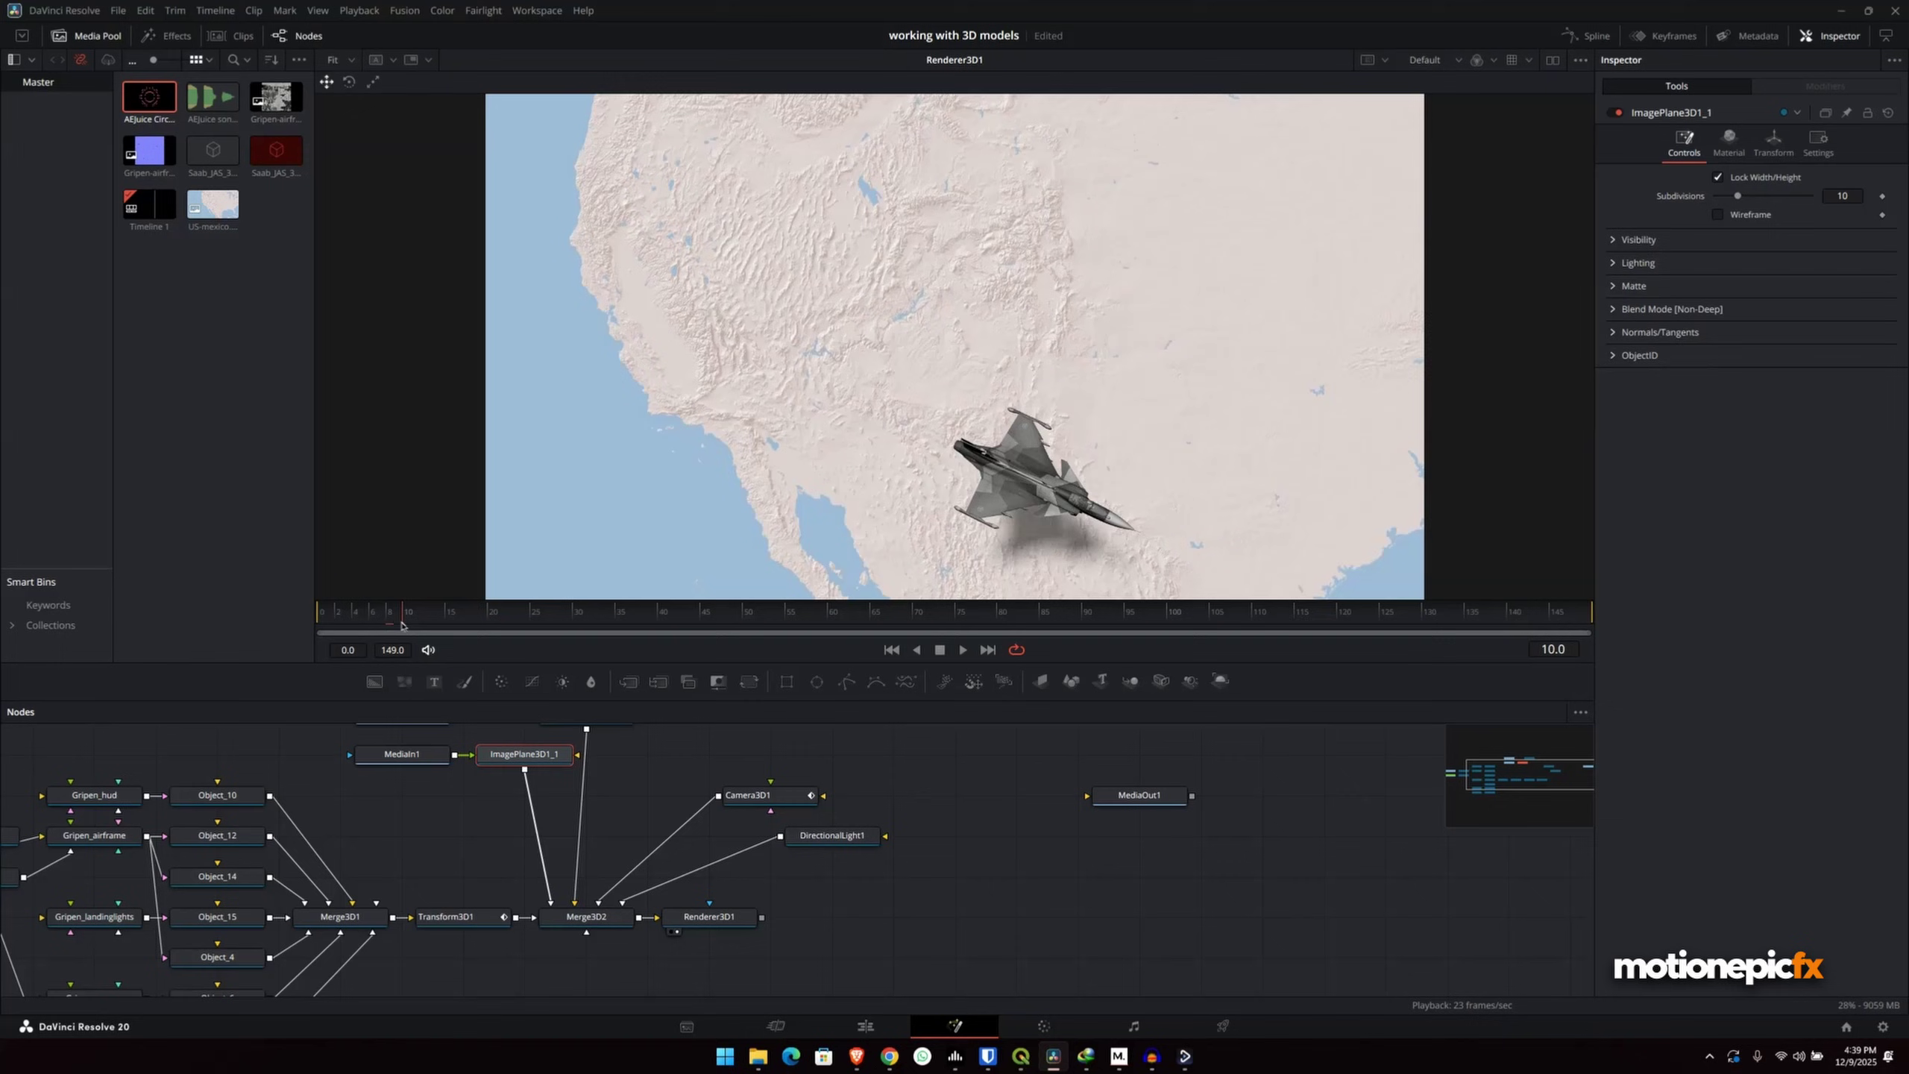
# - Scrub through the circle animation in the render and in MediaIn1, and check the source clip's duration
pyautogui.moveTo(402, 625); pyautogui.dragTo(444, 624)
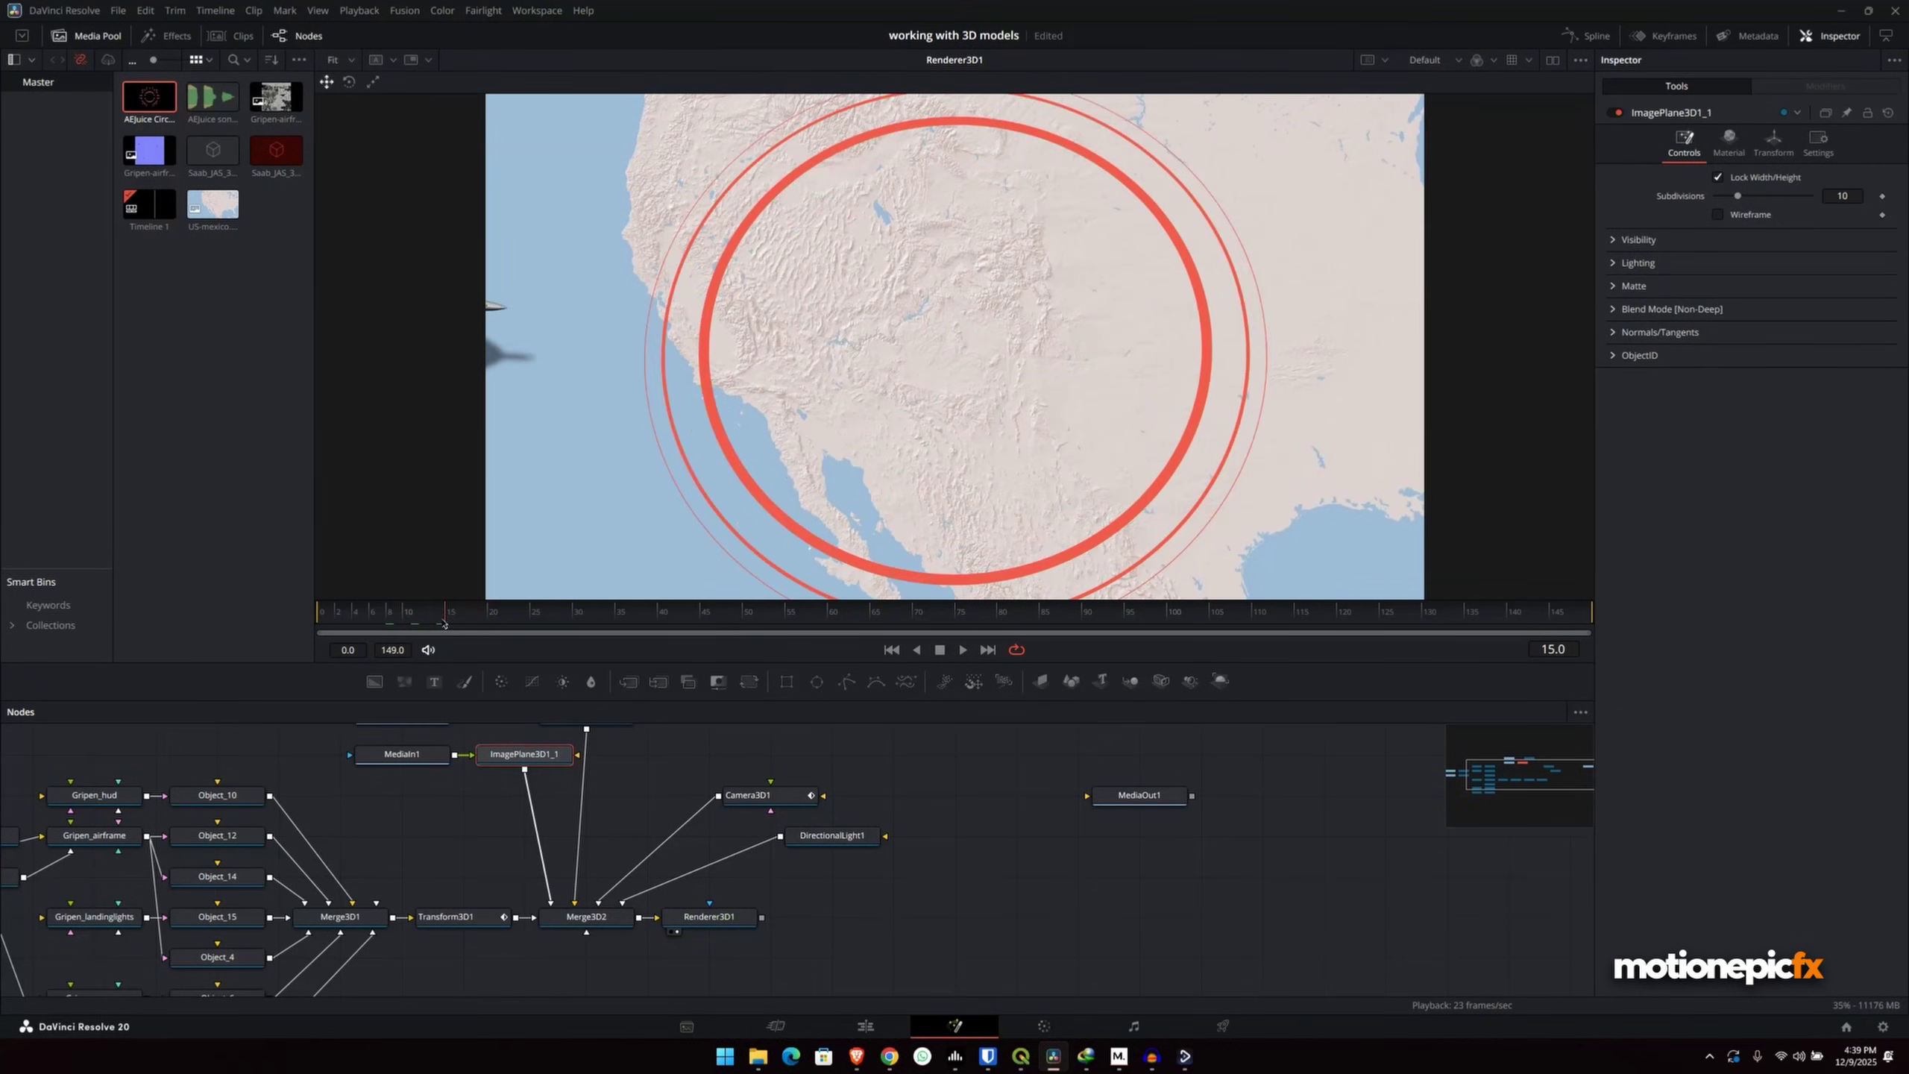
pyautogui.moveTo(402, 753); pyautogui.dragTo(759, 391)
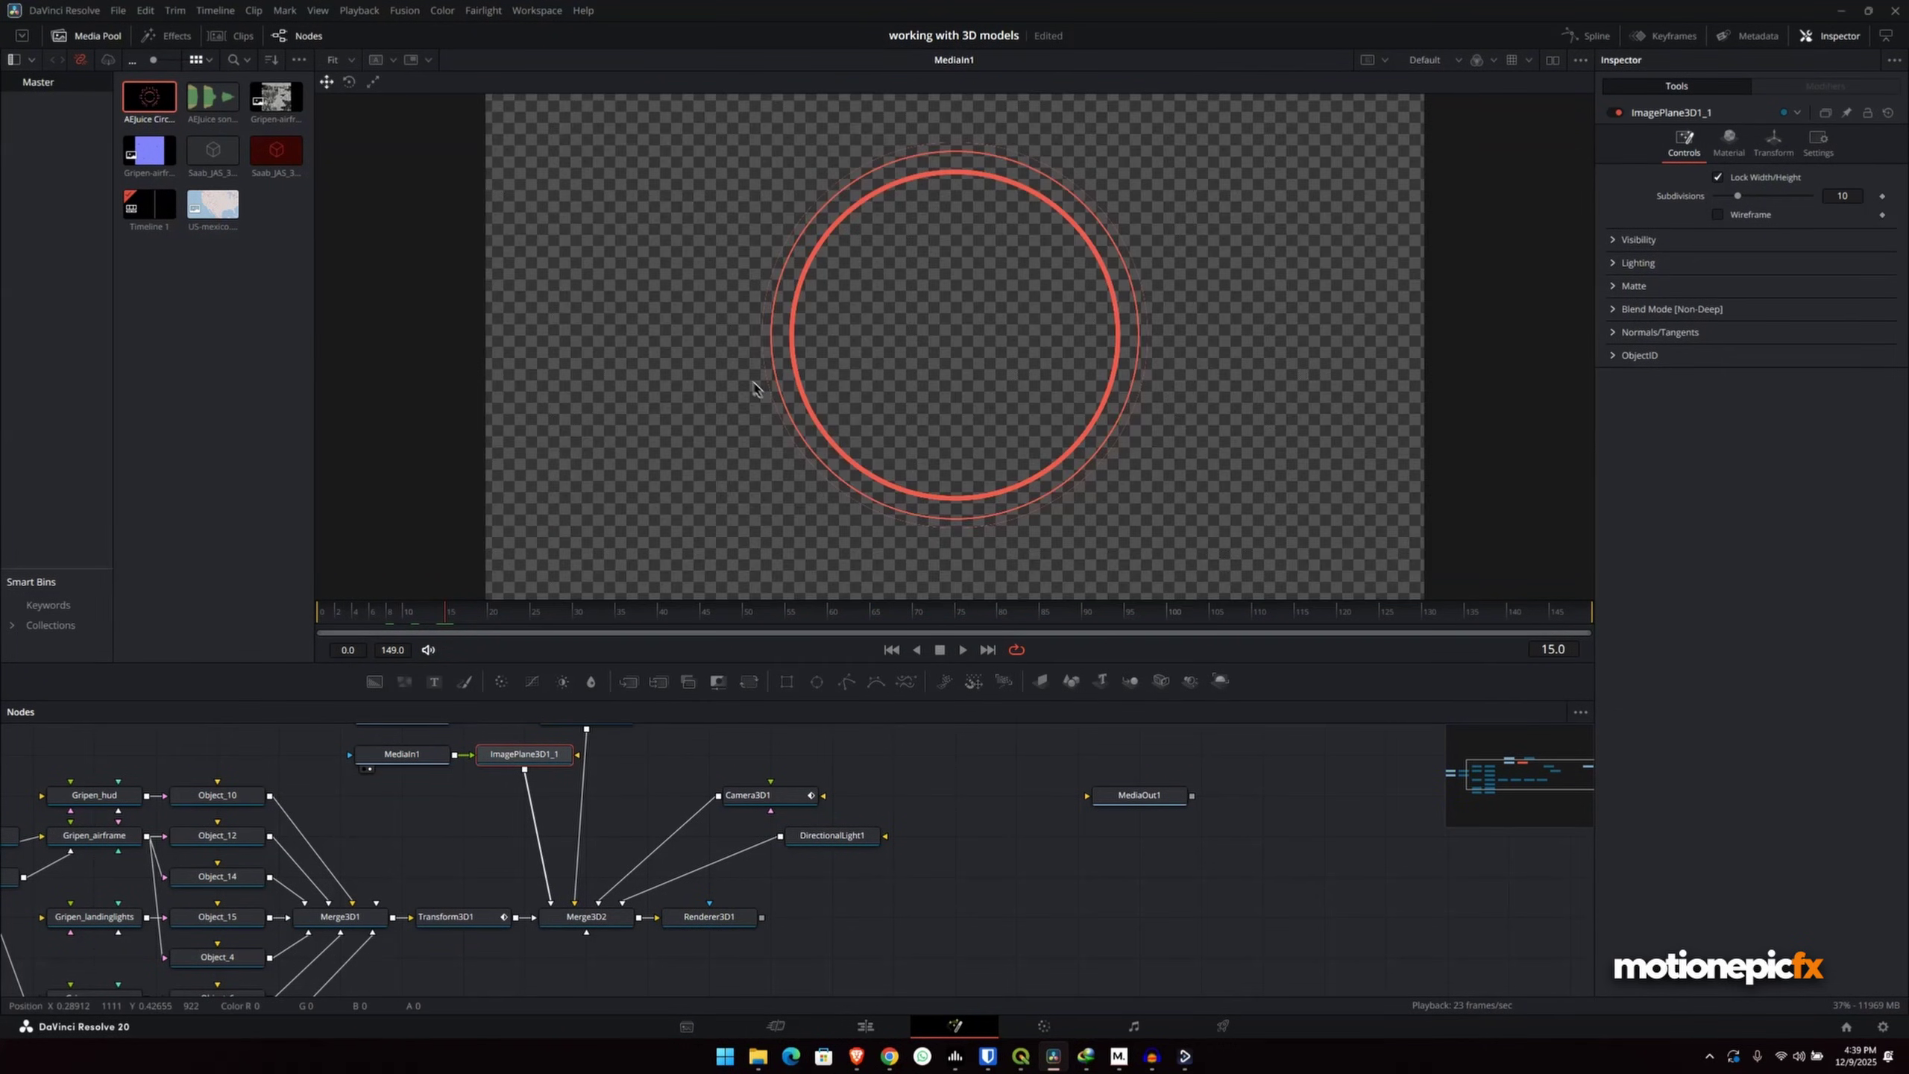
pyautogui.moveTo(543, 617); pyautogui.dragTo(509, 623)
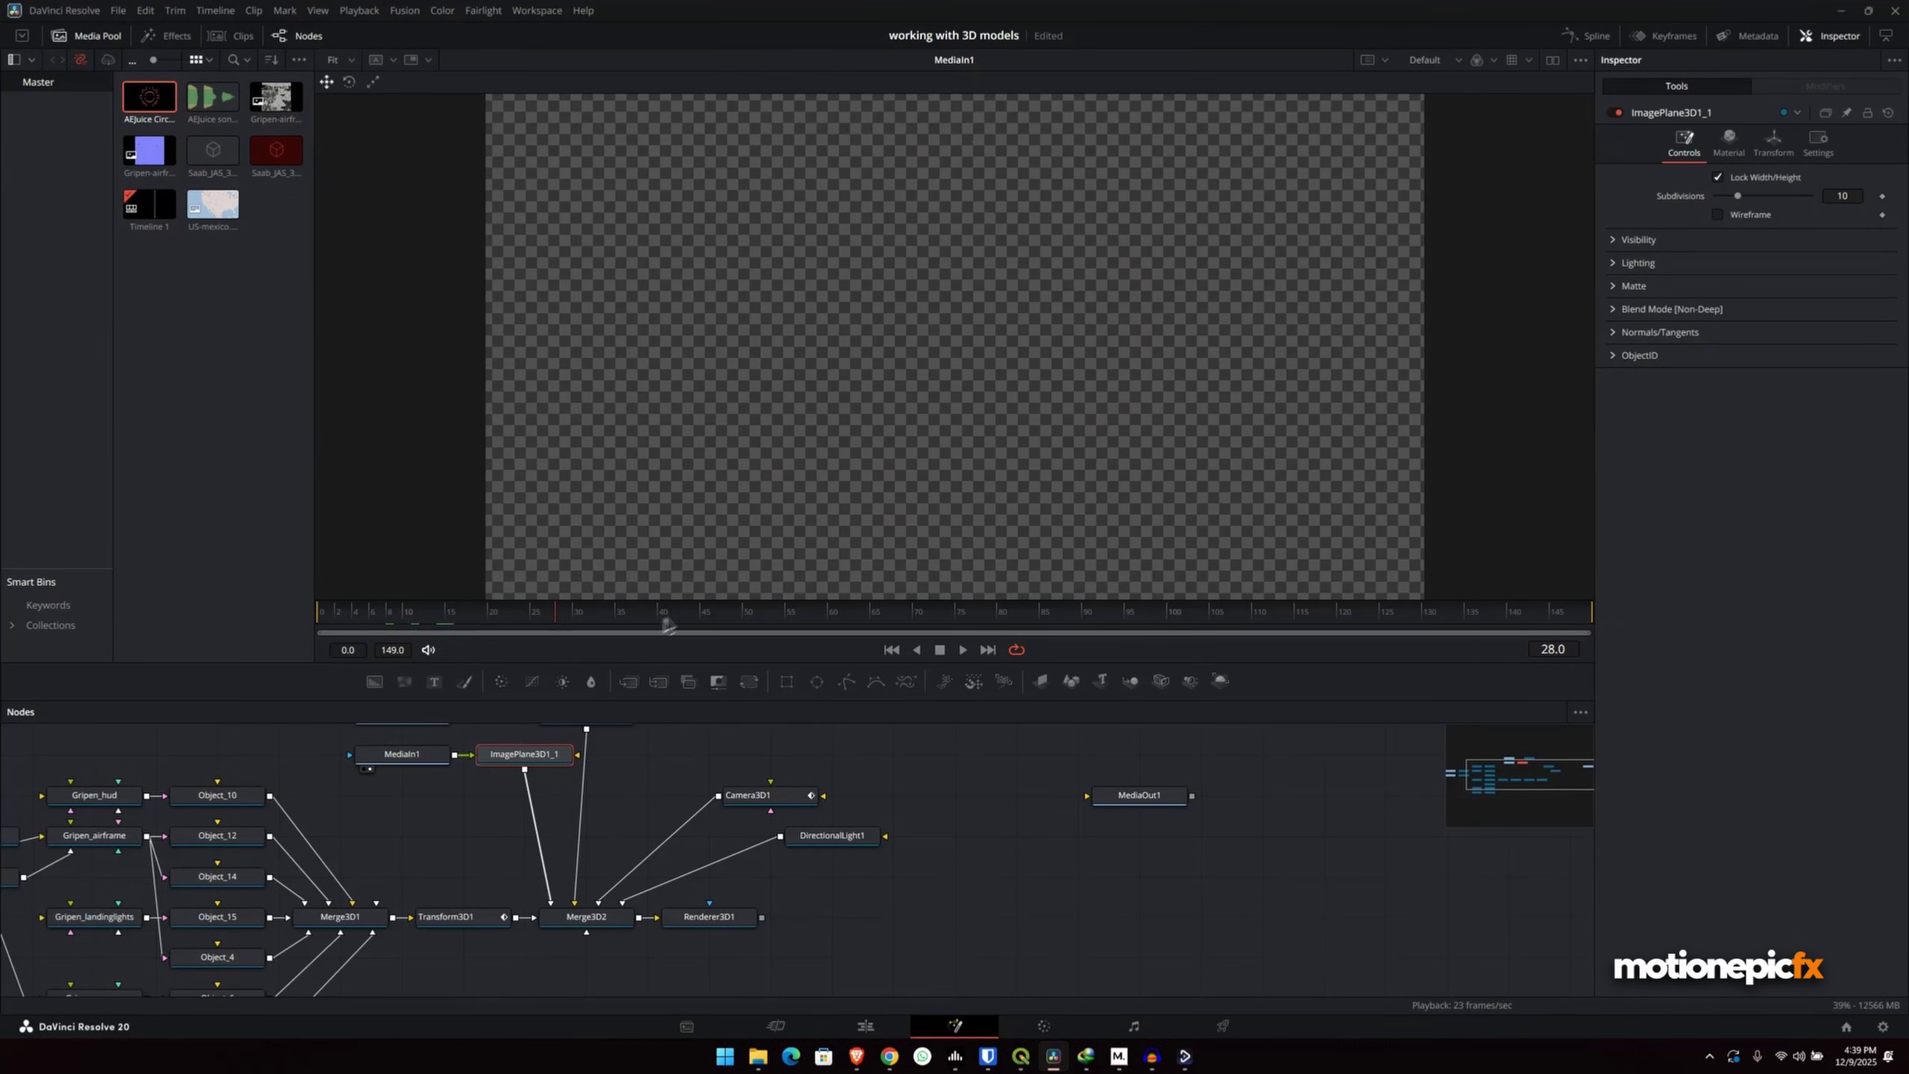
pyautogui.moveTo(167, 110)
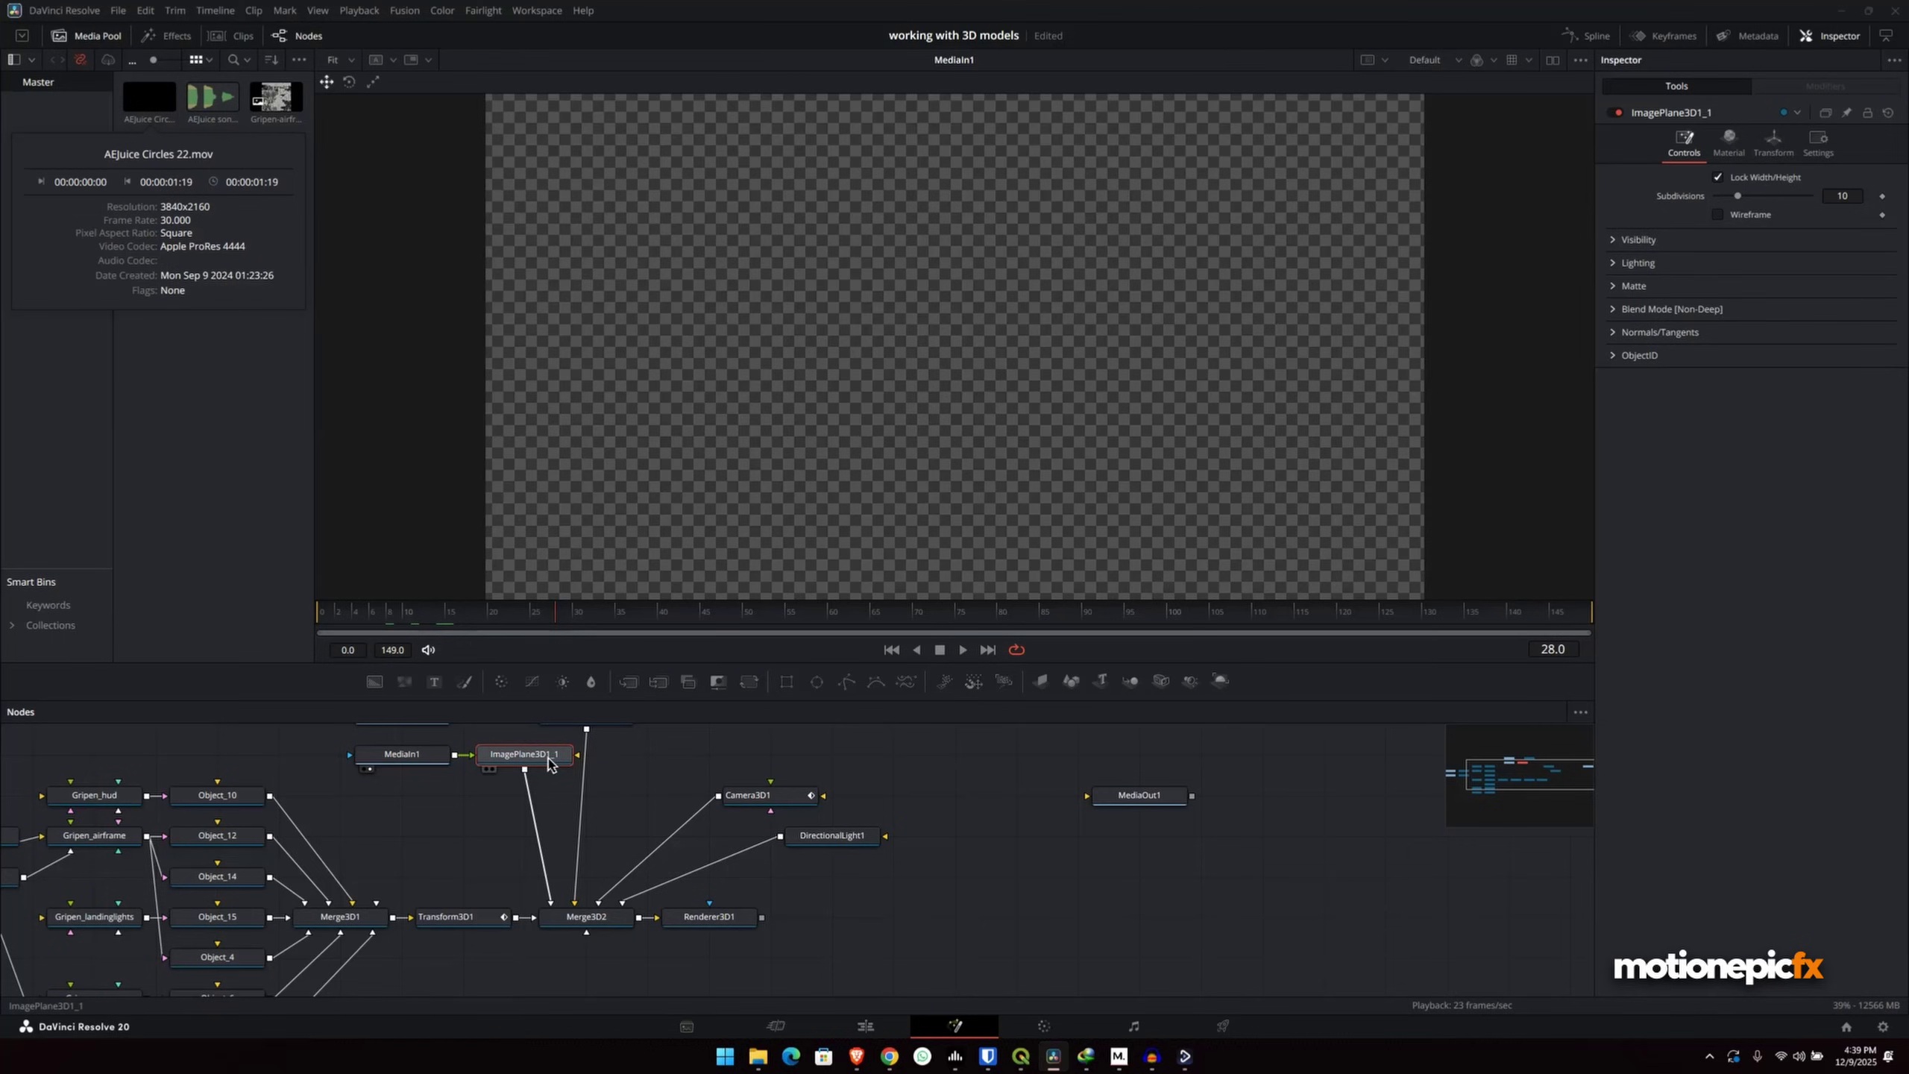
# - Extend MediaIn1's global out to frame 149 with Loop enabled, and review the looping circles in MediaIn1 and Renderer3D1
pyautogui.click(399, 754)
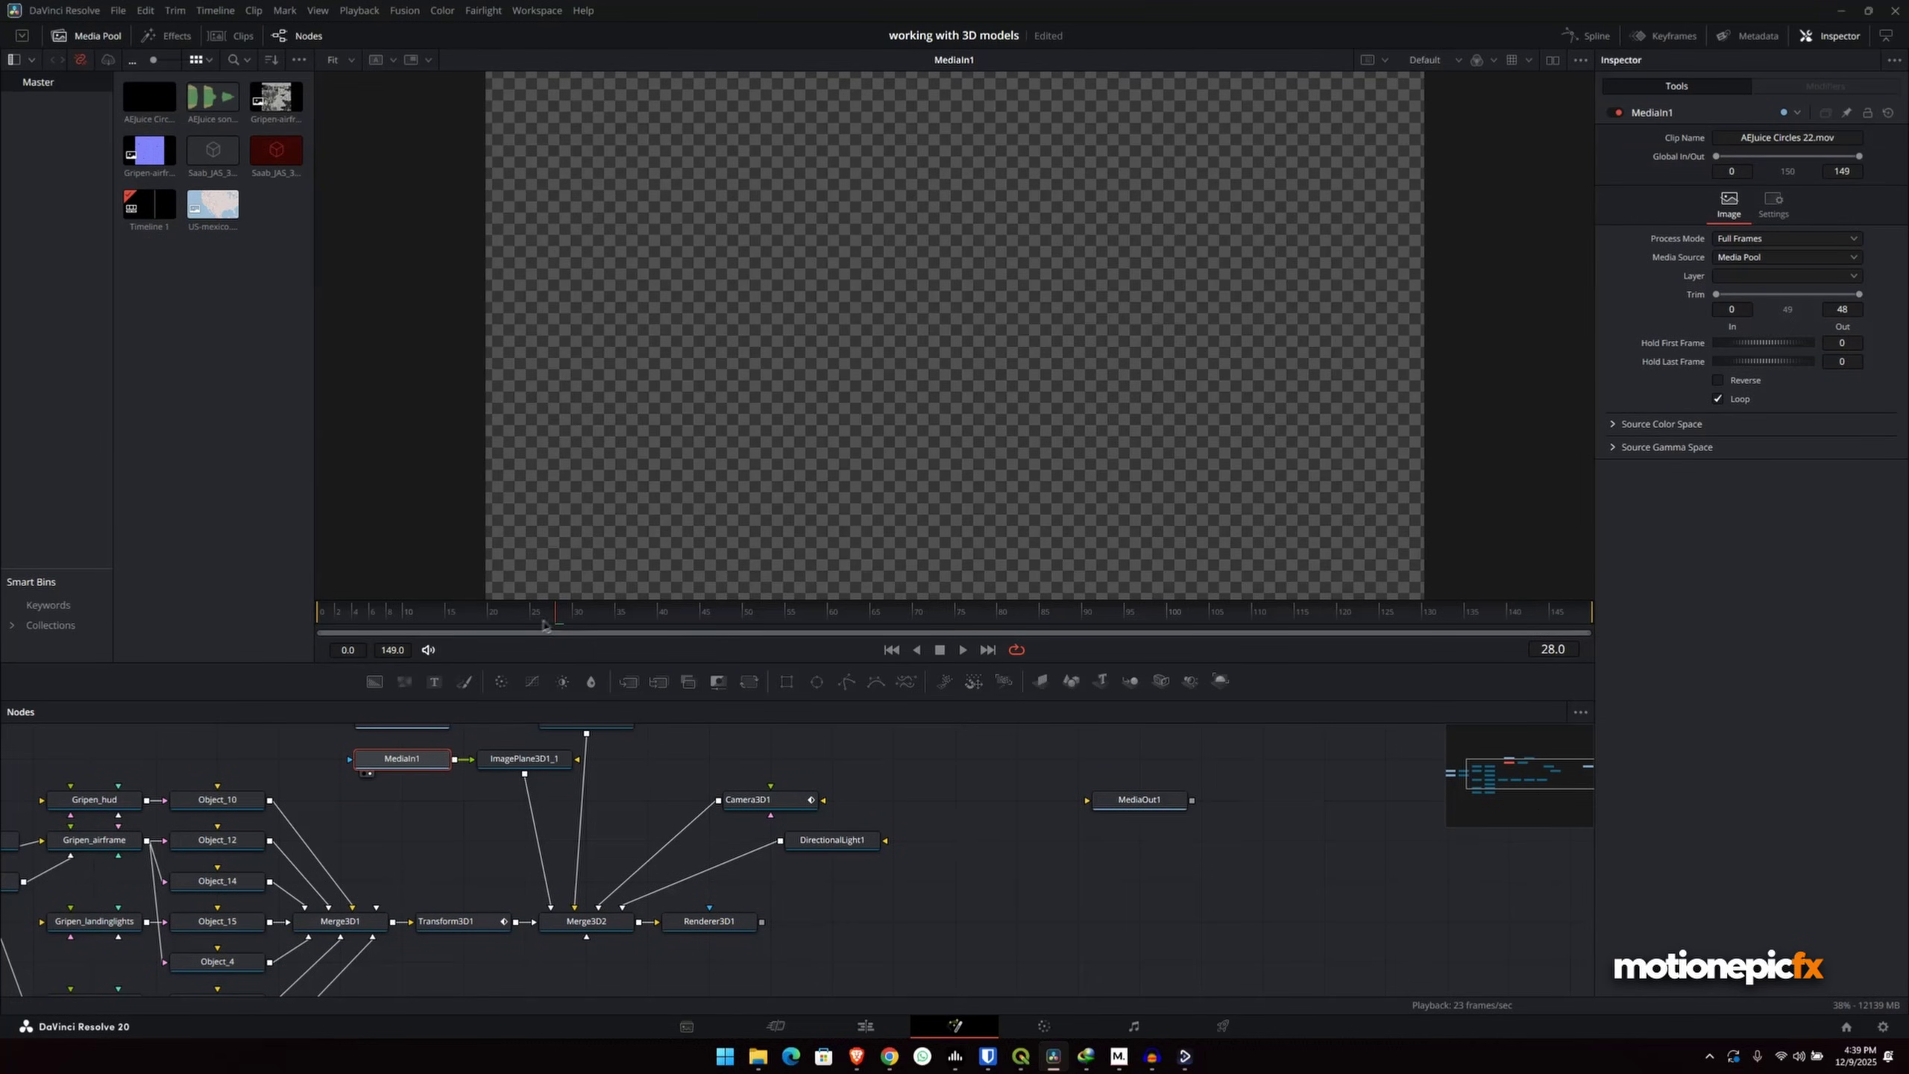
pyautogui.moveTo(768, 616); pyautogui.dragTo(988, 618)
pyautogui.moveTo(1105, 619); pyautogui.dragTo(1209, 619)
pyautogui.click(680, 756)
pyautogui.moveTo(703, 920); pyautogui.dragTo(848, 499)
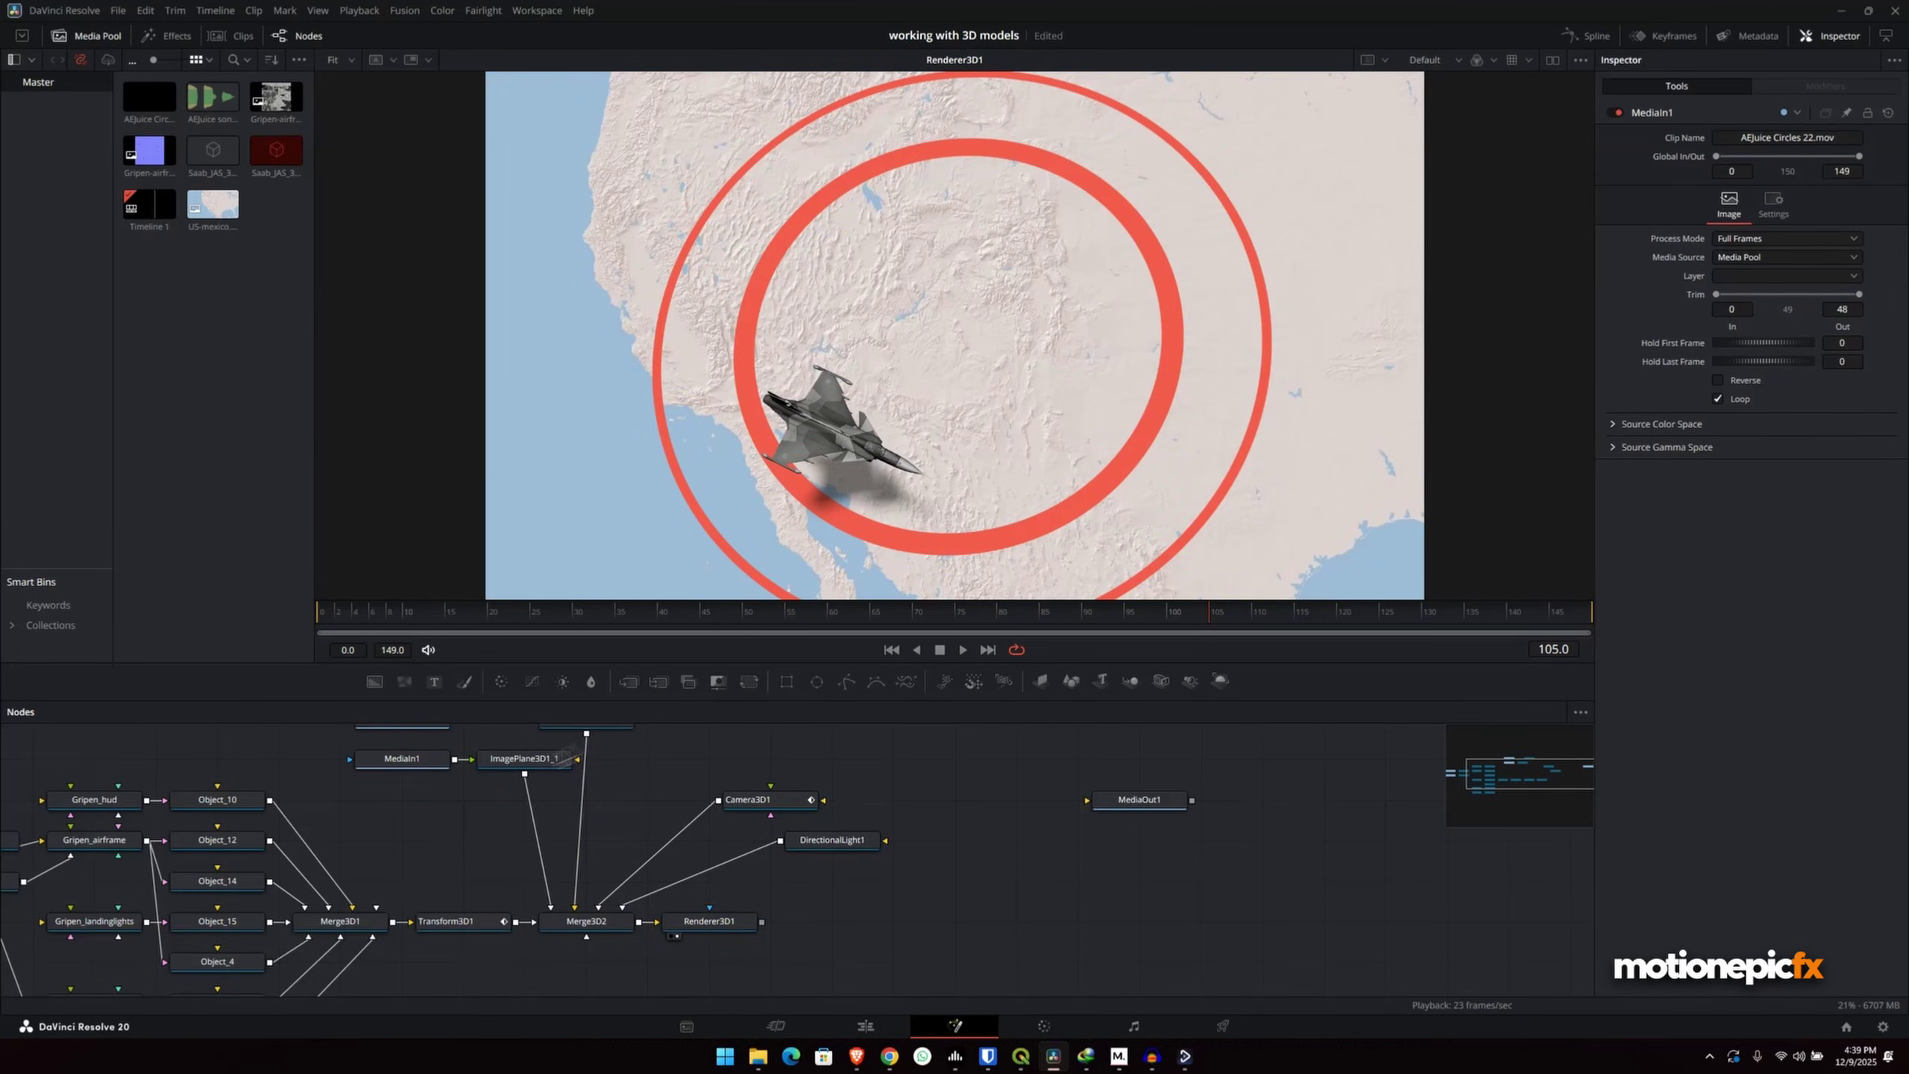
# - Scale ImagePlane3D1_1 to about 0.277 and raise it above the map with a Z translation of 0.002
pyautogui.click(527, 758)
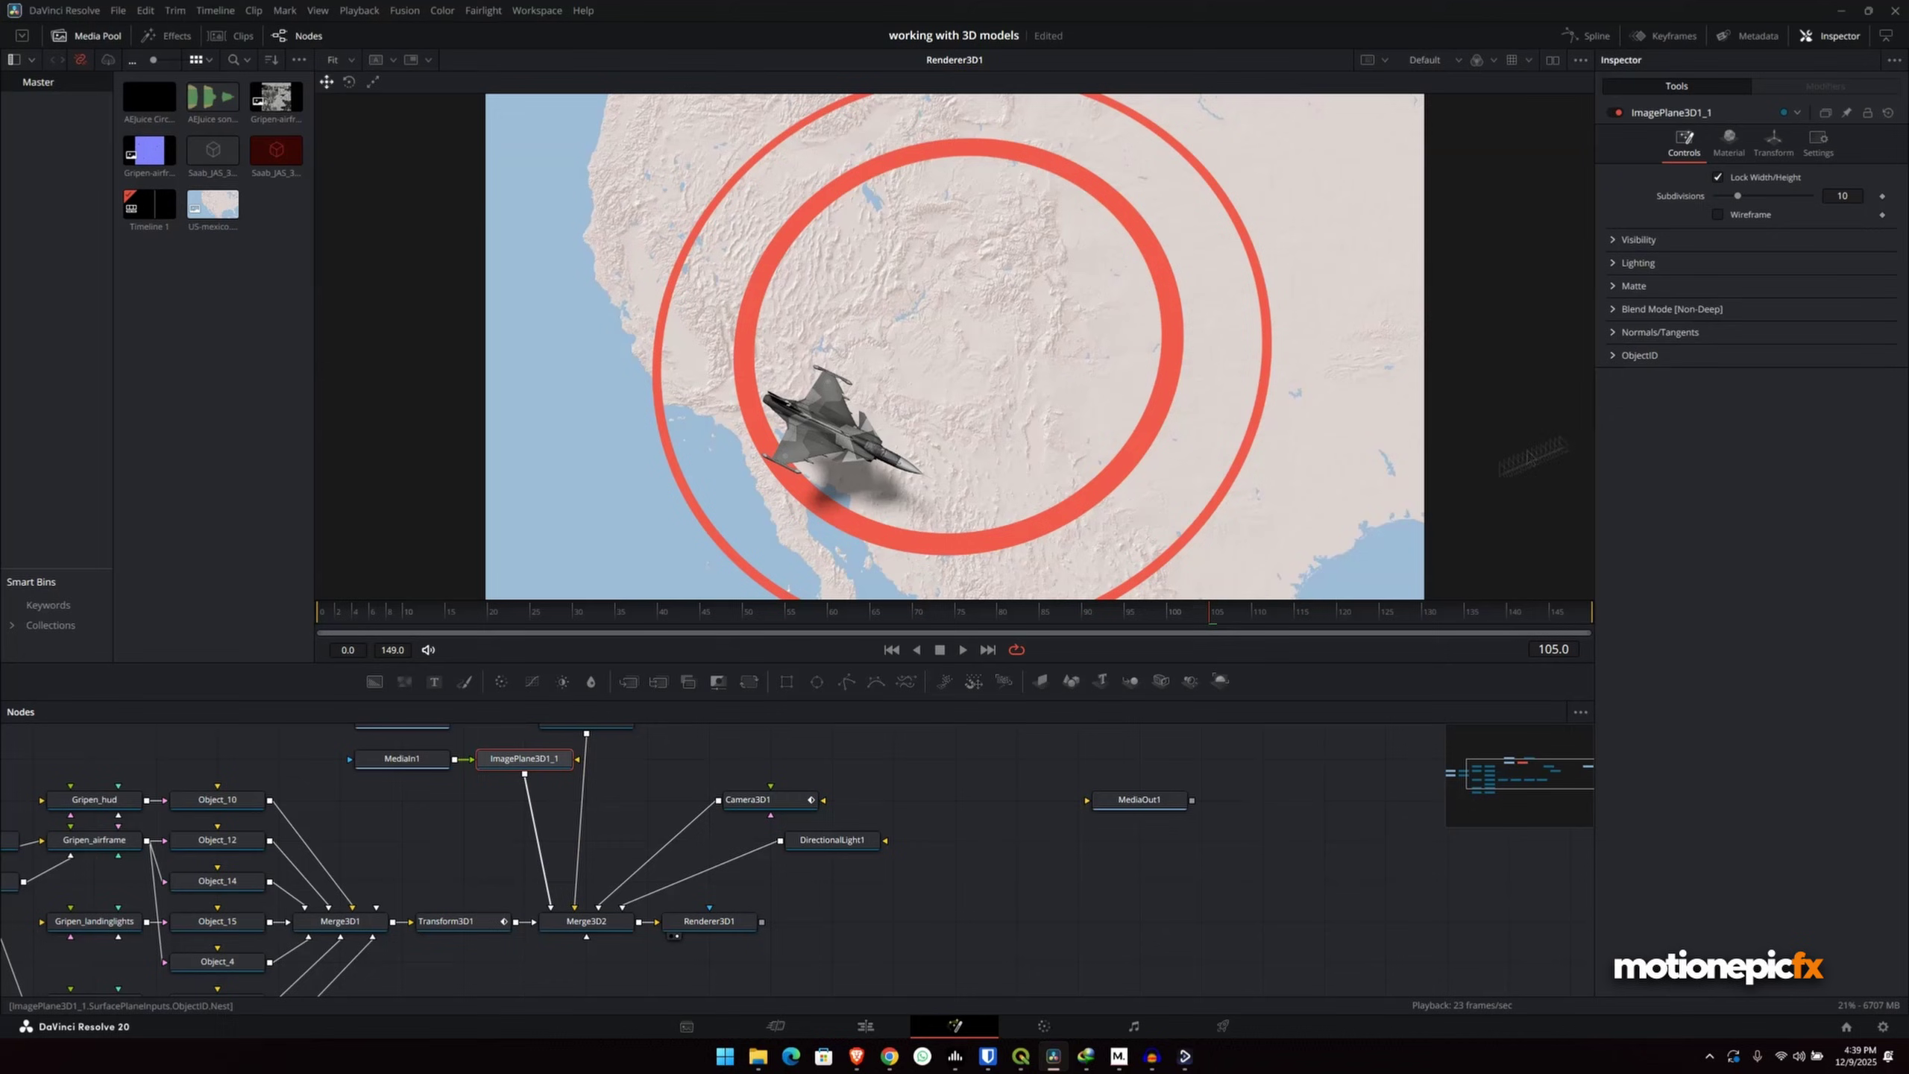
pyautogui.click(1773, 140)
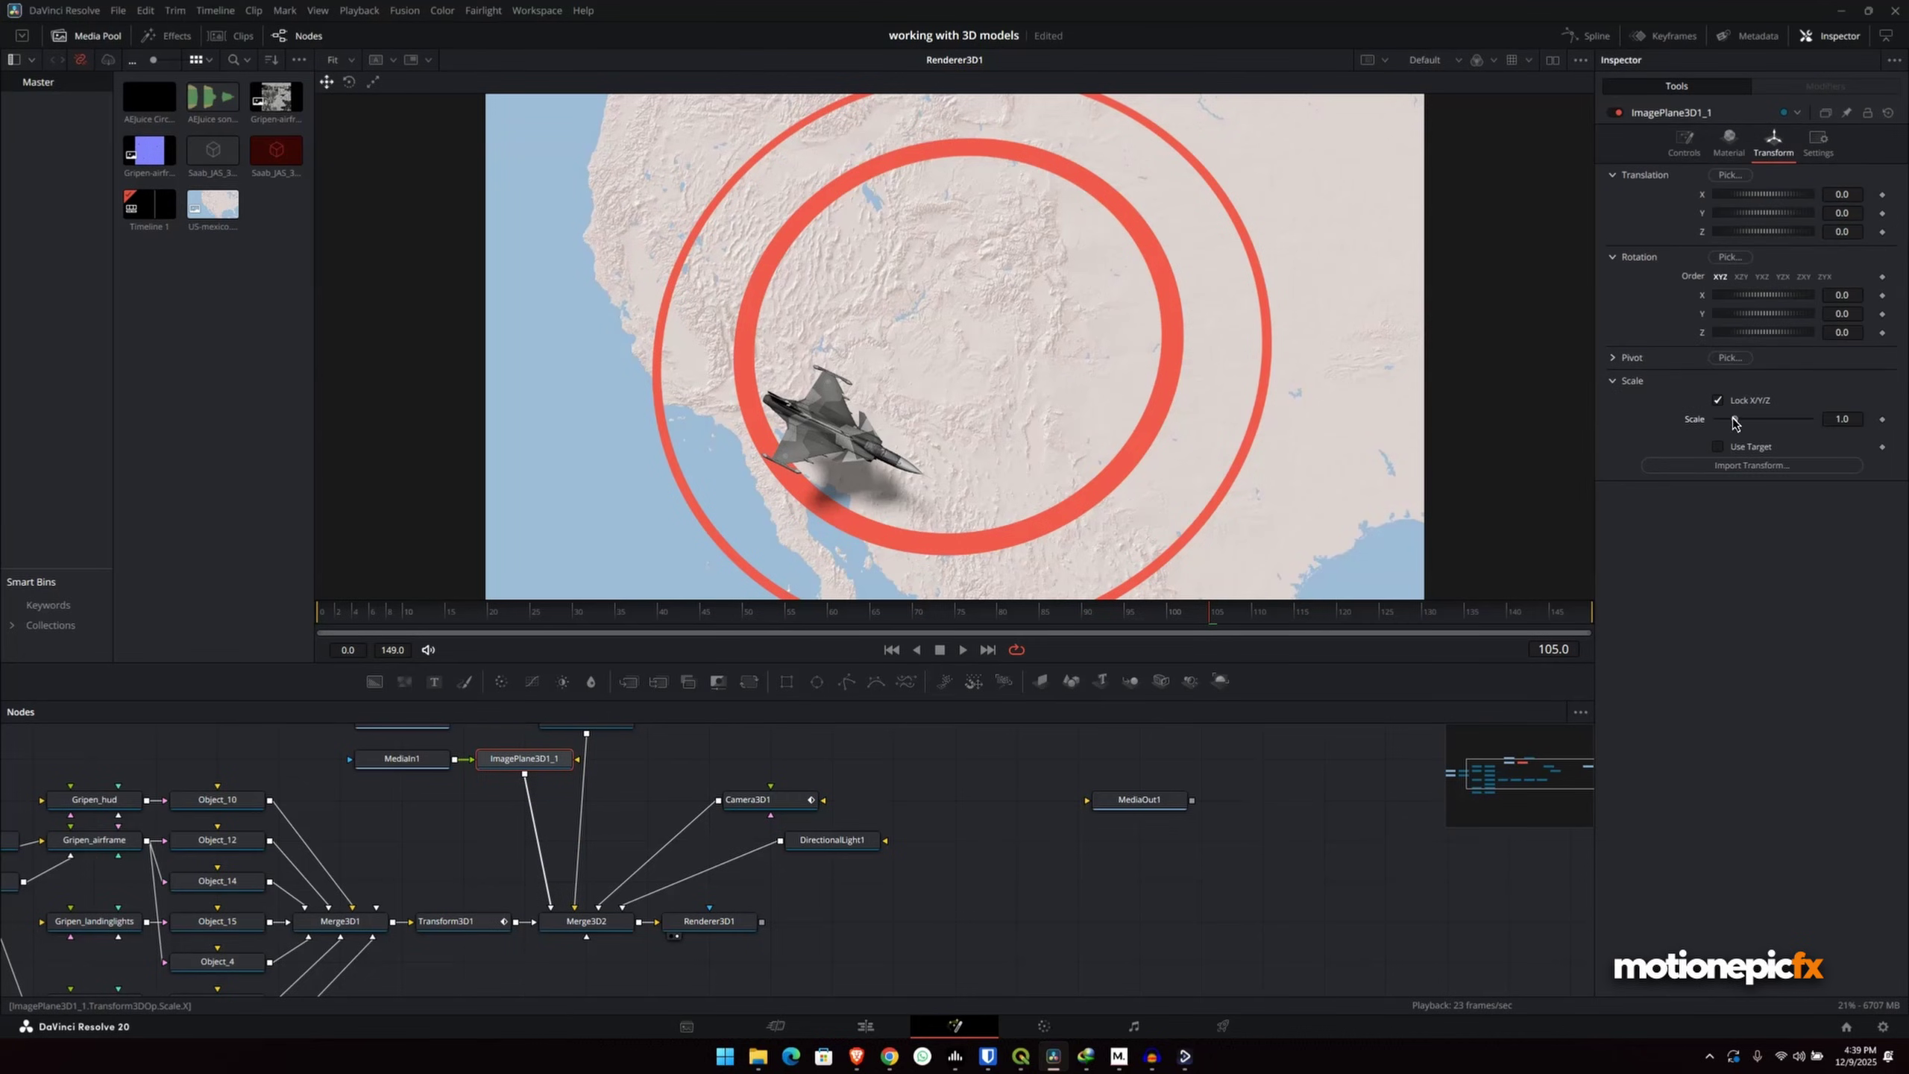
pyautogui.moveTo(1734, 420); pyautogui.dragTo(1722, 420)
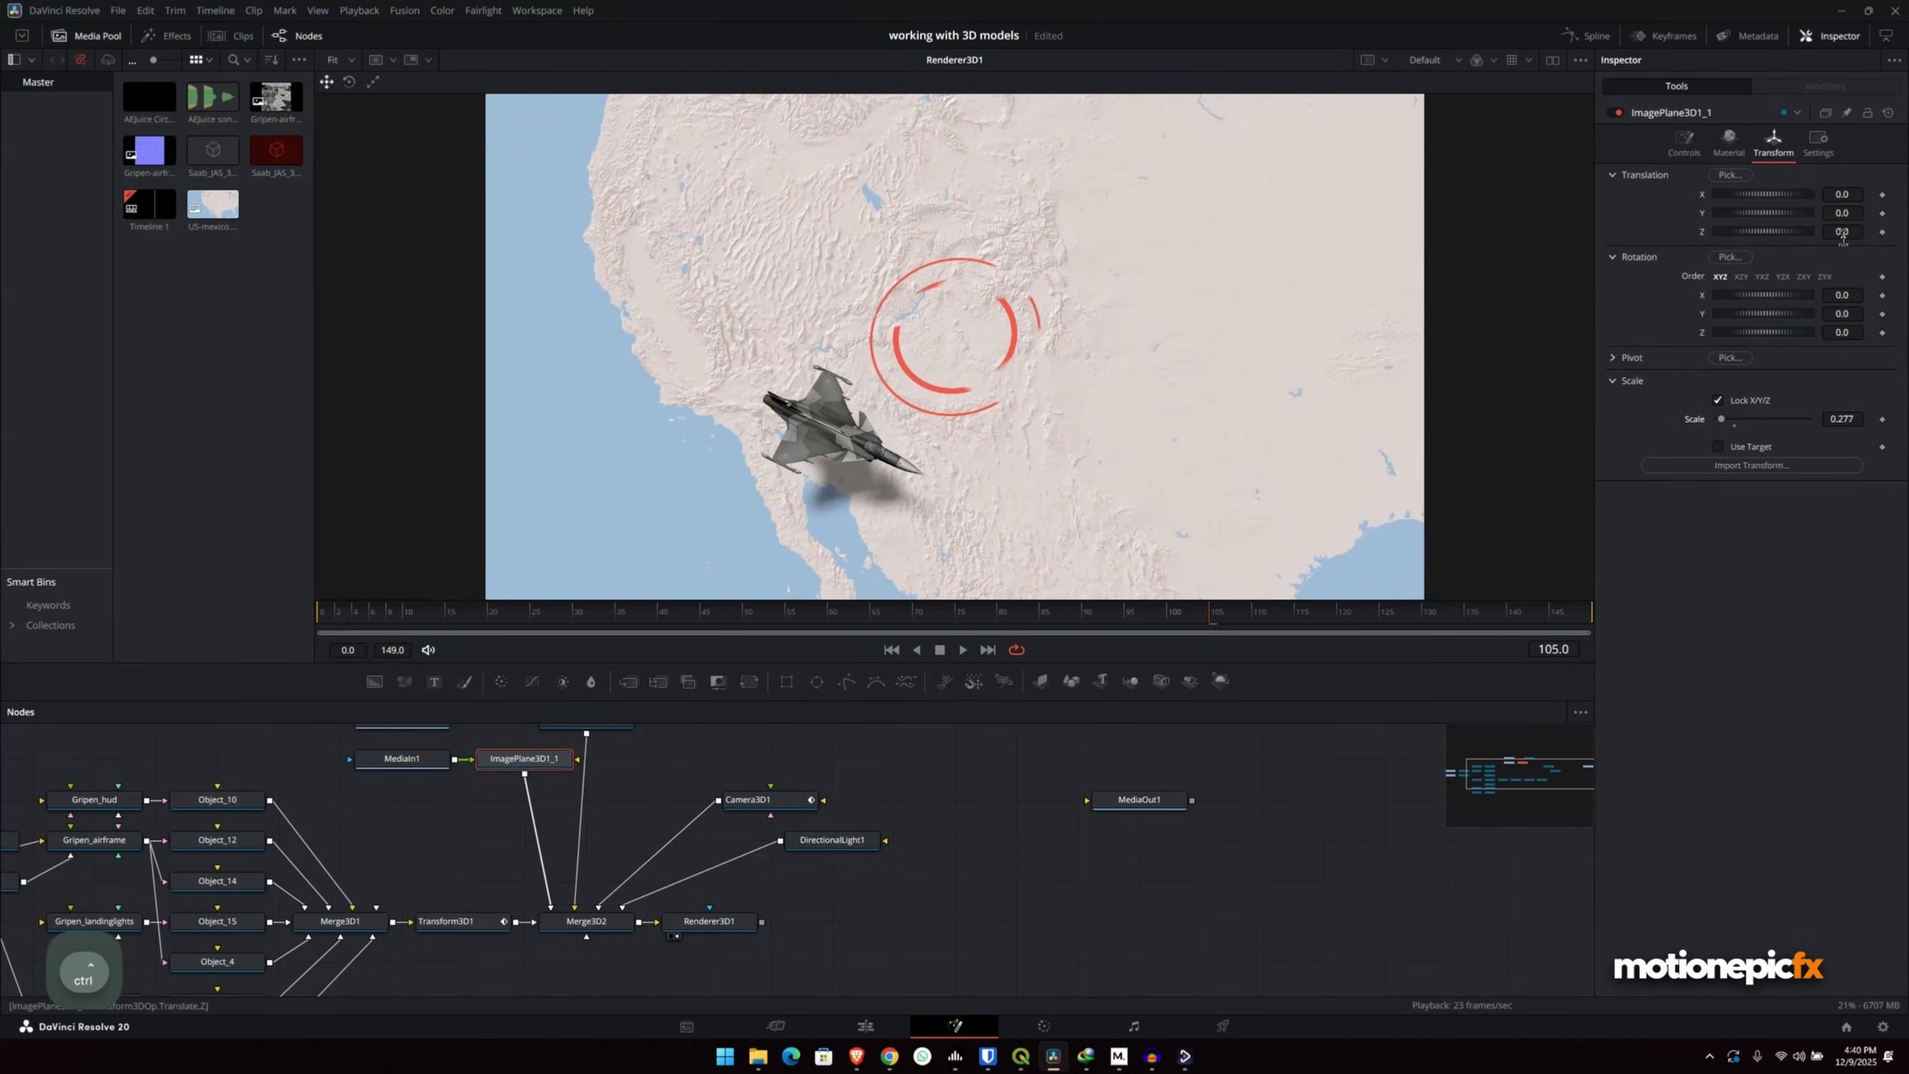
pyautogui.moveTo(1843, 234); pyautogui.dragTo(1840, 235)
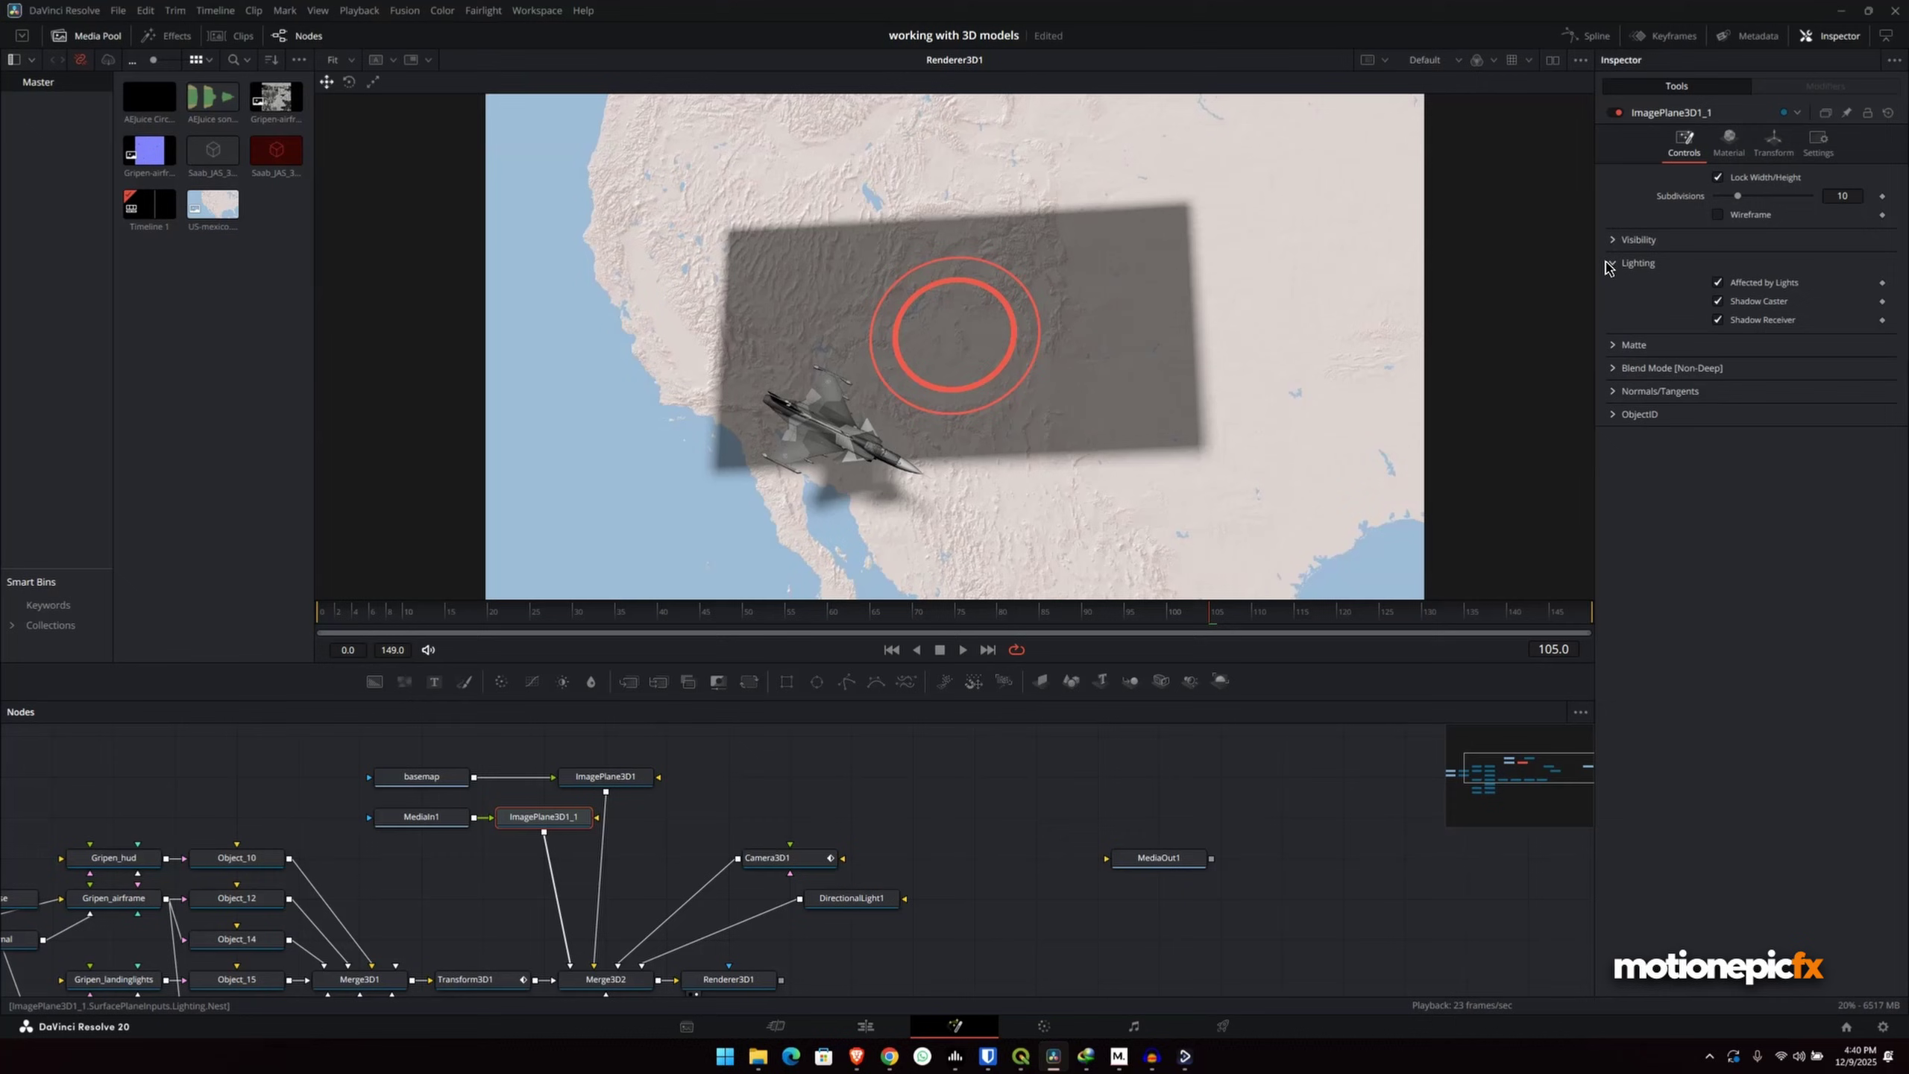
# - Turn off Shadow Caster for ImagePlane3D1_1, keeping Affected by Lights and Shadow Receiver enabled
pyautogui.click(1718, 283)
pyautogui.click(1718, 283)
pyautogui.click(1718, 302)
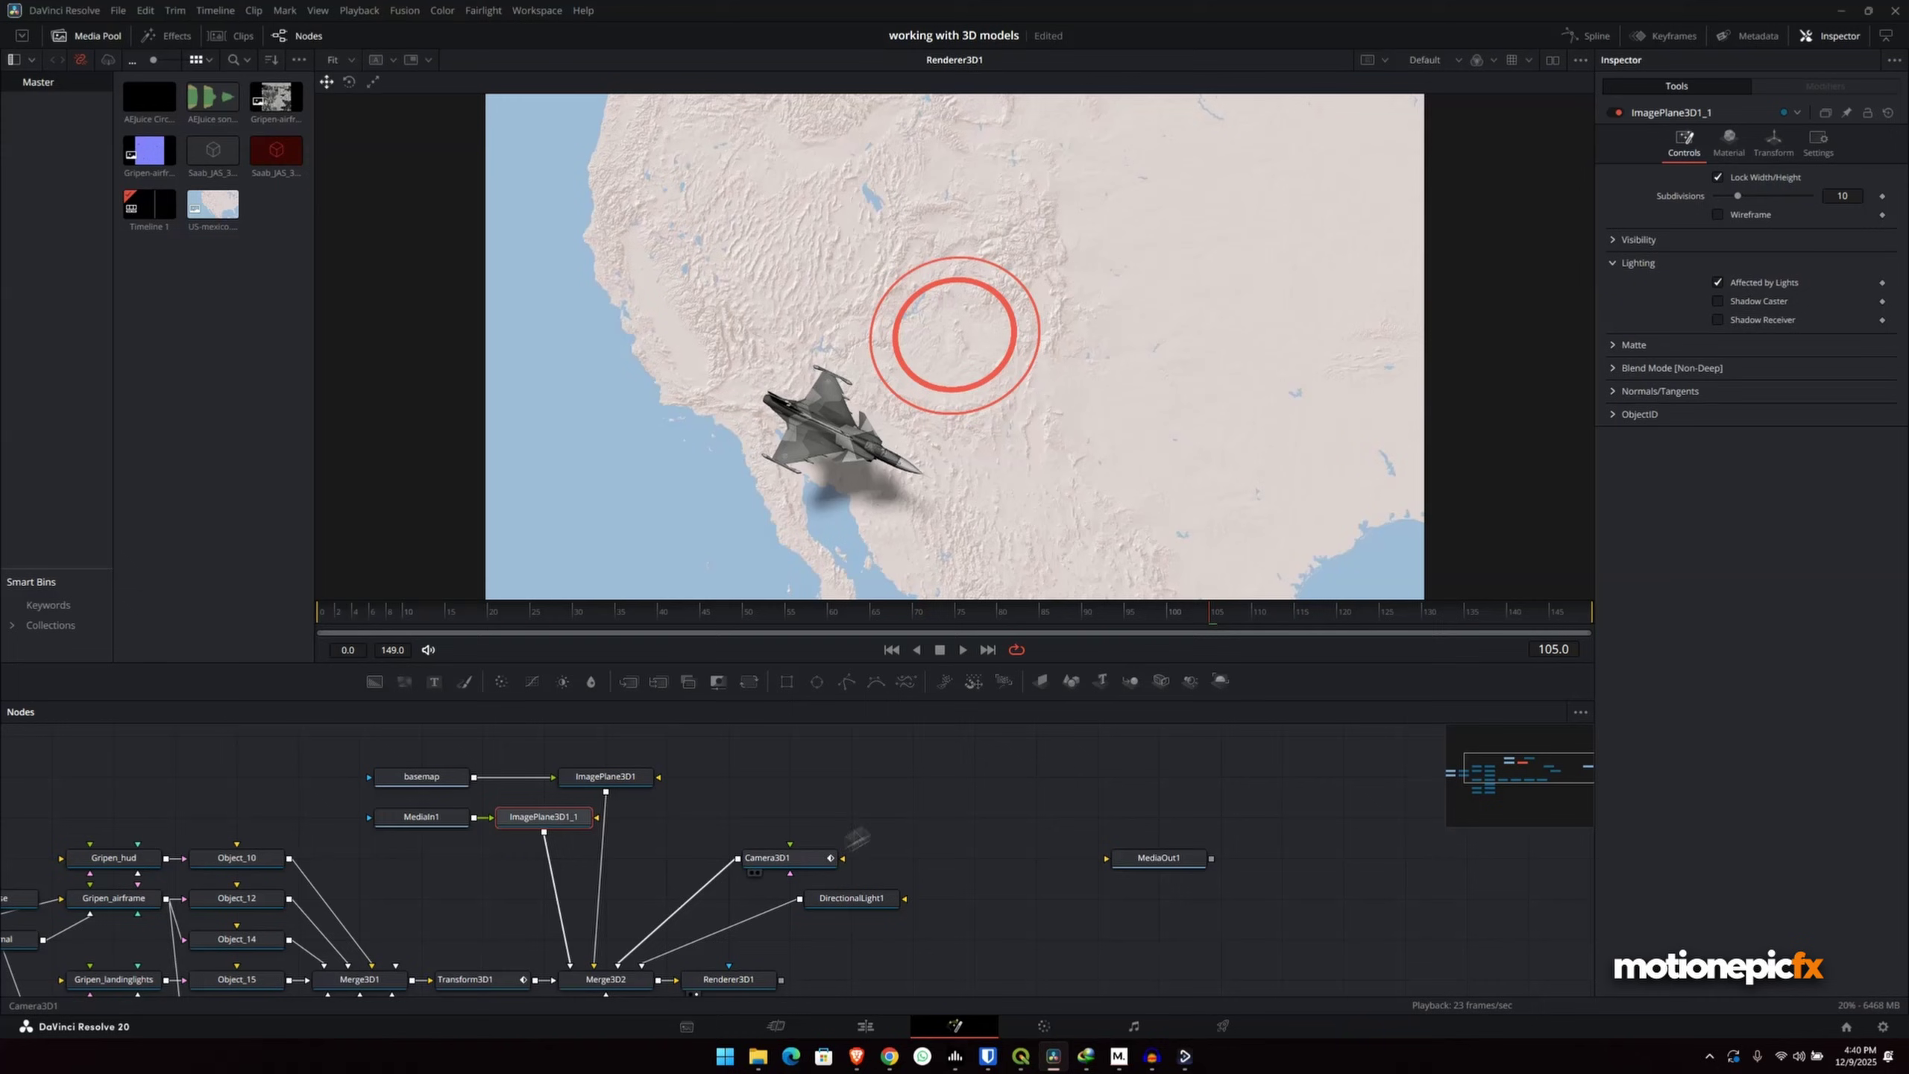
pyautogui.click(1729, 322)
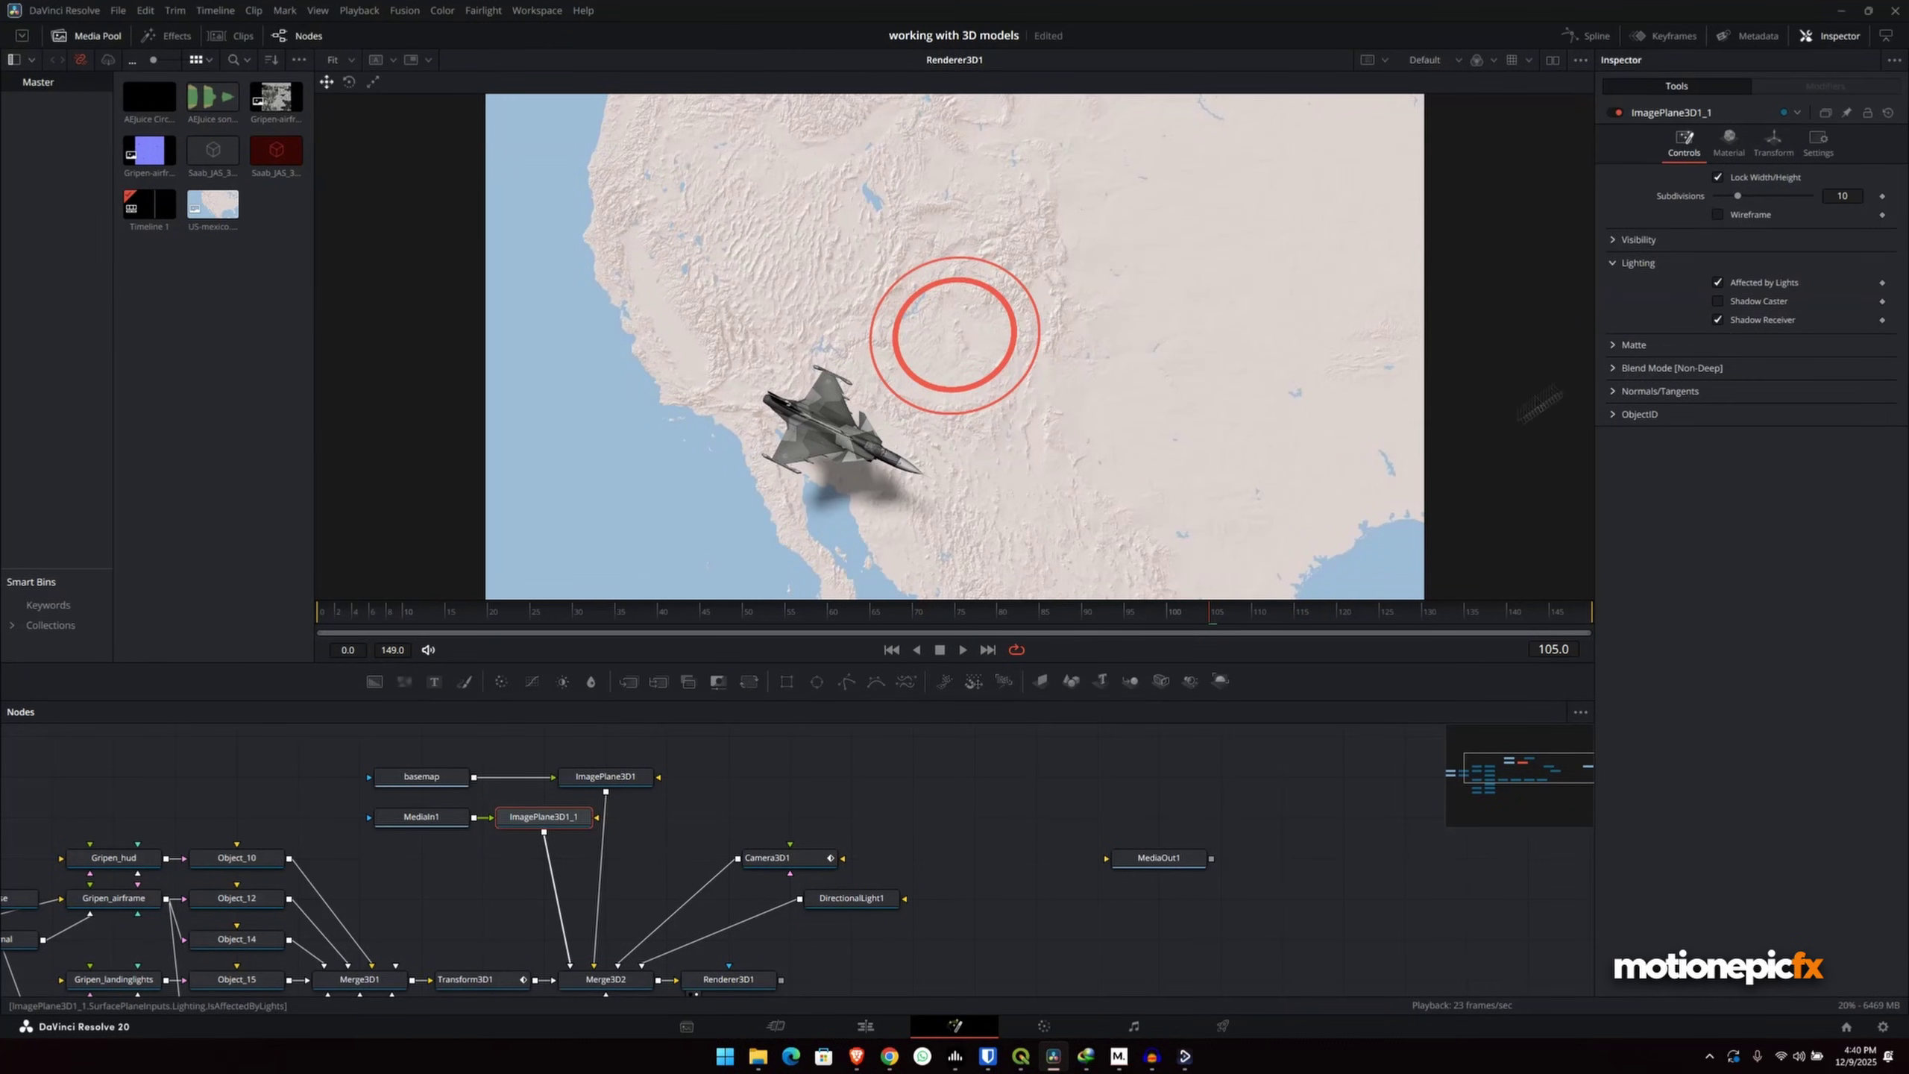
# - Move the circle plane to X 0.178 and Y -0.112, save the project and play the animation
pyautogui.click(1774, 142)
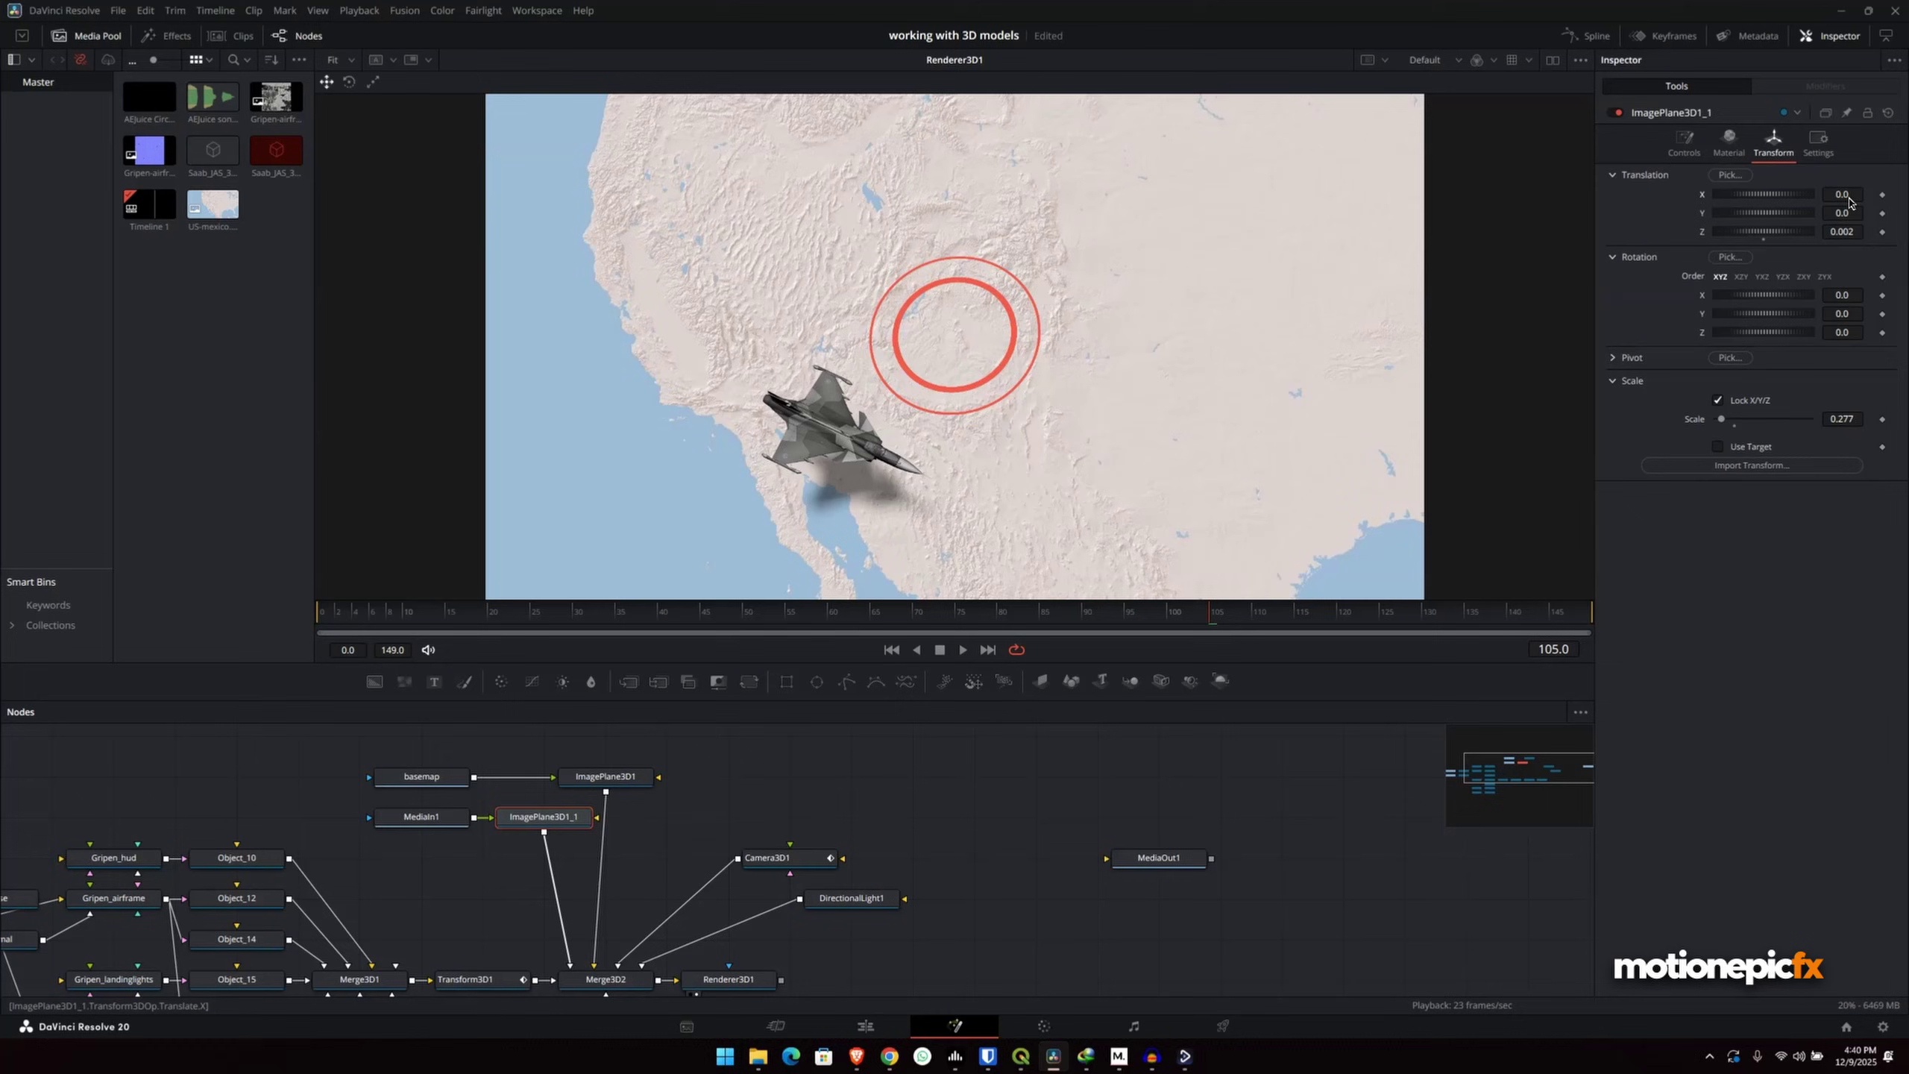
pyautogui.moveTo(1849, 199); pyautogui.dragTo(1038, 220)
pyautogui.hotkey('ctrl', 's')
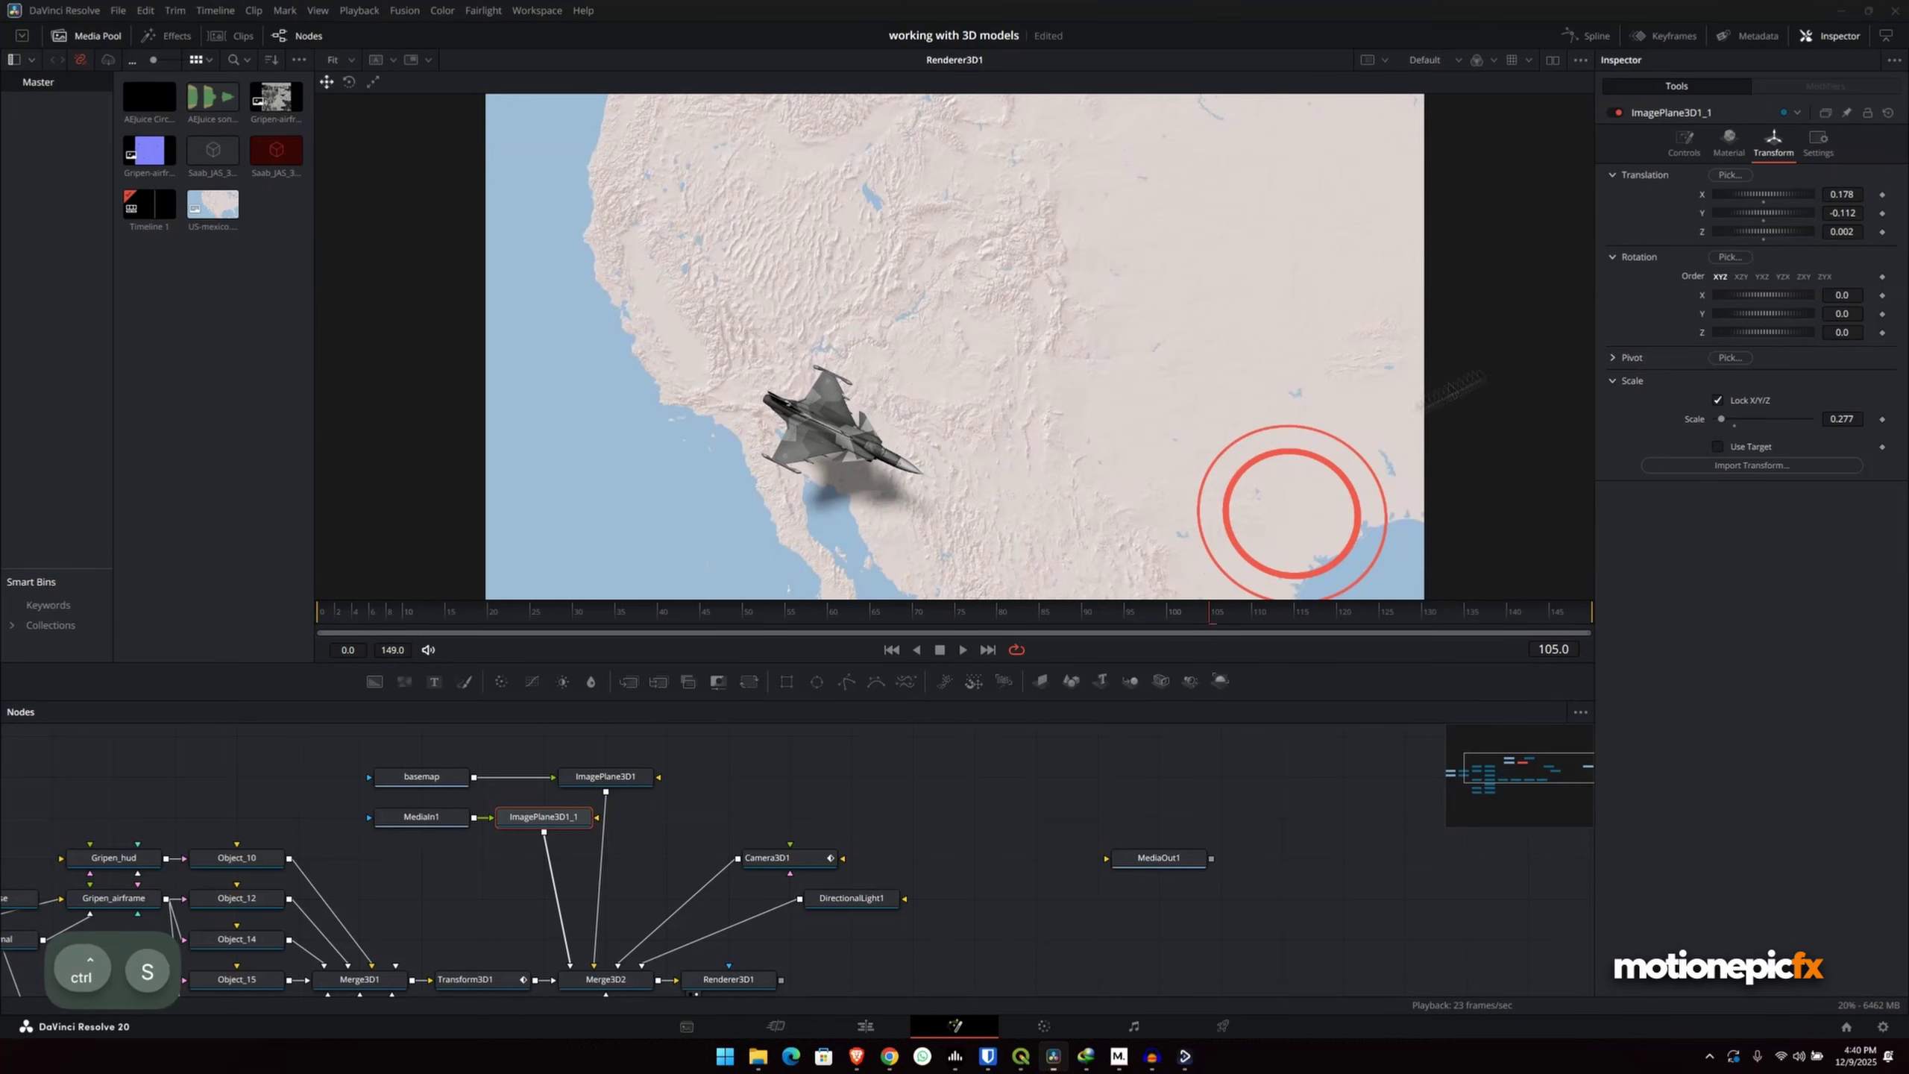
pyautogui.press('space')
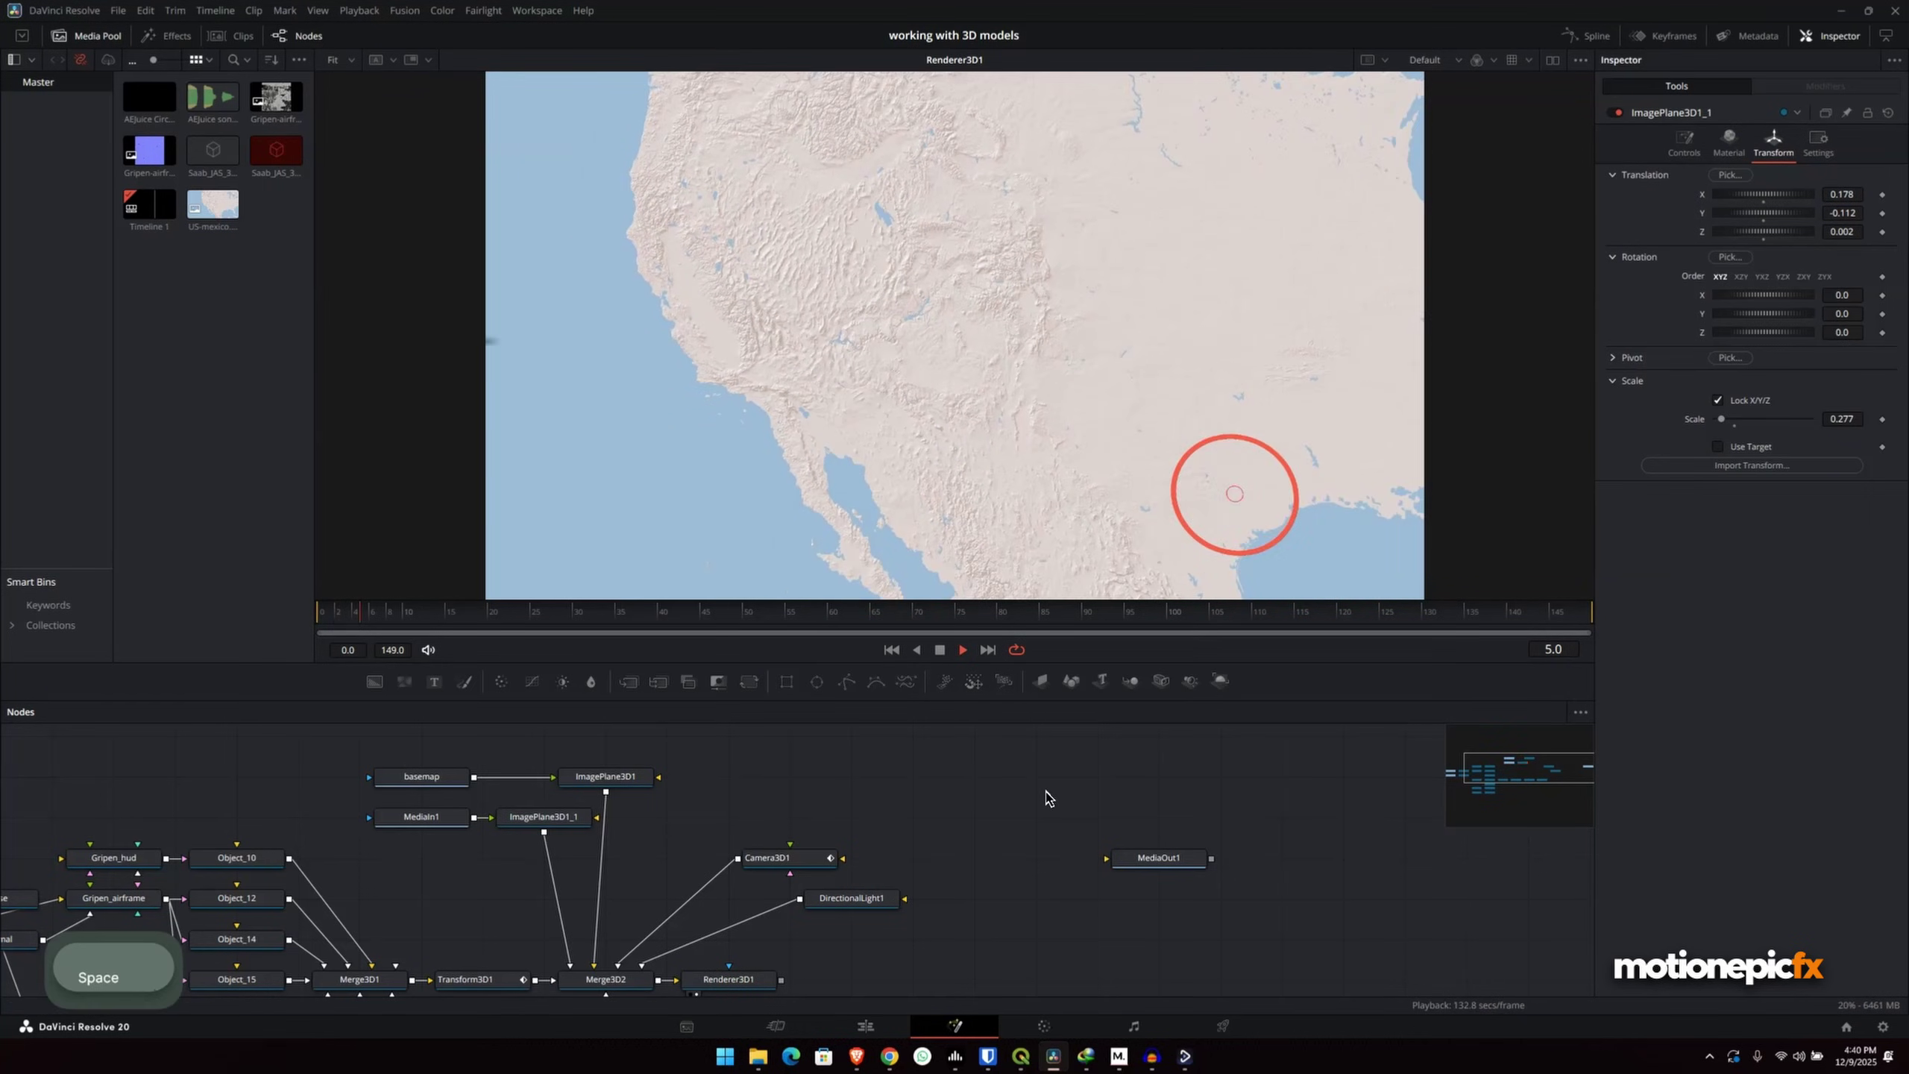